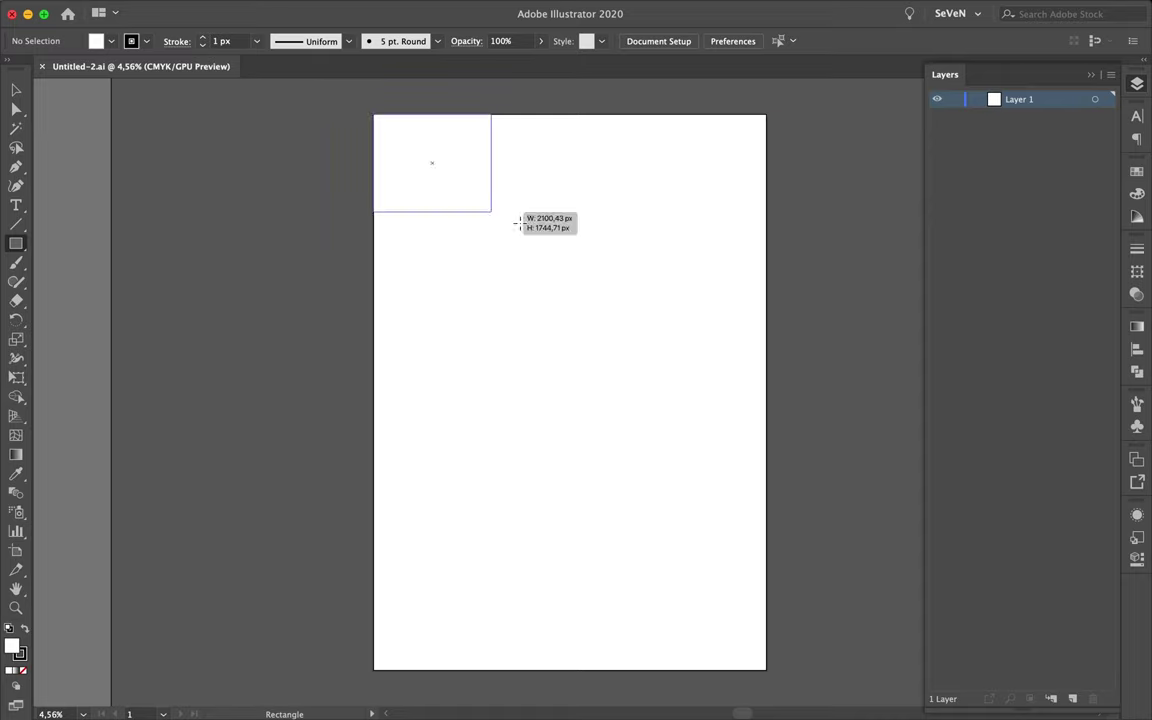
Draw a rectangle over the artboard's top and split it into a 20×30 grid with 20 and 10 gutters
left_click_drag(518, 222, 766, 392)
left_click(198, 8)
mouse_move(201, 365)
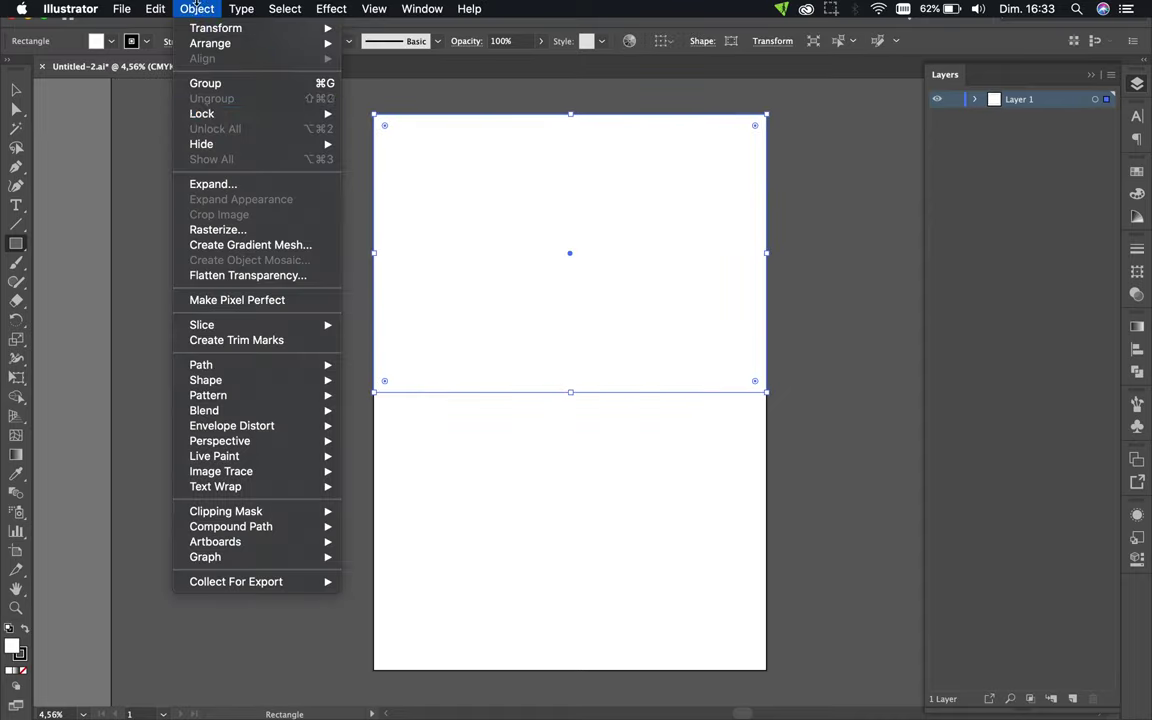
left_click(422, 519)
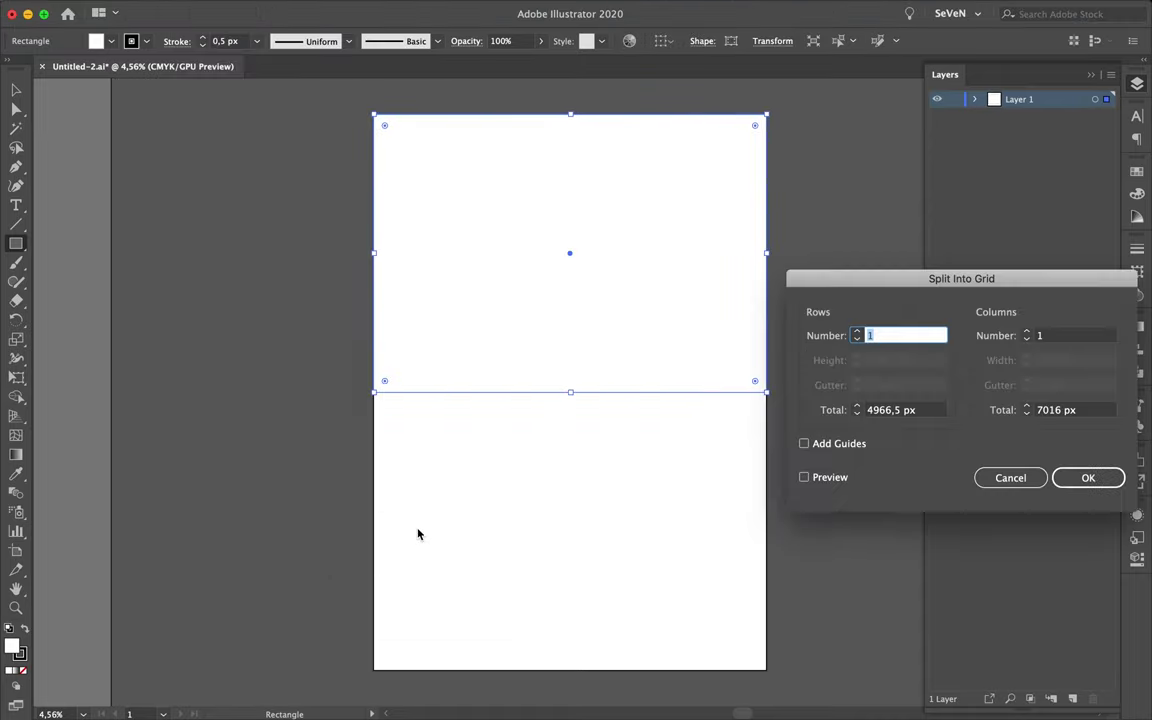
type("20")
key("Tab")
type("30")
left_click(858, 385)
type("20")
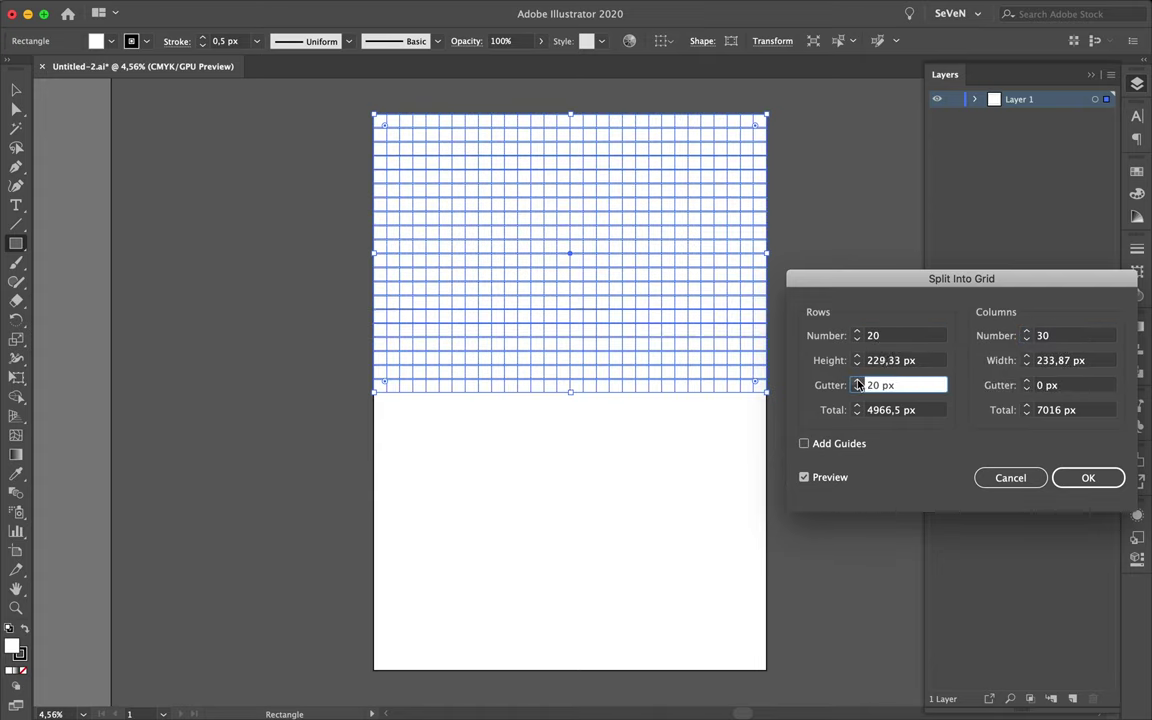
key("Tab")
type("10")
left_click(1088, 477)
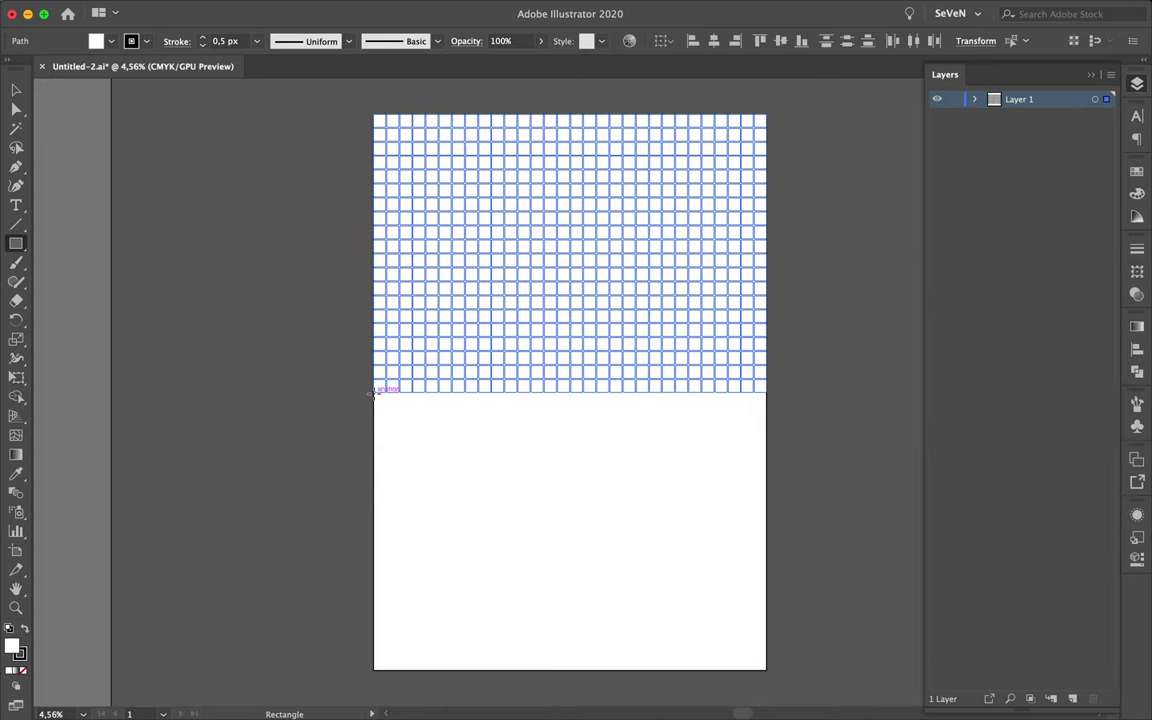
Draw a rectangle over the lower artboard and split it into a 21×10 grid
left_click_drag(373, 393, 766, 669)
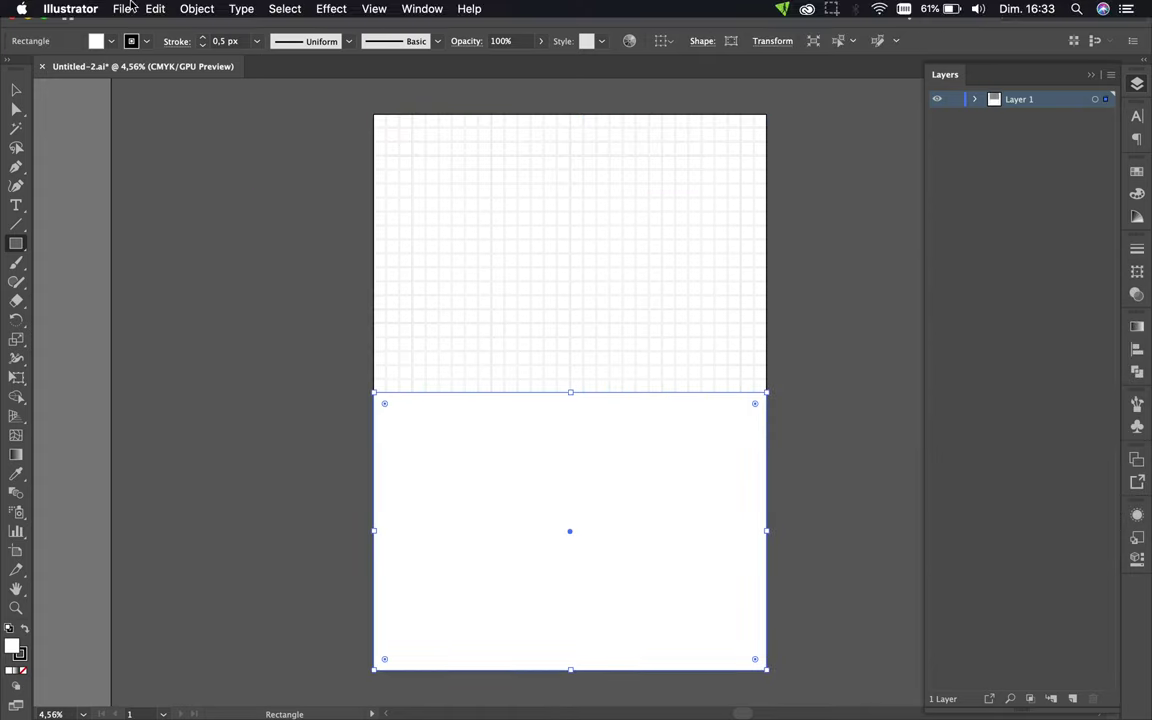
left_click(197, 8)
mouse_move(201, 365)
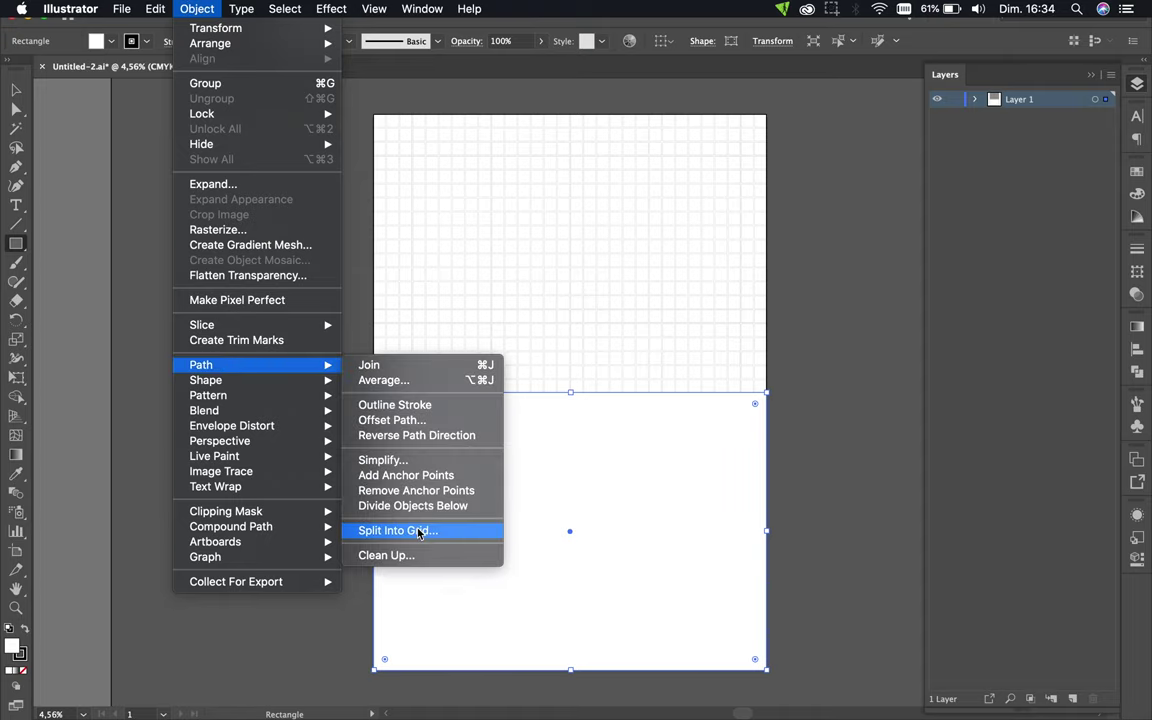
left_click(445, 529)
key("Tab")
type("10")
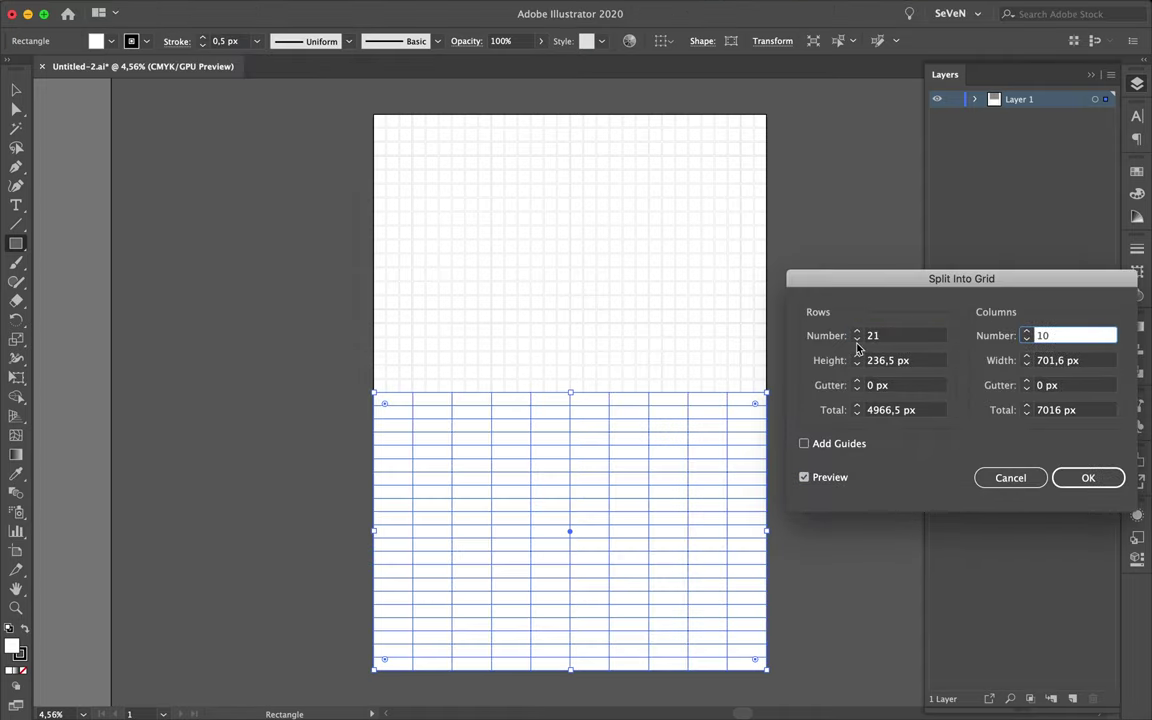
type("21")
key("Tab")
type("21")
key("Return")
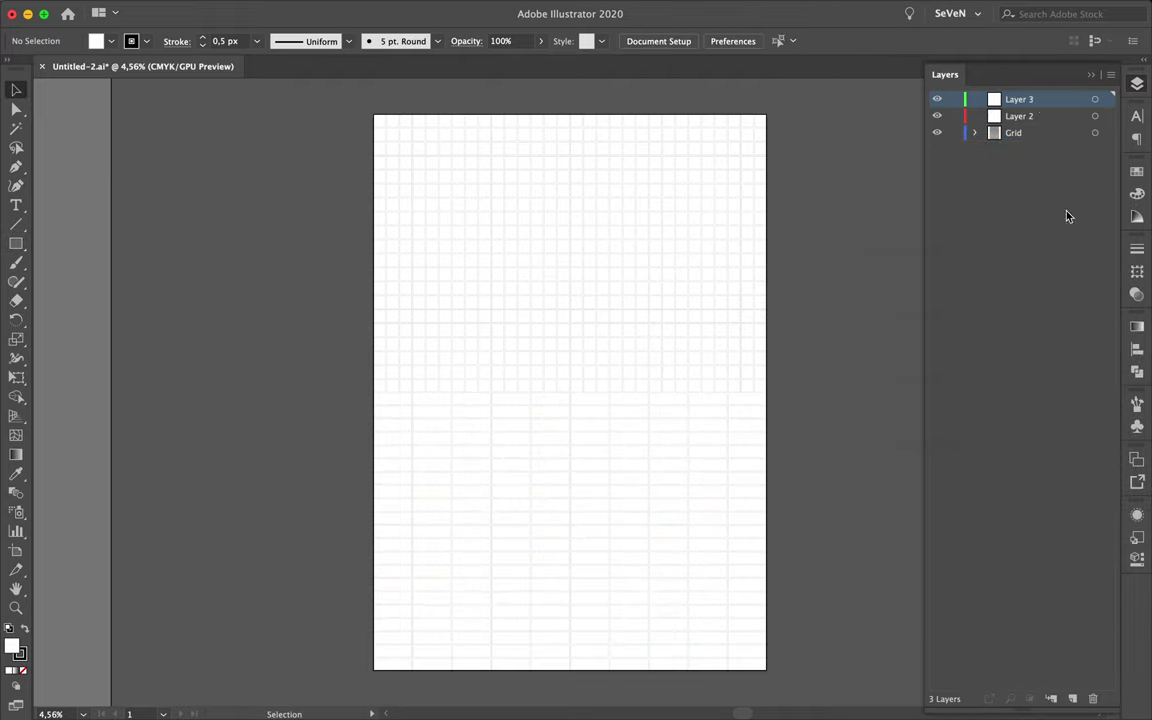
Draw a tall rectangle left of the artboard and copy it to the right side
key("m")
left_click_drag(321, 90, 378, 674)
left_click_drag(373, 262, 810, 262)
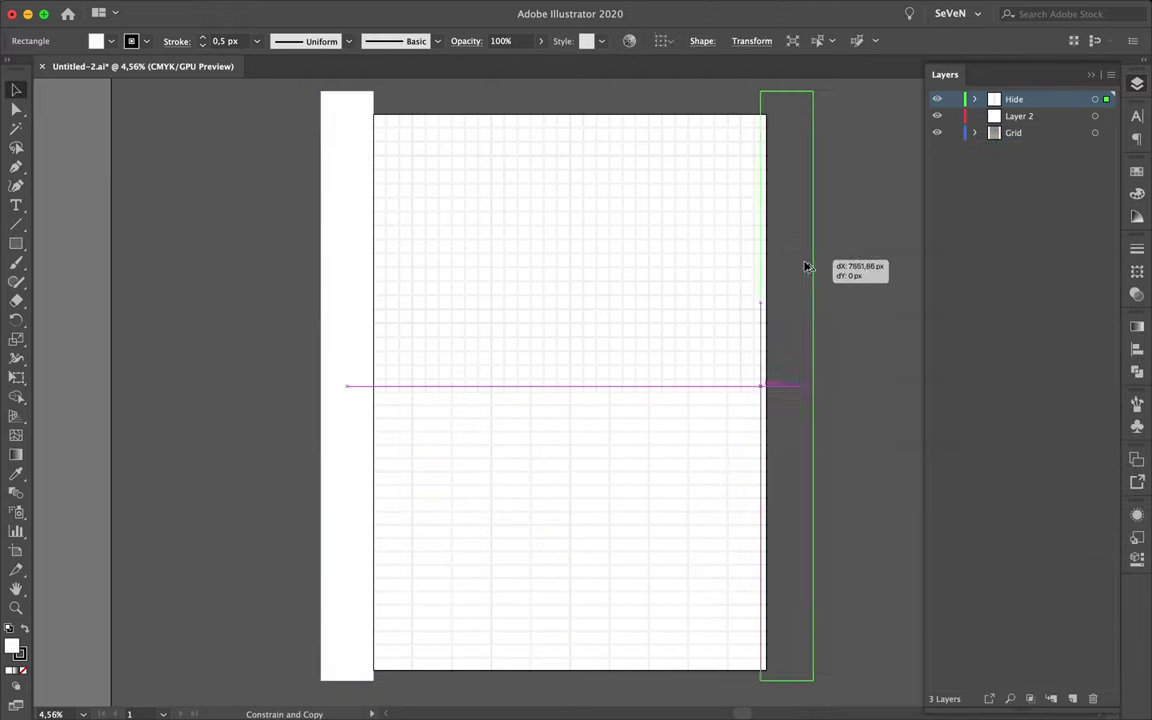
scroll(360, 283, "up", 3)
scroll(360, 283, "up", 3)
scroll(390, 288, "down", 5)
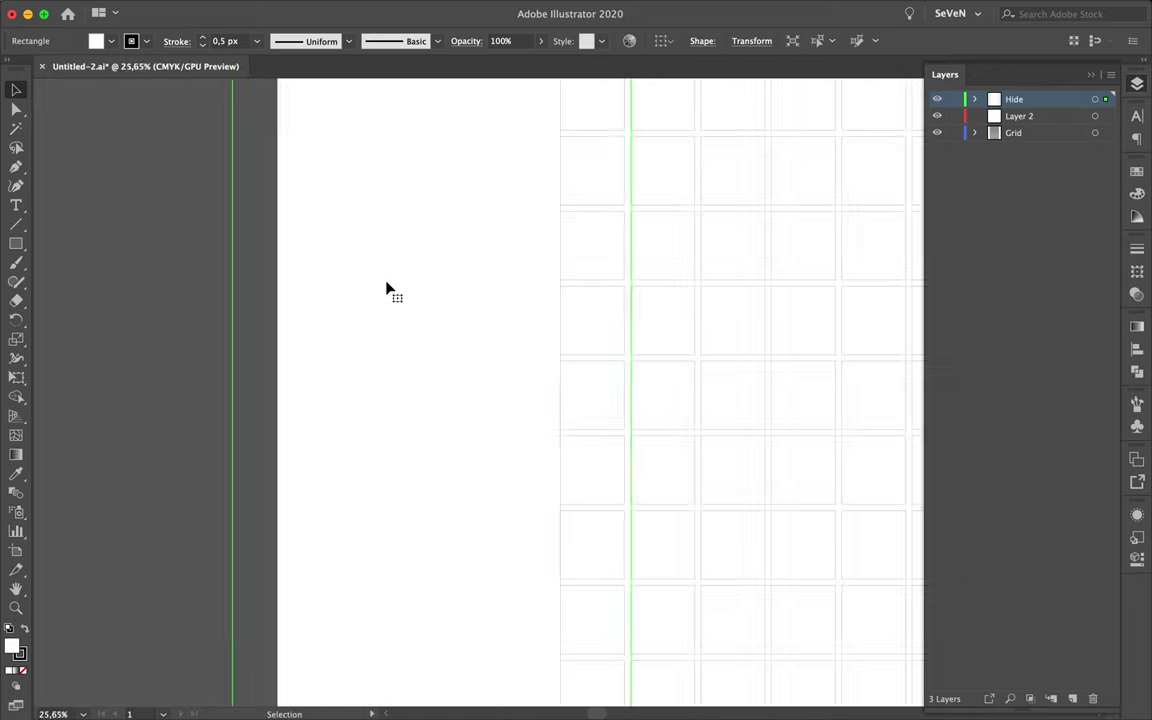
Remove the stroke from both side masking rectangles
left_click(705, 265)
left_click(211, 319, "shift")
key("x")
key("/")
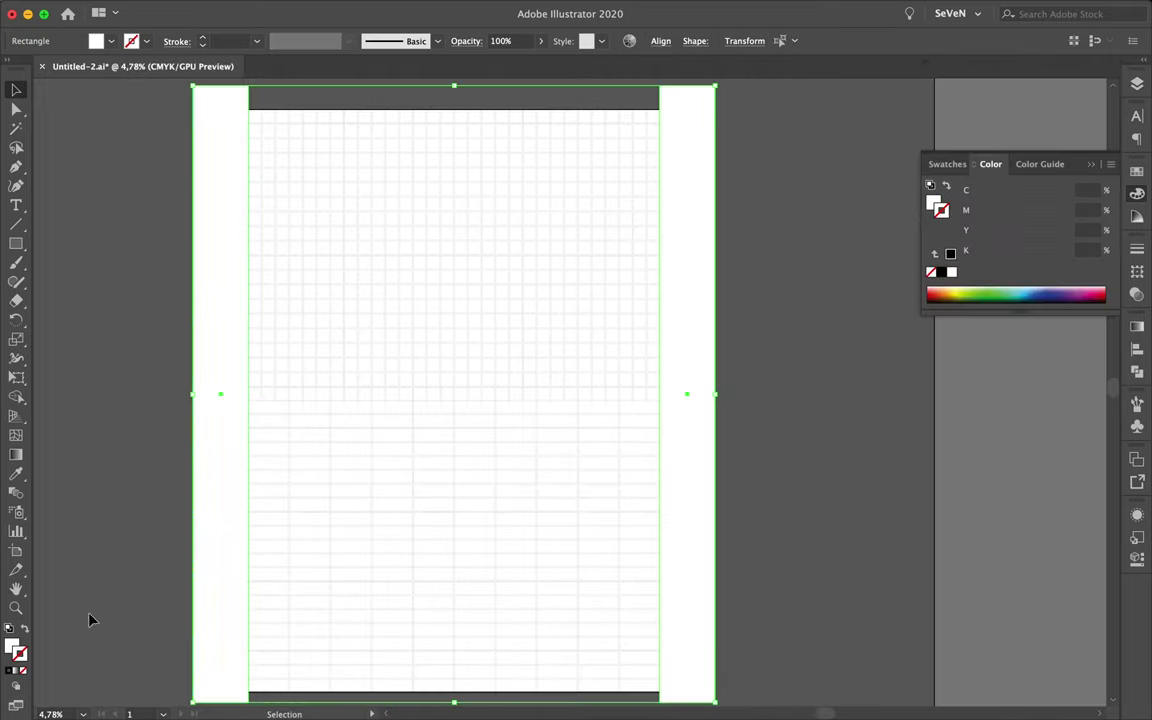
scroll(185, 470, "up", 2)
left_click_drag(185, 470, 198, 460)
scroll(198, 460, "down", 1)
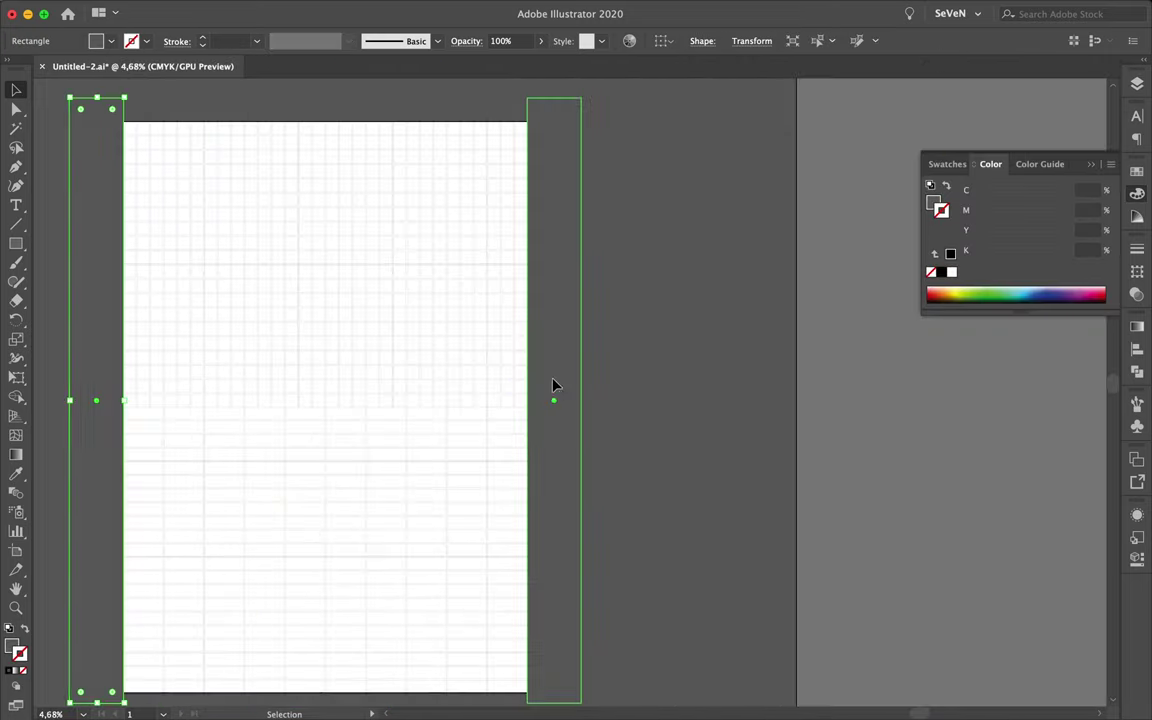
left_click(553, 386)
scroll(553, 386, "down", 1)
Draw thin rectangles above and below the artboard and lock the Hide layer
key("m")
left_click_drag(259, 186, 544, 207)
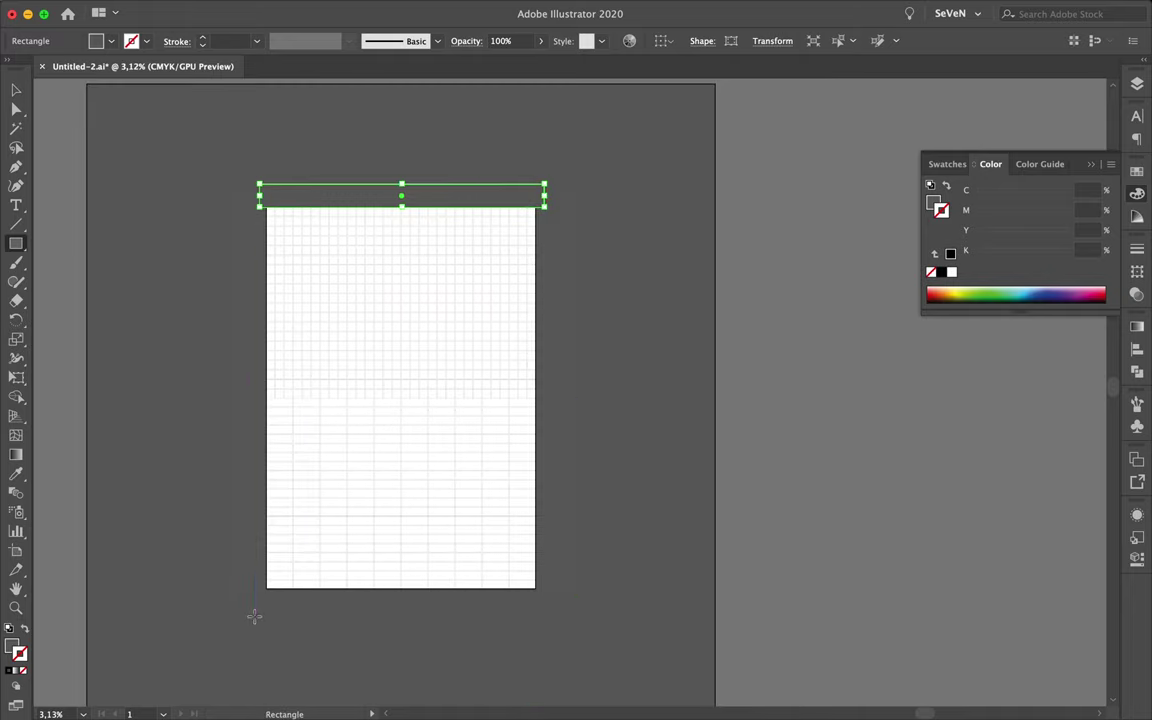
left_click_drag(253, 615, 555, 588)
key("v")
key("ctrl+a")
key("F7")
key("ctrl+2")
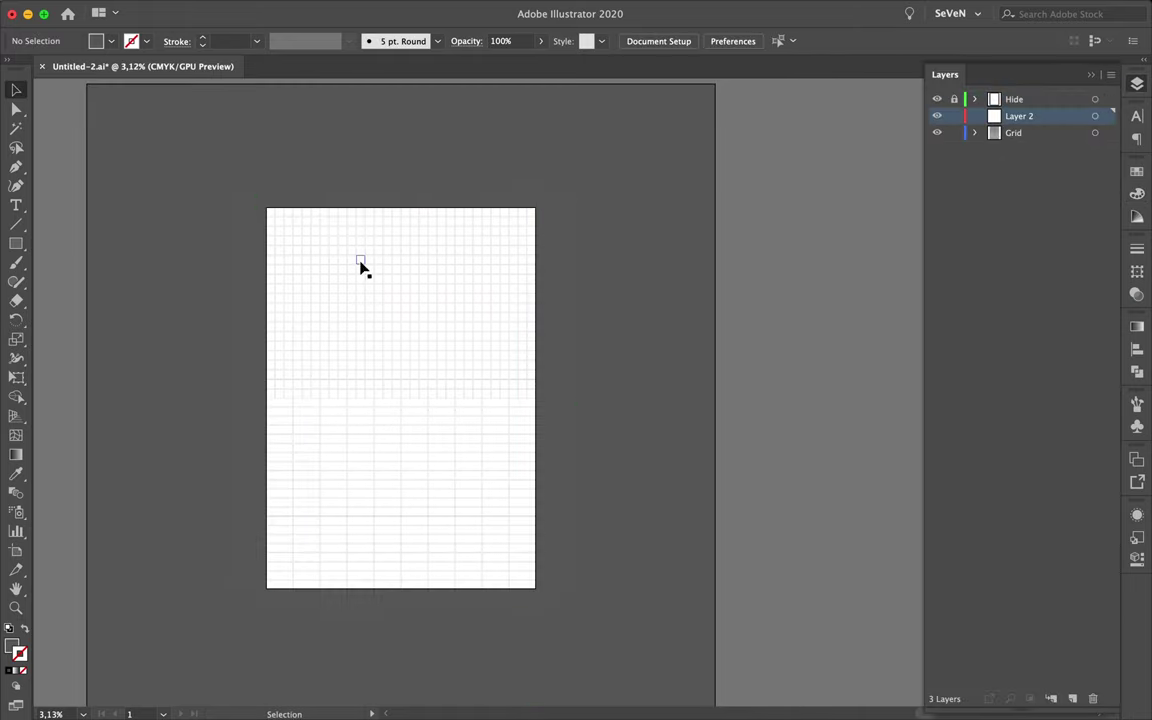
scroll(283, 265, "up", 2)
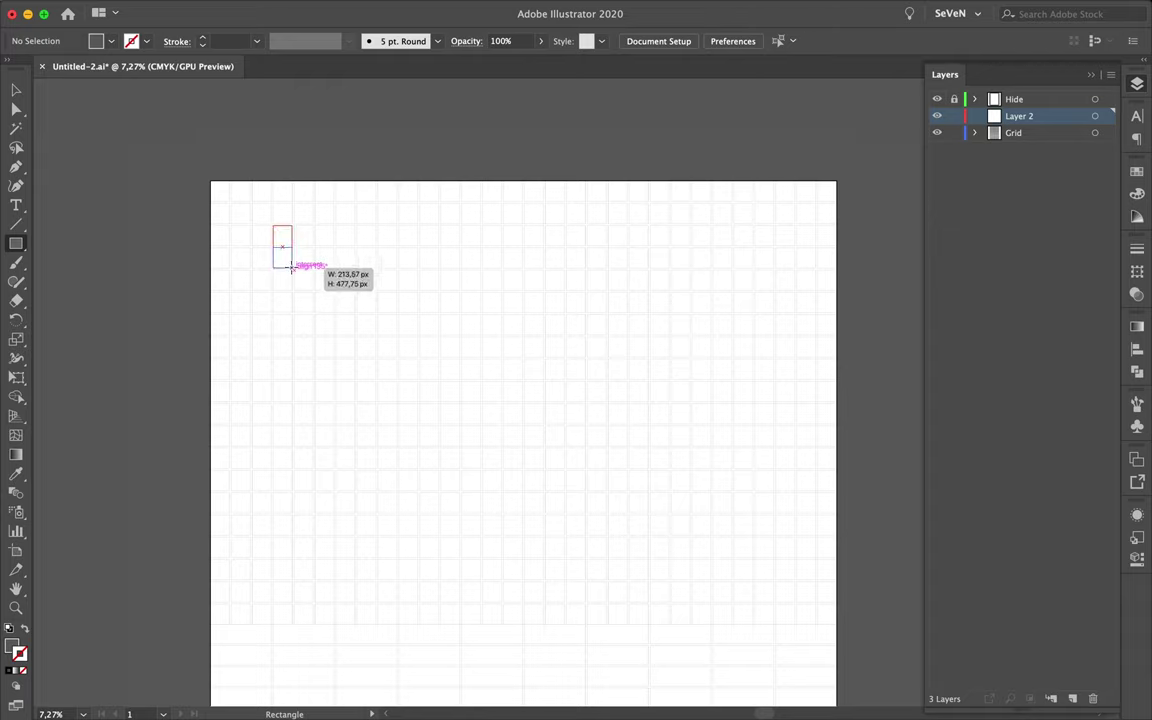
Draw a small tall rectangle near the top-left with white fill and thin black stroke
left_click_drag(291, 267, 293, 268)
key("i")
left_click(255, 220)
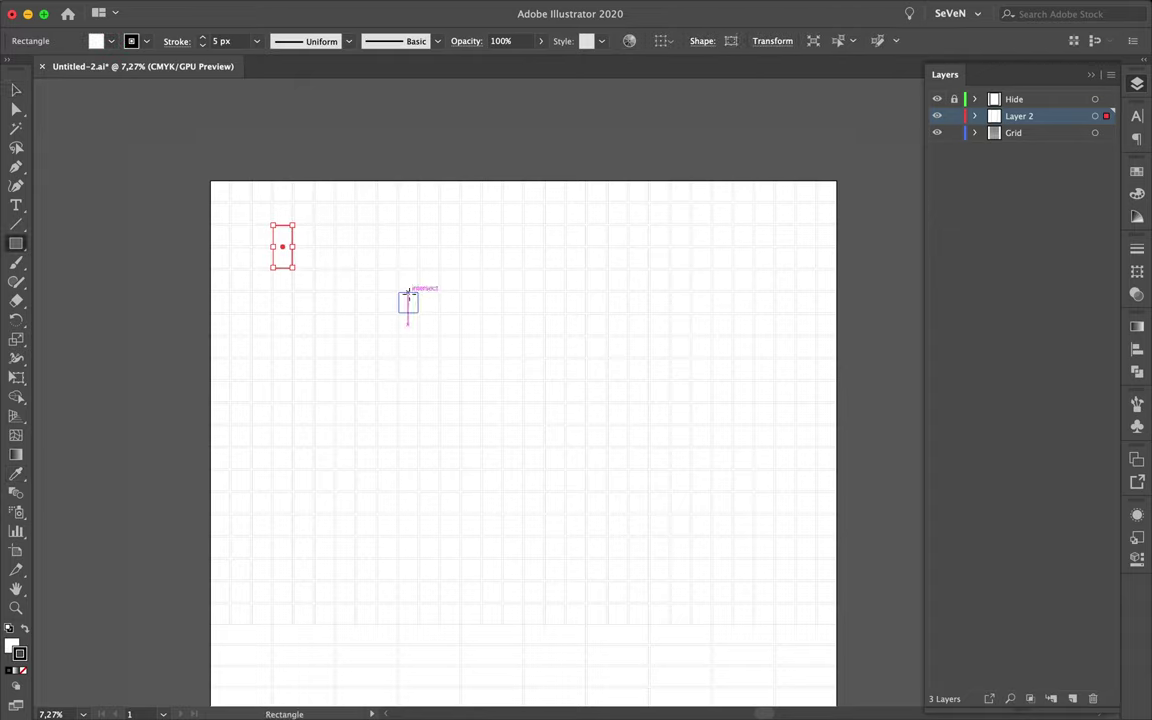
left_click_drag(17, 243, 60, 250)
scroll(416, 313, "up", 3)
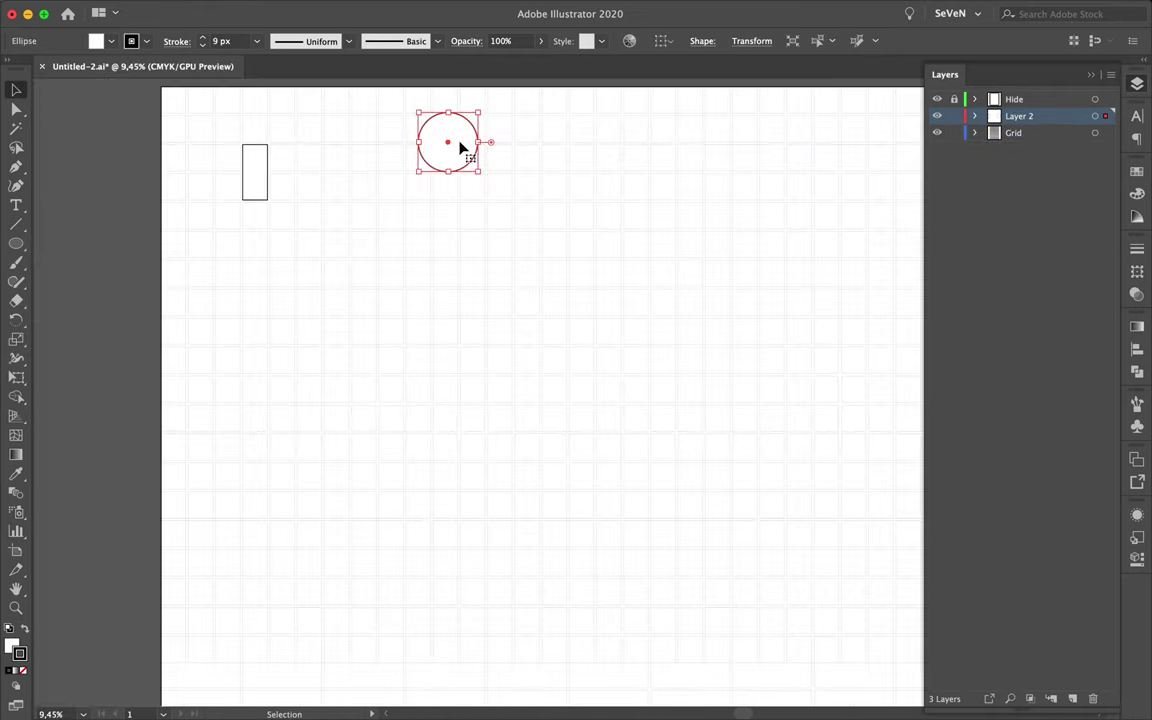
Blend the rectangle into a circle and curve the end of the blend's spine
left_click_drag(460, 147, 443, 150)
left_click(260, 180, "shift")
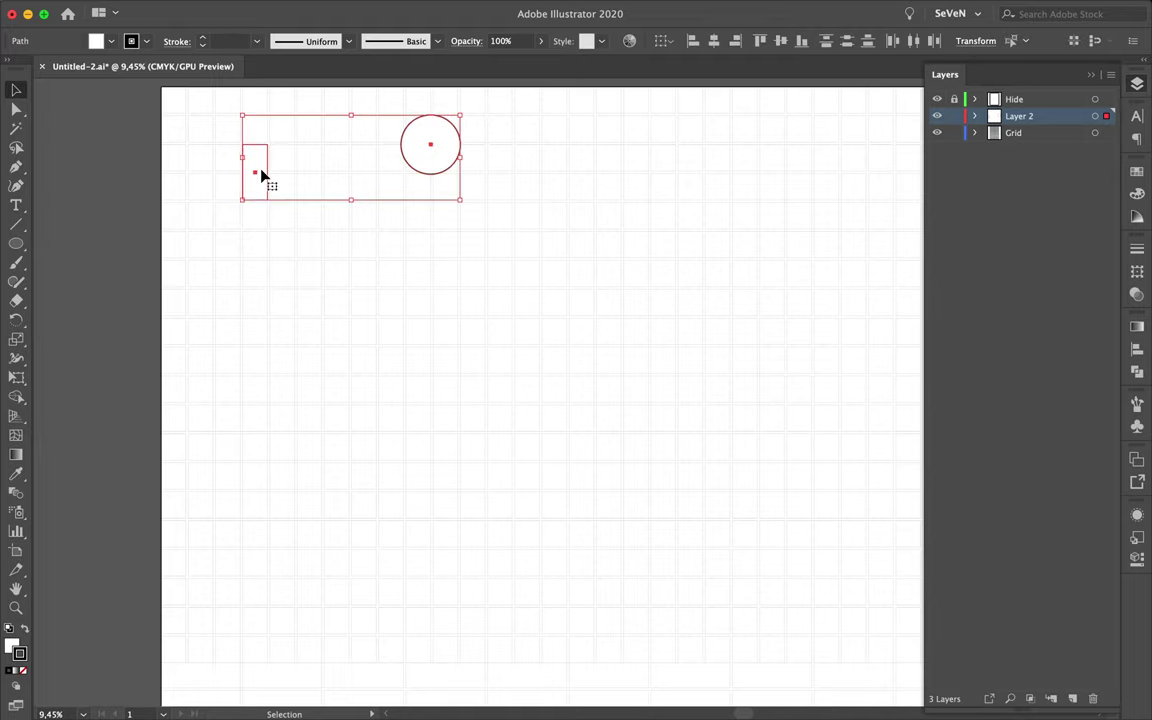
double_click(16, 492)
key("Return")
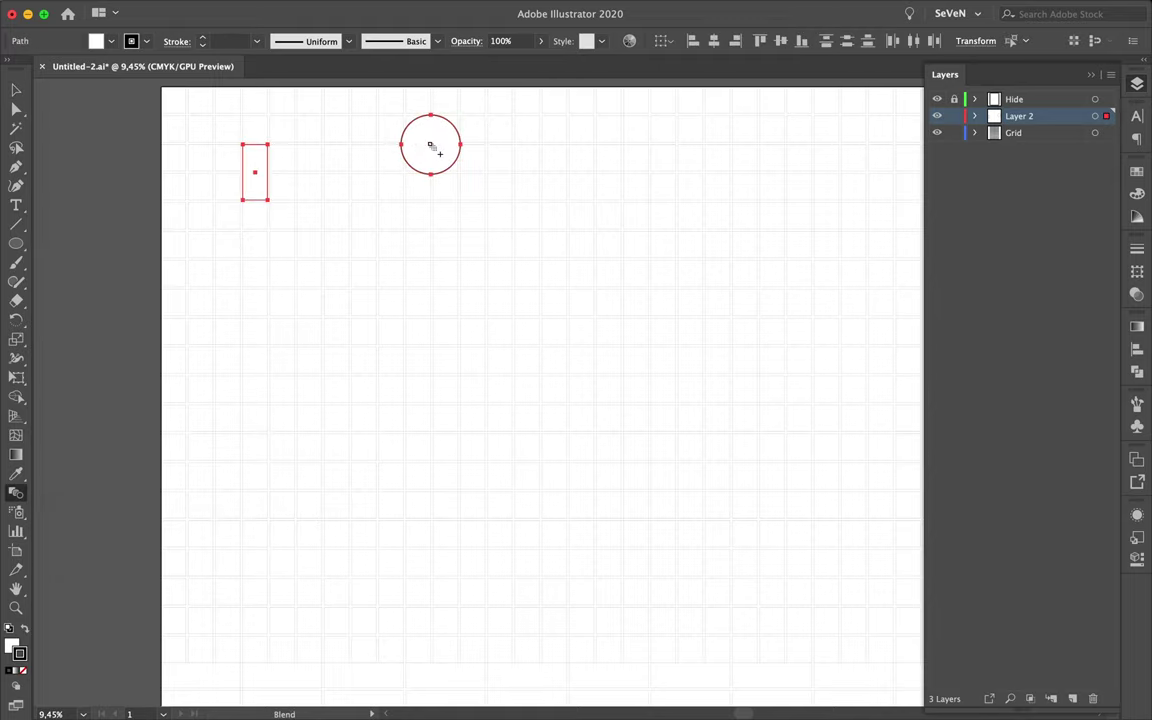
left_click(431, 147)
key("p")
left_click_drag(432, 157, 494, 167)
Deselect the finished blend and lock the Grid layer
key("v")
left_click(448, 172)
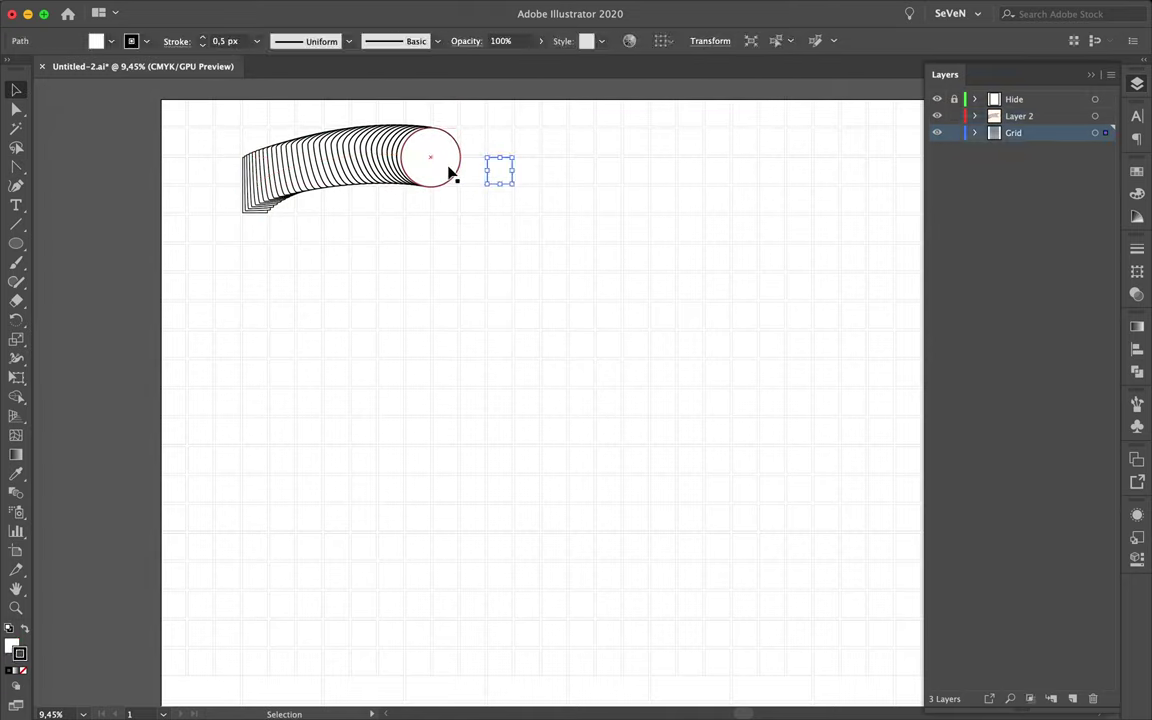
left_click(548, 215)
scroll(545, 216, "down", 2)
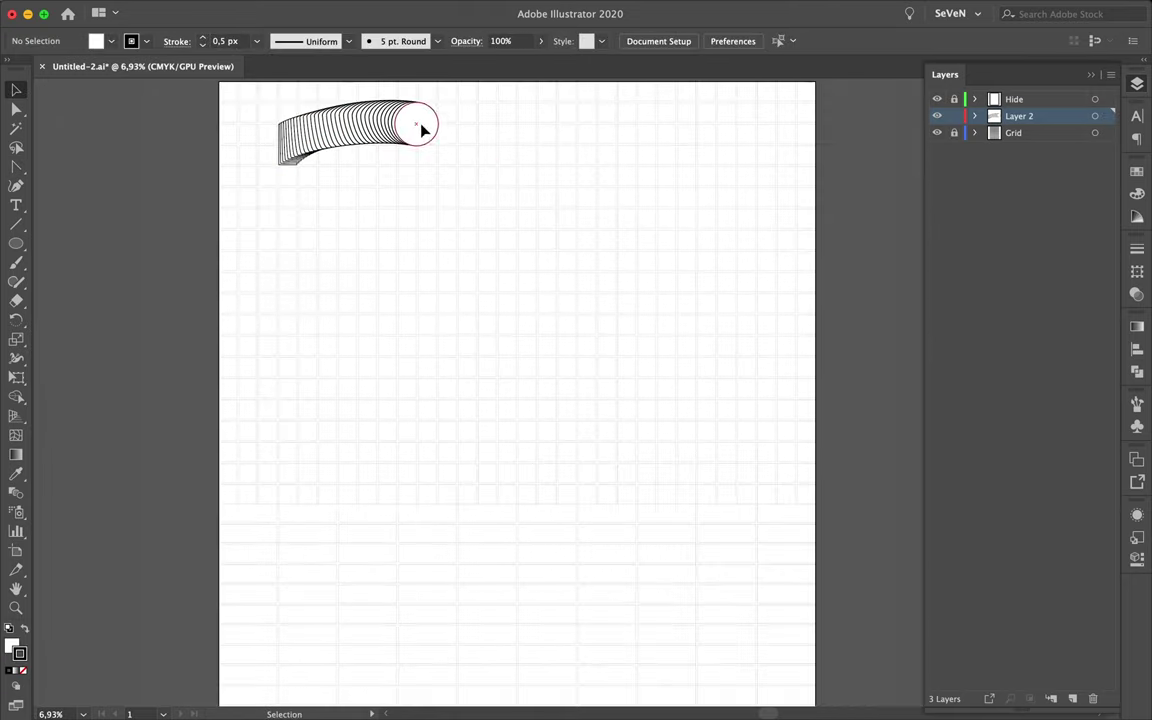
left_click(421, 129)
On Layer 2, draw a pentagon below the ribbon's end and extend the blend onto it
left_click(513, 225)
key("ctrl+0")
scroll(395, 165, "up", 1)
key("l")
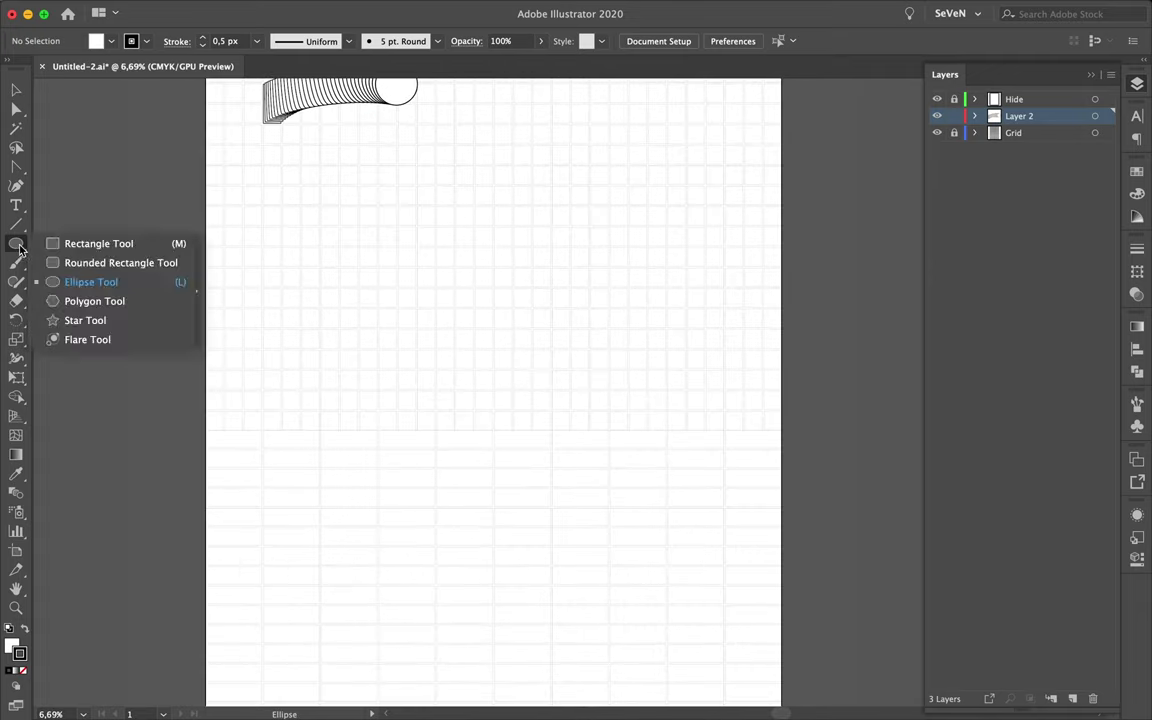
left_click_drag(419, 180, 419, 181)
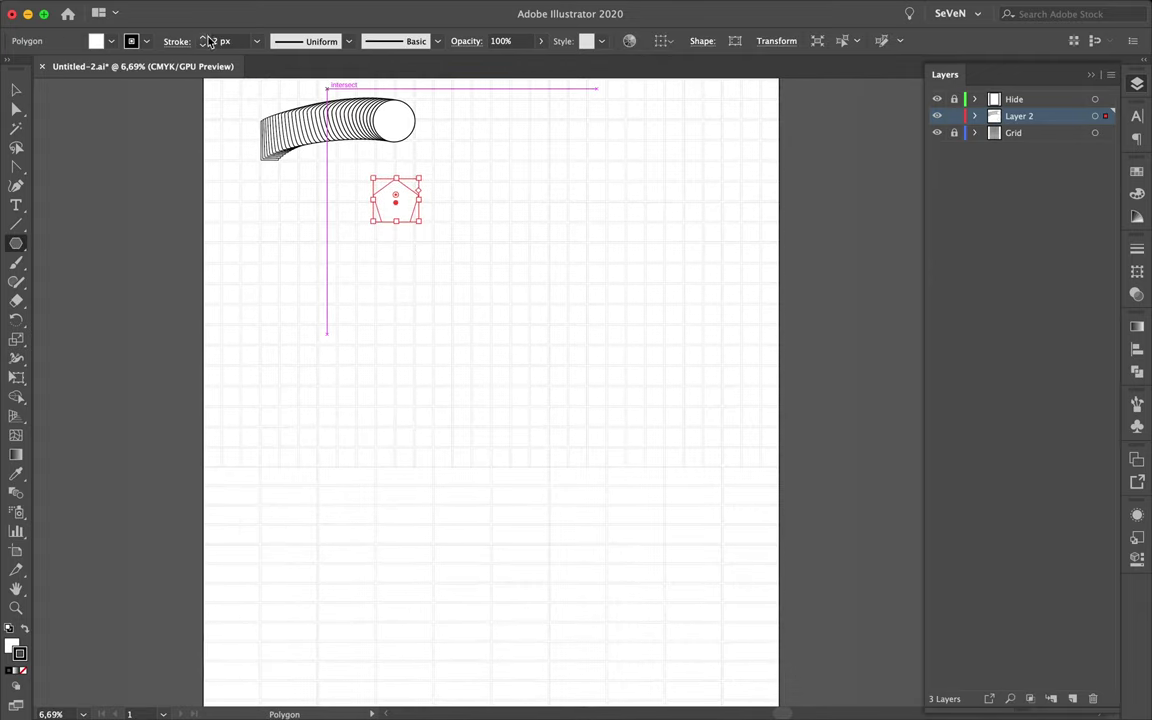
left_click(405, 210)
Reshape the blend's spine so it bends down toward the pentagon
key("a")
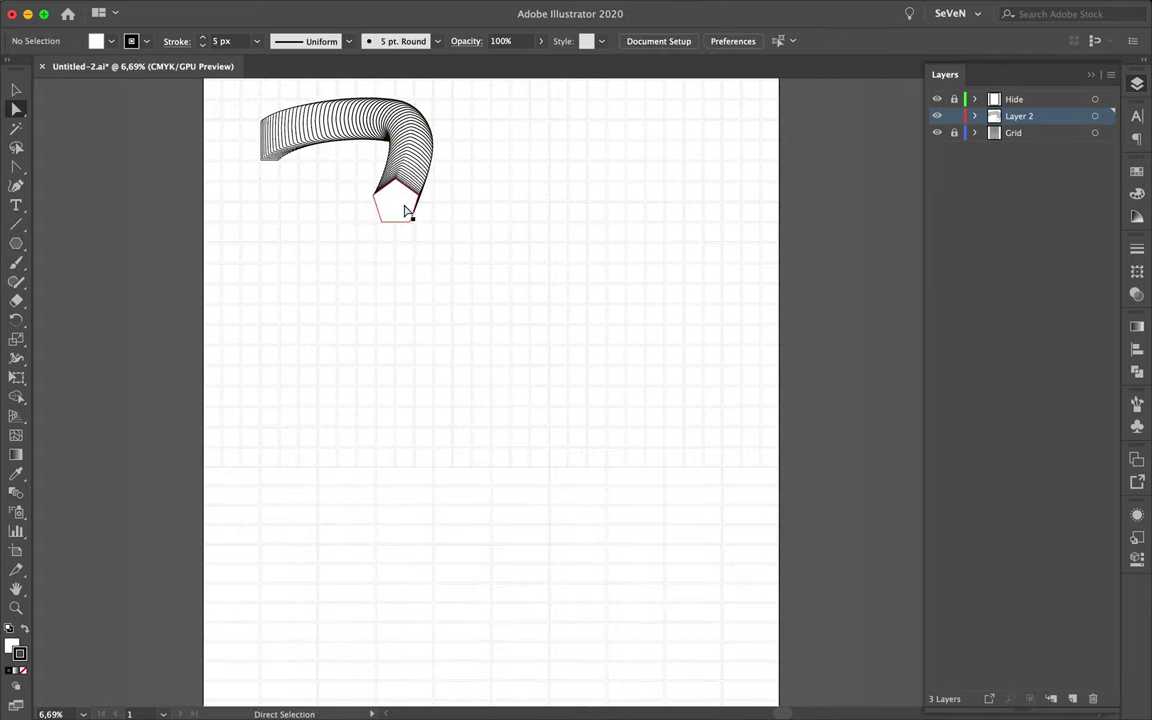
left_click_drag(378, 207, 379, 208)
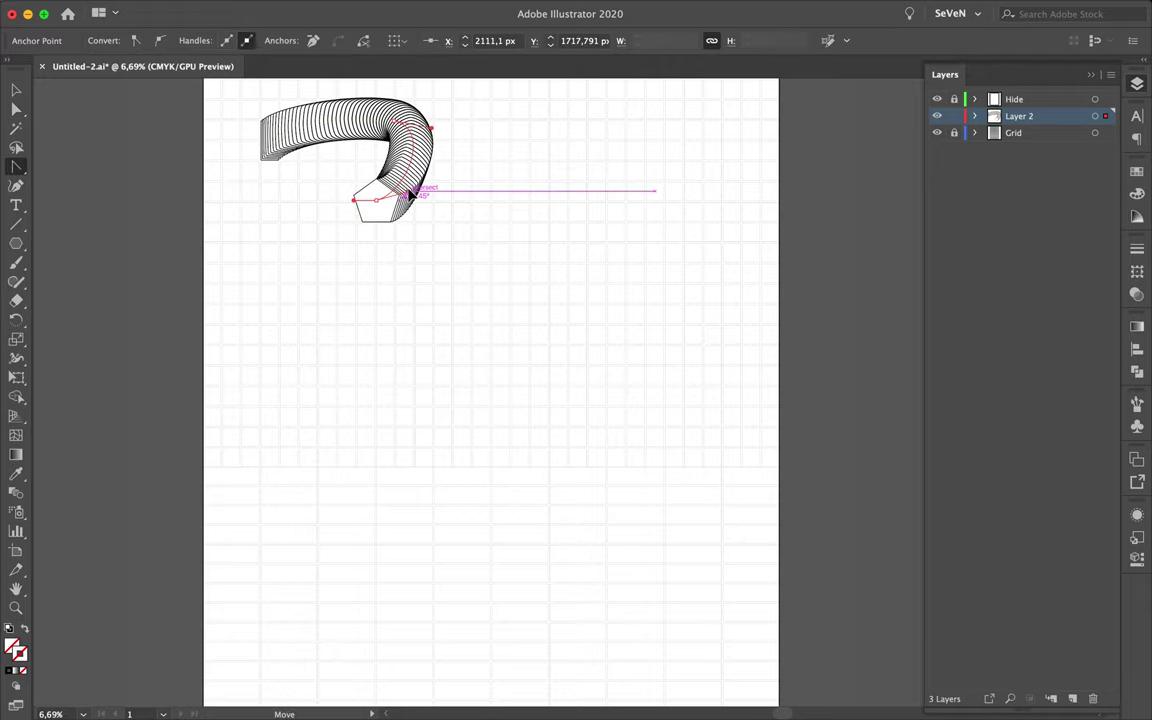
key("v")
left_click(458, 206)
scroll(458, 206, "down", 2)
scroll(460, 206, "down", 1)
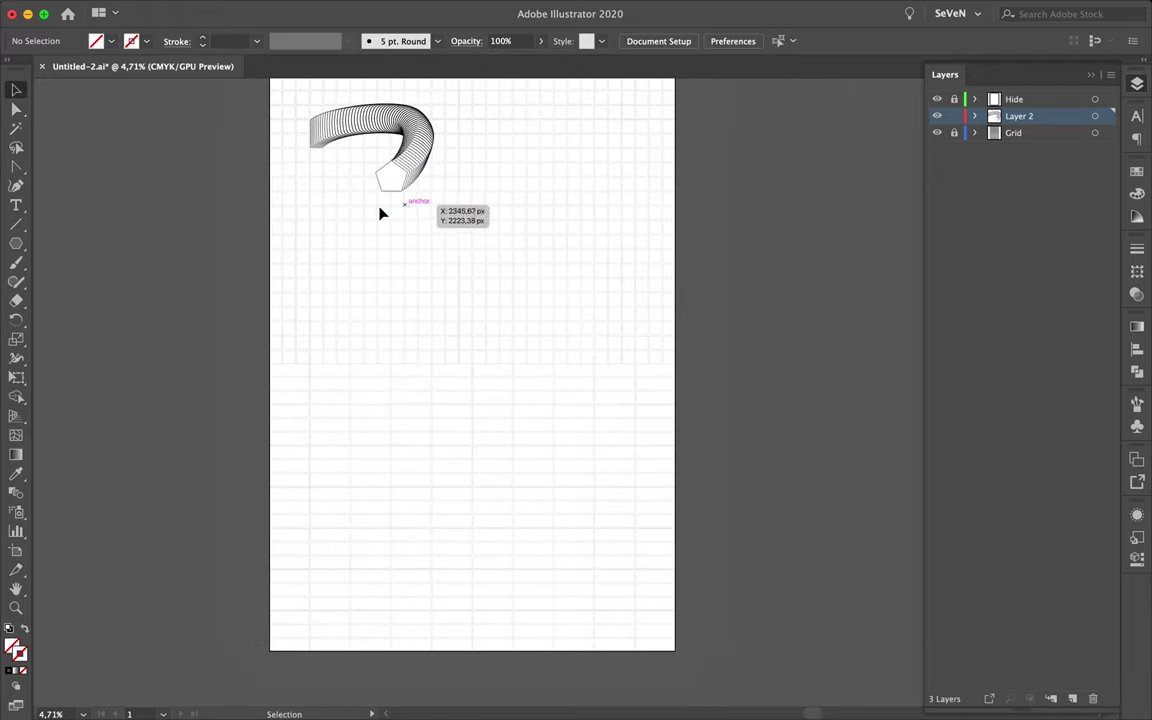
Draw a small square at the artboard's upper right
scroll(380, 213, "up", 3)
scroll(337, 183, "right", 2)
scroll(591, 172, "up", 2)
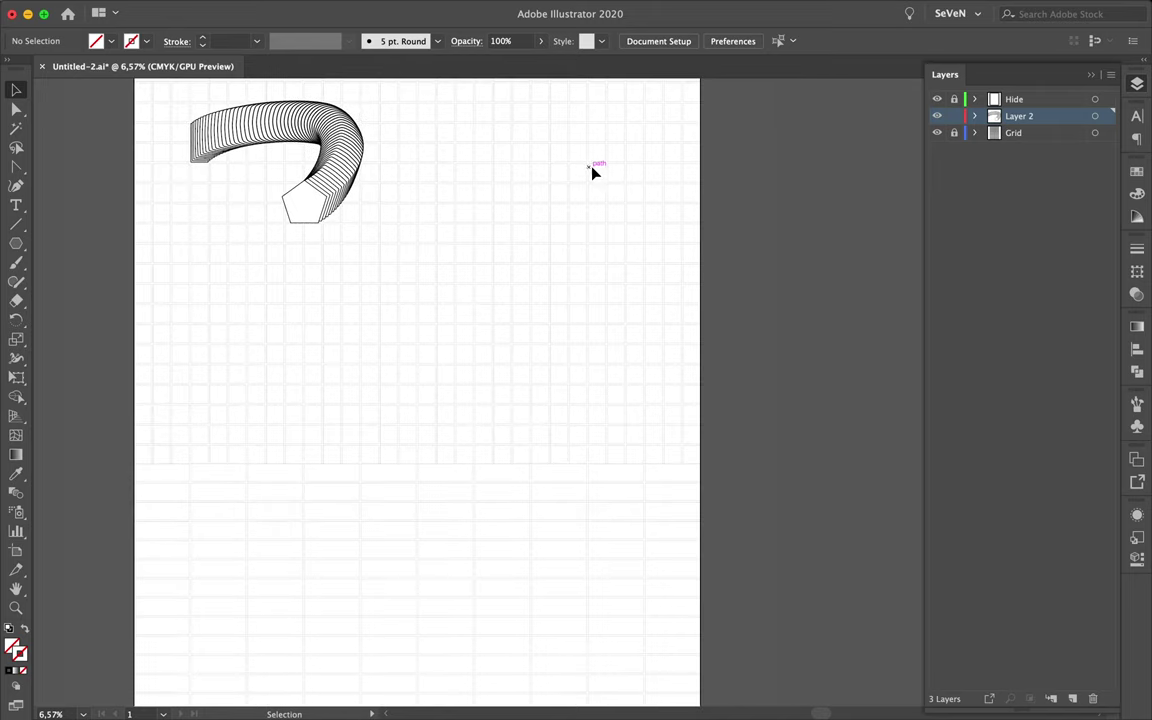
key("m")
scroll(592, 172, "up", 2)
left_click_drag(553, 162, 614, 223)
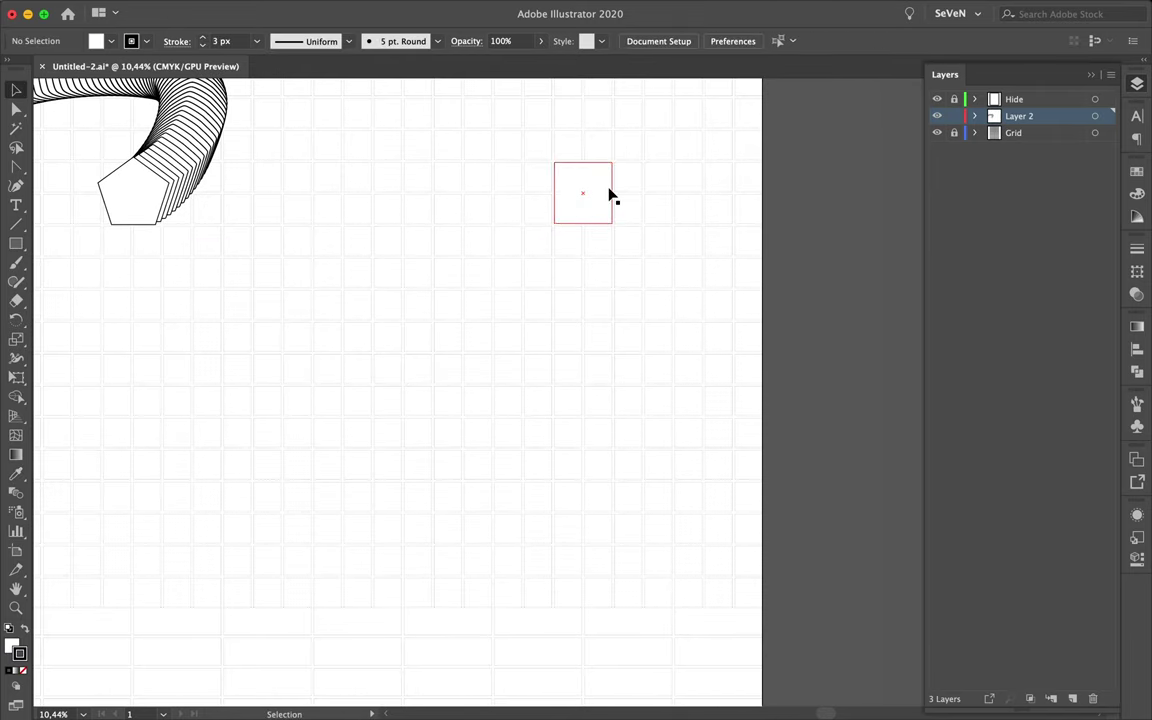
Draw a five-pointed star below the square and move it into place
left_click(16, 243)
left_click(90, 322)
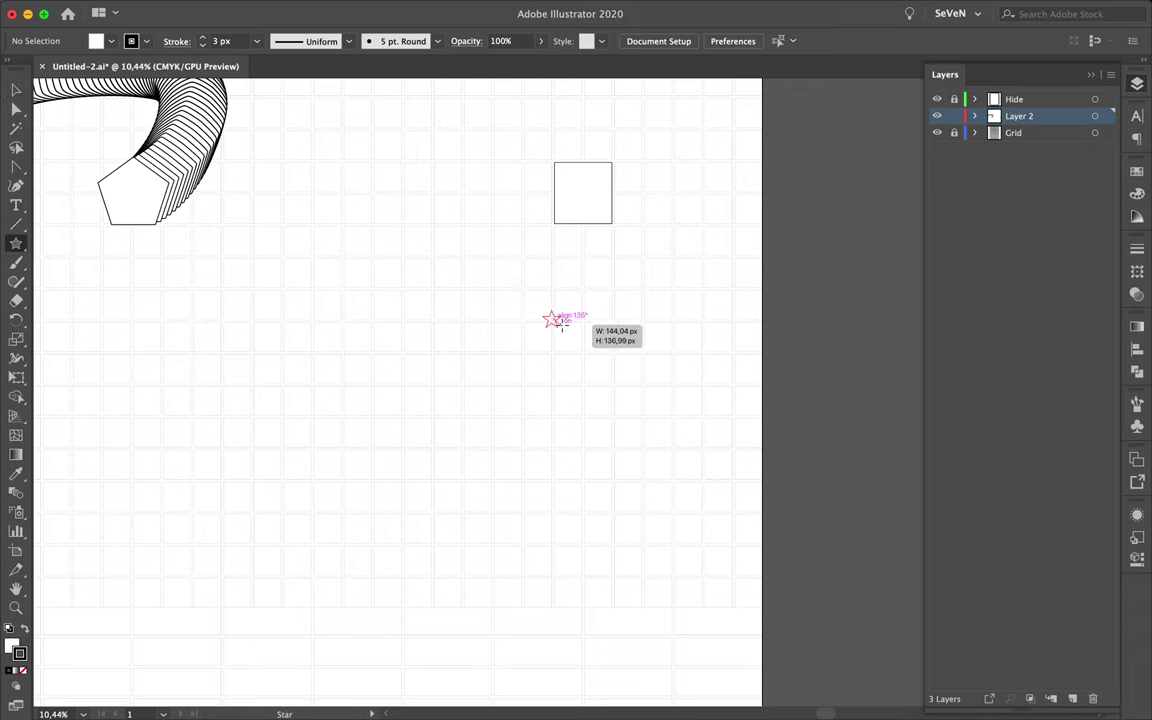
left_click_drag(588, 343, 590, 347)
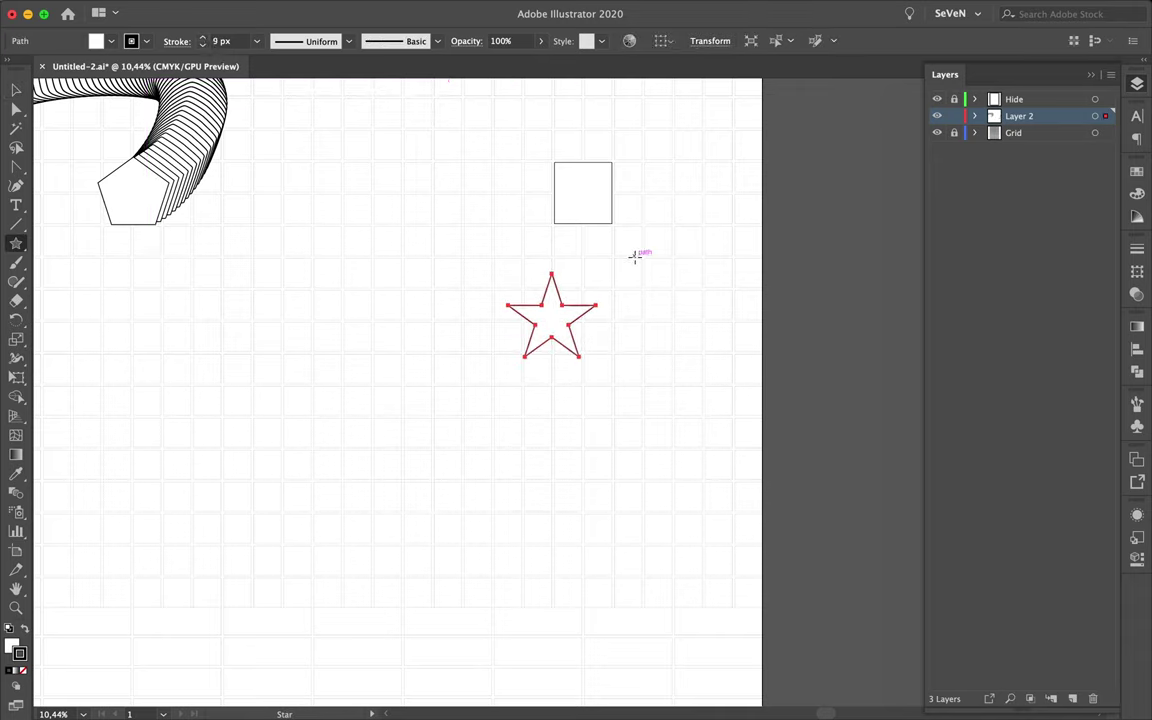
left_click_drag(646, 344, 560, 306)
Blend the square into the star and bend the blend path near the star
key("w")
left_click(591, 190)
left_click(649, 362)
key("shift+c")
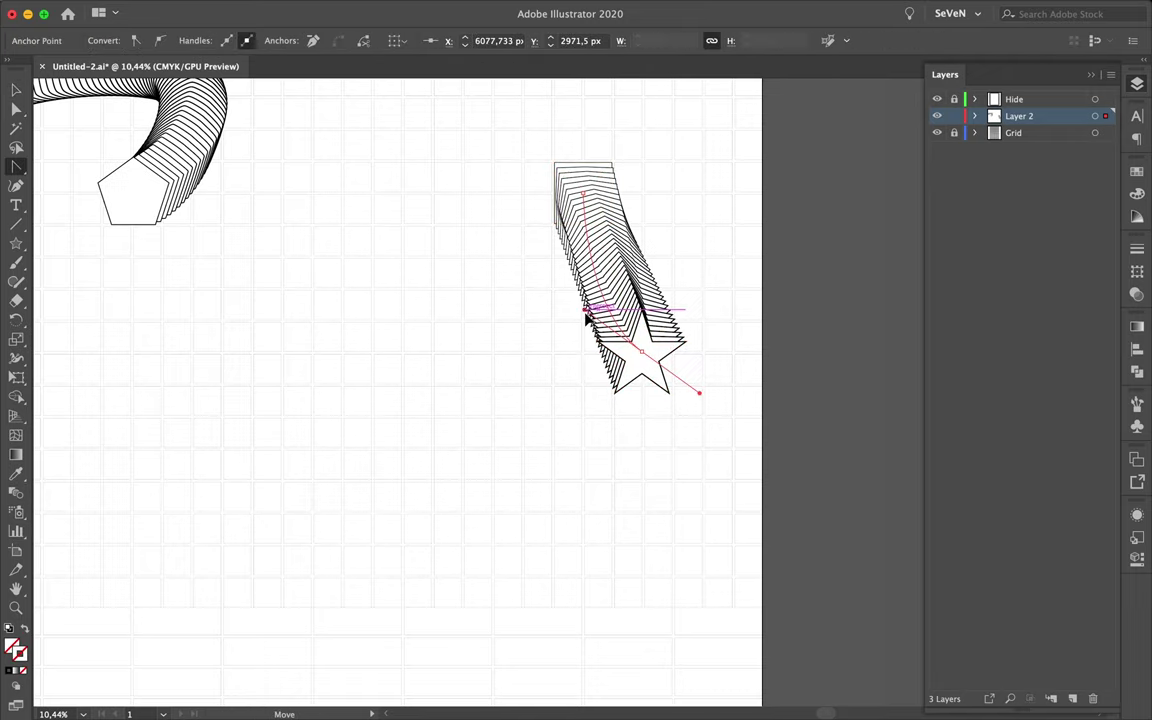
key("v")
left_click(715, 239)
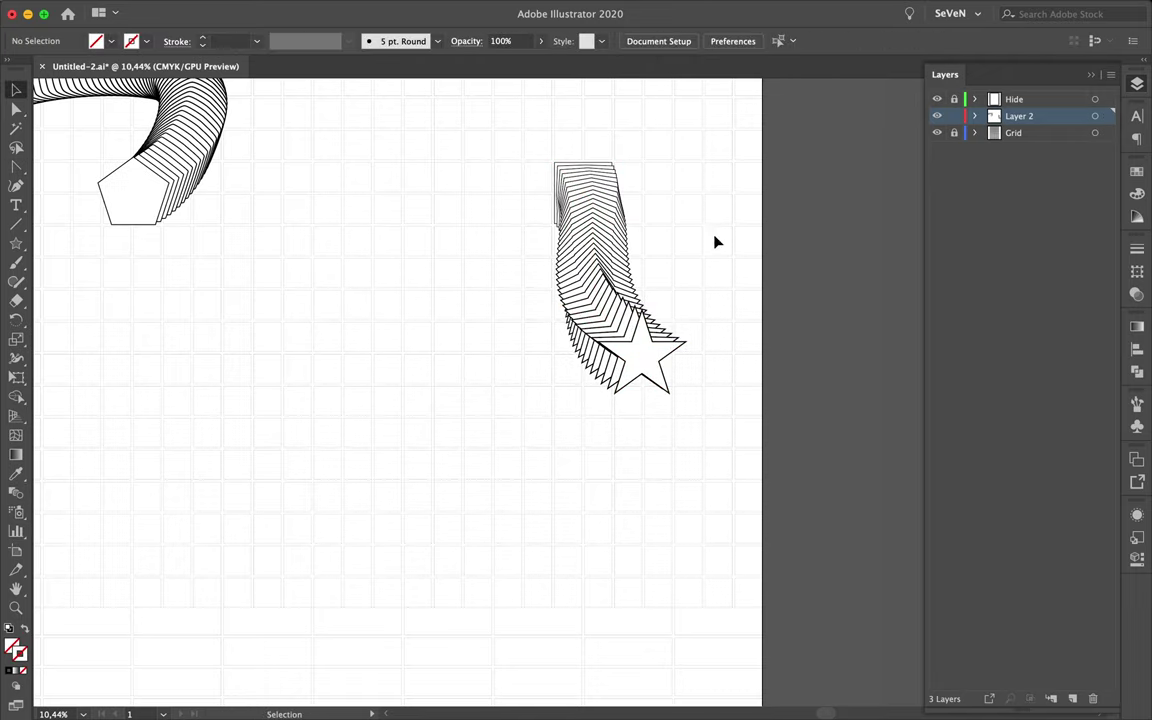
scroll(715, 239, "down", 3)
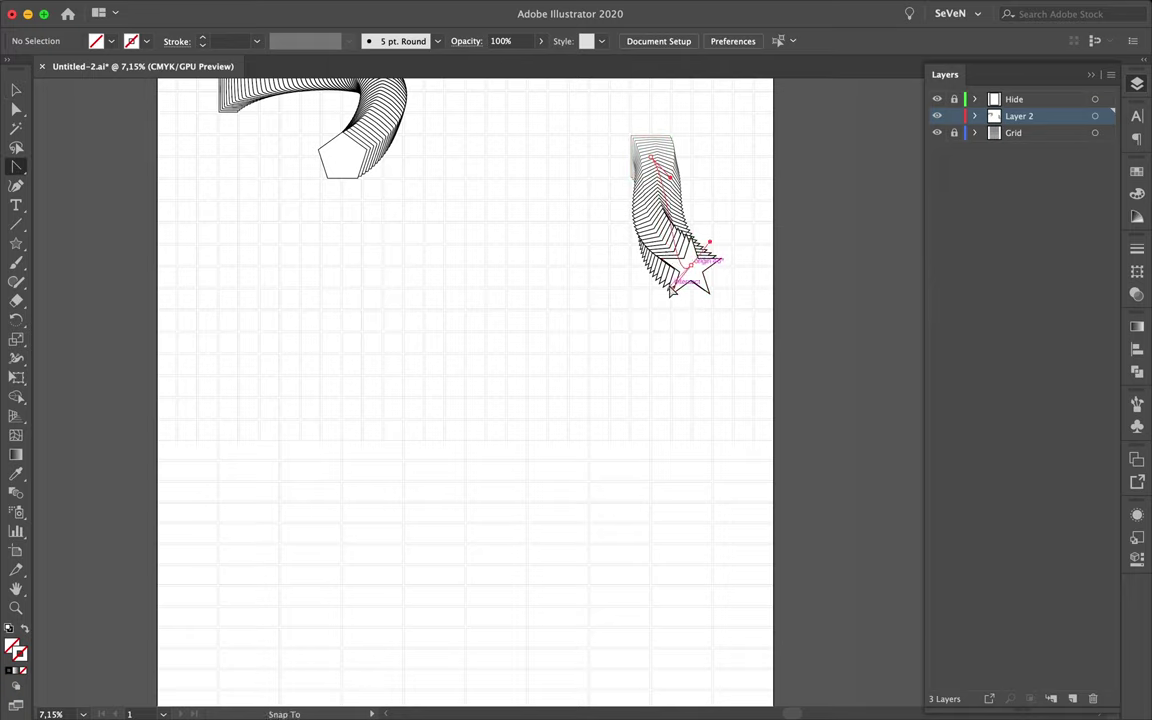
left_click_drag(672, 288, 635, 290)
key("v")
left_click(622, 329)
Draw another small square further left on the artboard
scroll(622, 329, "left", 4)
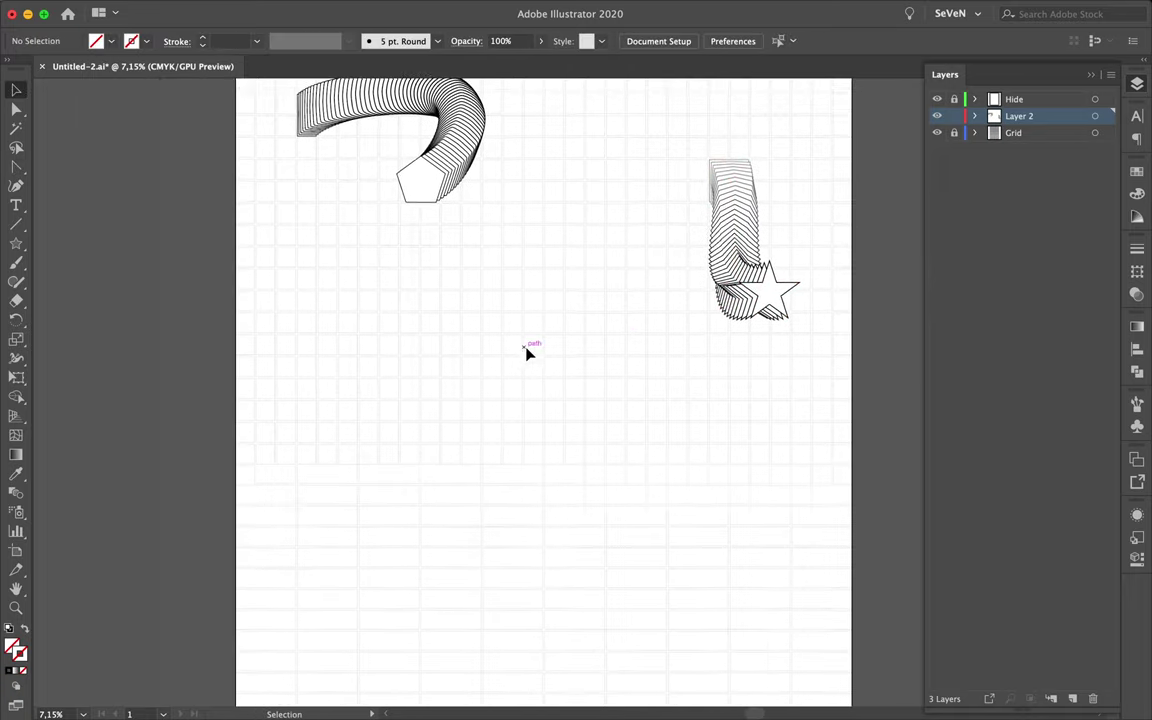
scroll(528, 352, "left", 3)
scroll(528, 352, "down", 2)
left_click_drag(352, 295, 413, 360)
Rotate the small square 45° into a diamond
key("ctrl+z")
key("ctrl+shift+z")
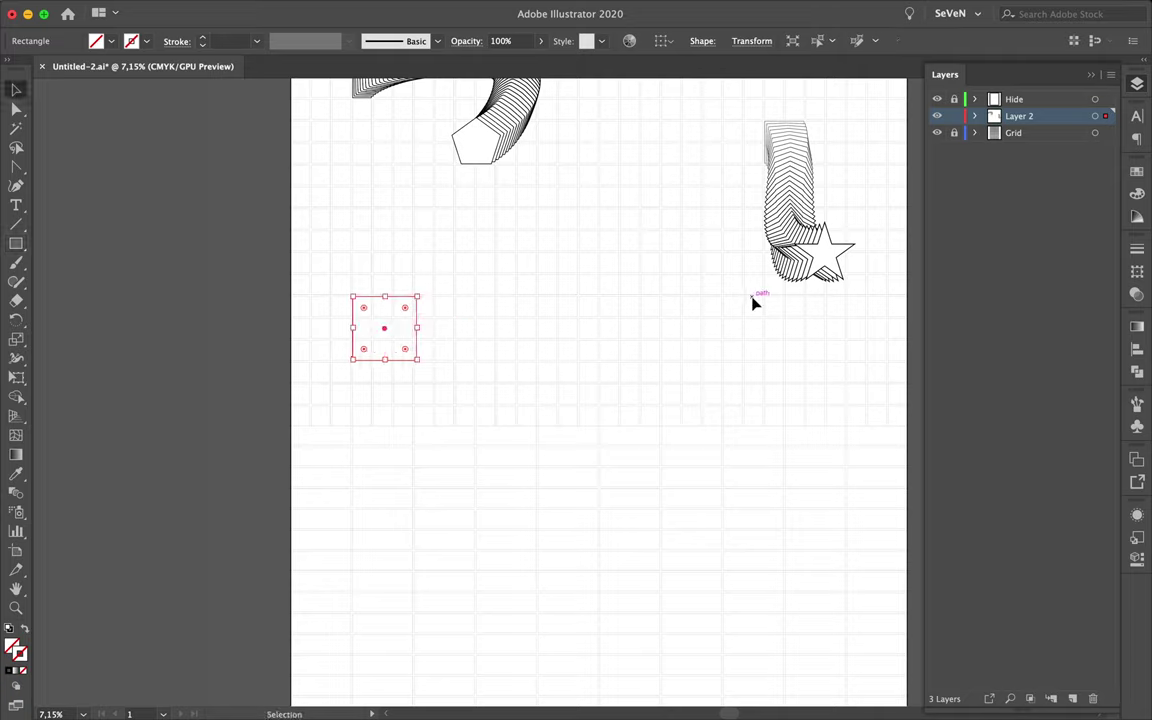
left_click(457, 260)
left_click_drag(449, 329, 449, 329)
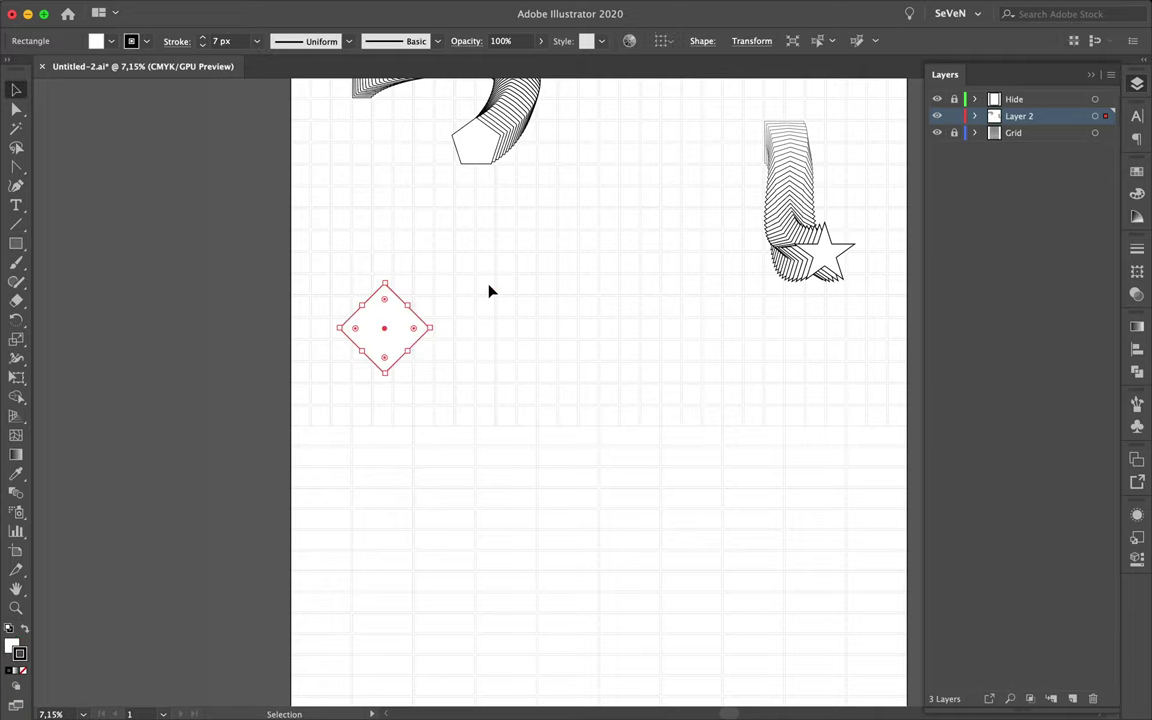
Draw a circle below the diamond, blend them, and curve the spine at the circle end
key("l")
left_click_drag(474, 488, 518, 531)
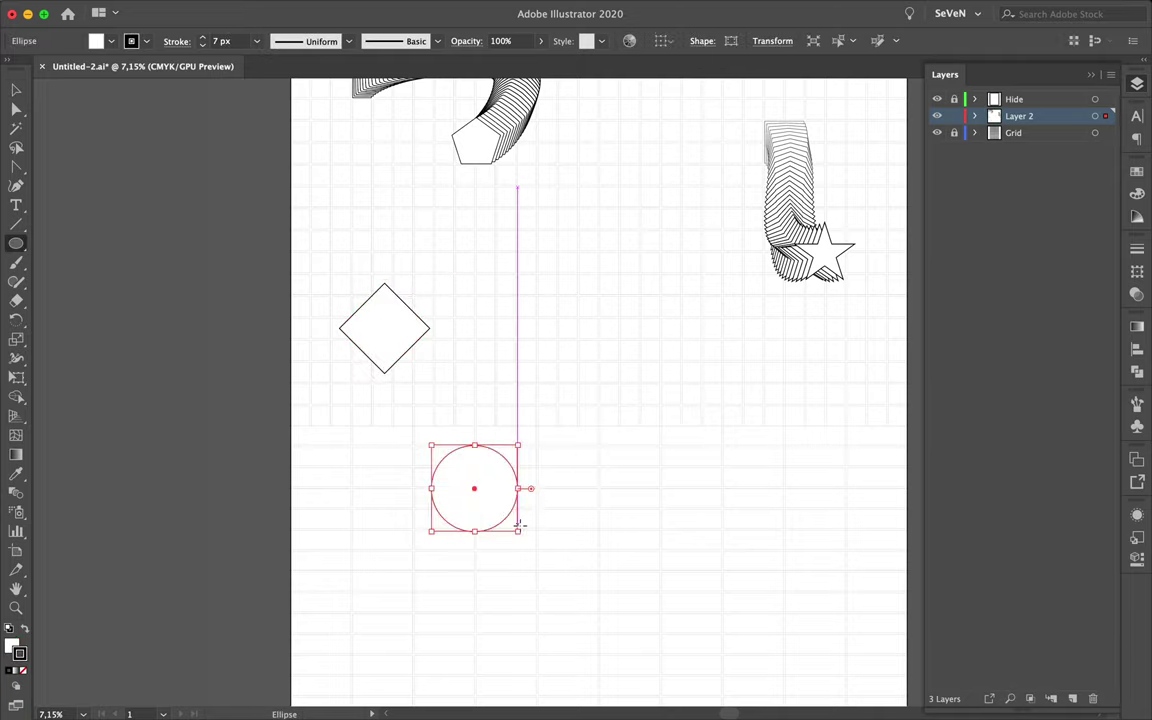
key("w")
left_click(386, 329)
left_click(474, 488)
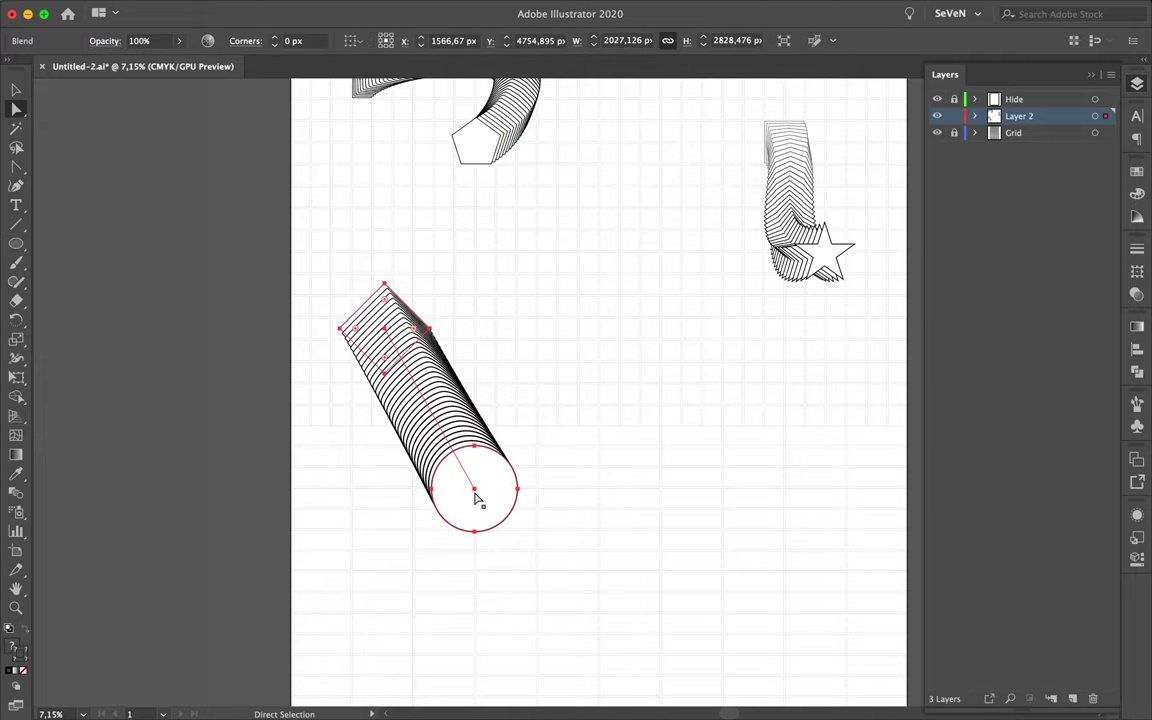
key("shift+c")
mouse_move(474, 488)
left_mouse_down()
mouse_move(545, 497)
mouse_move(380, 406)
left_mouse_up()
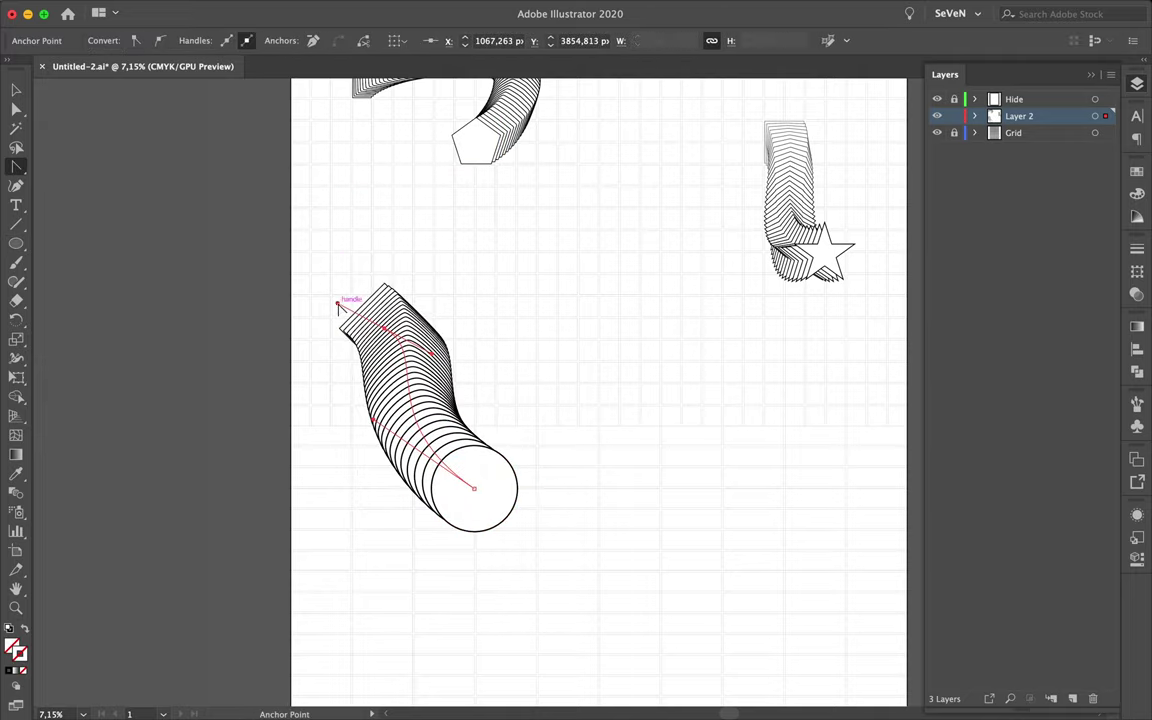
Fit the artboard in view and select the S-shaped diamond-to-circle blend
key("v")
left_click(505, 333)
key("super+0")
left_click(445, 385)
key("a")
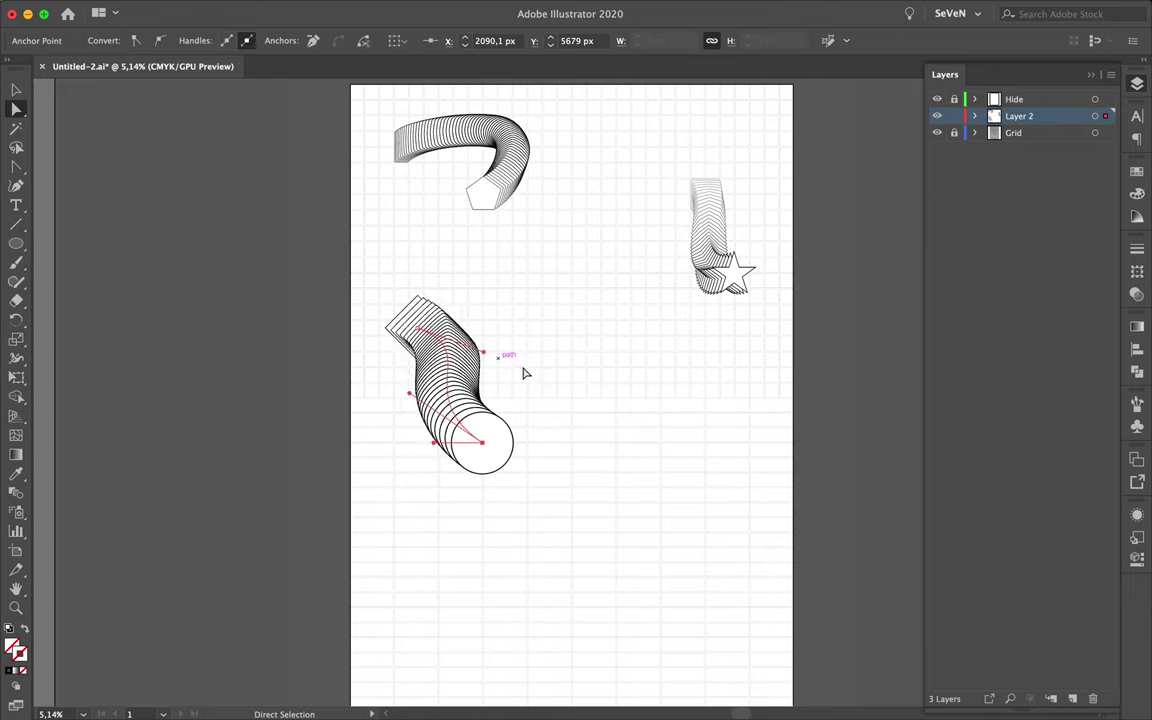
scroll(530, 374, "down", 2)
scroll(530, 374, "up", 2)
left_click(380, 316)
Chain the S-shaped, star and pentagon blends into one continuous blend
key("w")
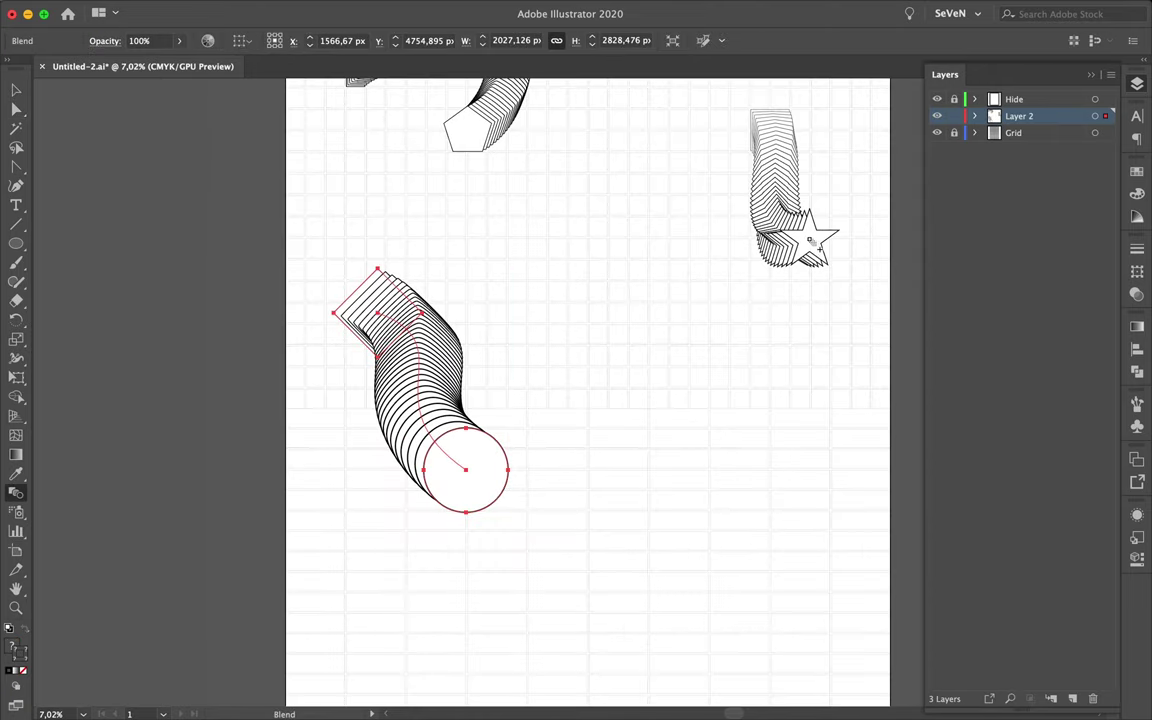
left_click(370, 312)
scroll(600, 300, "up", 1)
left_click(470, 192)
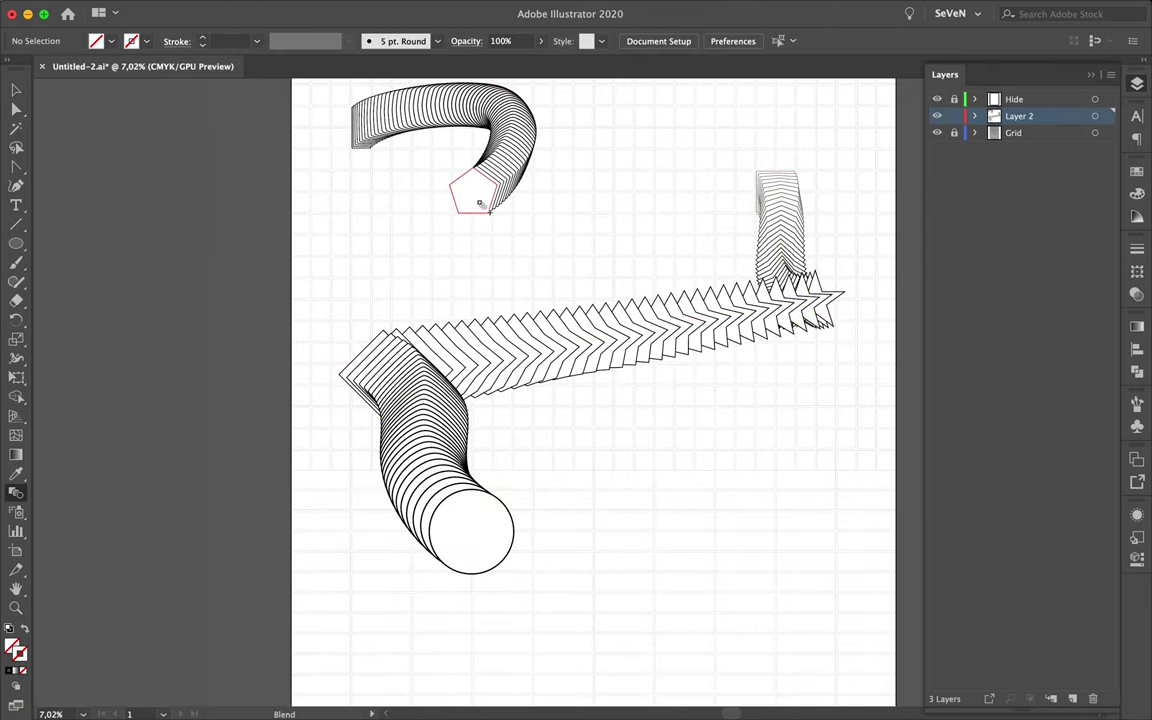
left_click(775, 186)
Drag the spine anchors and handles so the ribbon forms overlapping loops
key("a")
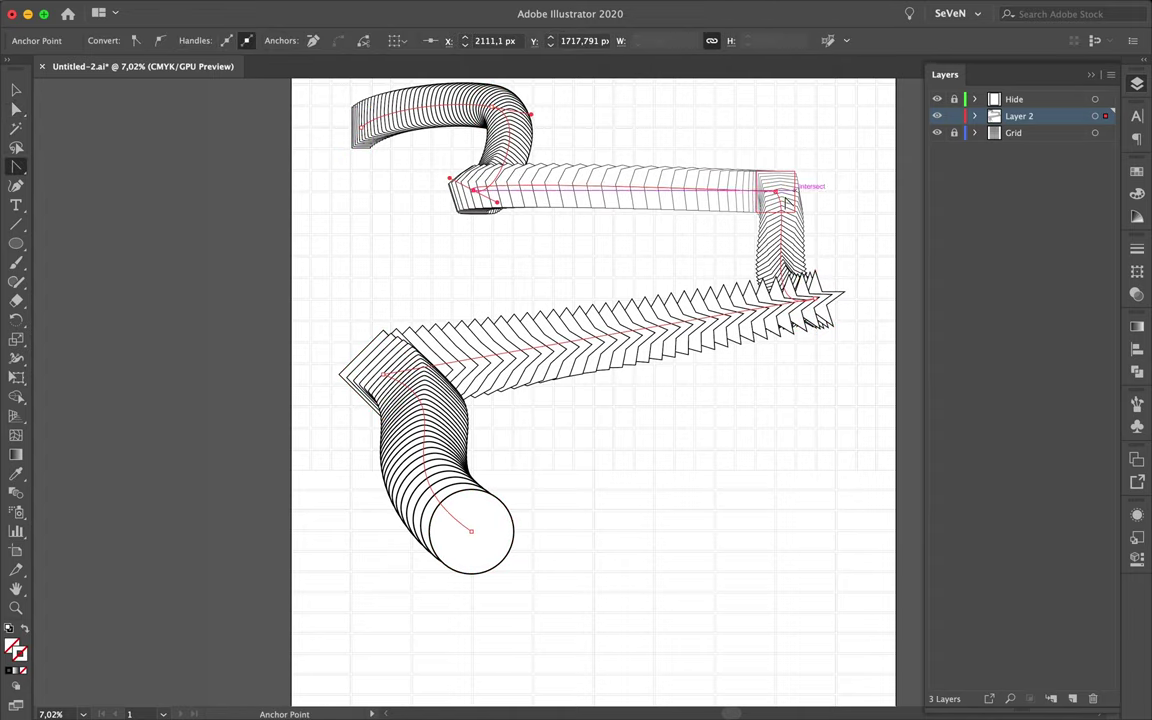
left_click_drag(750, 186, 577, 143)
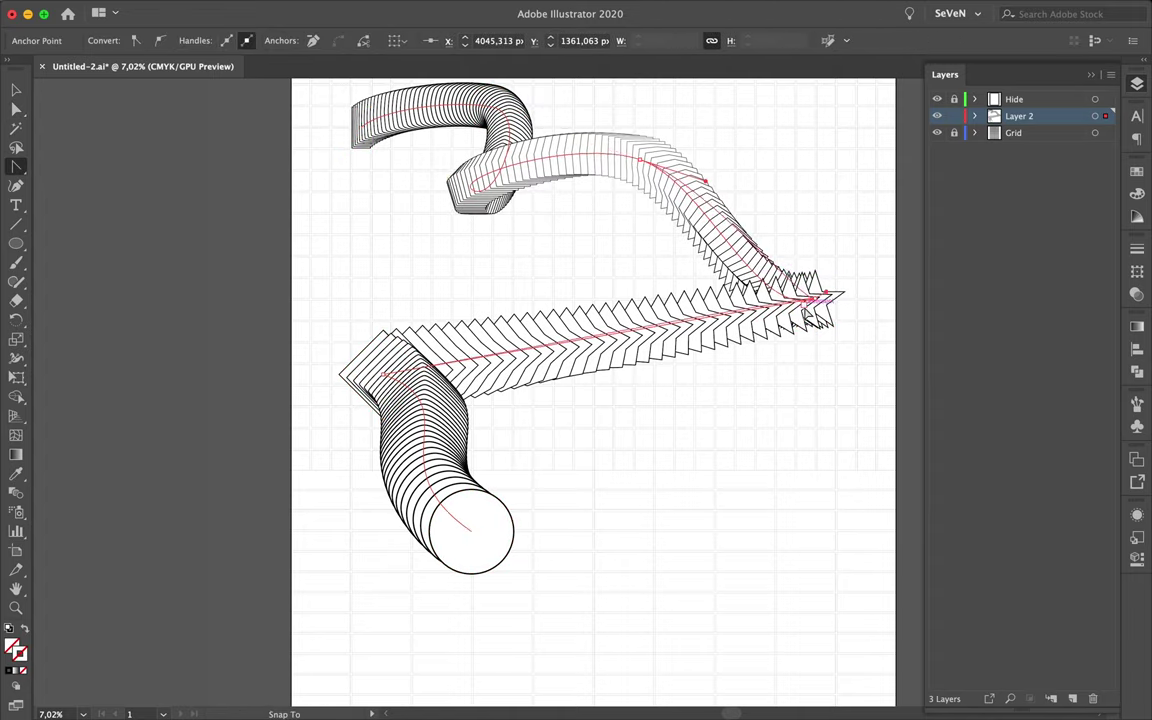
left_click_drag(818, 300, 620, 275)
left_click_drag(383, 373, 455, 315)
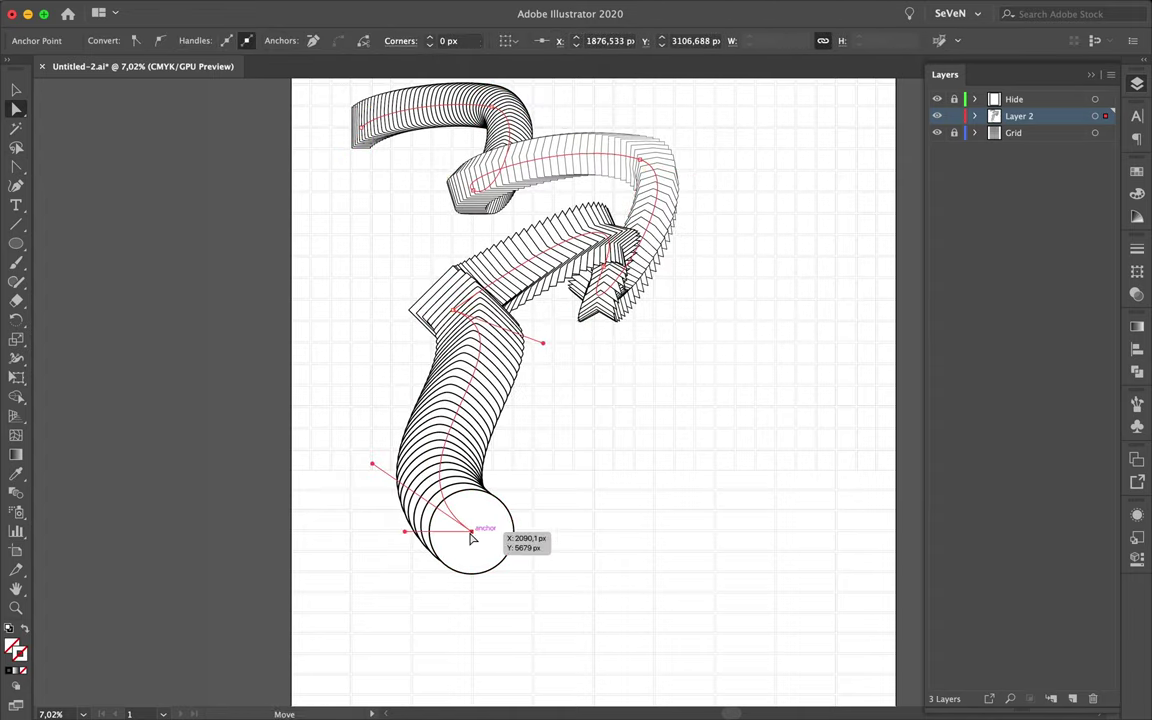
left_click_drag(472, 536, 527, 459)
left_click(648, 175)
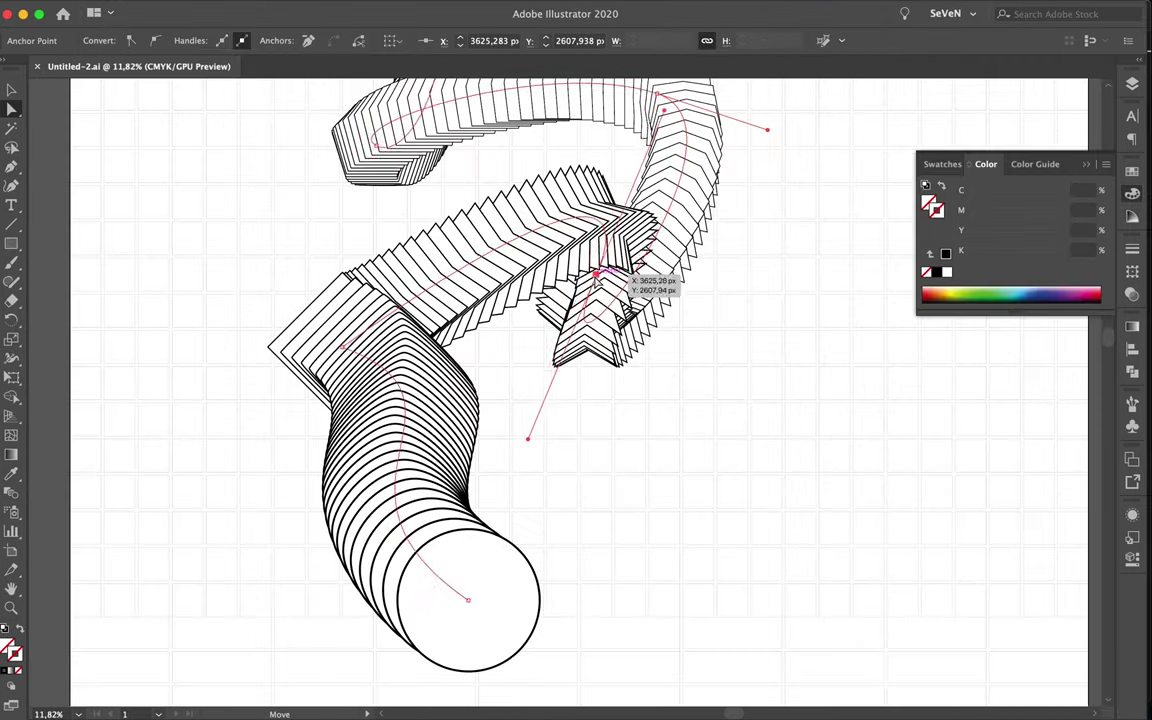
mouse_move(597, 278)
left_mouse_down()
mouse_move(540, 398)
mouse_move(660, 165)
left_mouse_up()
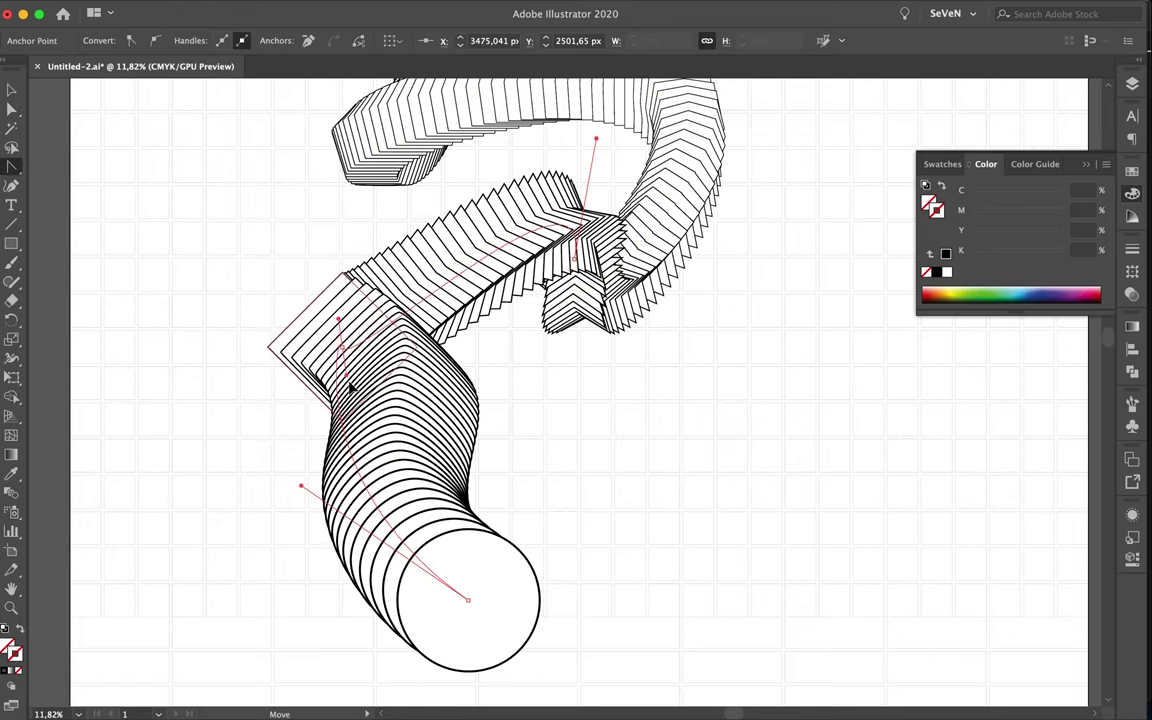
mouse_move(350, 387)
left_mouse_down()
mouse_move(360, 342)
mouse_move(272, 310)
mouse_move(270, 296)
left_mouse_up()
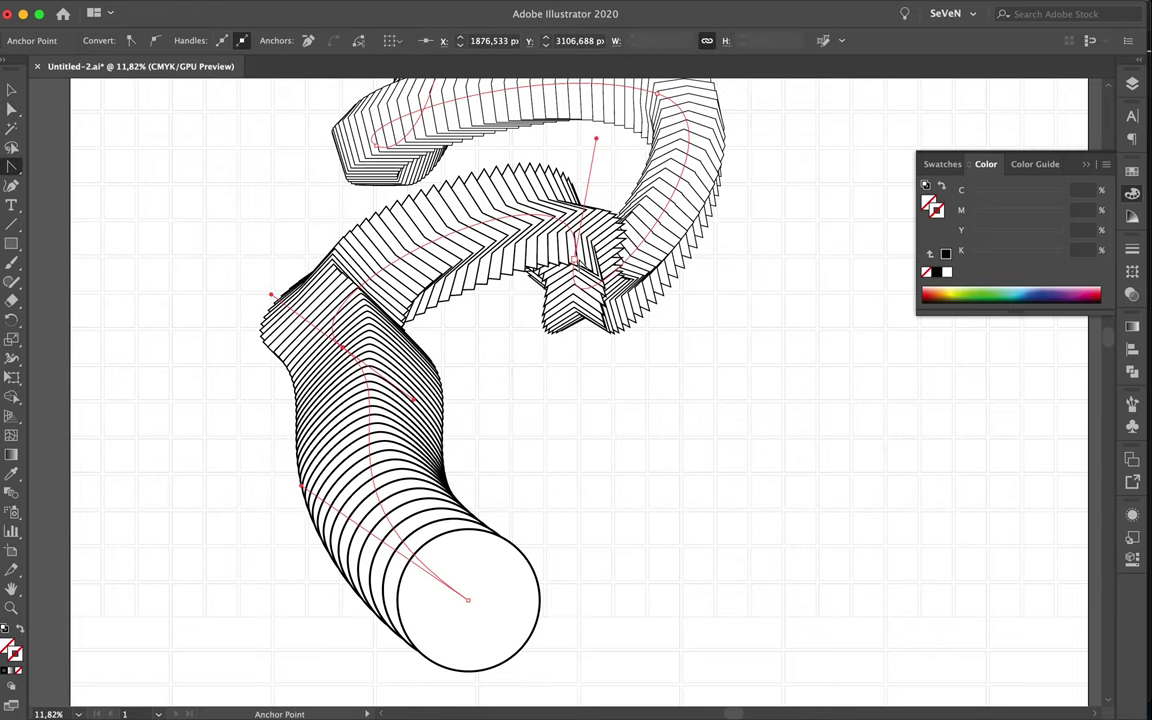
Scale up the joined ribbon and move it left and down on the artboard
key("v")
scroll(589, 458, "down", 3)
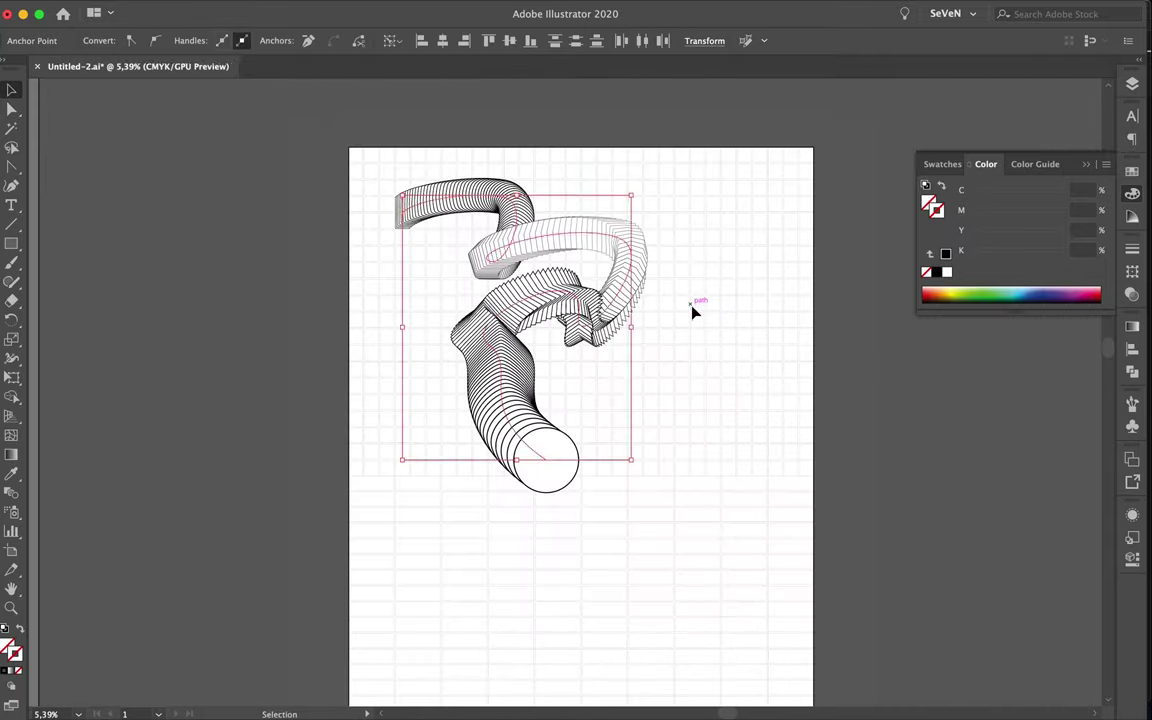
left_click(694, 308)
left_click(534, 430)
left_click_drag(637, 493, 708, 593)
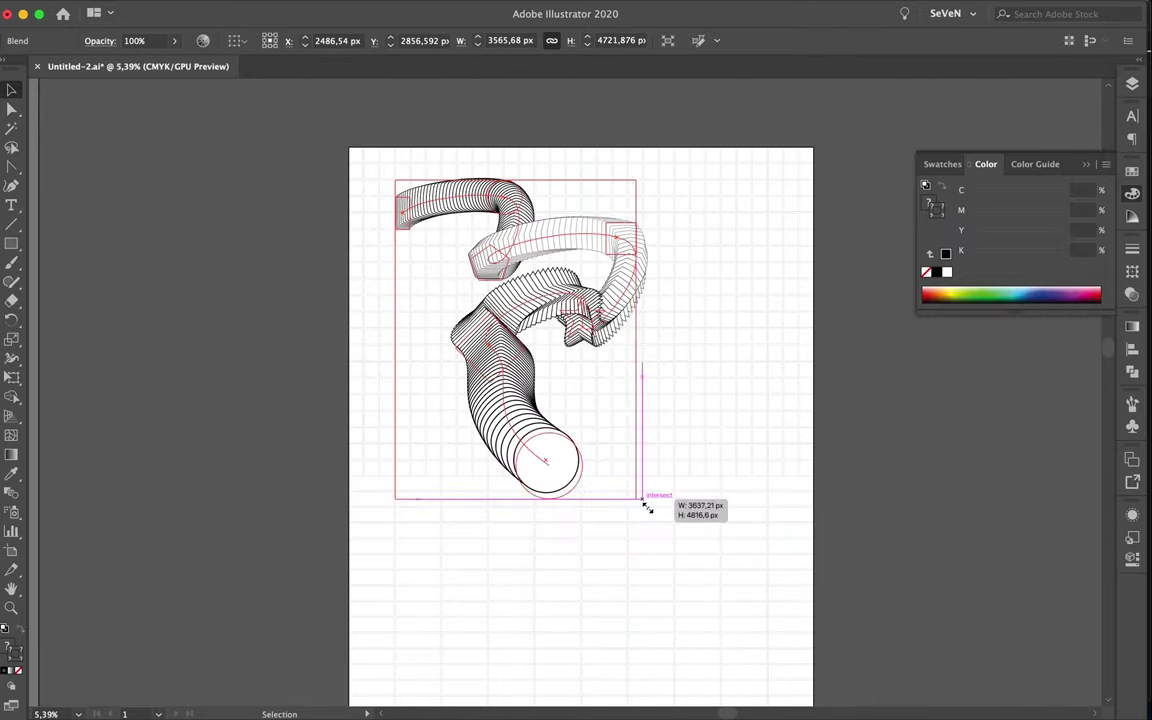
left_click(740, 540)
left_click(613, 570)
left_click_drag(613, 570, 581, 588)
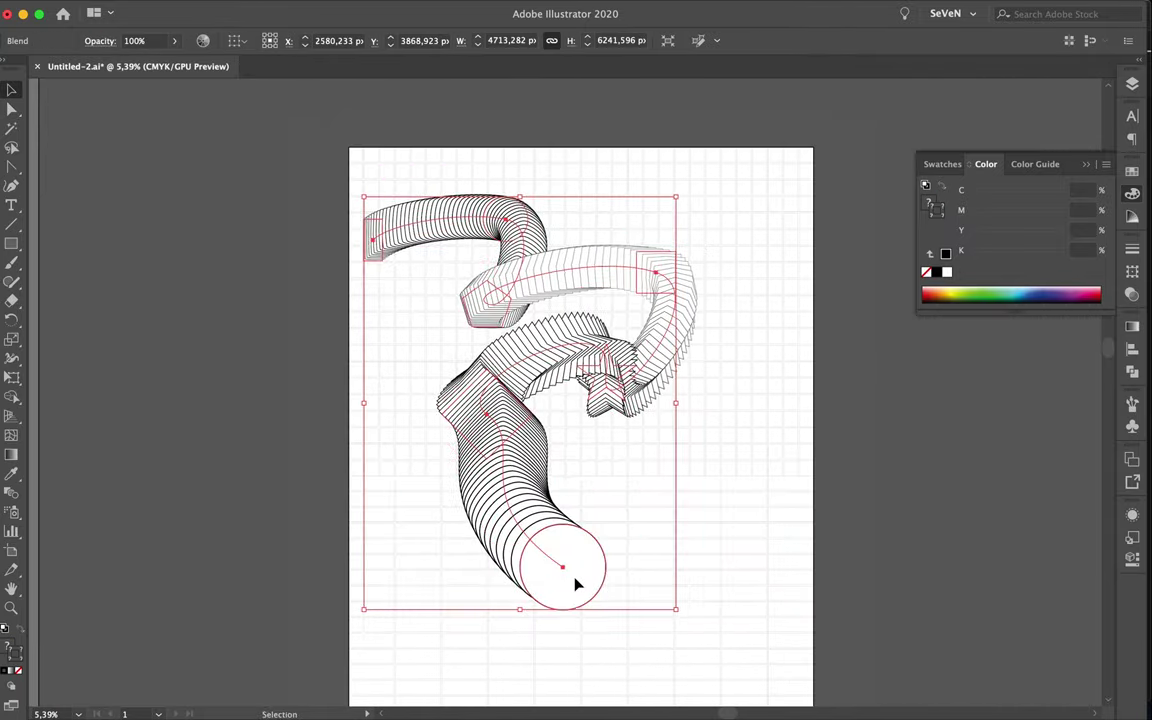
Expand the ribbon blend into plain shapes with Object > Expand
left_click(197, 8)
left_click(213, 184)
left_click(620, 458)
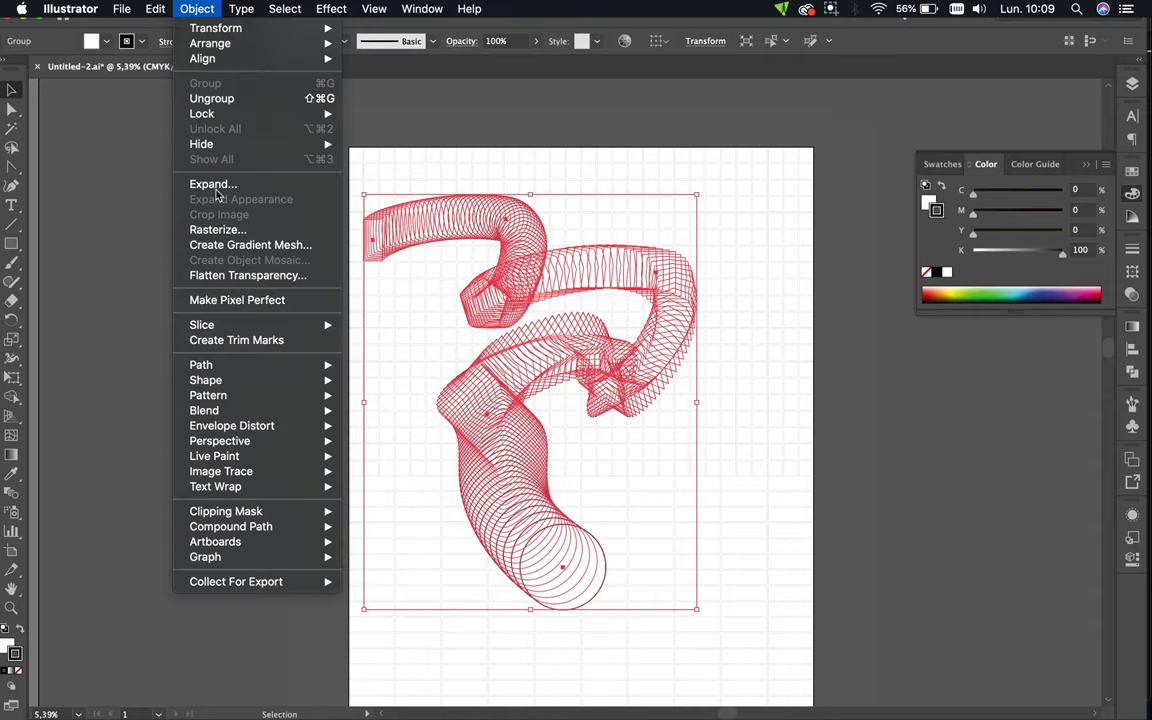
scroll(635, 555, "down", 3)
Type ZERO INFORMATION near the artboard's lower right and set it in Schwager Sans Bold
key("t")
key("super+shift+a")
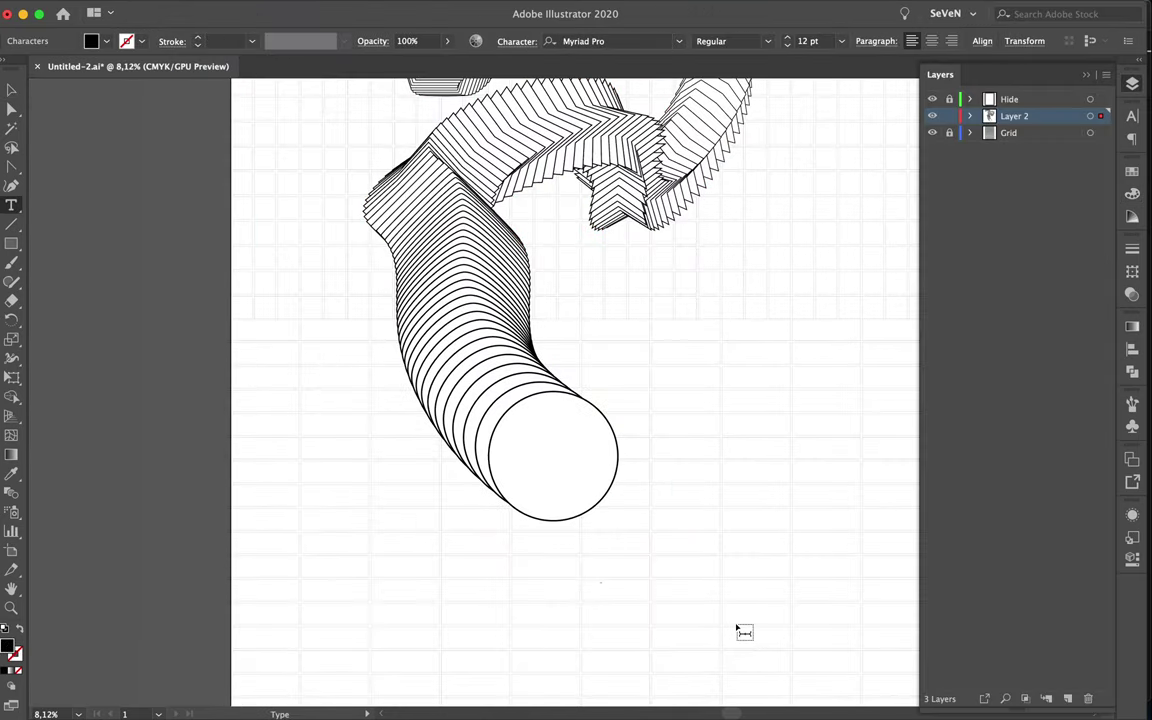
left_click_drag(717, 634, 717, 634)
type("ZERO INFORMATION")
key("super+t")
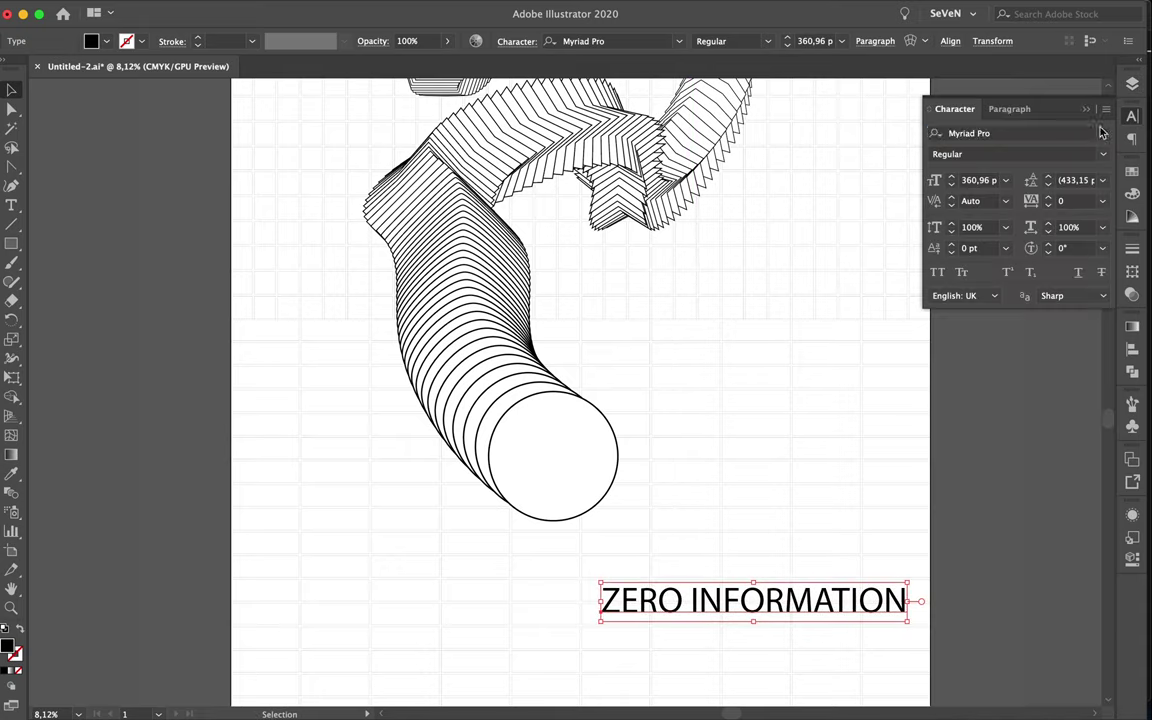
left_click(1010, 133)
type("schwa")
left_click(940, 447)
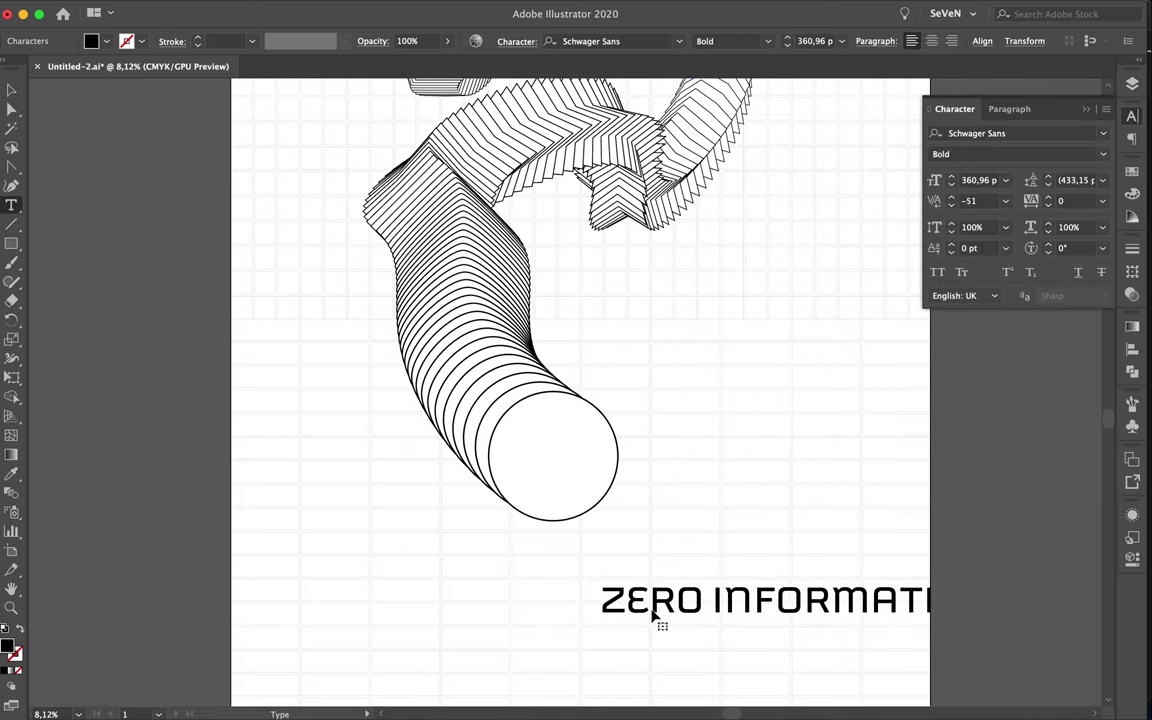
key("Escape")
Move the title left, then delete INFORMATION so this text reads only ZERO
left_click_drag(700, 600, 560, 650)
scroll(560, 650, "down", 2)
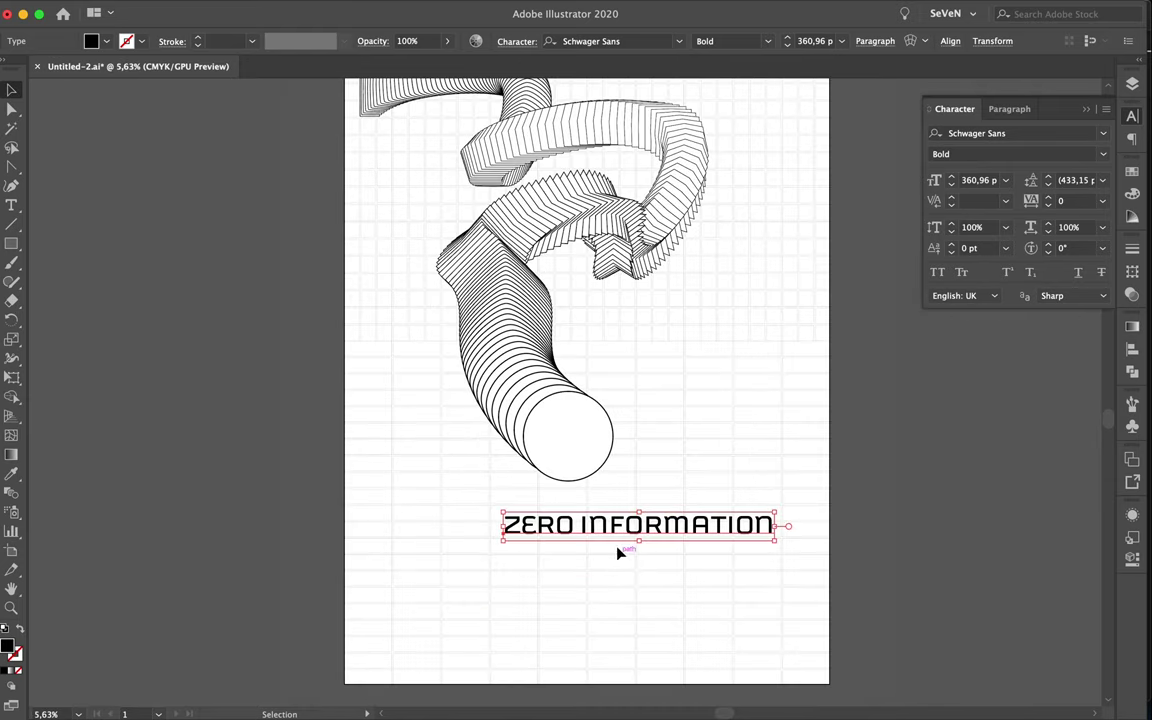
left_click_drag(620, 550, 598, 700)
key("ctrl+z")
left_click_drag(660, 326, 941, 326)
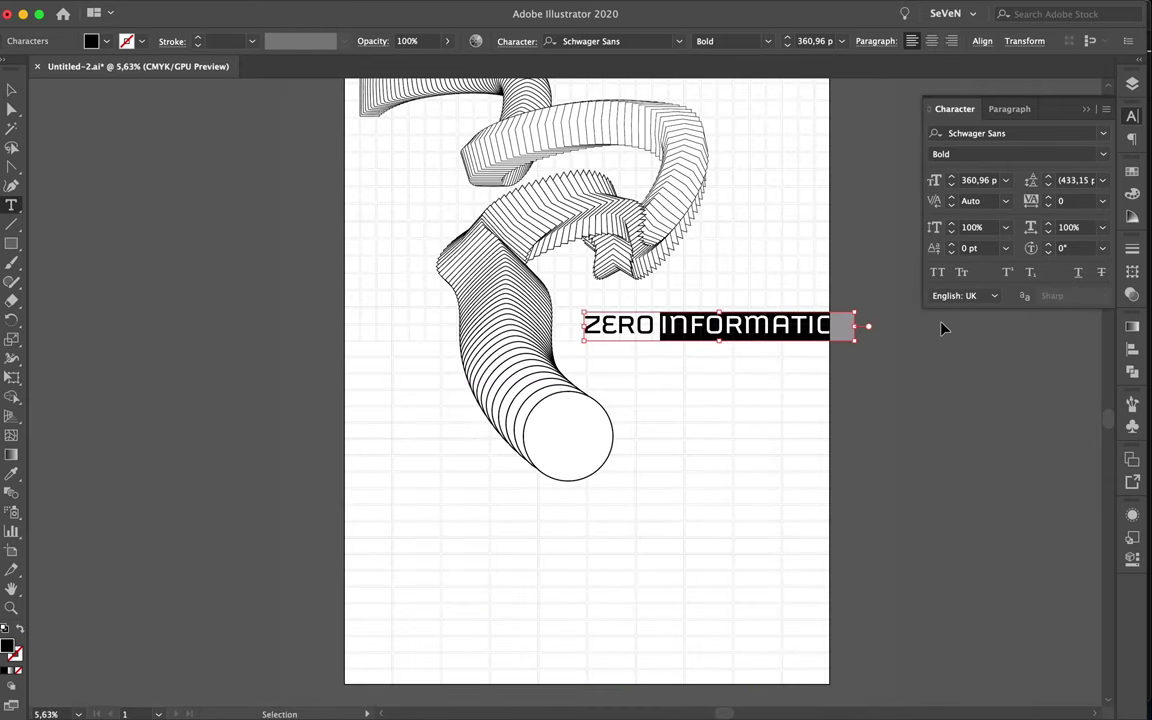
key("BackSpace")
key("Escape")
Enlarge ZERO, convert it to outlines, and move it toward the top of the poster
left_click_drag(674, 270, 810, 200)
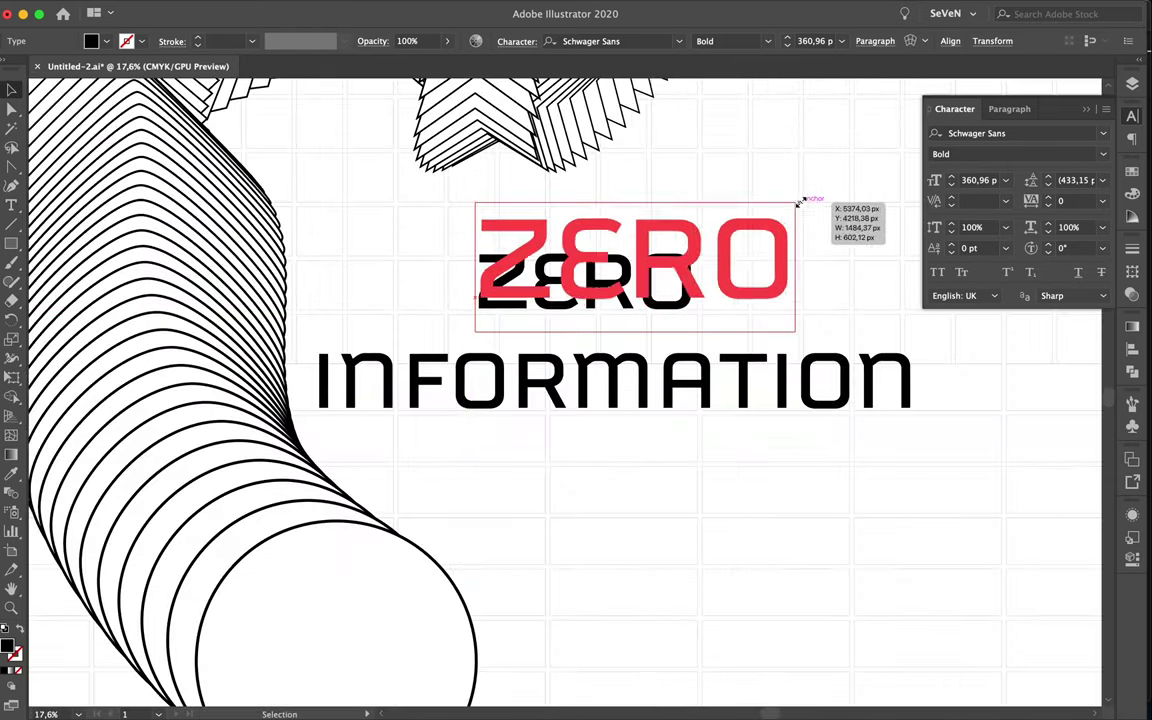
left_click(197, 8)
left_click(205, 83)
left_click_drag(500, 300, 419, 334)
scroll(624, 265, "up", 3)
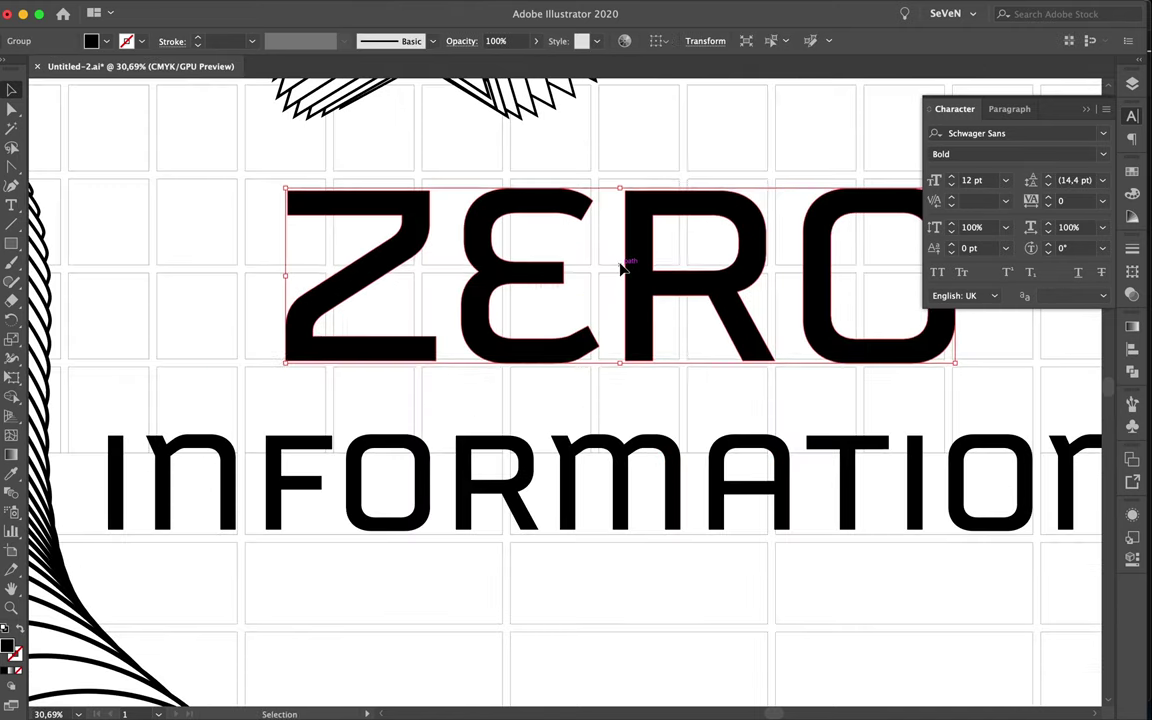
scroll(621, 268, "up", 2)
mouse_move(621, 268)
left_mouse_down()
mouse_move(636, 207)
mouse_move(548, 206)
left_mouse_up()
scroll(638, 230, "down", 3)
scroll(630, 300, "down", 3)
scroll(548, 206, "up", 2)
Stretch the E's right side and the R and O anchors wider to the right
key("a")
left_click(676, 239)
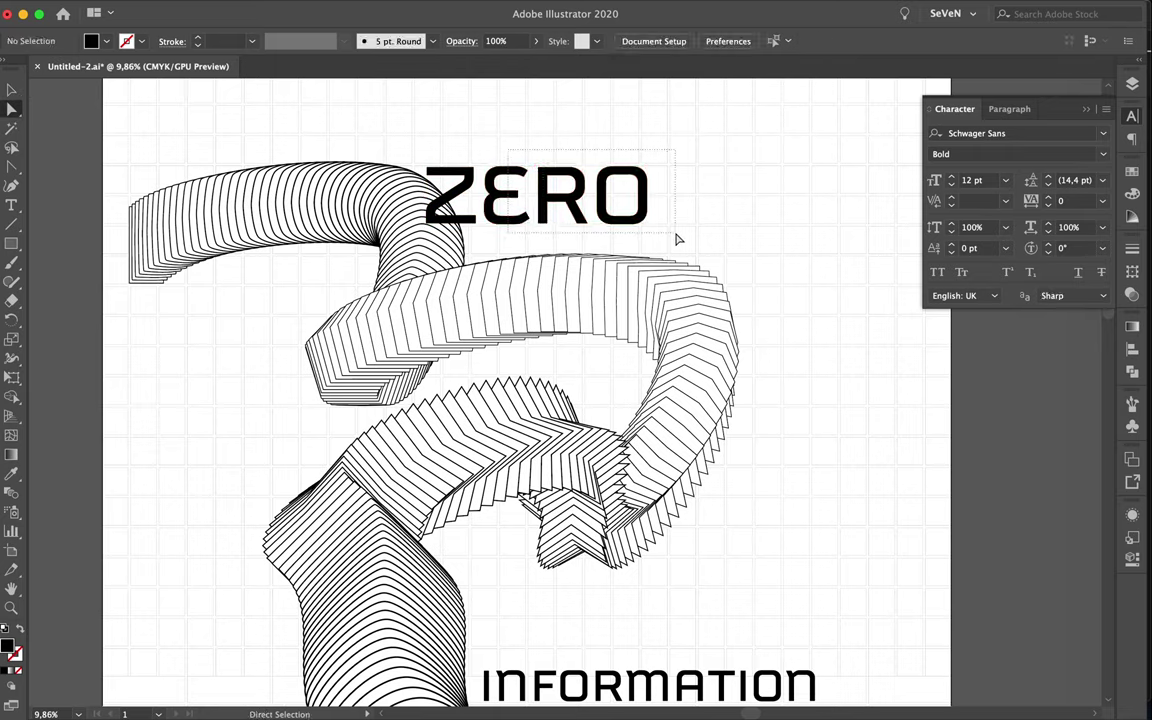
left_click_drag(480, 150, 684, 239)
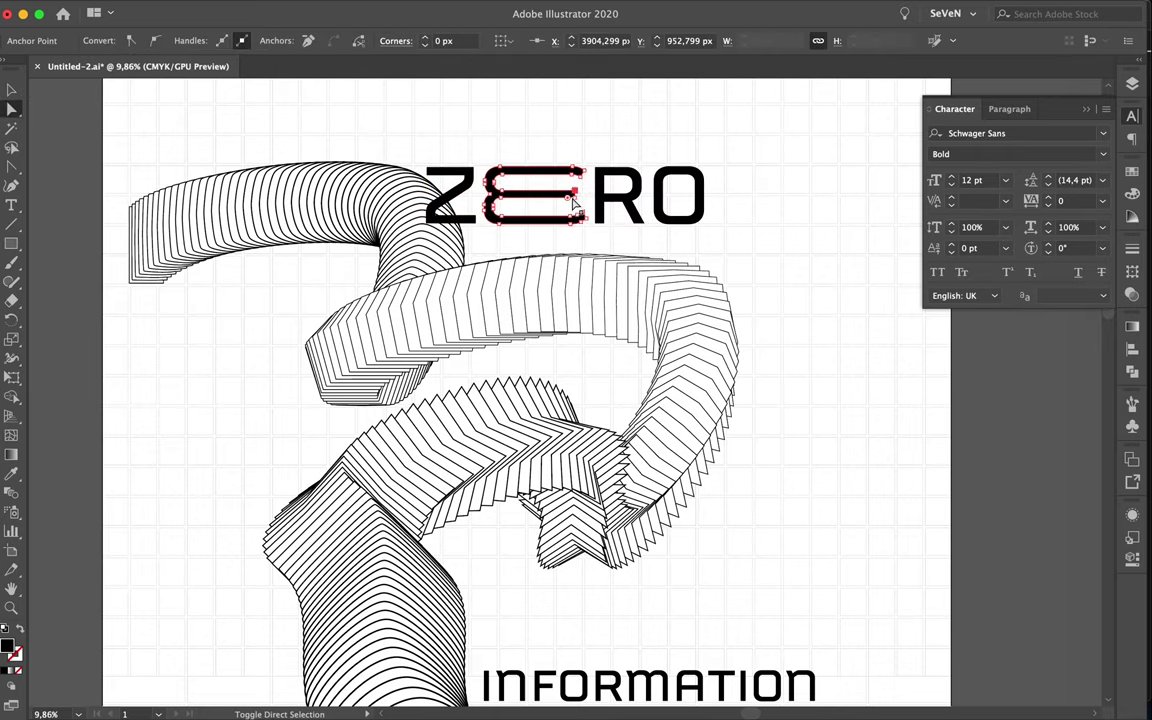
left_click_drag(537, 206, 577, 206)
left_click(617, 162)
left_click_drag(565, 142, 764, 239)
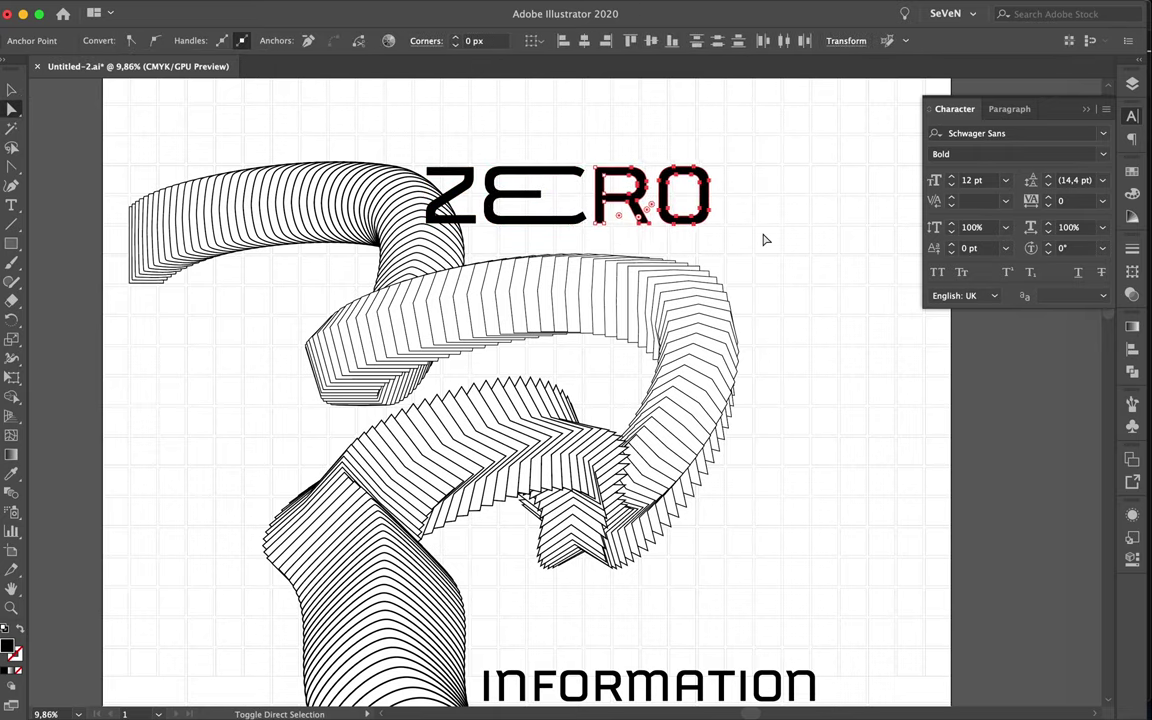
mouse_move(660, 200)
left_mouse_down()
mouse_move(1107, 341)
mouse_move(779, 212)
left_mouse_up()
Move the R and O letters over to the poster's left edge
scroll(779, 212, "down", 2)
left_click_drag(602, 244, 366, 363)
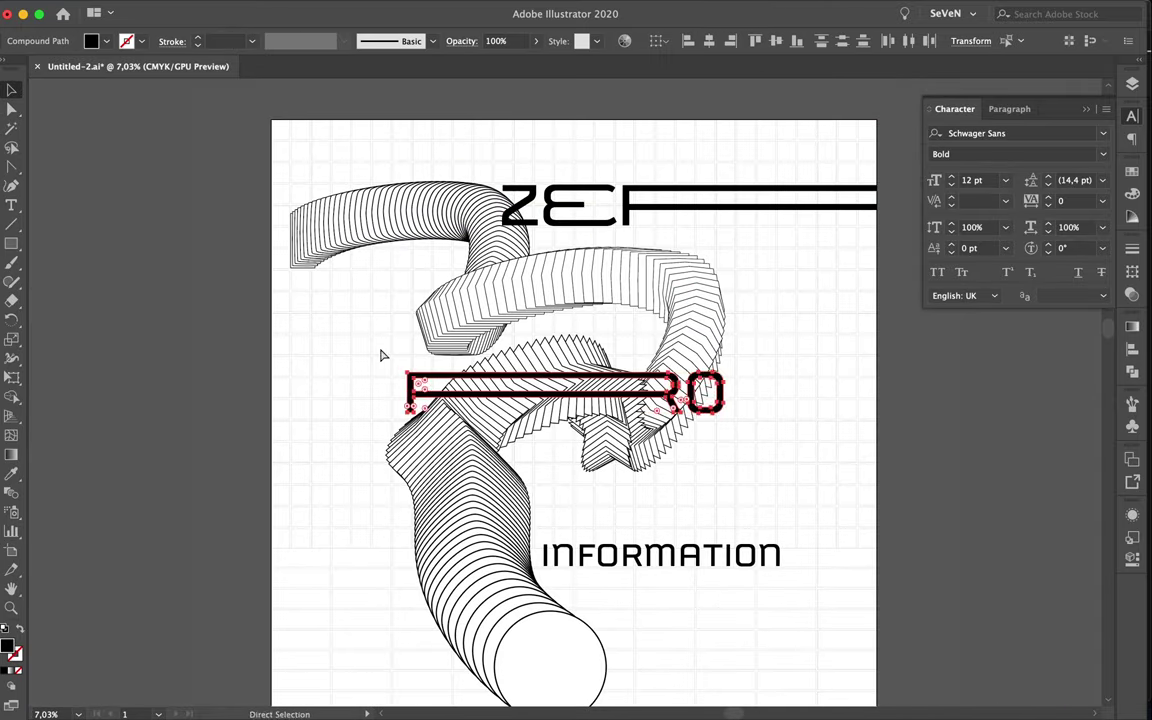
key("v")
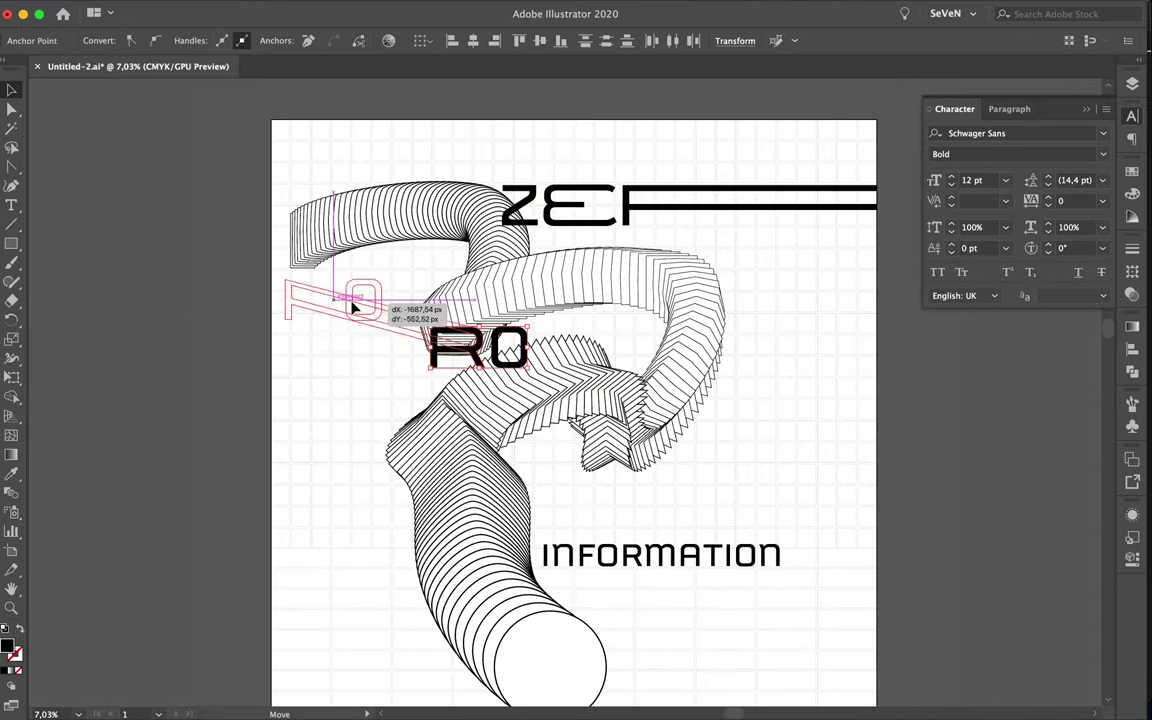
left_click(334, 324)
left_click_drag(468, 350, 318, 320)
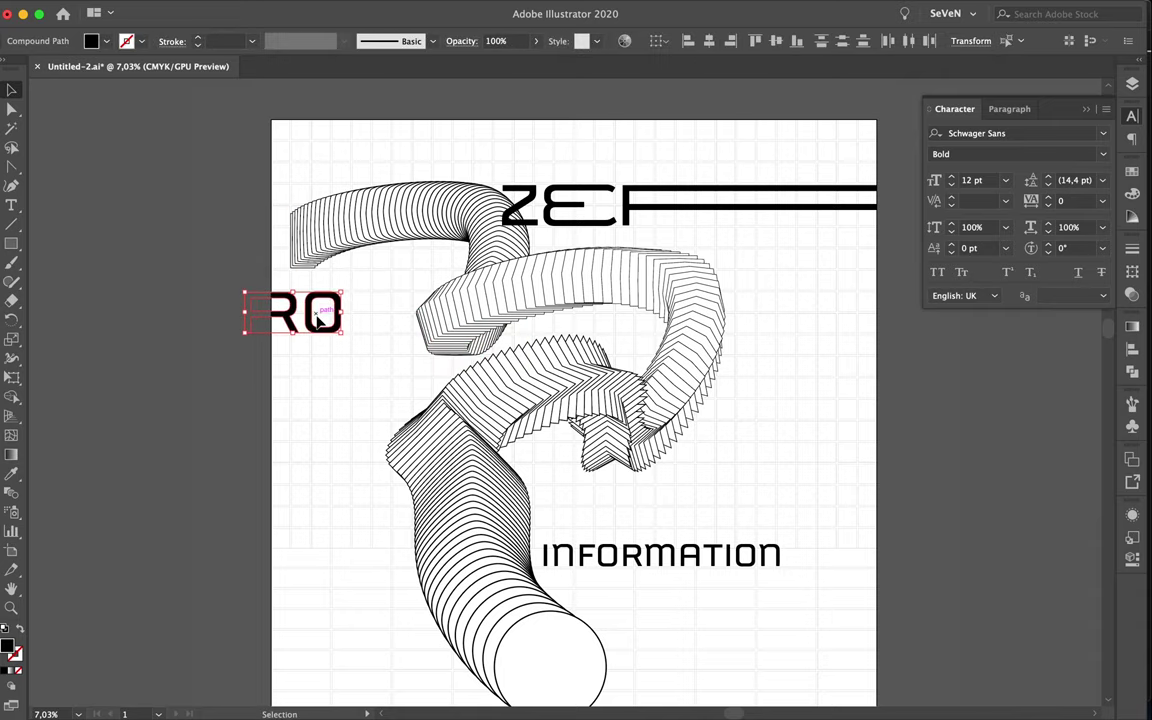
scroll(318, 320, "up", 4)
Drag the O's right anchors far right to form a long bar
key("a")
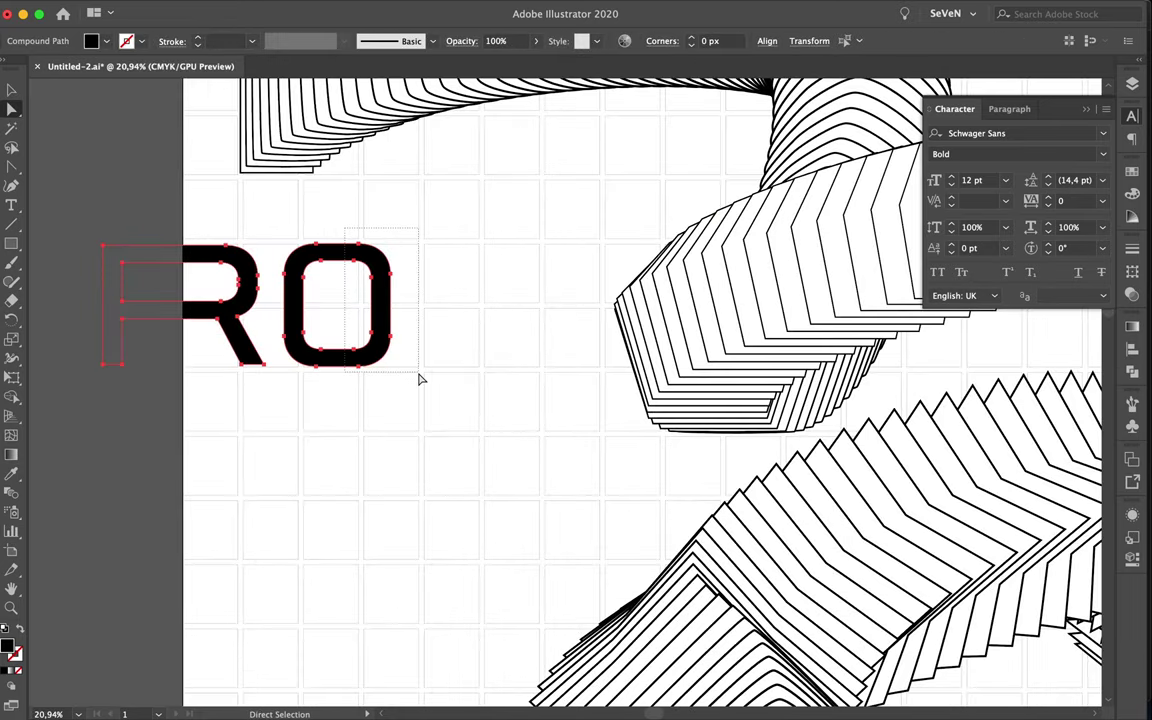
left_click_drag(395, 322, 685, 322)
key("F7")
Expand Layer 2 and drag the stretched O's row among the ribbon groups, behind the ribbon
left_click(970, 116)
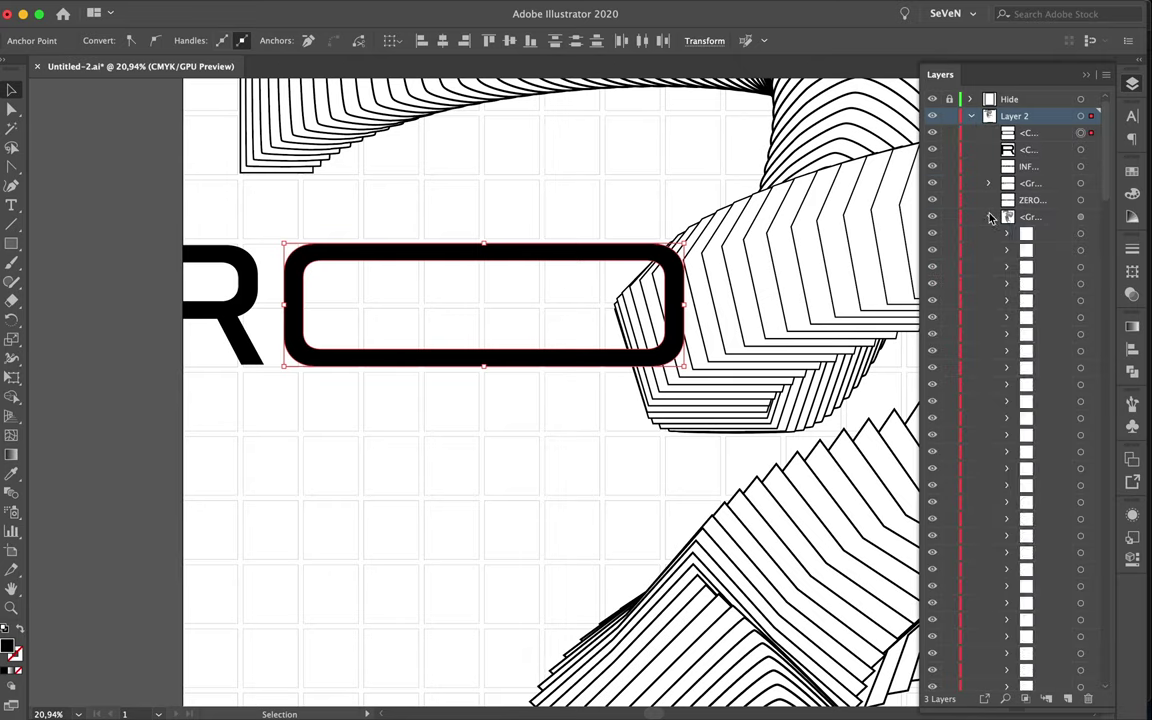
left_click_drag(1030, 133, 1038, 398)
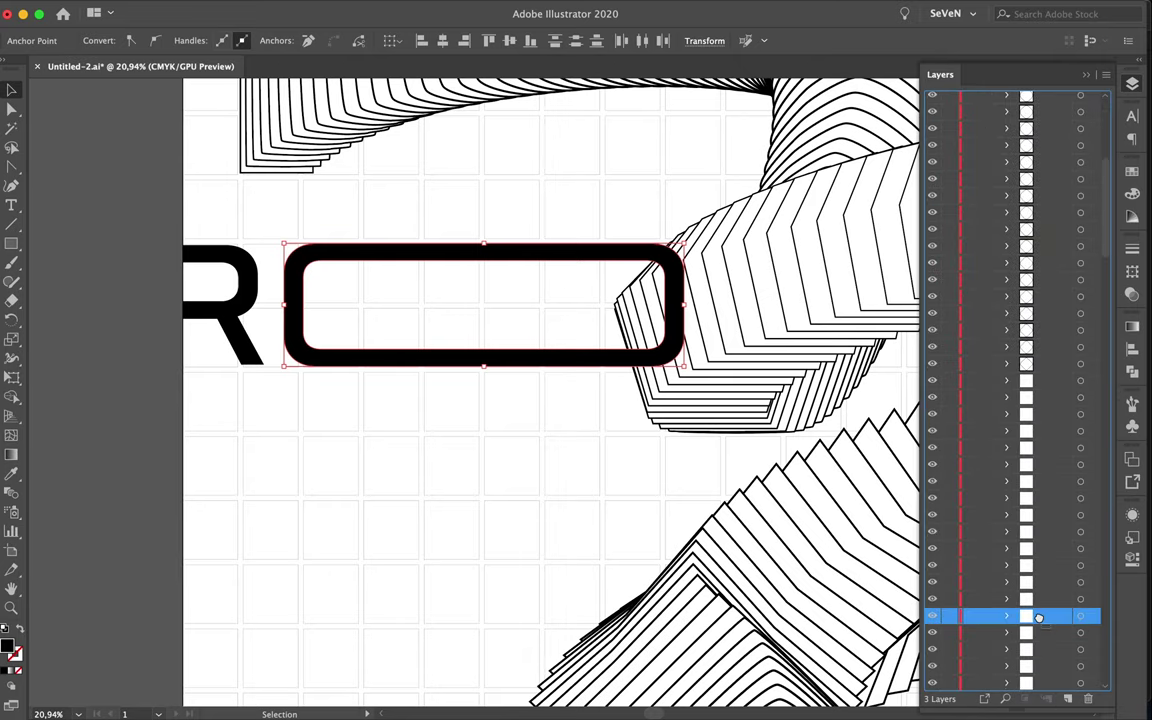
left_click_drag(1035, 673, 1040, 630)
left_click_drag(1063, 399, 1058, 476)
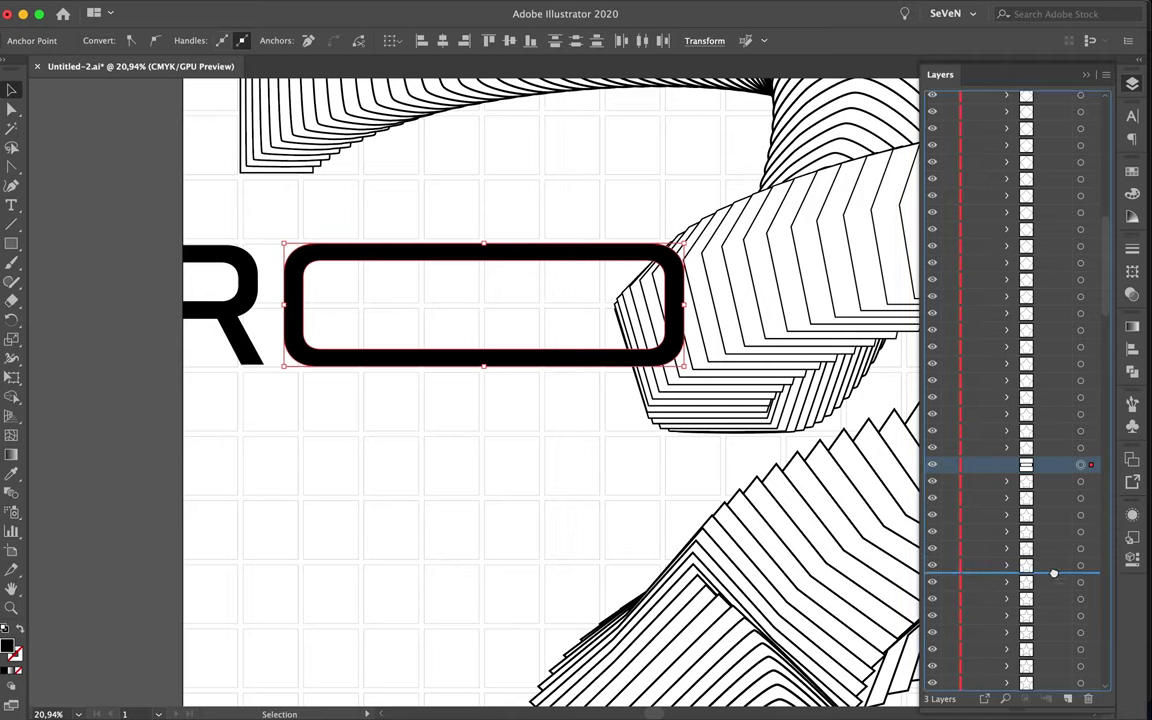
left_click_drag(1053, 581, 1040, 596)
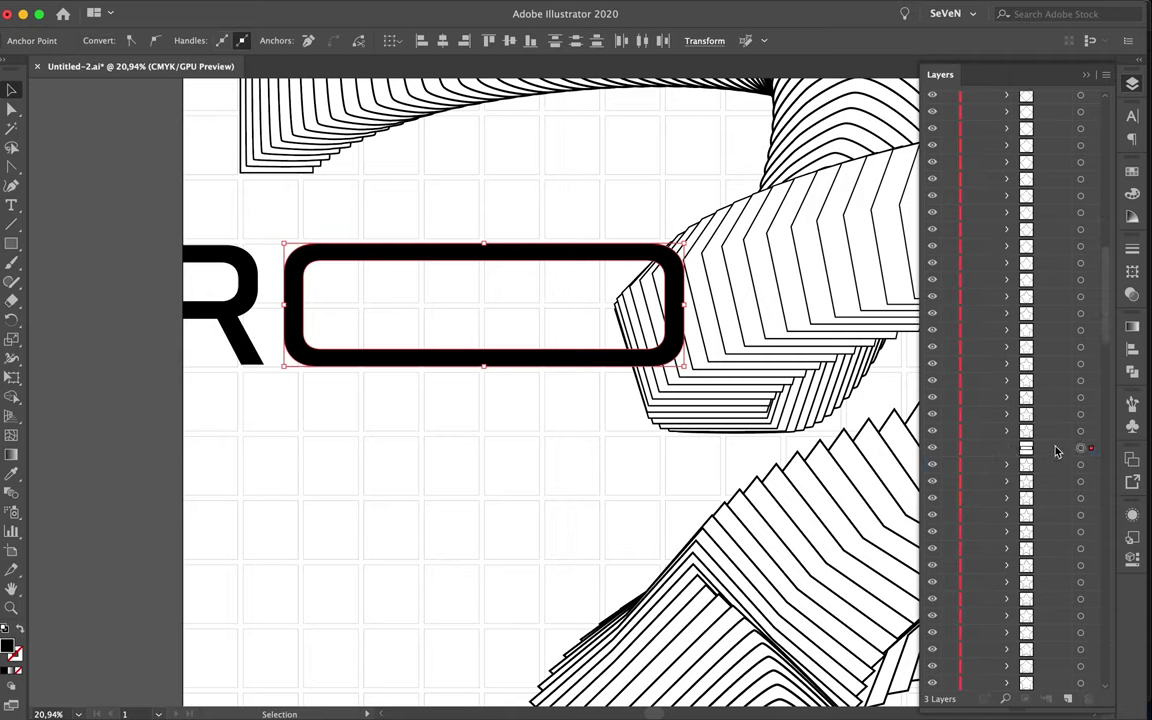
left_click_drag(1053, 452, 1051, 660)
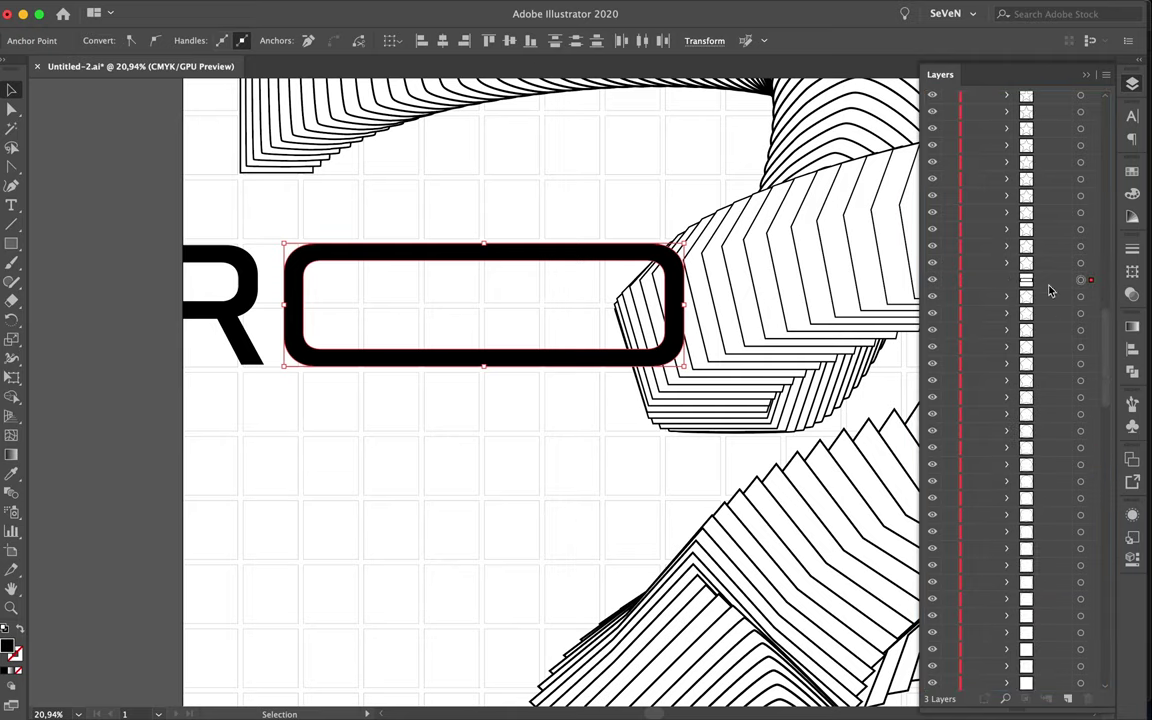
left_click_drag(1050, 291, 1034, 636)
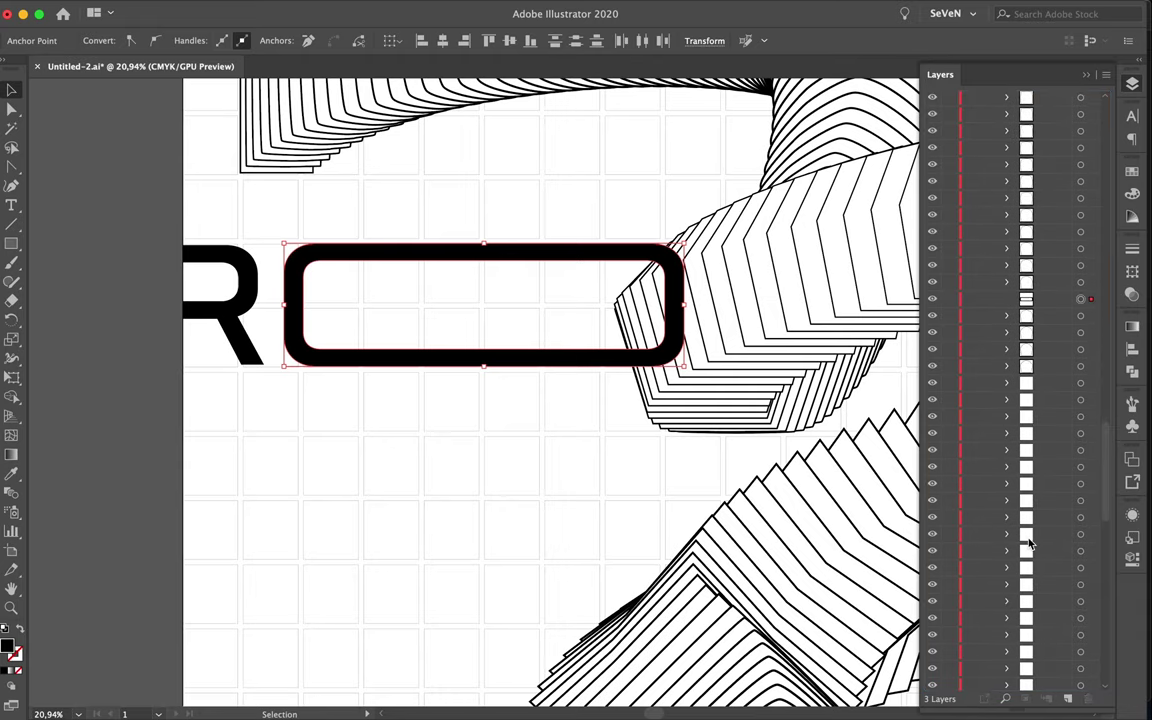
left_click_drag(1040, 703, 1049, 349)
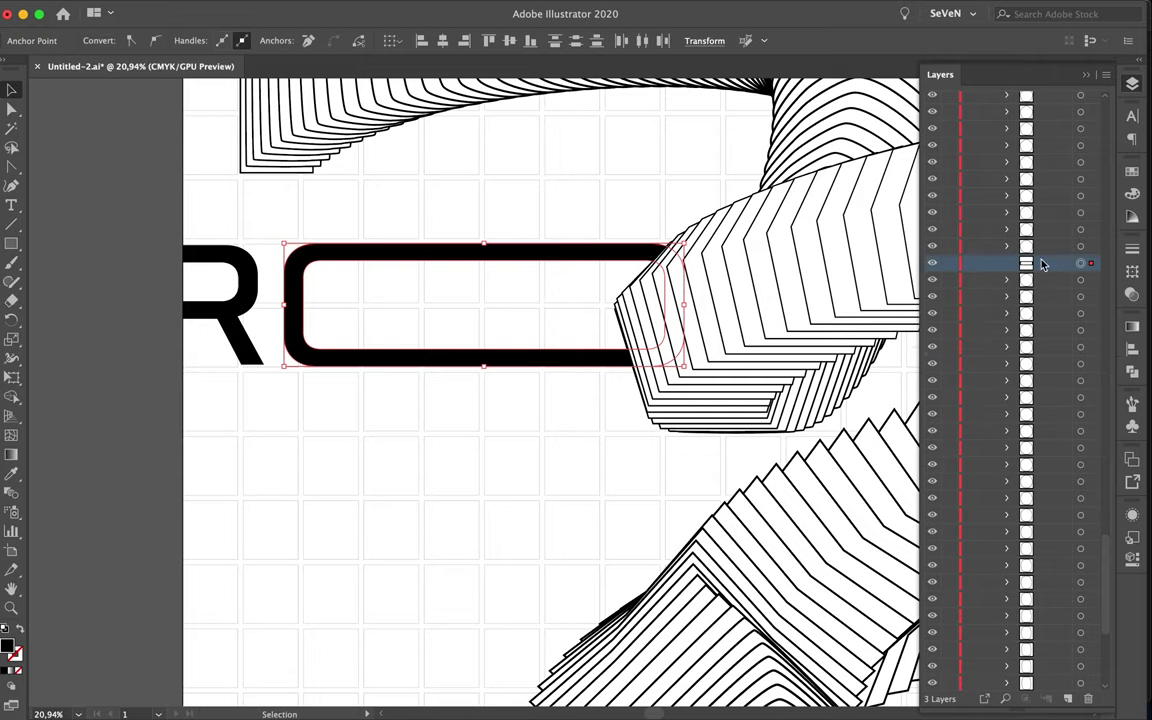
mouse_move(1049, 349)
left_mouse_down()
mouse_move(1049, 497)
mouse_move(1043, 310)
left_mouse_up()
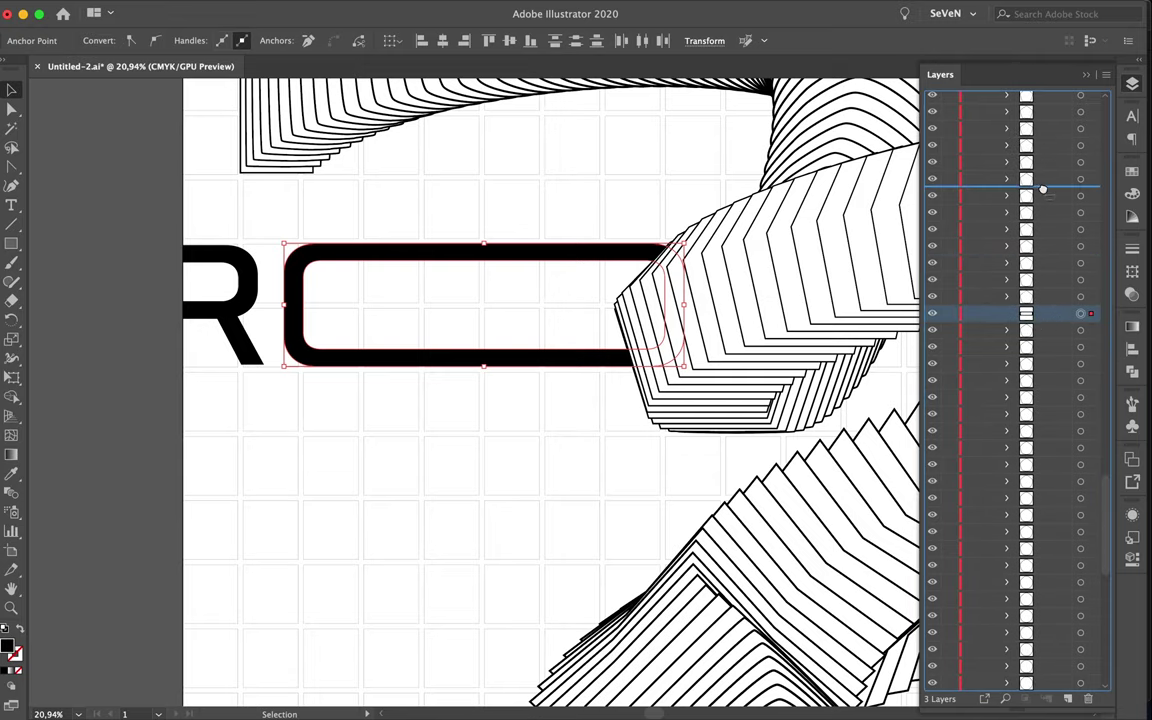
left_click_drag(1043, 189, 1049, 231)
left_click_drag(1039, 122, 1039, 120)
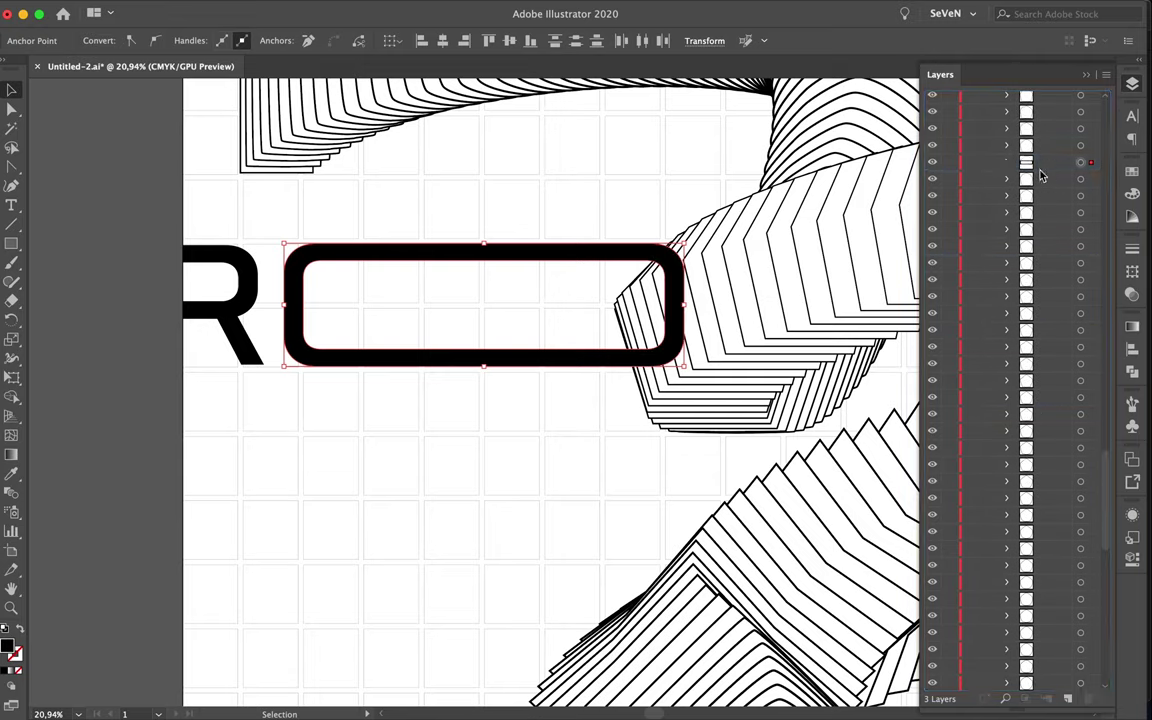
key("ctrl+shift+a")
key("ctrl+minus")
Move the Z letter down the layer stack so it sits behind the ribbon
double_click(689, 185)
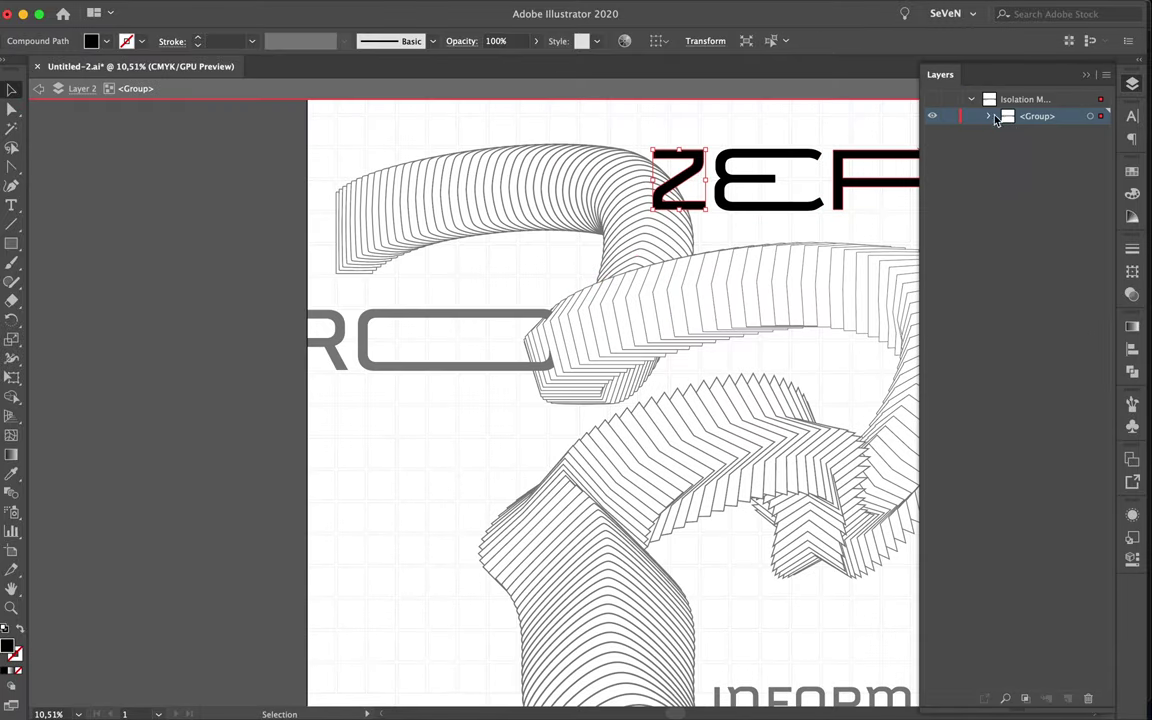
double_click(737, 145)
left_click(1045, 589)
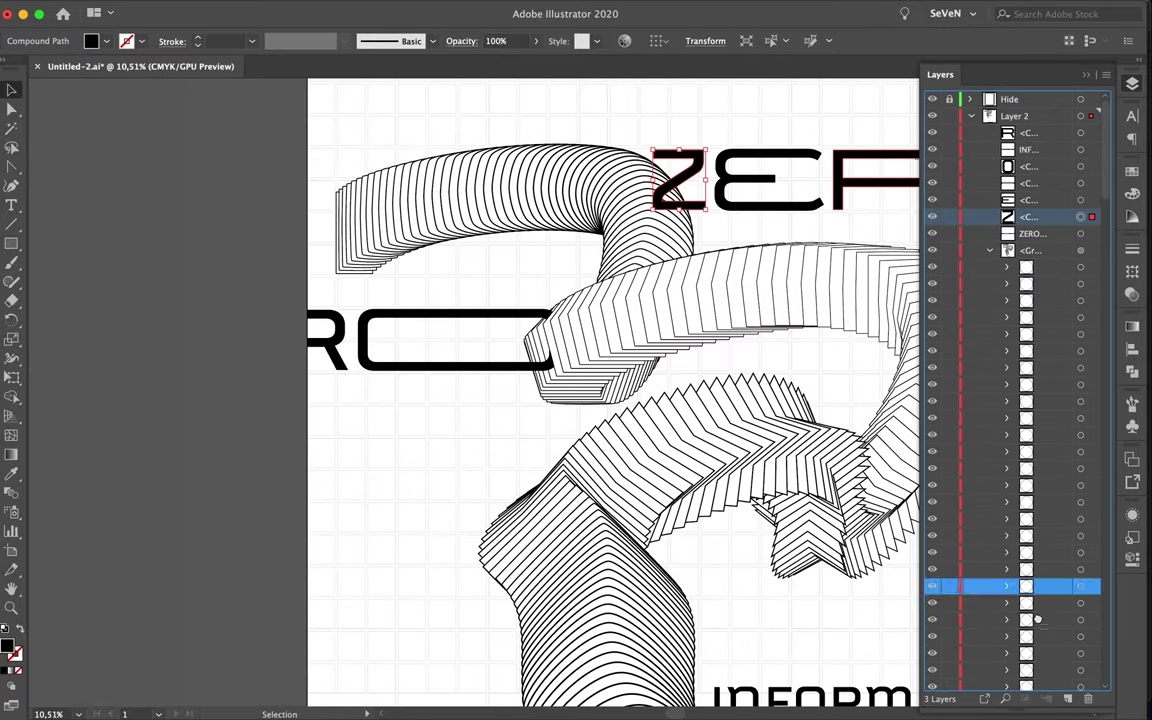
left_click(1047, 666)
mouse_move(1047, 688)
left_mouse_down()
mouse_move(1038, 475)
mouse_move(1040, 549)
left_mouse_up()
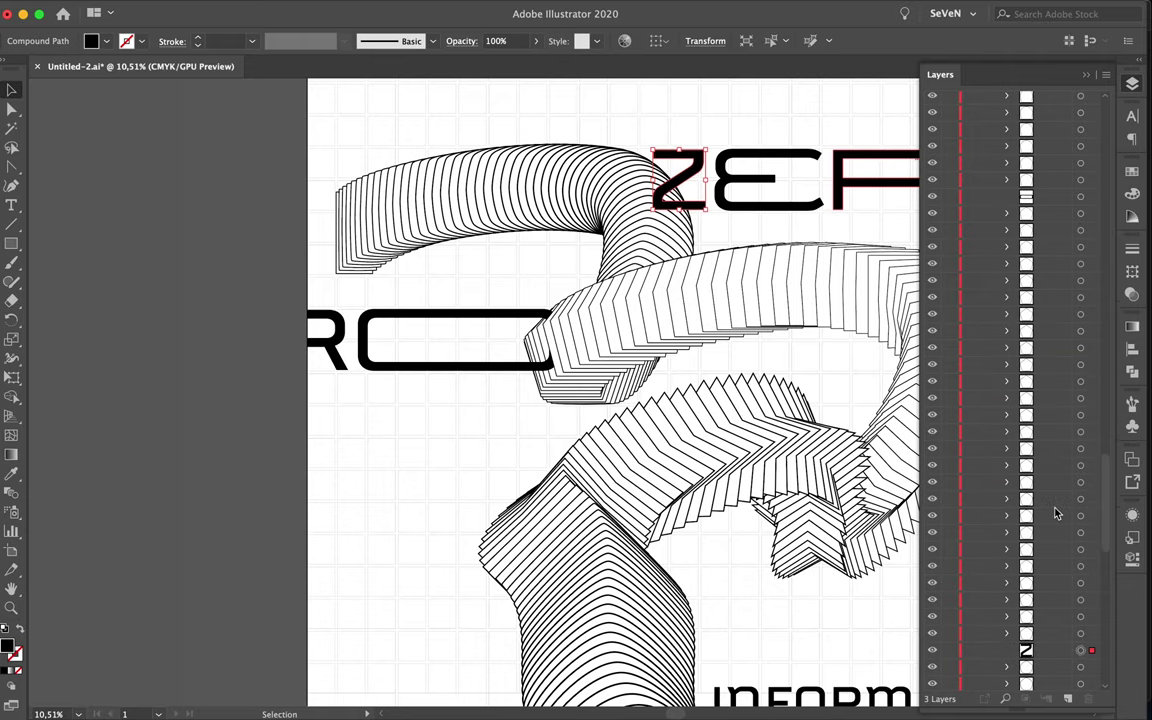
left_click_drag(1040, 549, 1046, 463)
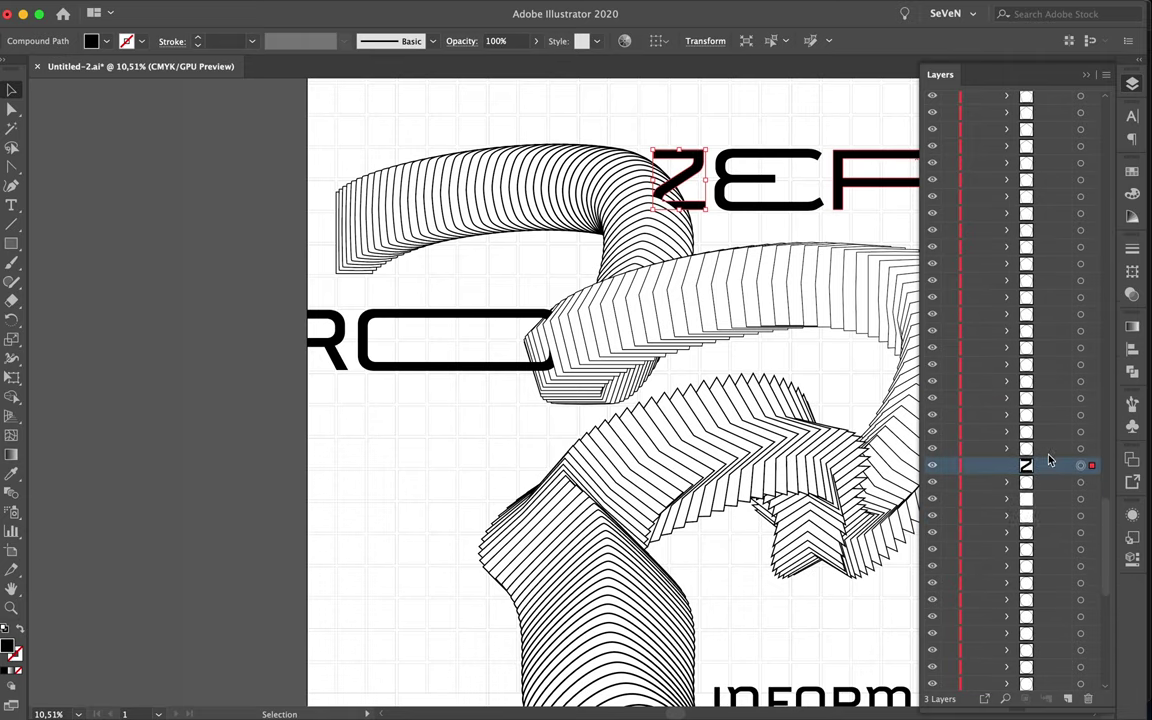
key("ctrl+minus")
Shift the E letter to the right
scroll(838, 366, "right", 5)
key("a")
left_click(615, 275)
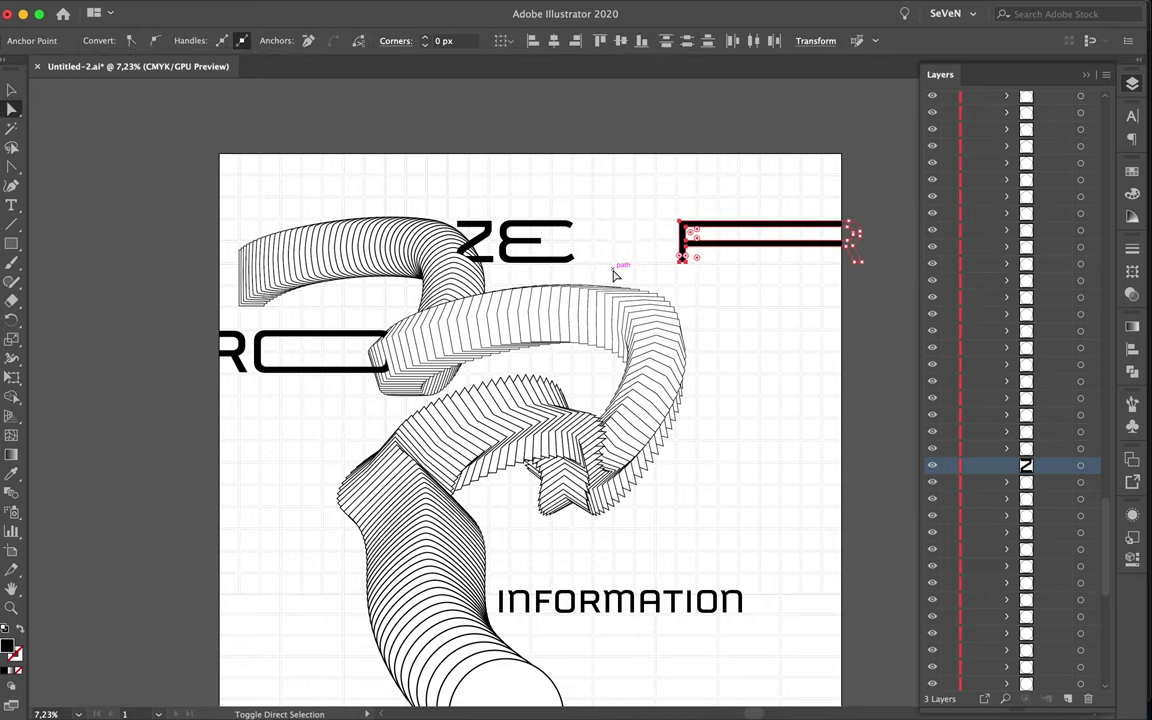
key("v")
mouse_move(509, 250)
left_mouse_down()
mouse_move(549, 250)
mouse_move(573, 231)
mouse_move(563, 240)
left_mouse_up()
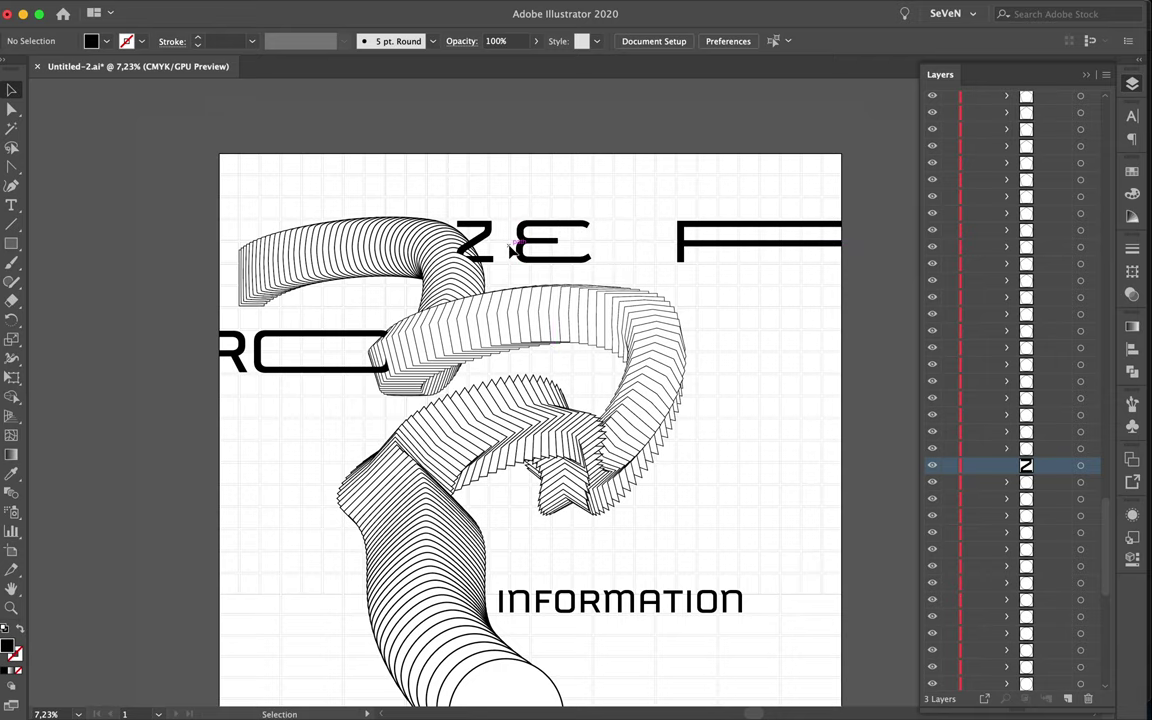
Alt-drag a copy of INFORMATION over the RO letters and enlarge it
scroll(511, 250, "down", 5)
scroll(525, 170, "right", 2)
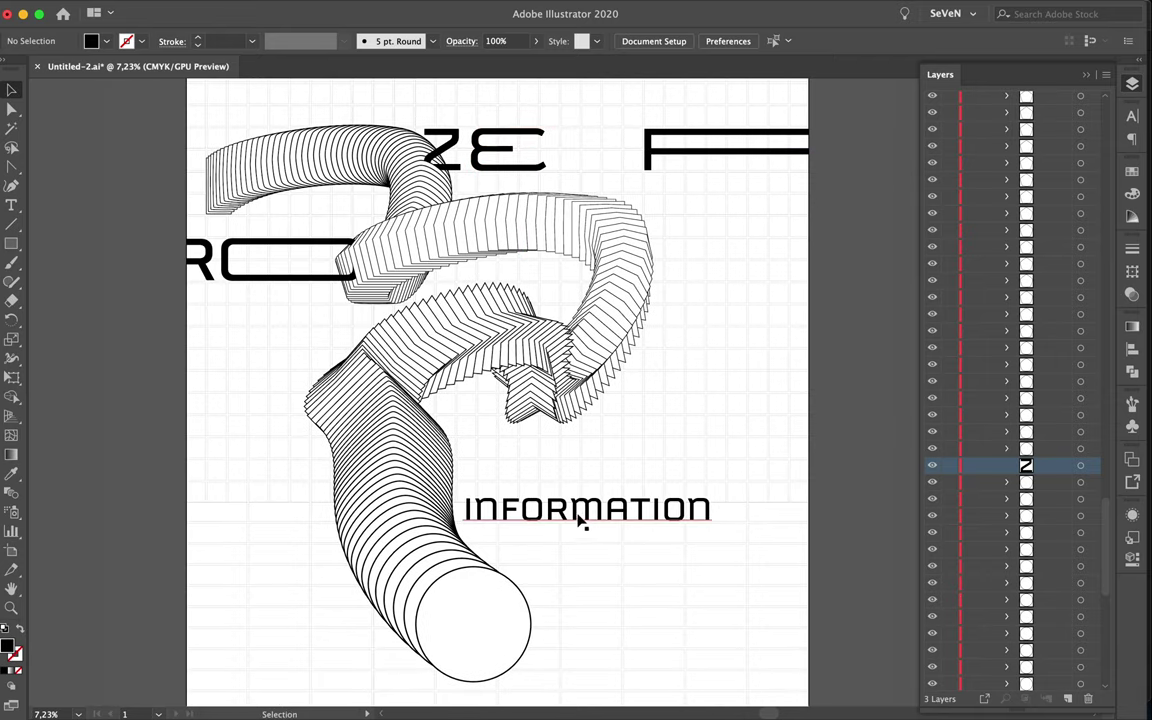
left_click_drag(581, 527, 374, 266)
scroll(718, 285, "up", 2)
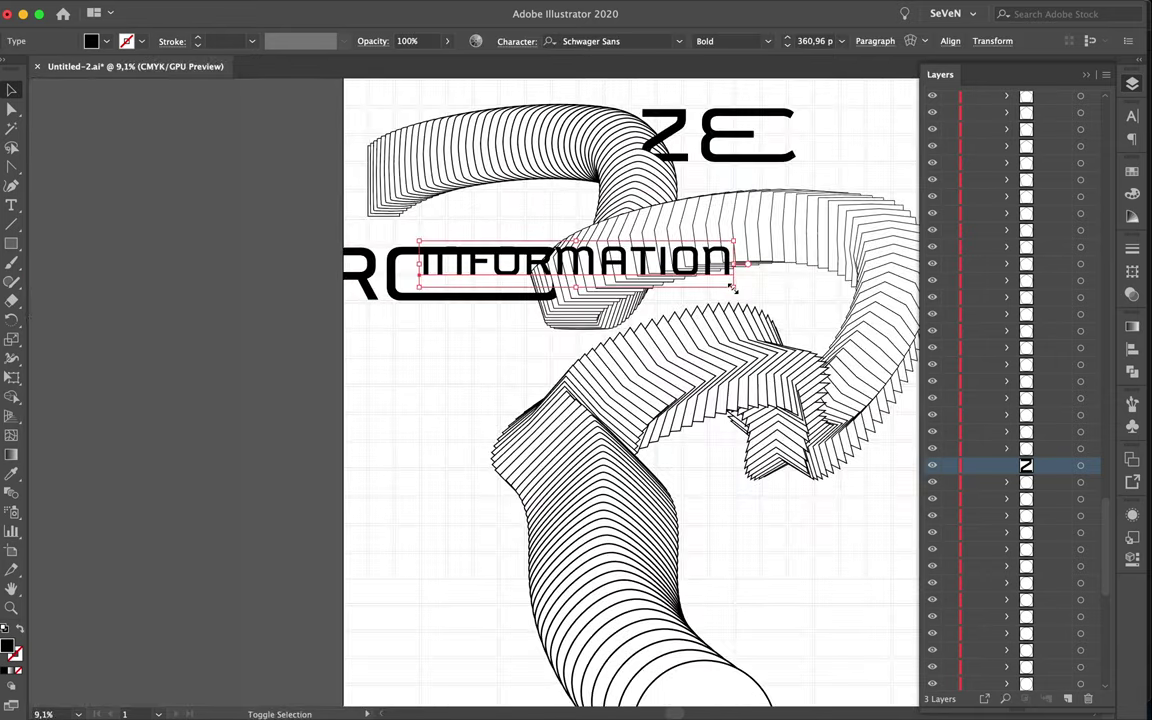
left_click_drag(733, 287, 965, 325)
left_click_drag(418, 242, 381, 237)
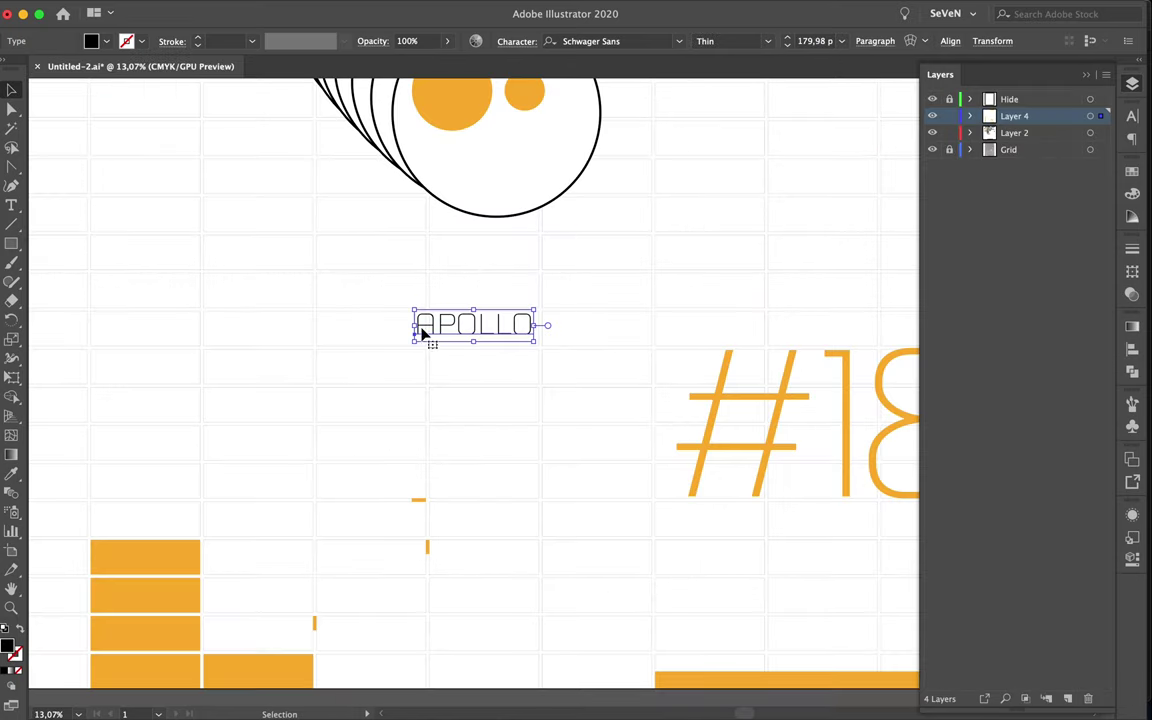
Give APOLLO a 10 px black stroke, Black font weight, and wider letter spacing
key("Escape")
left_click(1132, 248)
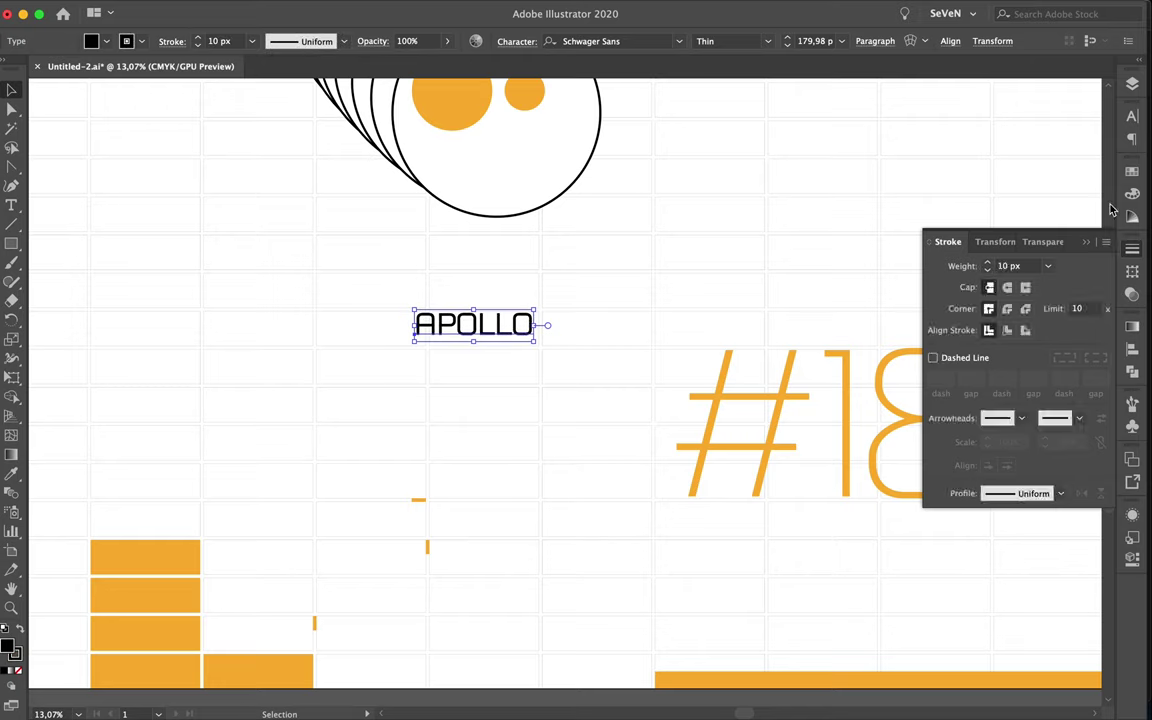
left_click(1132, 116)
left_click(1103, 153)
left_click(1000, 346)
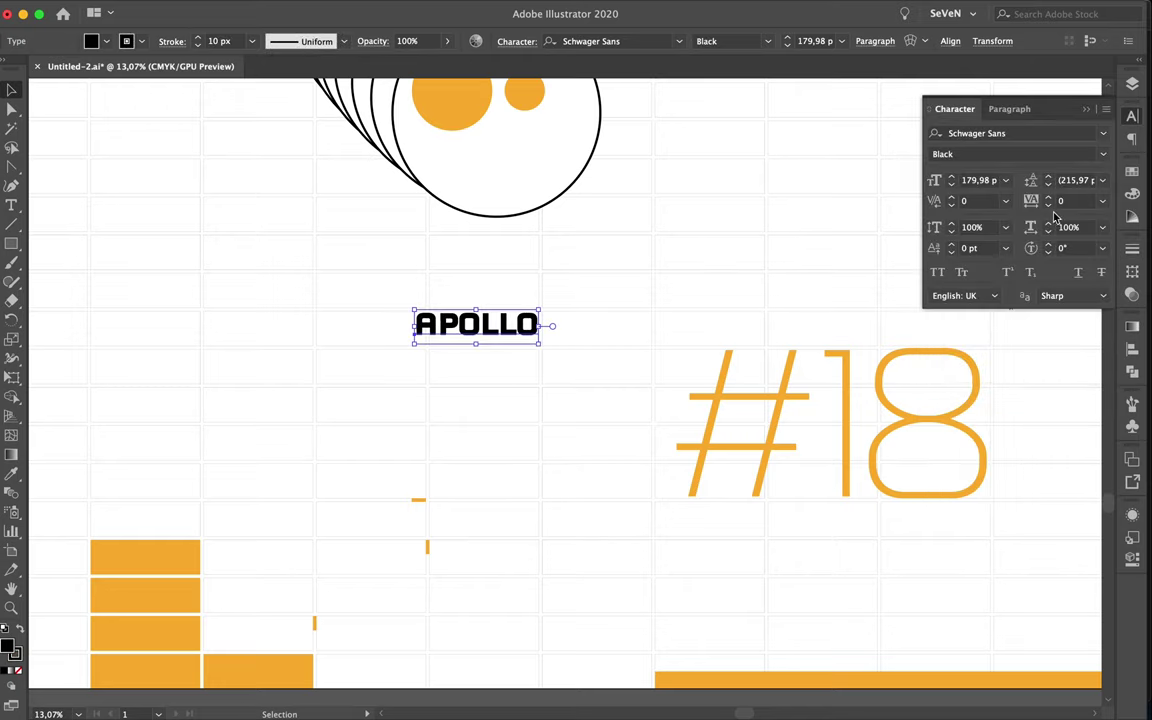
left_click(1129, 173)
left_click(1132, 250)
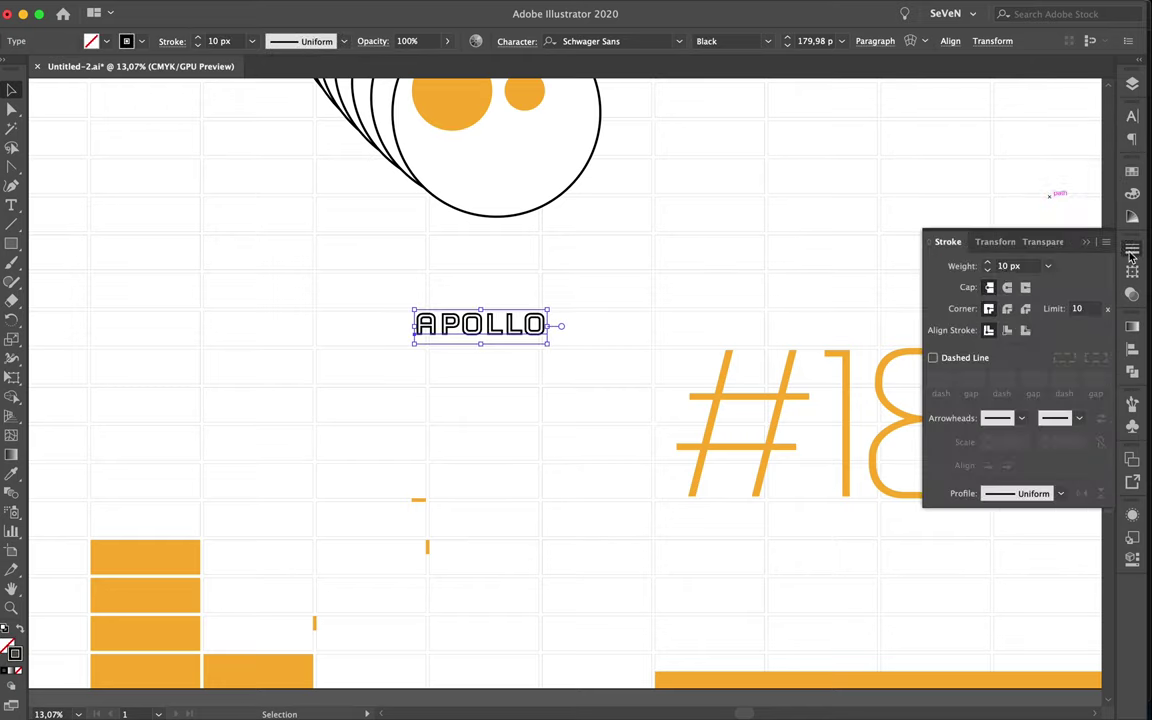
Convert APOLLO into shapes, align its stroke outside, and fill the letters white
left_click(197, 8)
key("Escape")
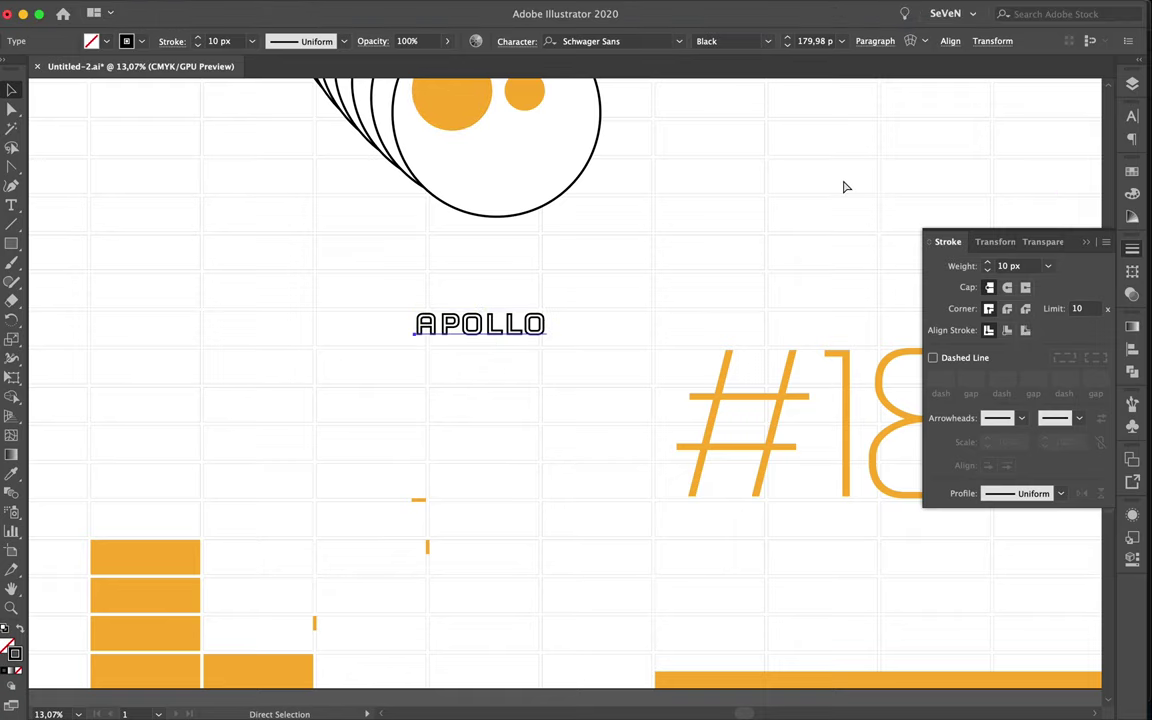
key("shift+x")
left_click(197, 8)
key("Escape")
scroll(570, 330, "up", 5)
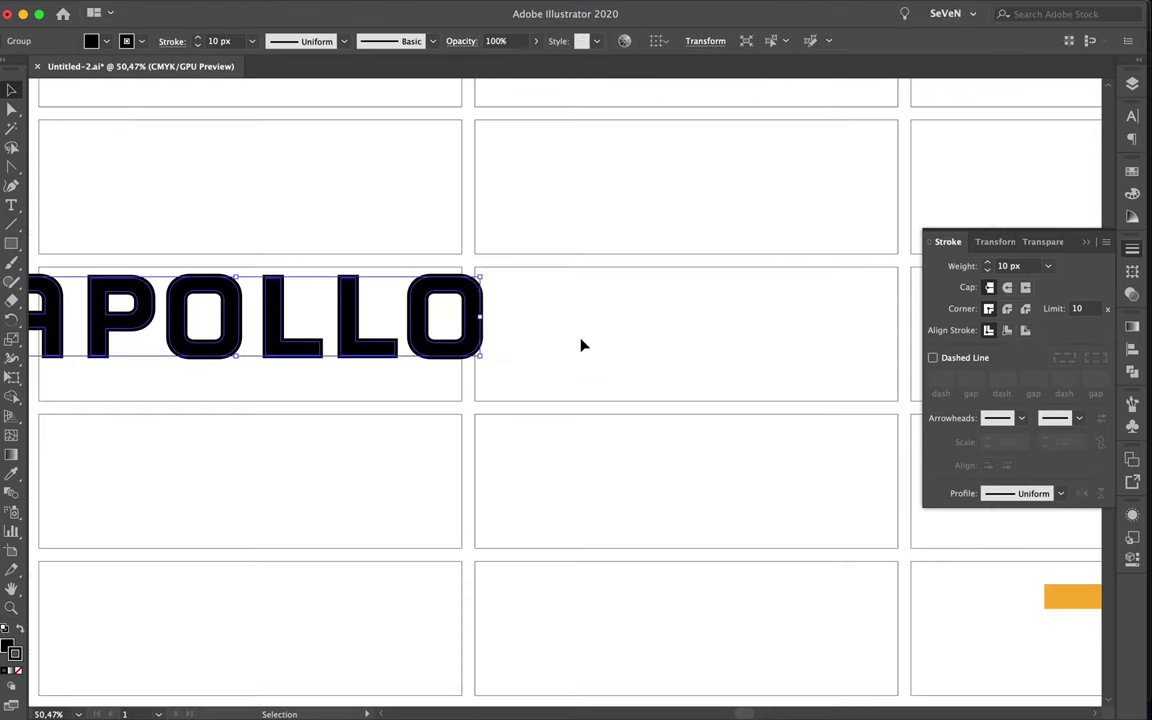
left_click(1025, 330)
left_click(1133, 174)
left_click(938, 214)
scroll(546, 329, "down", 3)
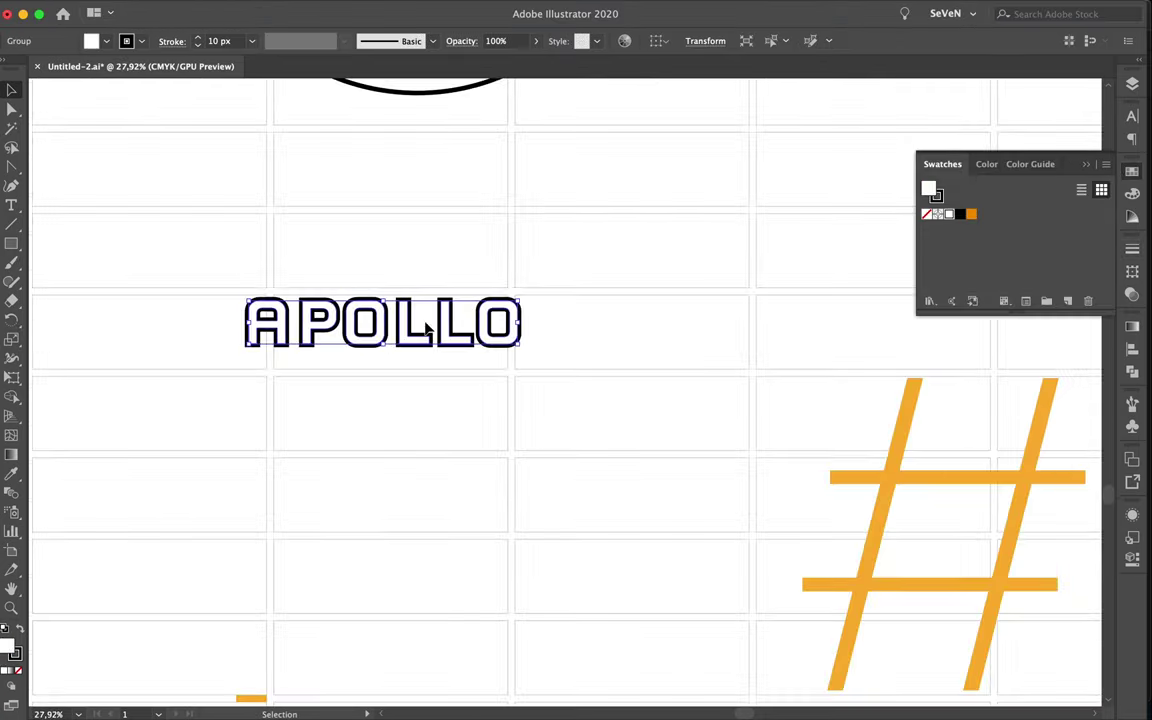
Stack offset copies of APOLLO and place another copy to the left
double_click(285, 320)
key("Escape")
scroll(296, 326, "down", 4)
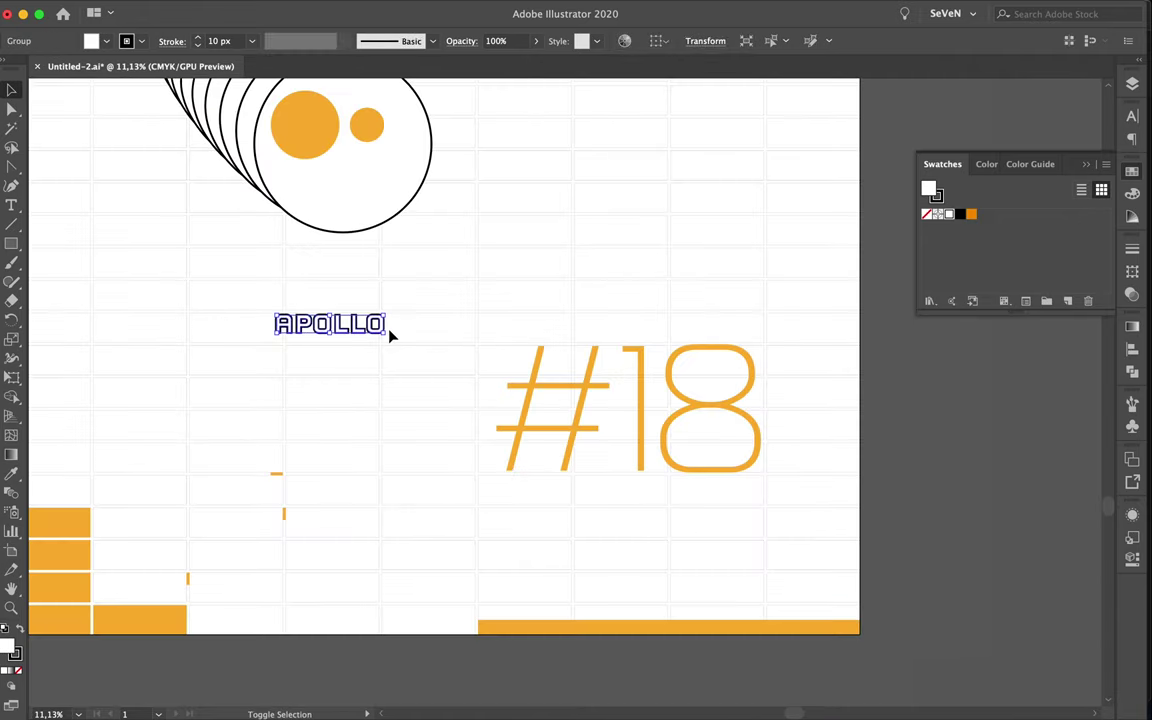
left_click_drag(429, 352, 432, 411)
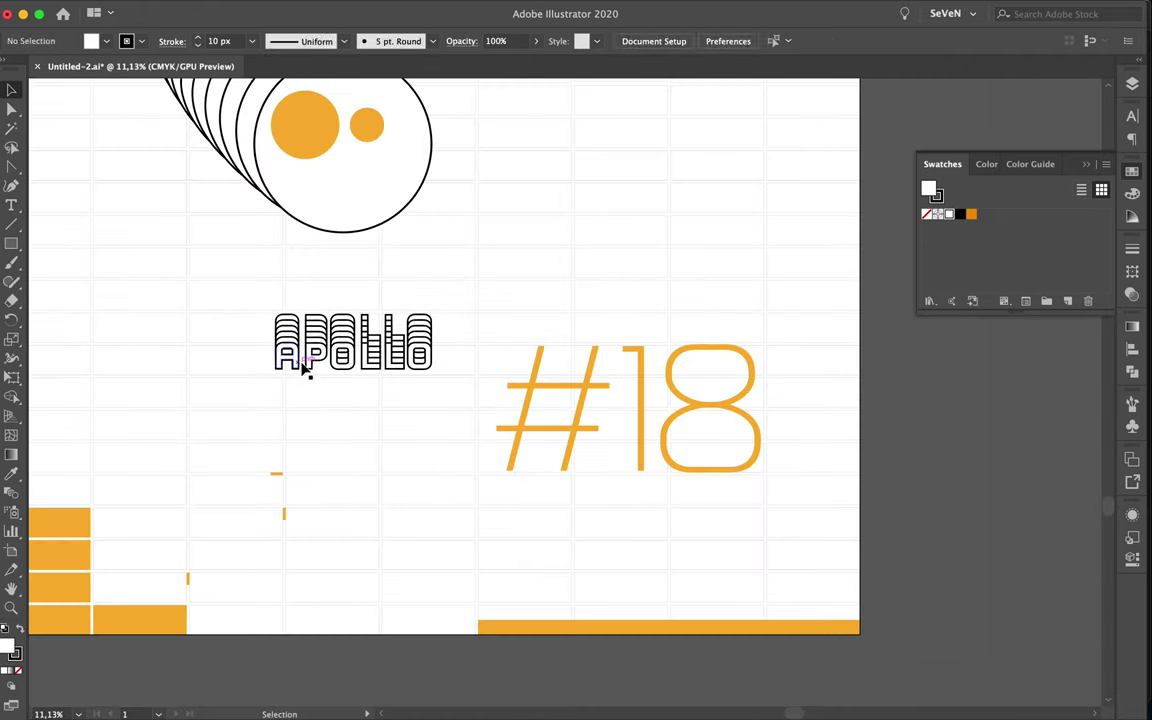
mouse_move(306, 368)
left_mouse_down()
mouse_move(118, 341)
mouse_move(305, 408)
left_mouse_up()
left_click(157, 388)
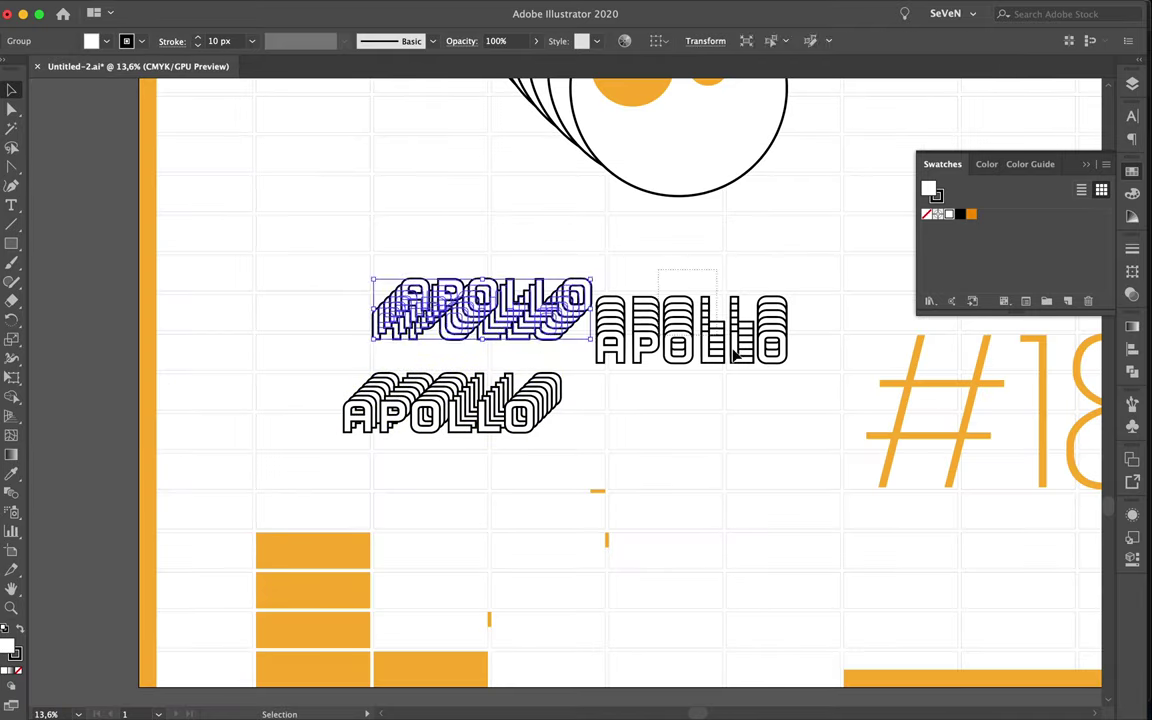
Select the right APOLLO blend and bring up its context menu
left_click(690, 330)
scroll(843, 399, "down", 3)
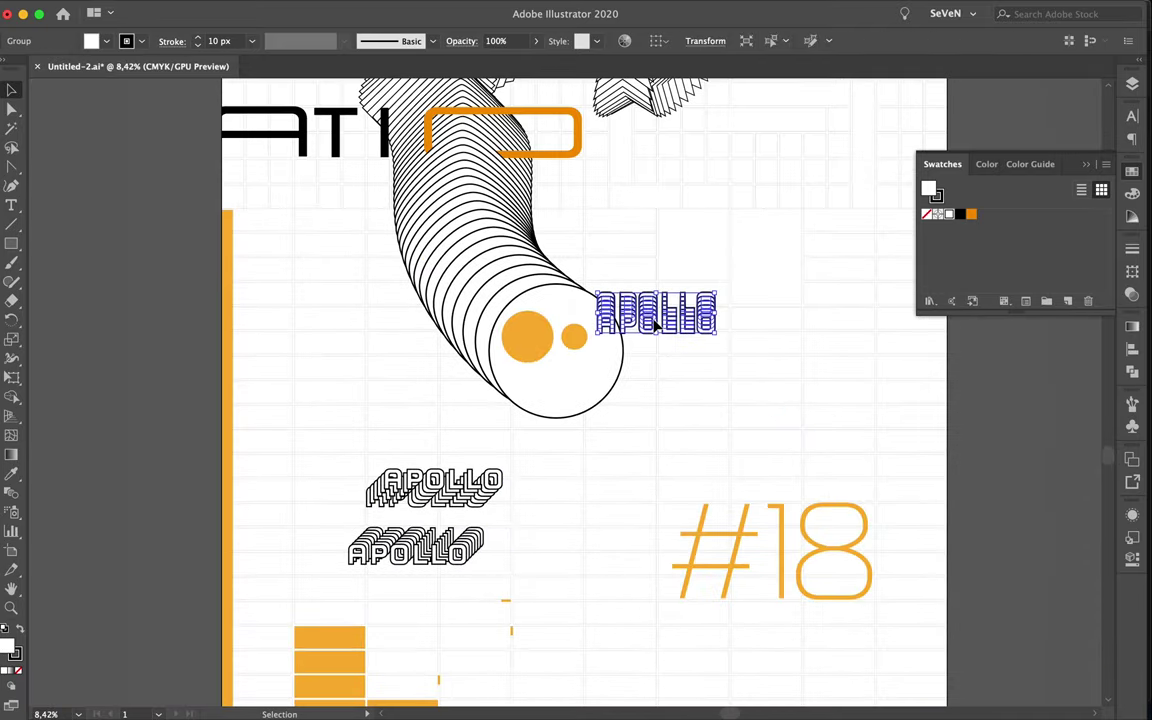
right_click(697, 228)
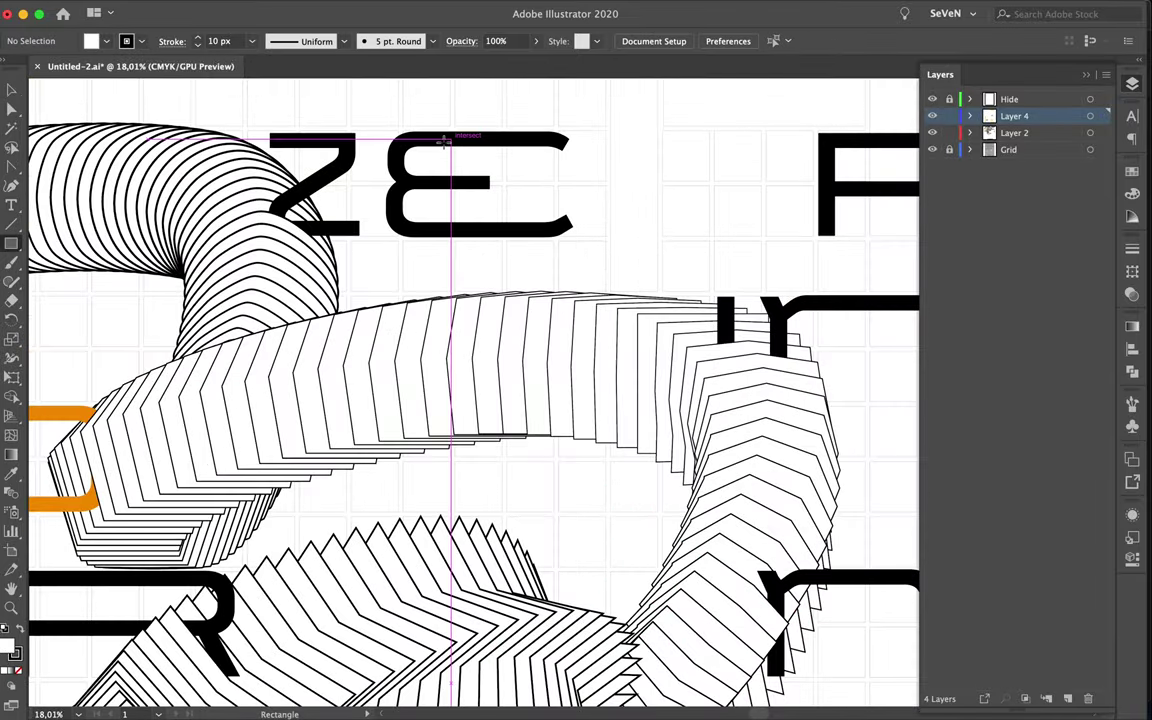
Draw a small block over the E's middle bar on new Layer 5, sampling the orange bar's colour
left_click_drag(403, 146, 462, 175)
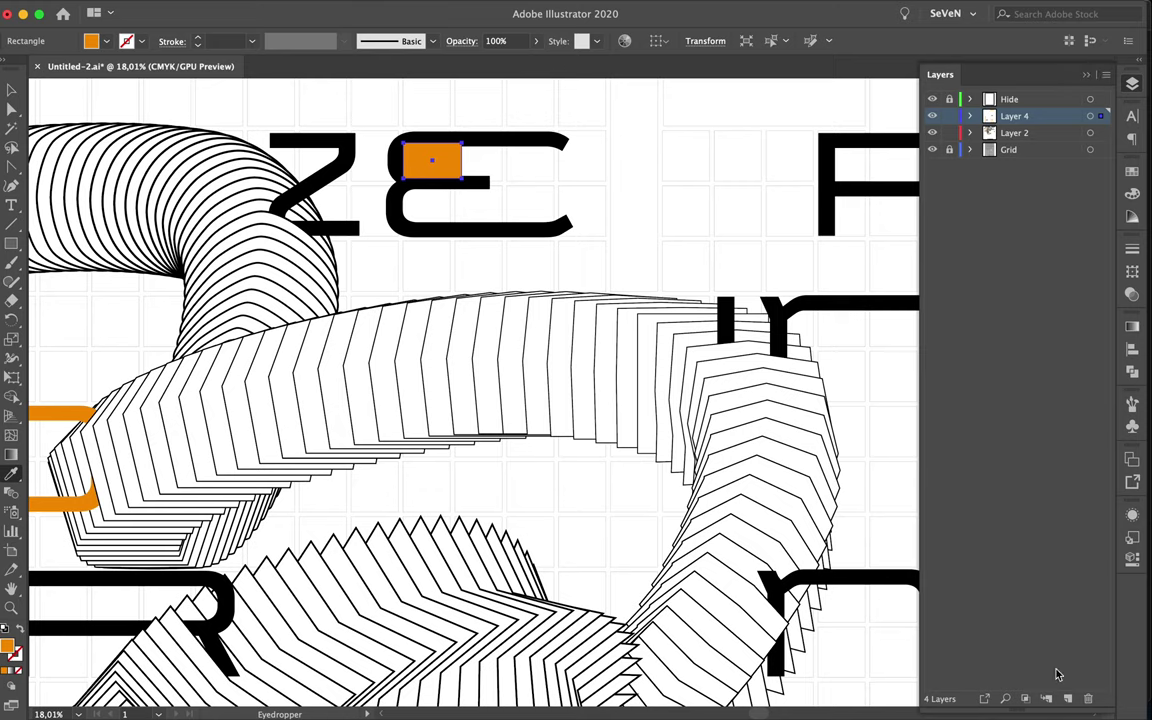
left_click(1020, 152)
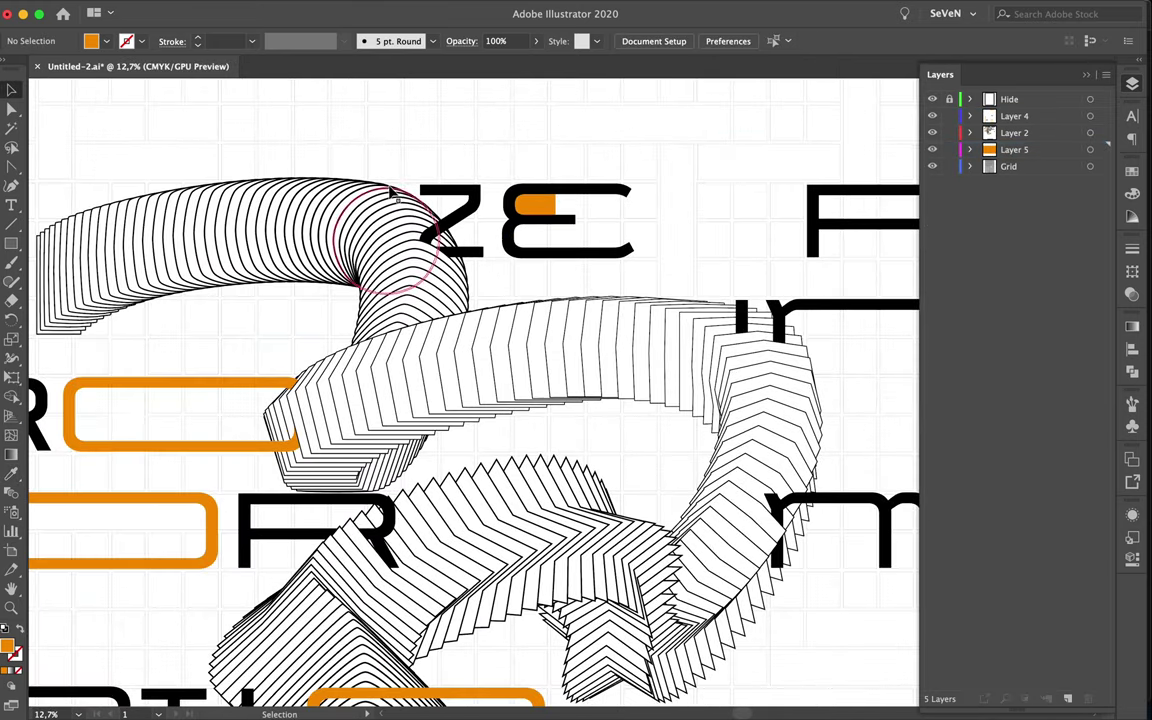
scroll(392, 192, "down", 3)
left_click(630, 100)
key("i")
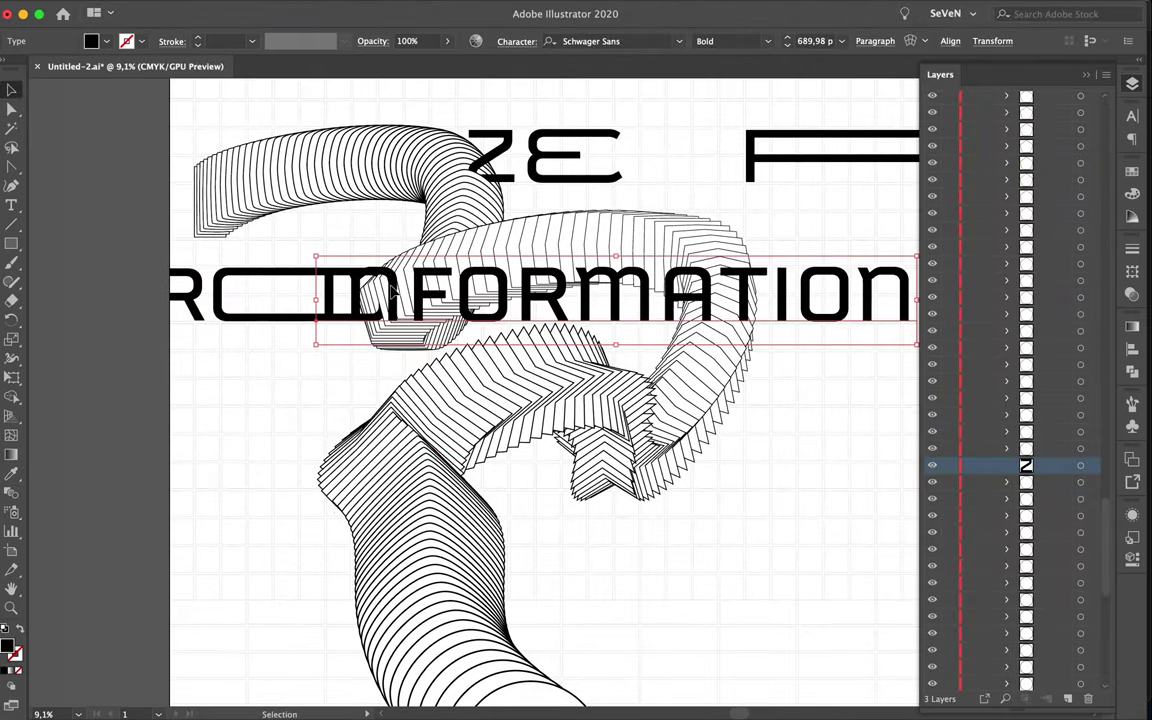
Move INFORMATION up beside the F and drag ORMATION apart from INF
scroll(393, 290, "up", 5)
scroll(420, 295, "down", 5)
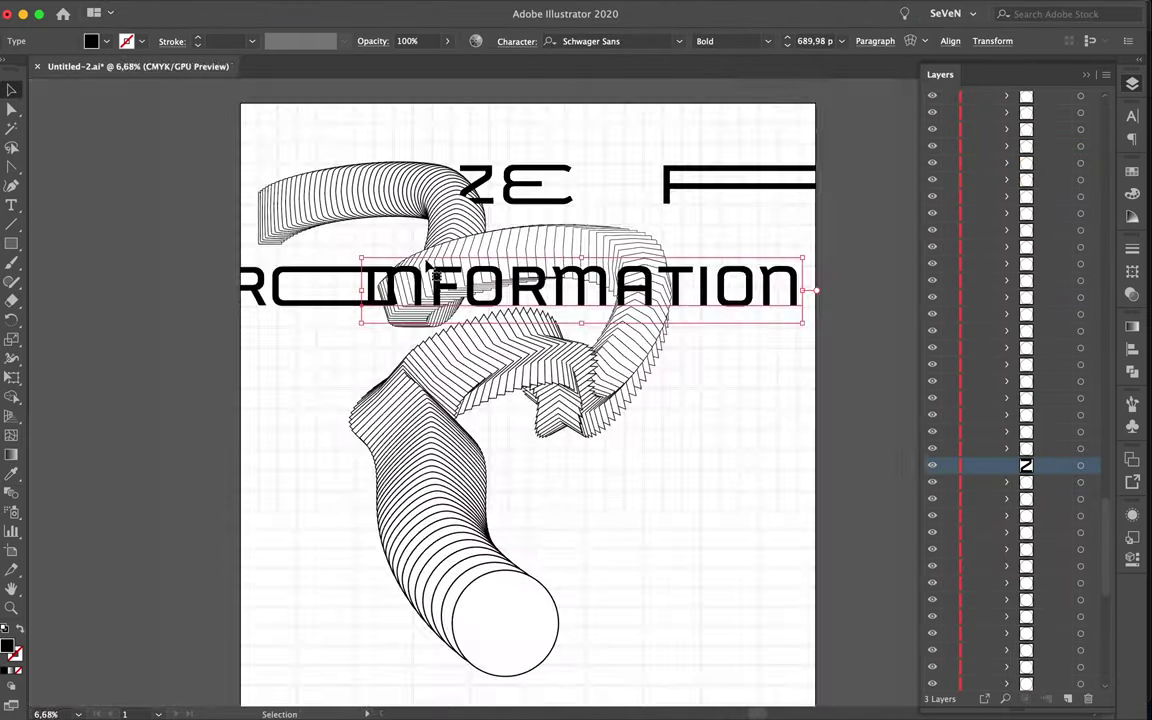
left_click_drag(416, 280, 676, 236)
scroll(676, 236, "up", 5)
scroll(680, 238, "up", 3)
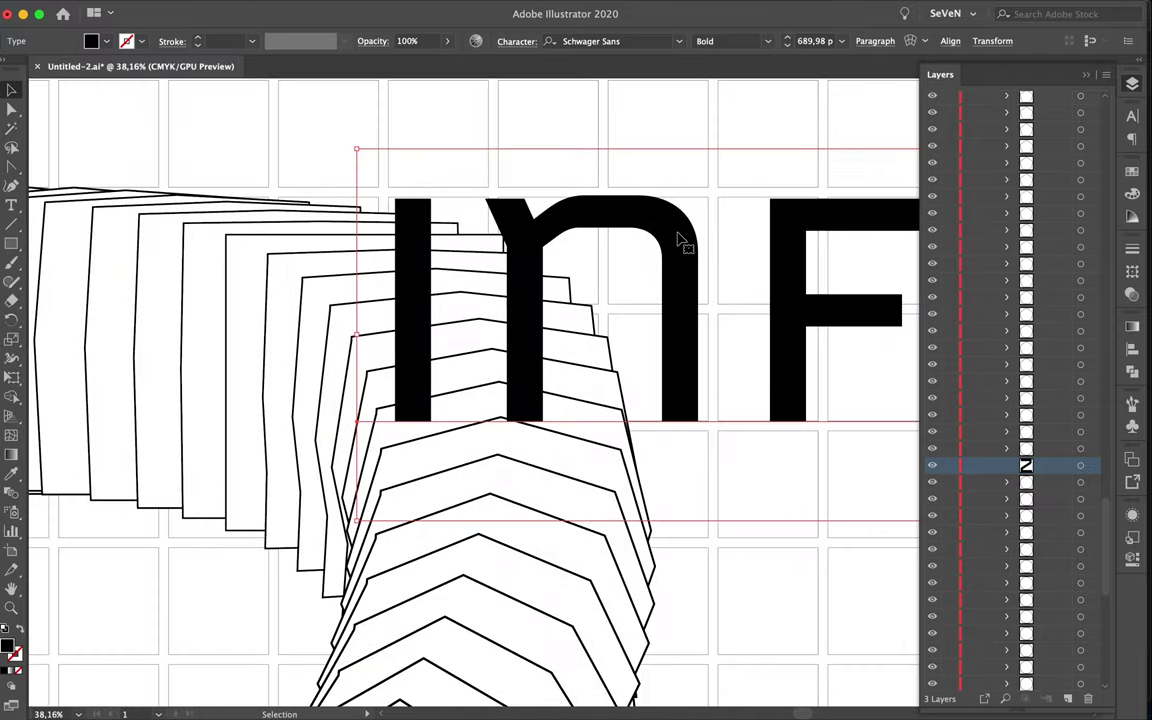
scroll(681, 239, "down", 8)
scroll(724, 134, "up", 2)
scroll(724, 134, "down", 3)
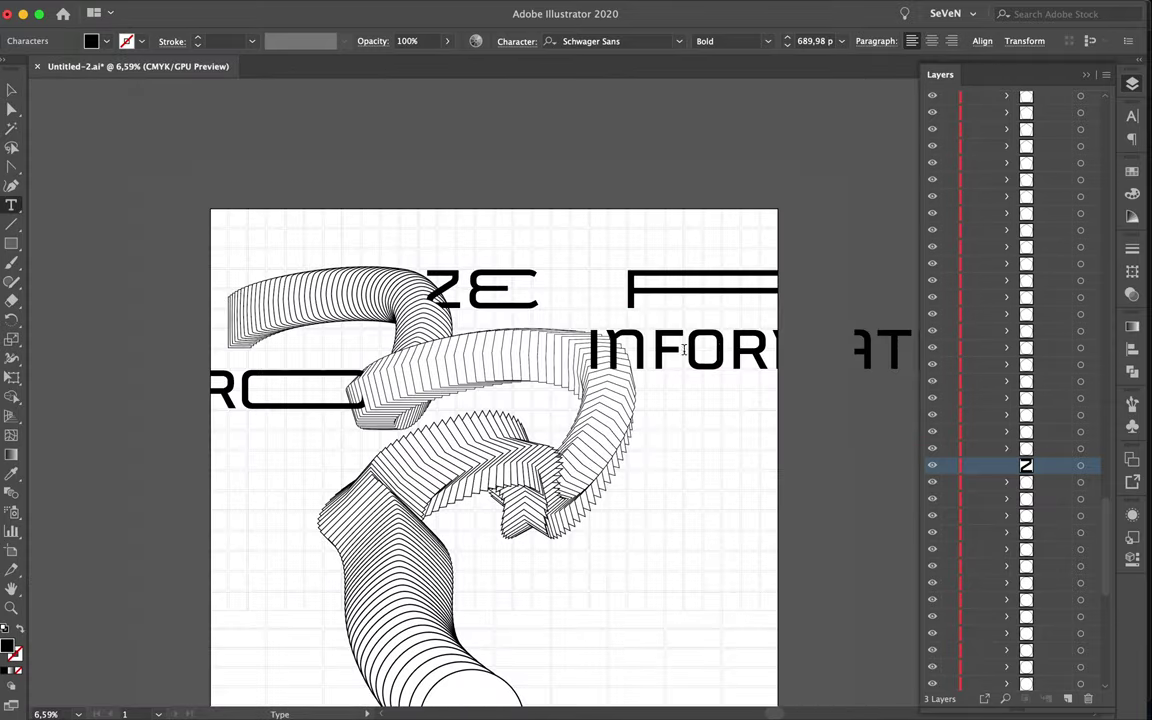
scroll(738, 387, "right", 5)
scroll(738, 387, "right", 1)
left_click_drag(545, 395, 527, 580)
Expand the INF text into outlined letter shapes
scroll(540, 352, "up", 6)
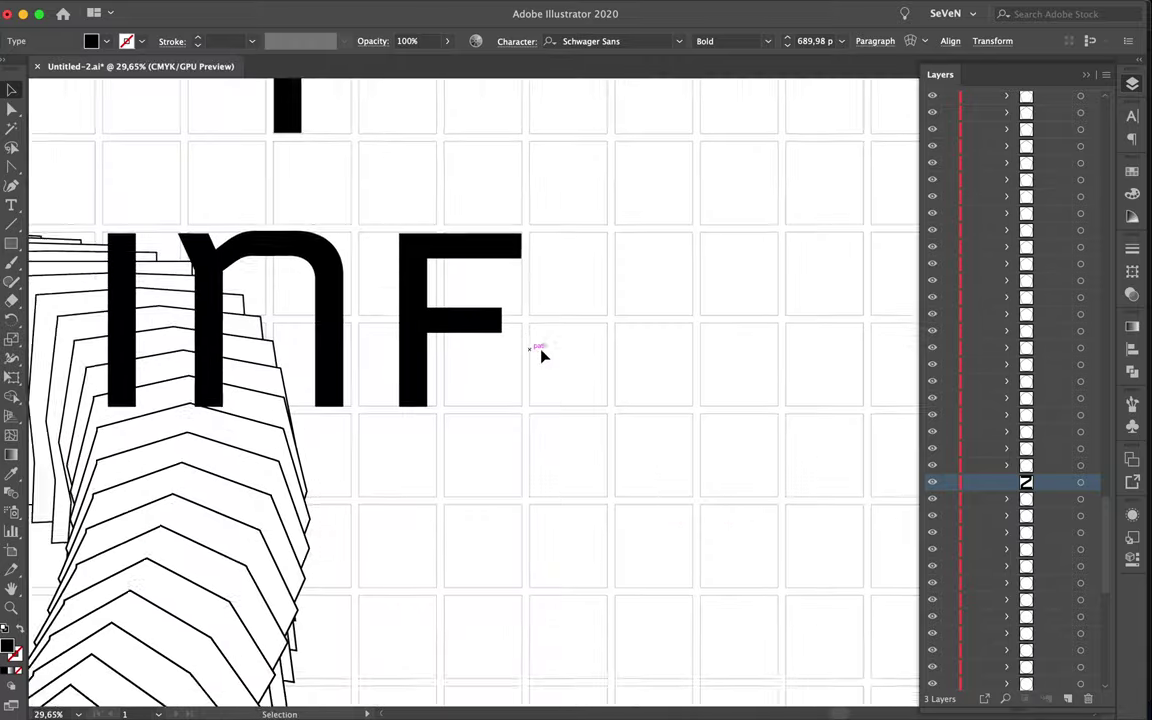
left_click(197, 8)
left_click(200, 198)
key("Return")
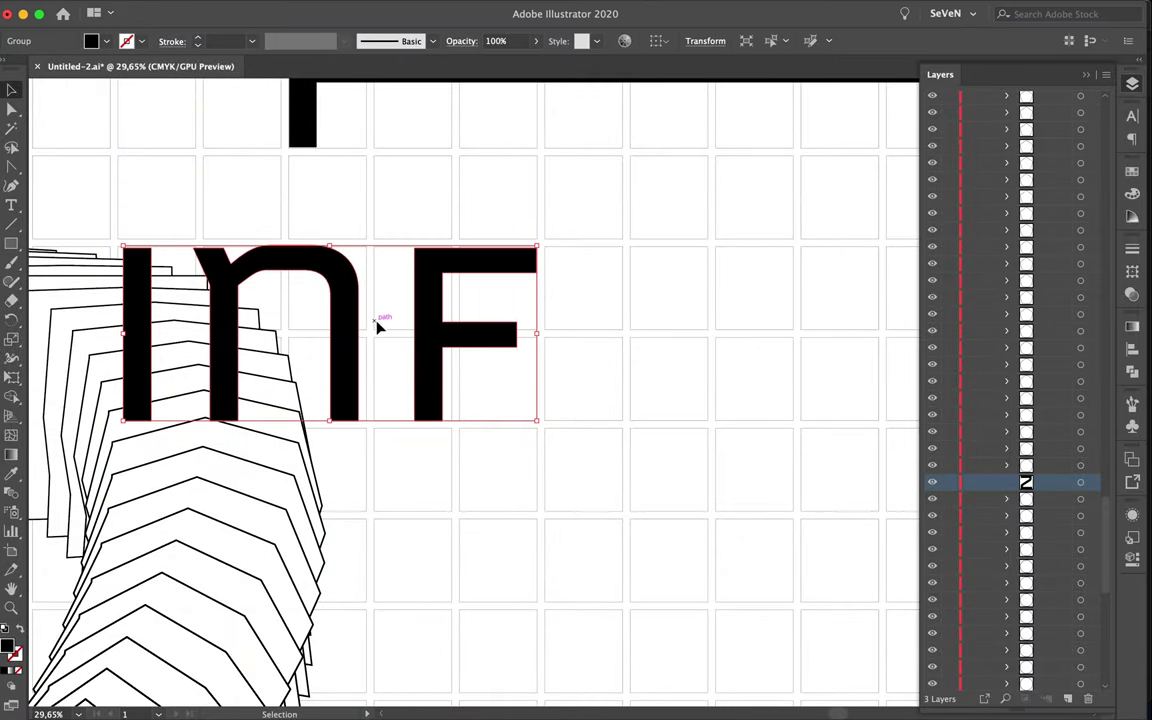
left_click(380, 200)
Reorder INF's letters in Layers: I in front of the ribbon, n behind the hexagons
scroll(1010, 400, "up", 15)
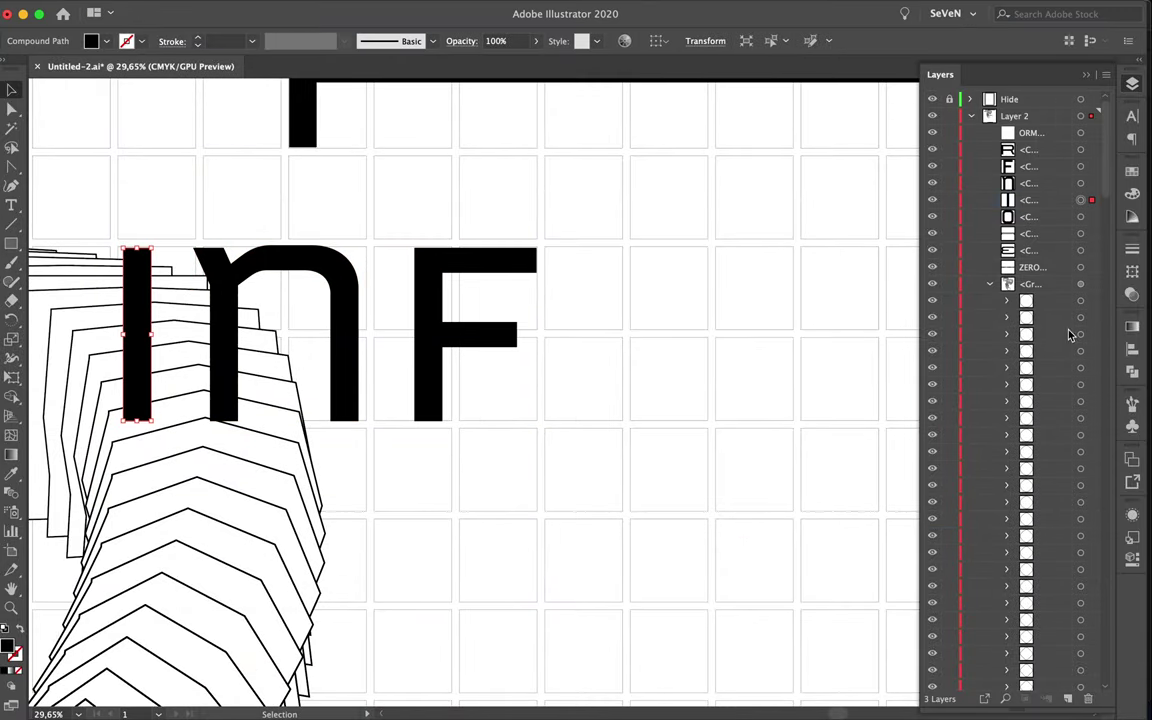
mouse_move(1067, 334)
left_mouse_down()
mouse_move(1051, 690)
mouse_move(1047, 663)
left_mouse_up()
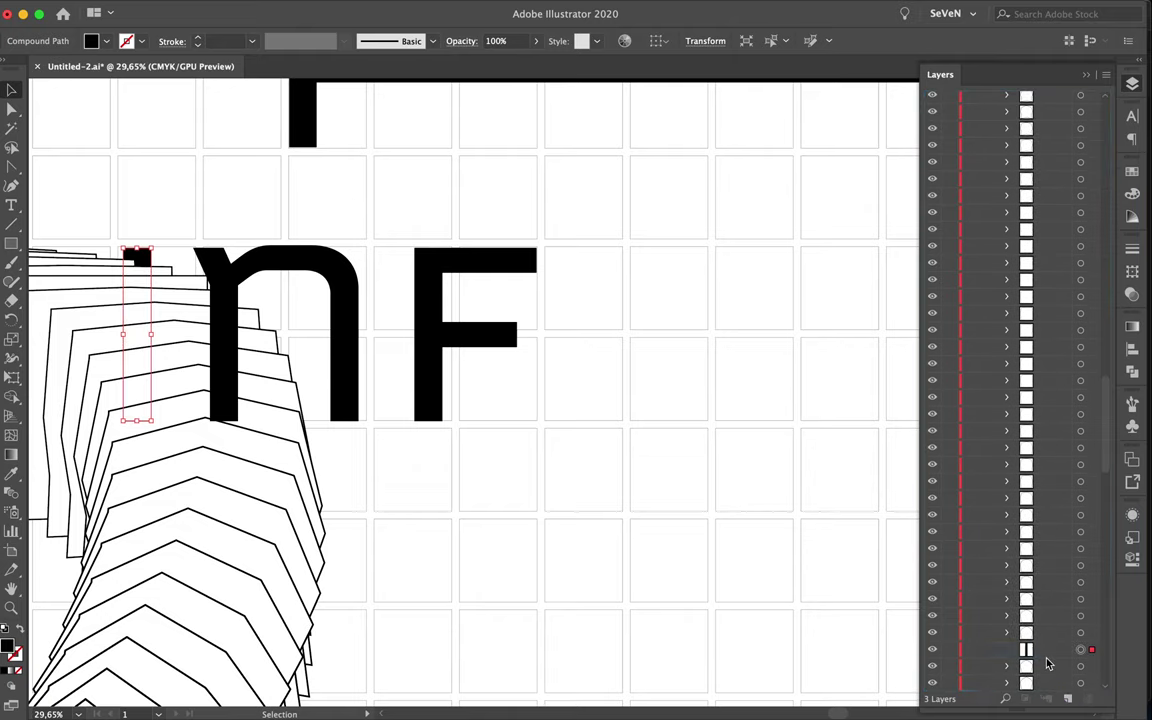
mouse_move(1050, 338)
left_mouse_down()
mouse_move(1050, 158)
mouse_move(1049, 221)
left_mouse_up()
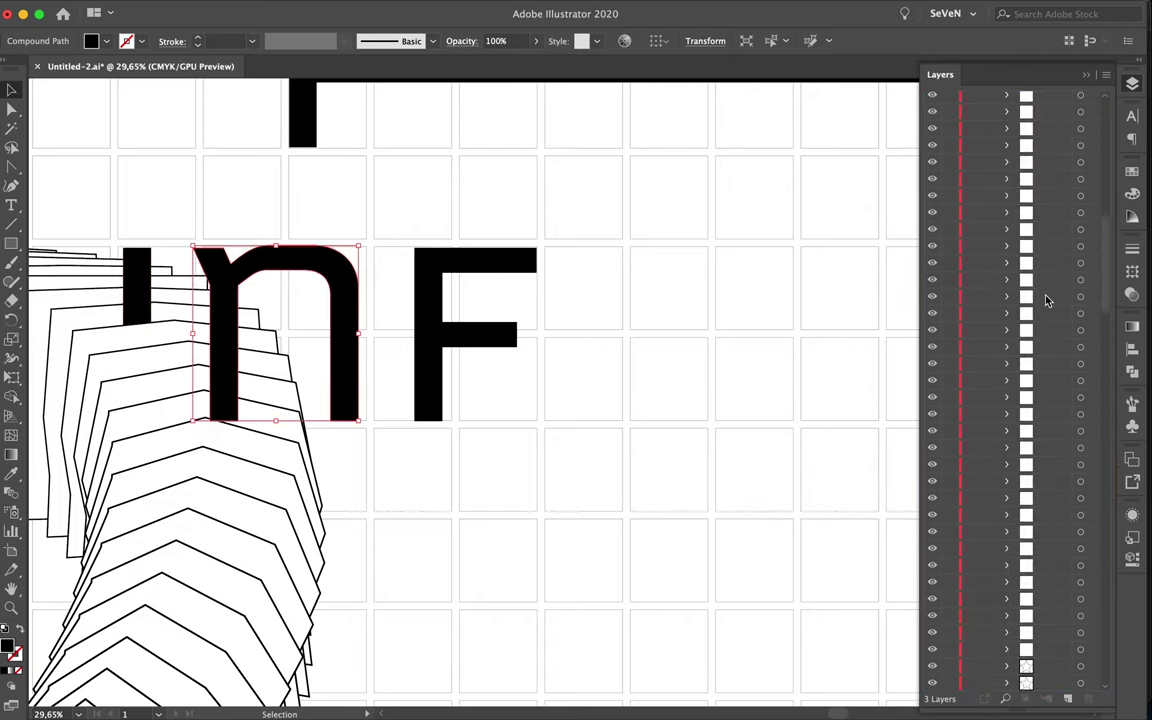
left_click_drag(1047, 298, 1057, 686)
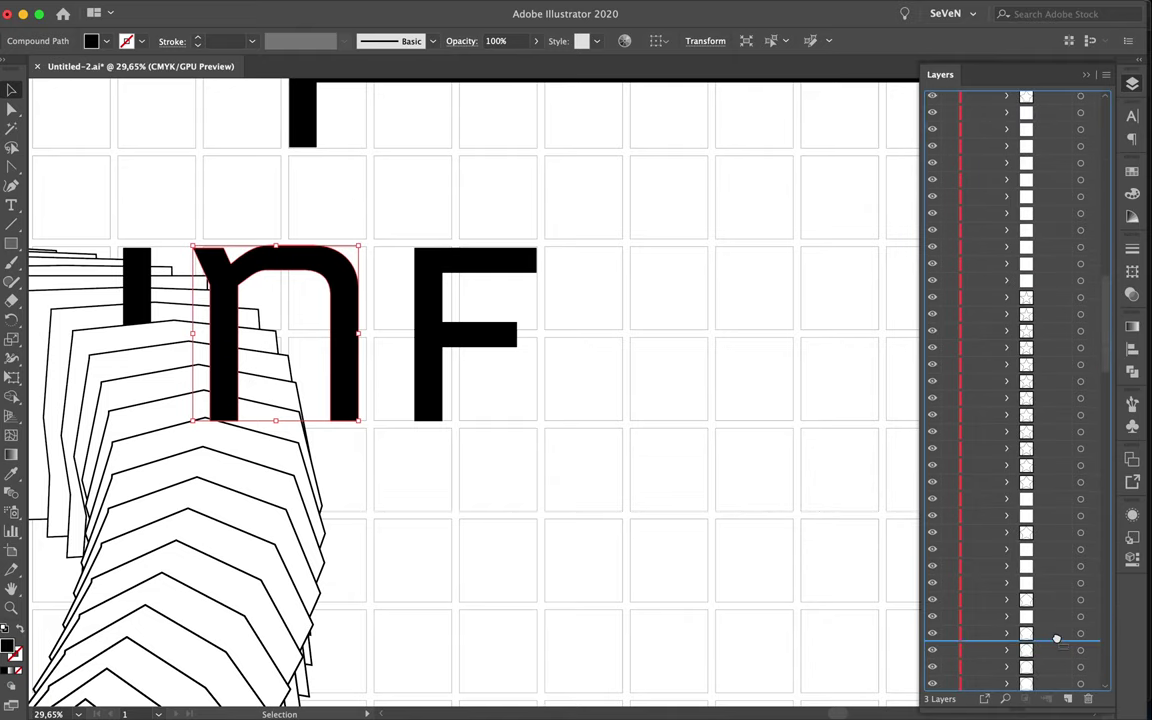
mouse_move(1057, 686)
left_mouse_down()
mouse_move(1041, 484)
mouse_move(1046, 566)
left_mouse_up()
Stretch the n wider, pushing the F toward the poster's right edge
key("a")
left_click_drag(306, 217, 585, 429)
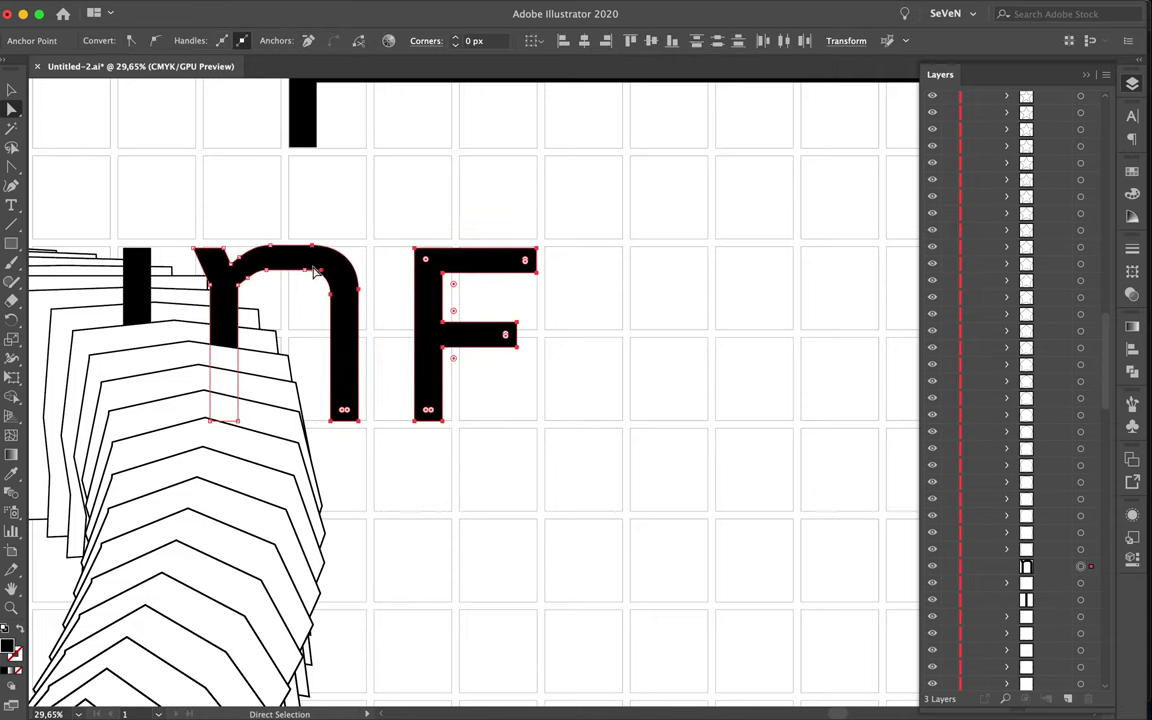
left_click_drag(345, 265, 690, 283)
scroll(650, 241, "down", 3, "alt")
scroll(733, 283, "down", 2)
Expand the ORMATIO text into outlines and move the ORM letters left under RO
scroll(711, 330, "left", 3)
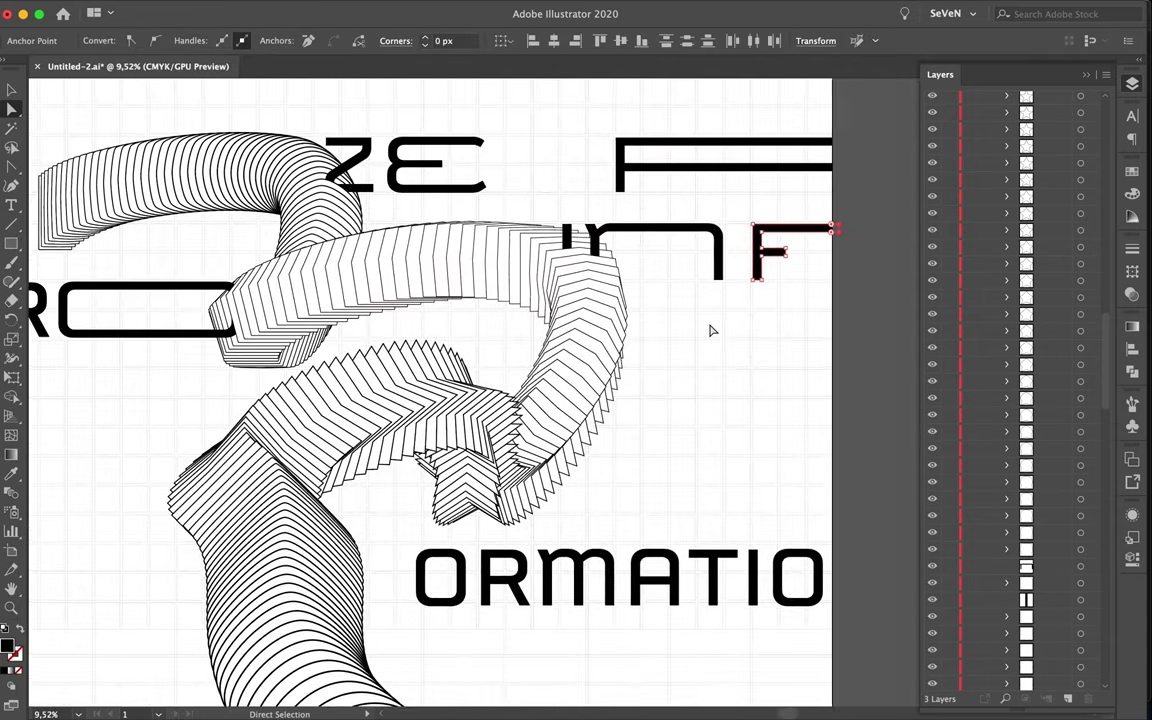
key("v")
left_click(668, 572)
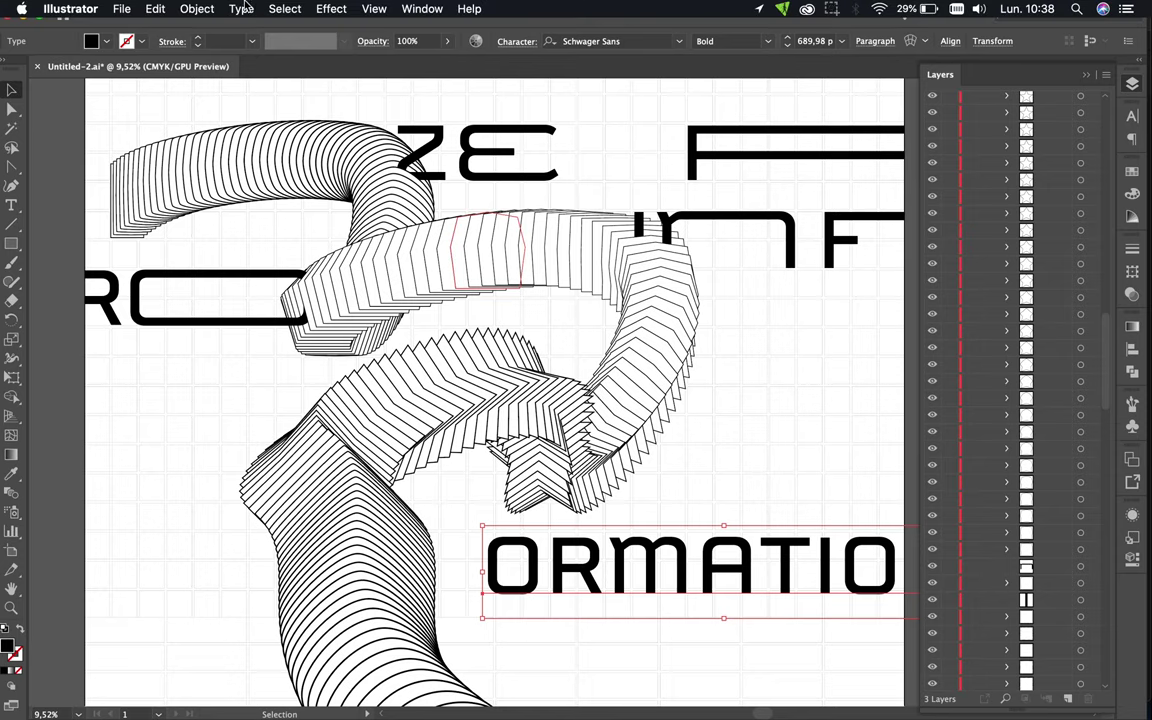
left_click(200, 8)
left_click(231, 185)
left_click(706, 520)
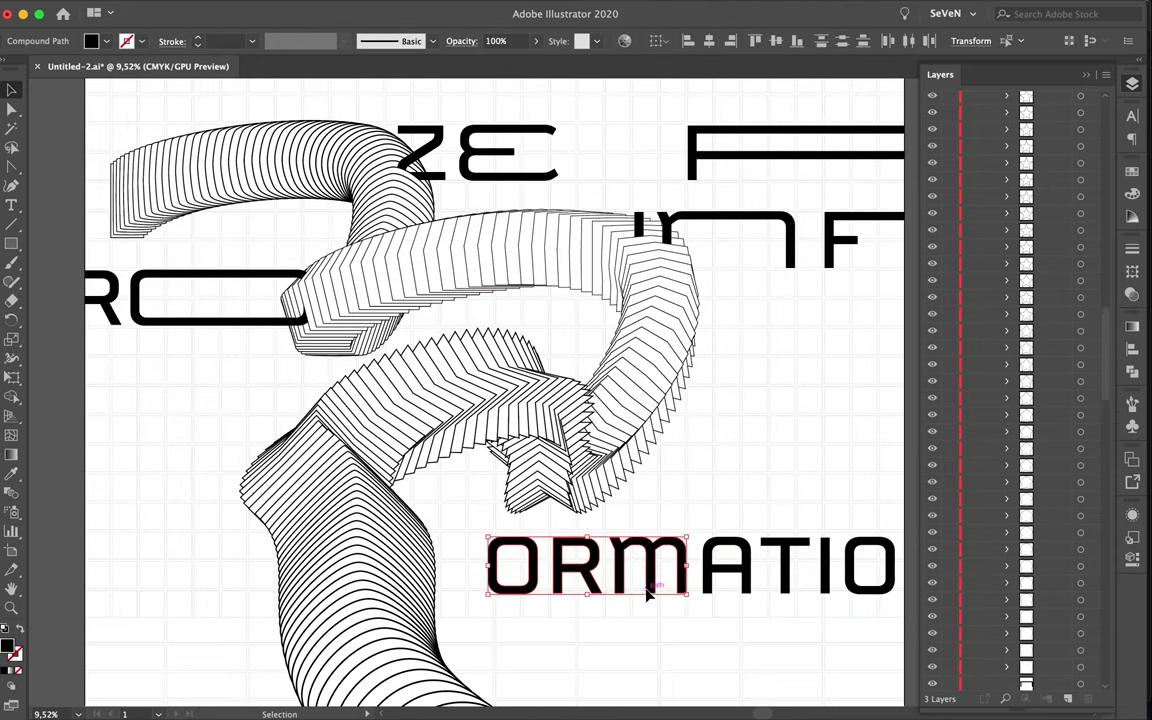
left_click_drag(515, 545, 115, 365)
Stretch the O's right anchors rightward into a long rounded bar
scroll(115, 365, "up", 2)
scroll(168, 388, "down", 3)
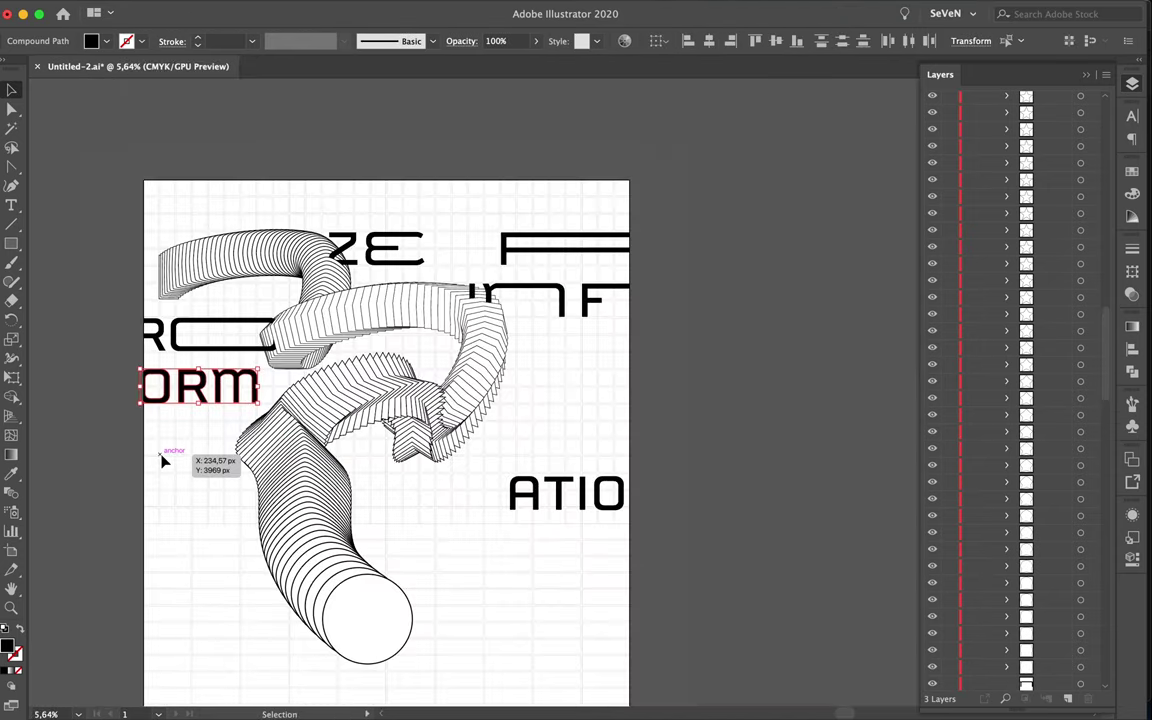
scroll(158, 394, "up", 2)
scroll(157, 385, "up", 1)
key("a")
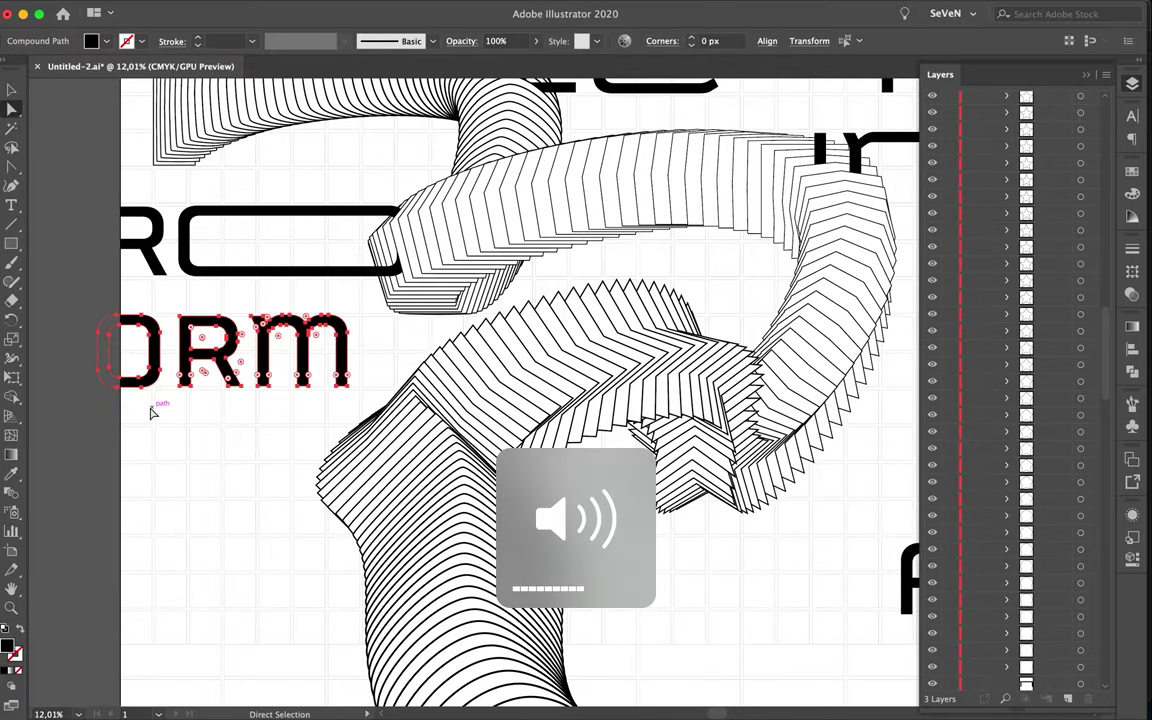
left_click_drag(375, 318, 492, 338)
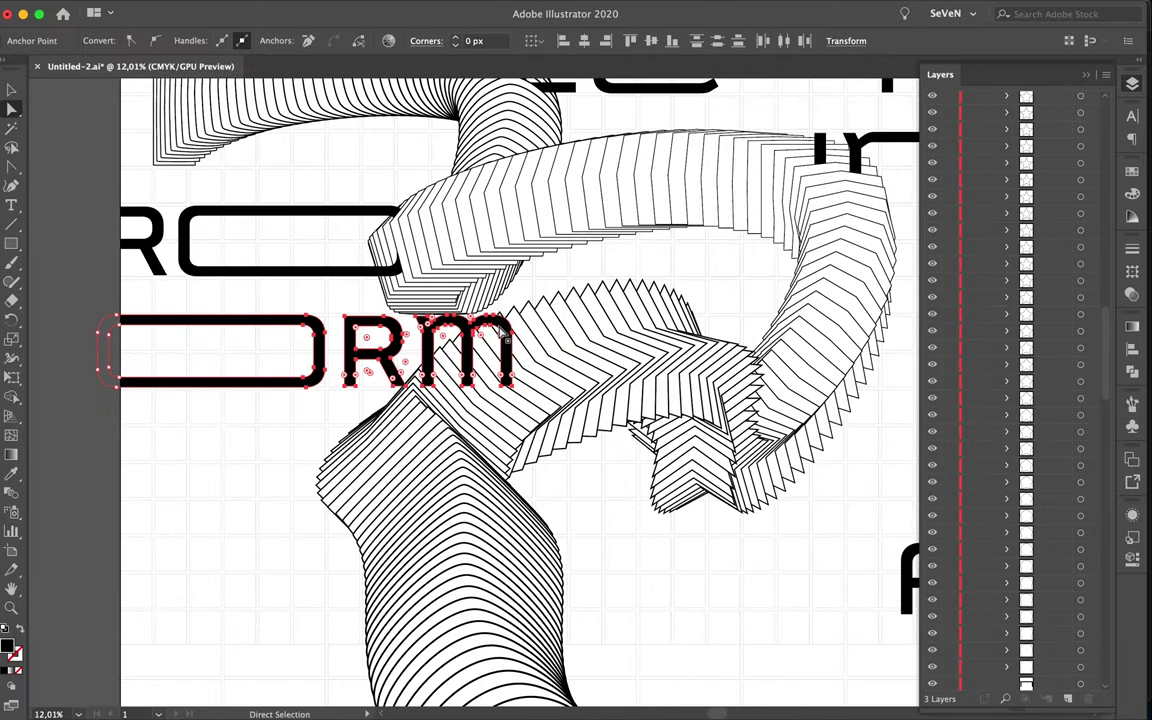
Move the R further right and place its layer behind the ribbon artwork
key("v")
left_click(403, 345)
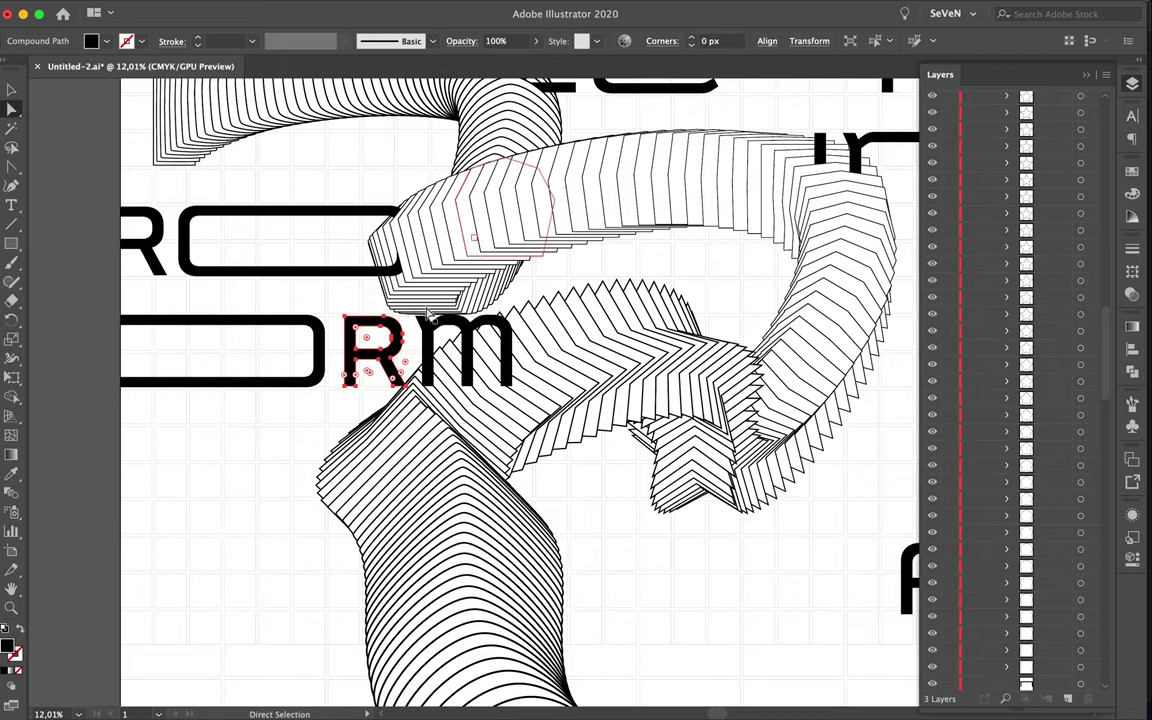
scroll(428, 314, "up", 2)
left_click(390, 393)
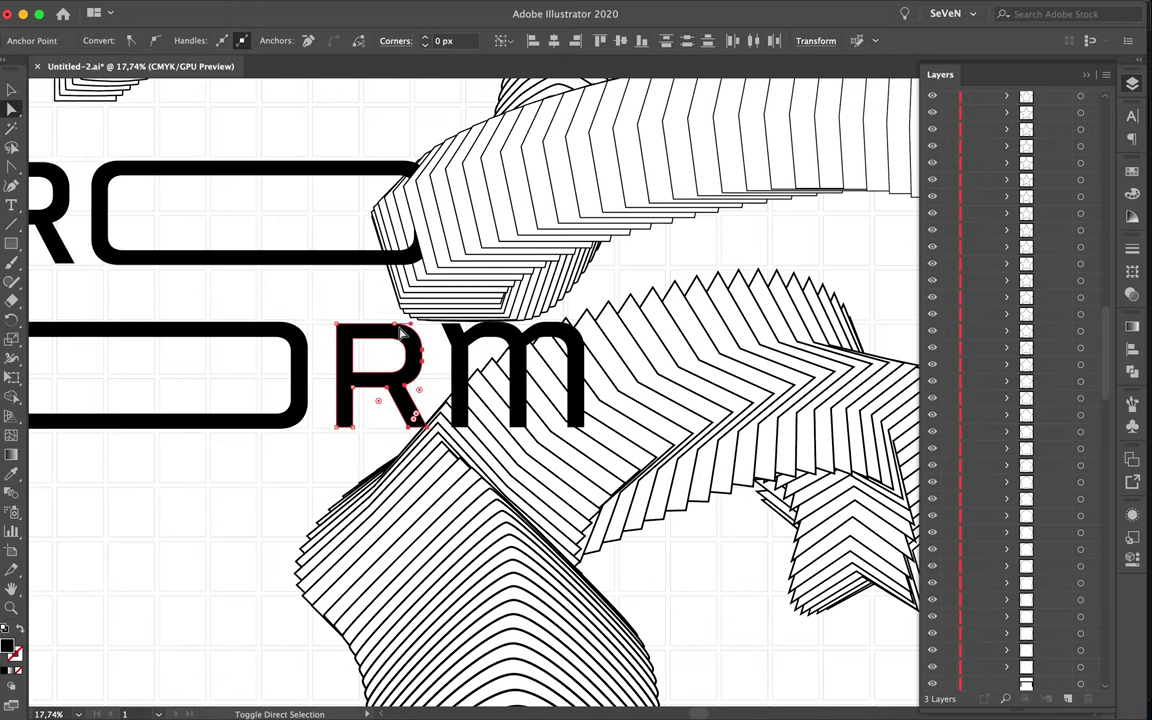
mouse_move(392, 343)
left_mouse_down()
mouse_move(790, 368)
mouse_move(537, 392)
left_mouse_up()
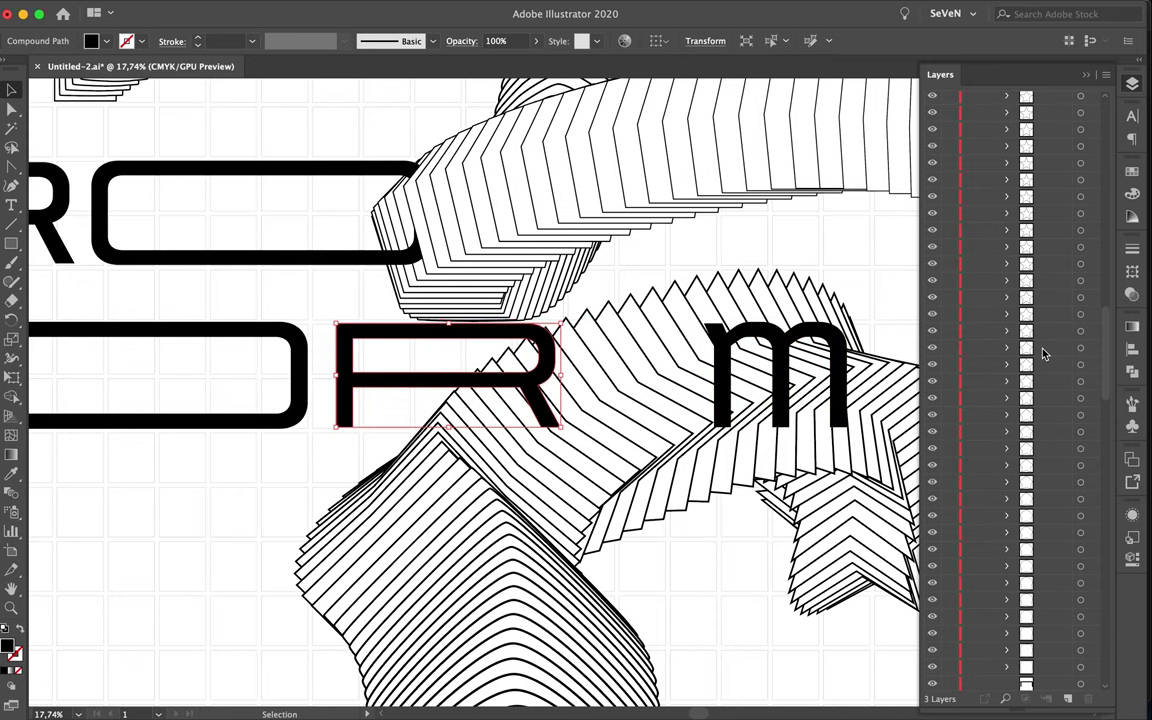
scroll(1043, 353, "up", 5)
scroll(1043, 450, "down", 5)
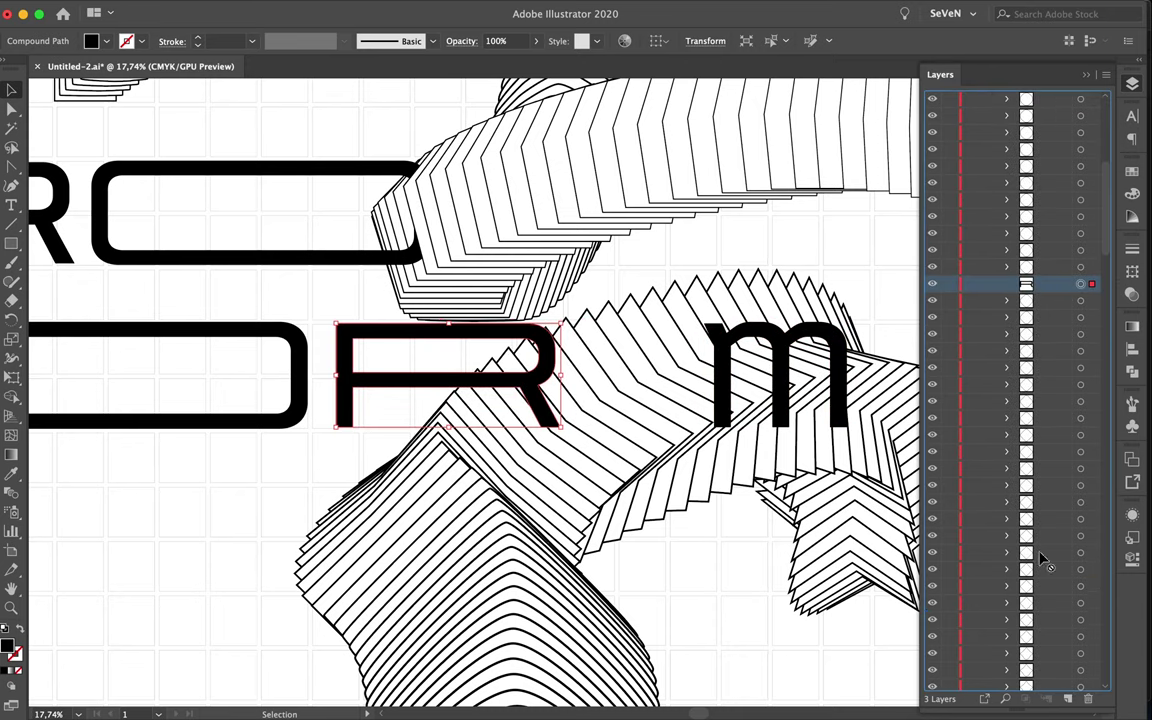
mouse_move(1043, 560)
left_mouse_down()
mouse_move(1052, 655)
mouse_move(1043, 505)
left_mouse_up()
Move the m to the right, then nudge it slightly back left
scroll(565, 343, "down", 3)
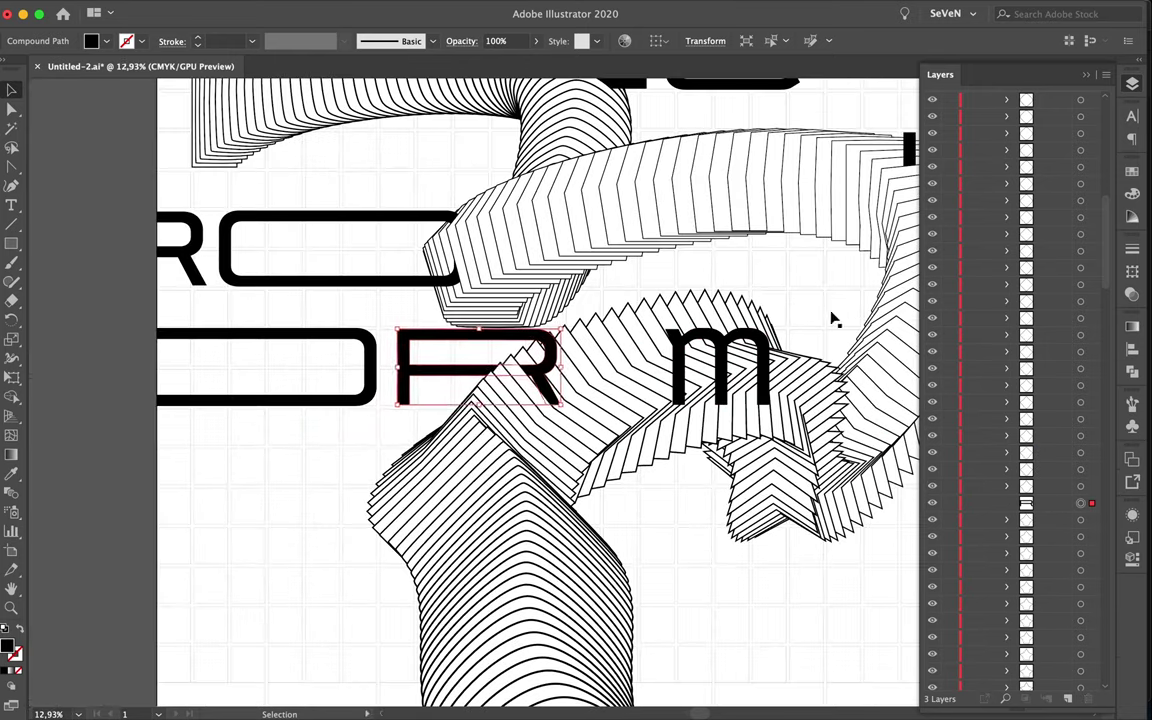
scroll(831, 318, "right", 5)
key("a")
left_click_drag(480, 325, 766, 311)
scroll(740, 322, "up", 3)
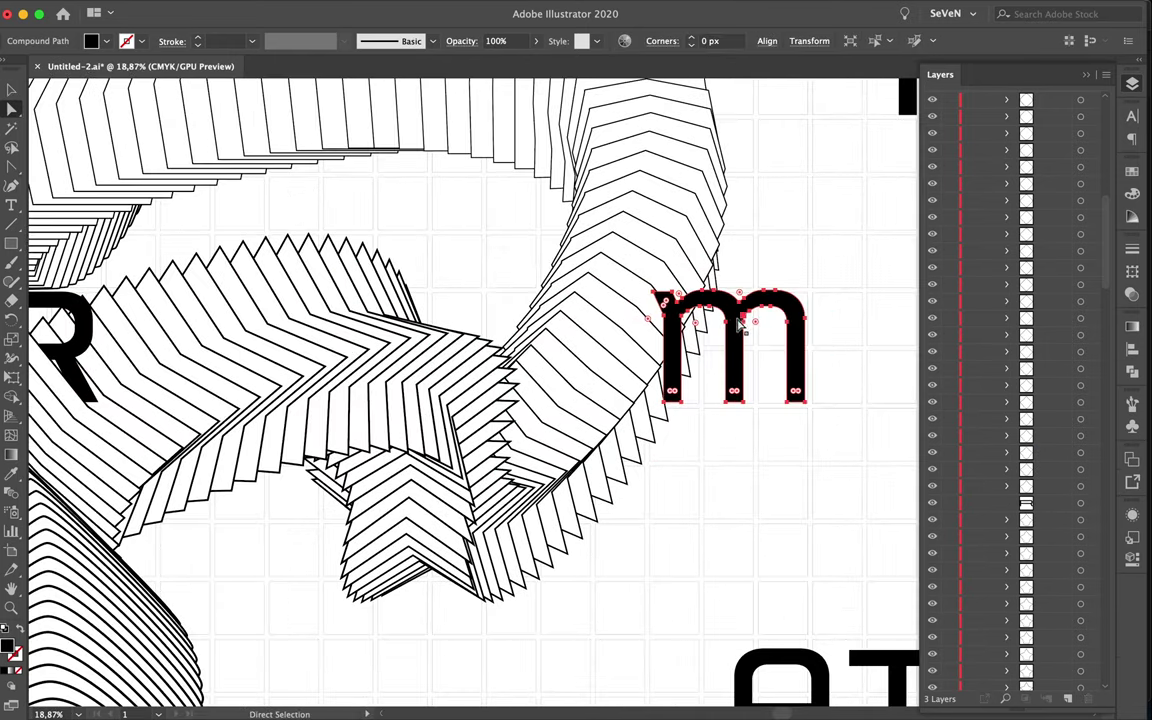
scroll(797, 398, "down", 3)
key("v")
scroll(745, 373, "up", 3)
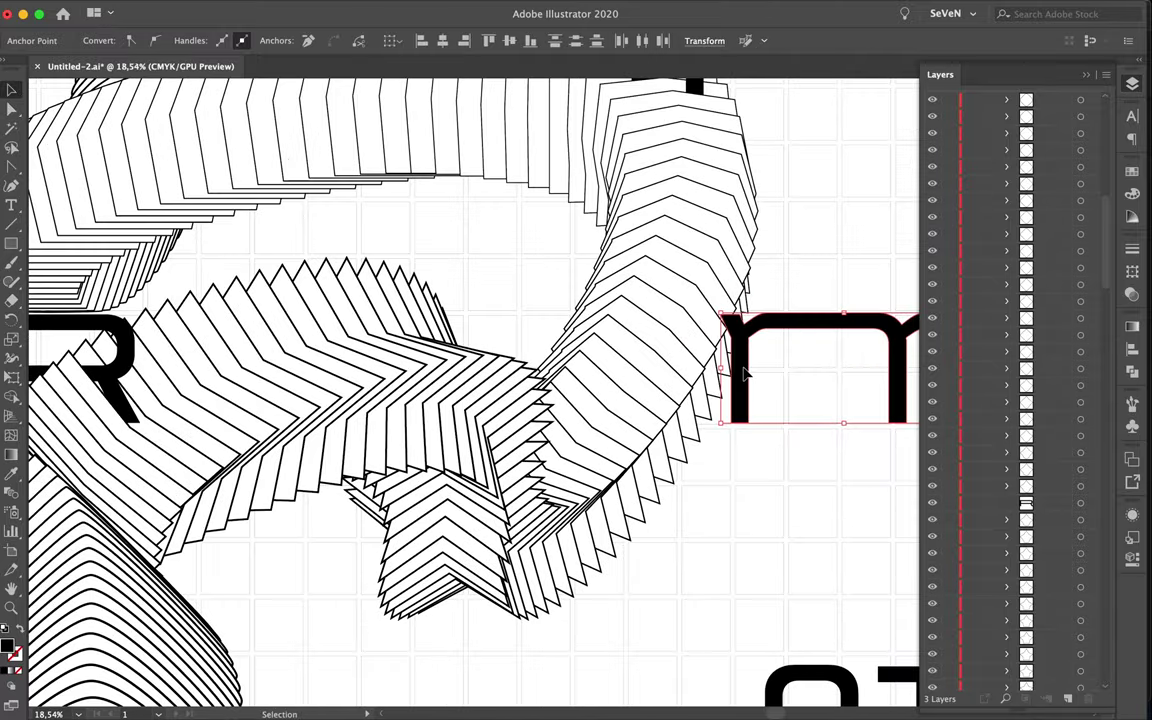
left_click_drag(745, 373, 693, 373)
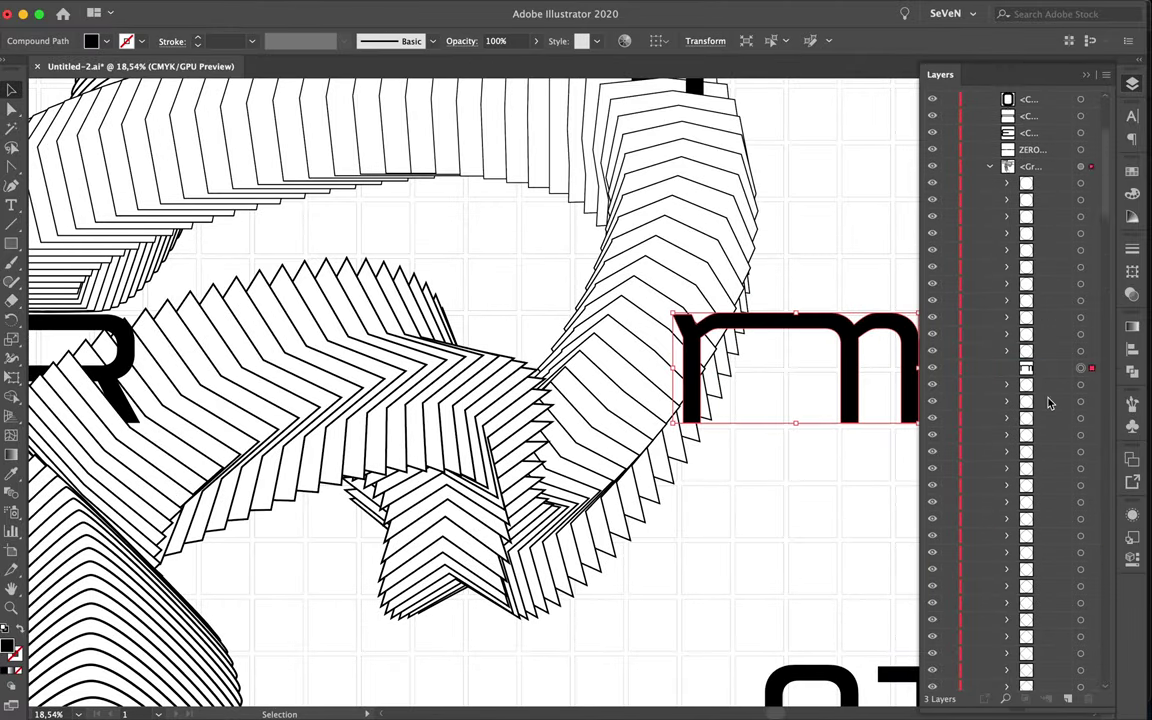
Reorder the m and its letter row lower among the ribbon pieces in Layers
left_click_drag(1049, 403, 1041, 628)
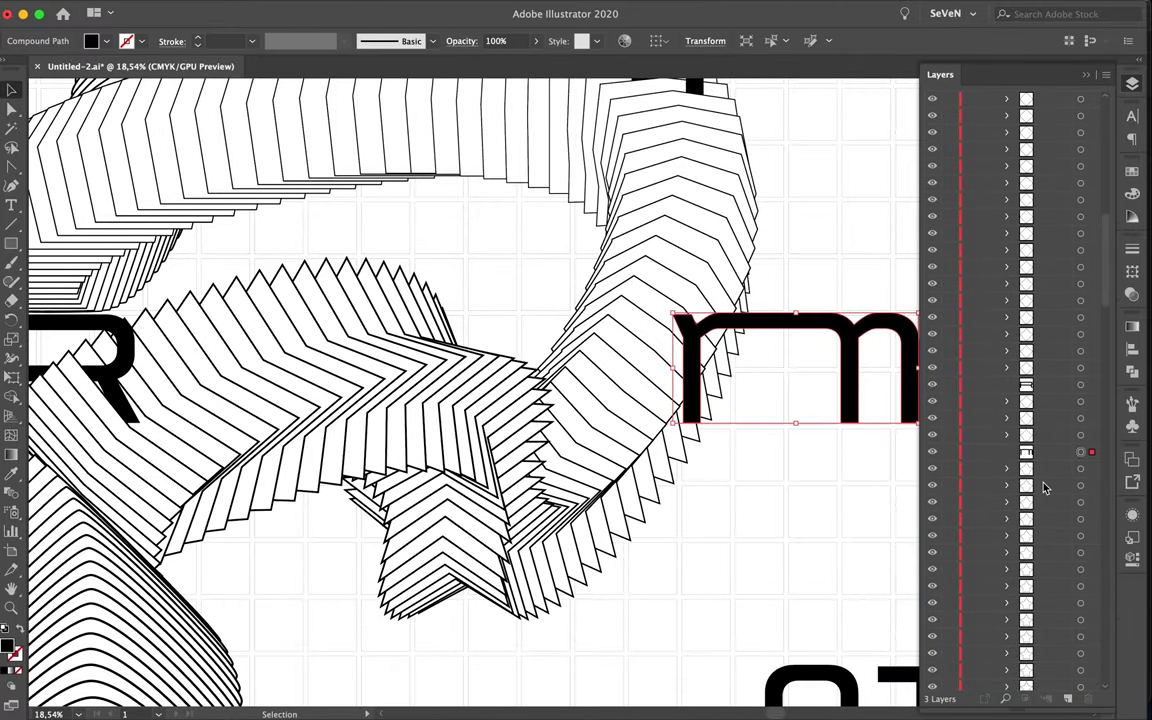
left_click_drag(1050, 210, 1053, 690)
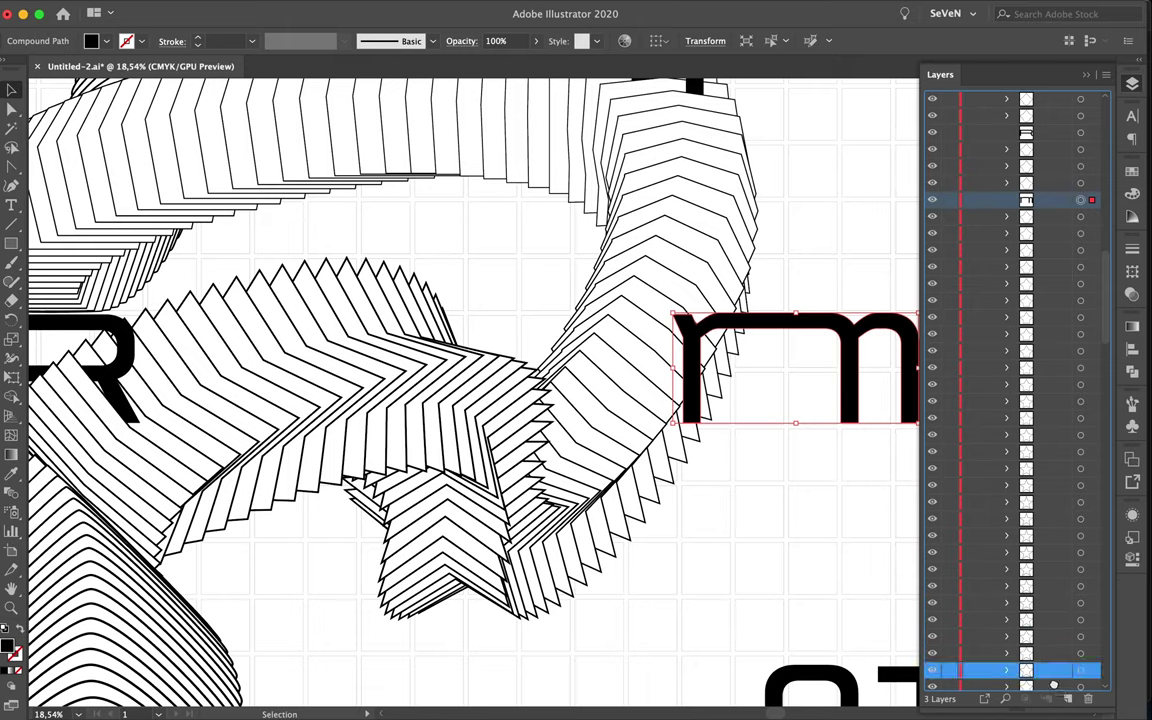
left_click_drag(1053, 690, 1041, 553)
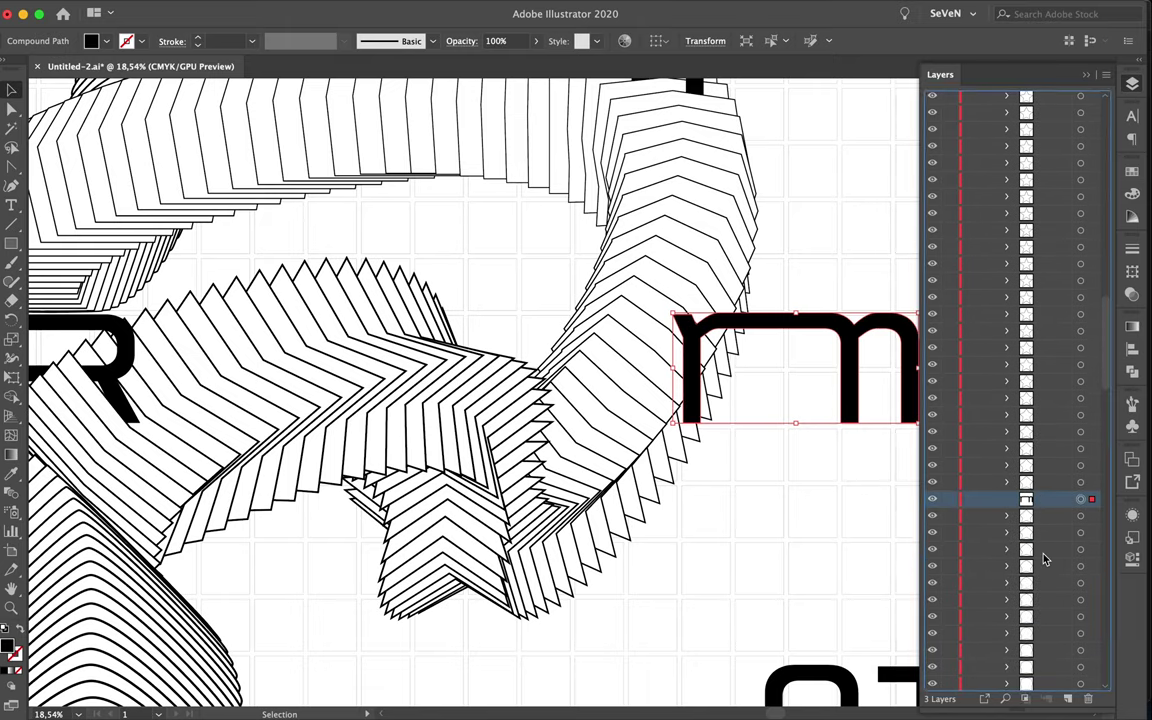
left_click(810, 567)
Place the letter A right after the m to form mA
scroll(810, 567, "down", 2)
scroll(810, 567, "down", 2)
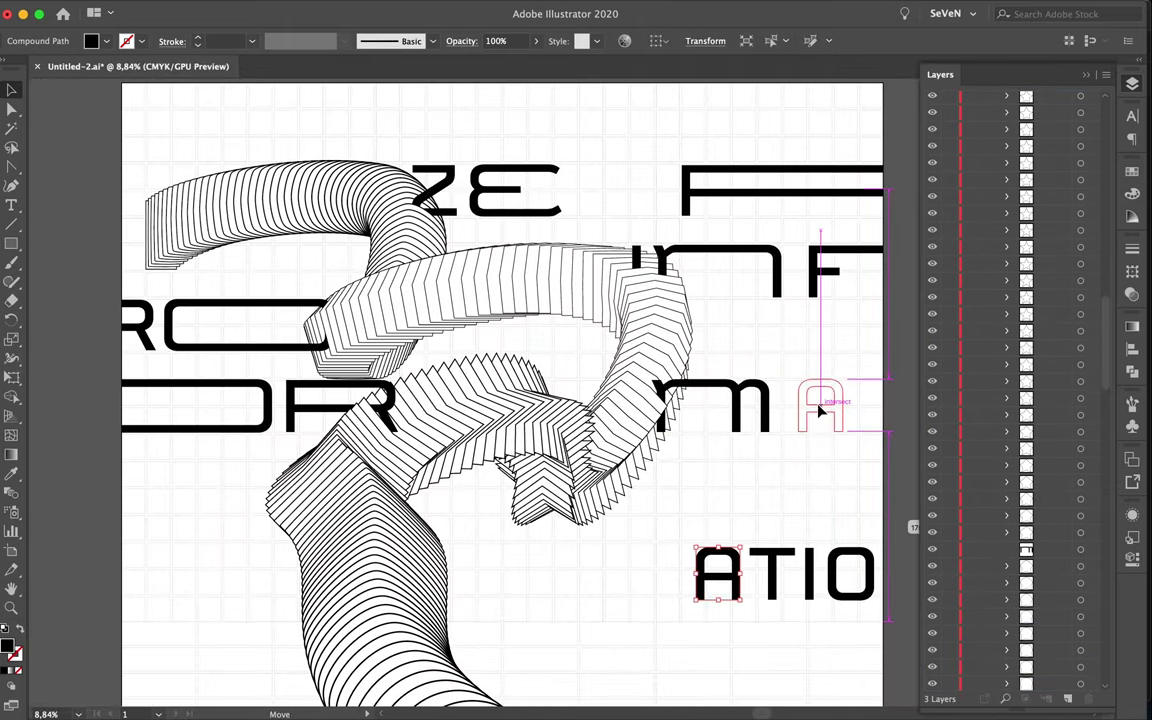
left_click_drag(820, 410, 820, 405)
left_click(861, 424)
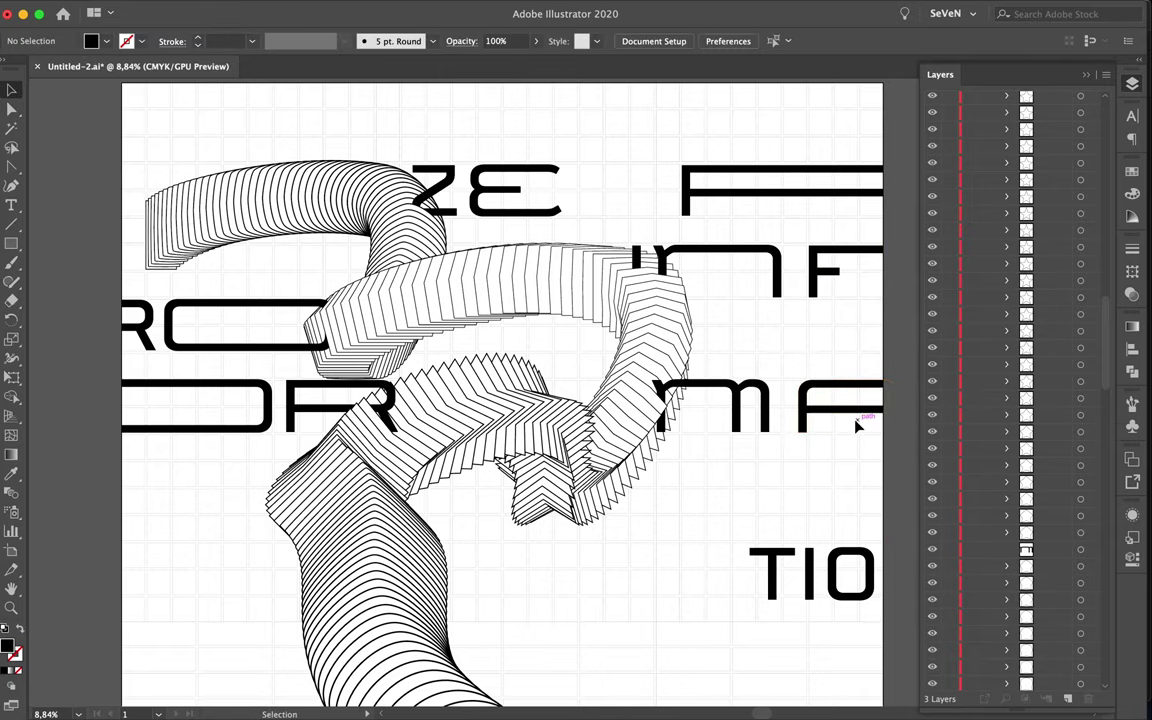
Put a copy of A at the lower left with TIO aligned beside it, spelling ATIO
mouse_move(737, 430)
left_mouse_down()
mouse_move(170, 510)
mouse_move(178, 545)
left_mouse_up()
left_click(760, 568)
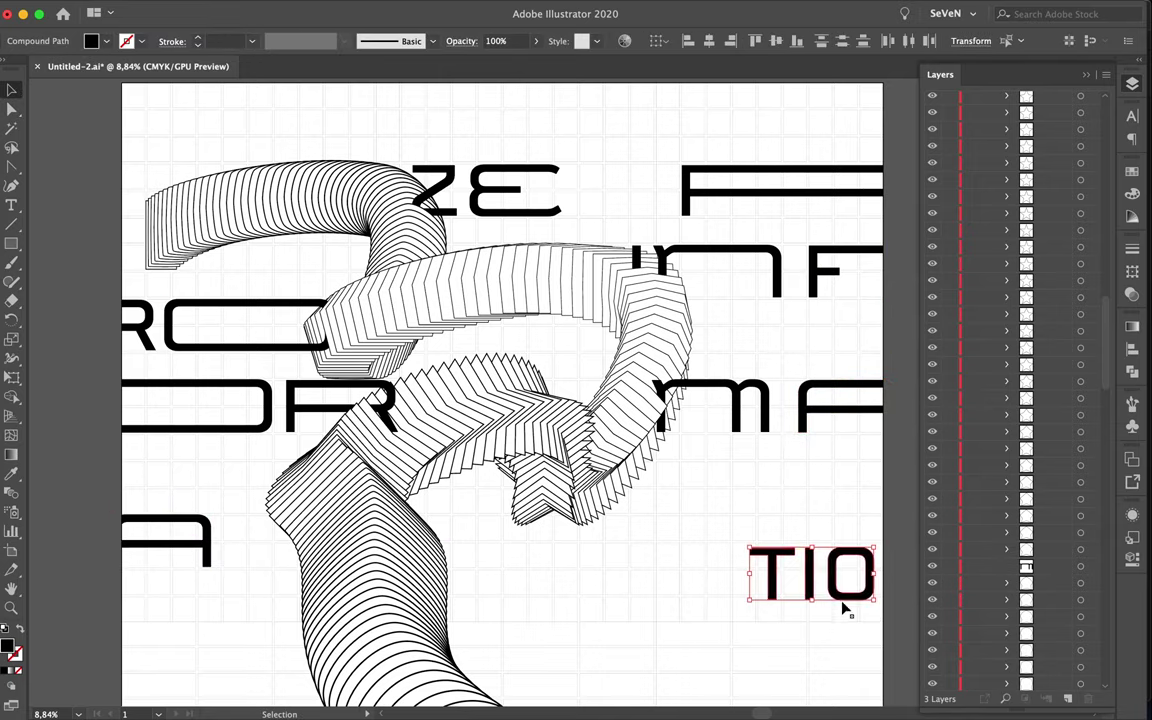
left_click_drag(843, 605, 308, 578)
scroll(308, 578, "up", 3)
mouse_move(382, 524)
left_mouse_down()
mouse_move(378, 510)
mouse_move(430, 510)
left_mouse_up()
scroll(430, 510, "down", 3)
Stretch ATIO's O wide to the right by dragging its right-hand anchors
key("a")
key("ctrl+shift+a")
scroll(553, 500, "up", 2)
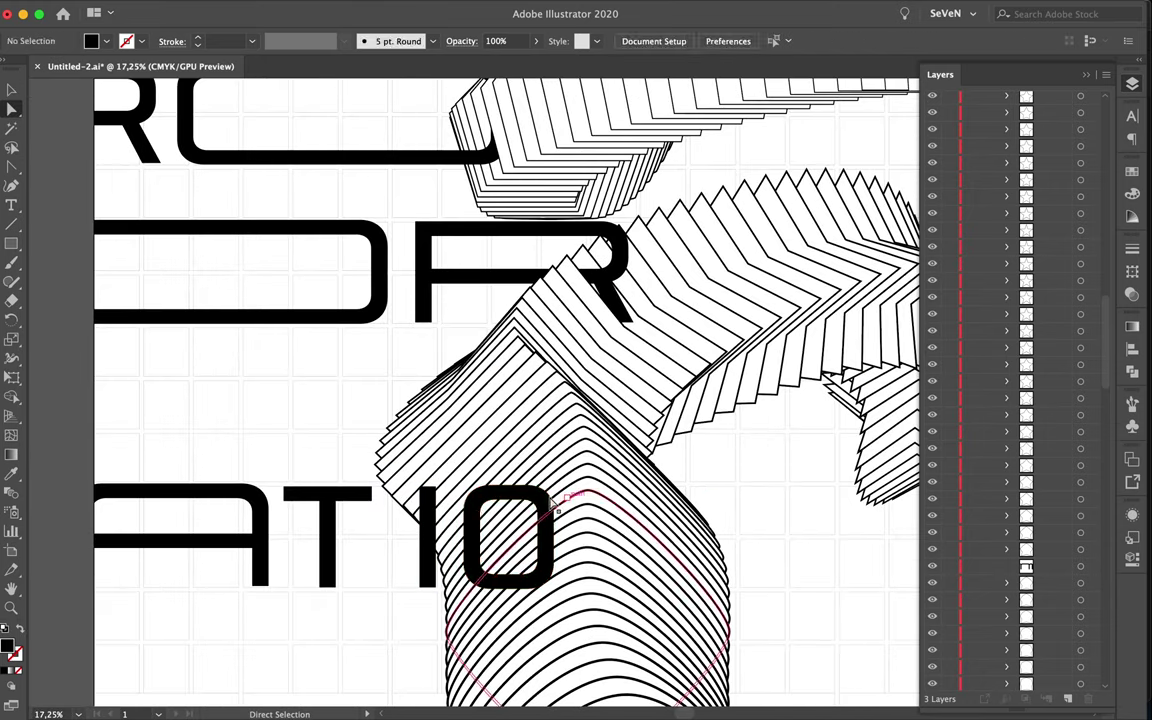
left_click_drag(556, 503, 540, 565)
left_click_drag(538, 515, 785, 512)
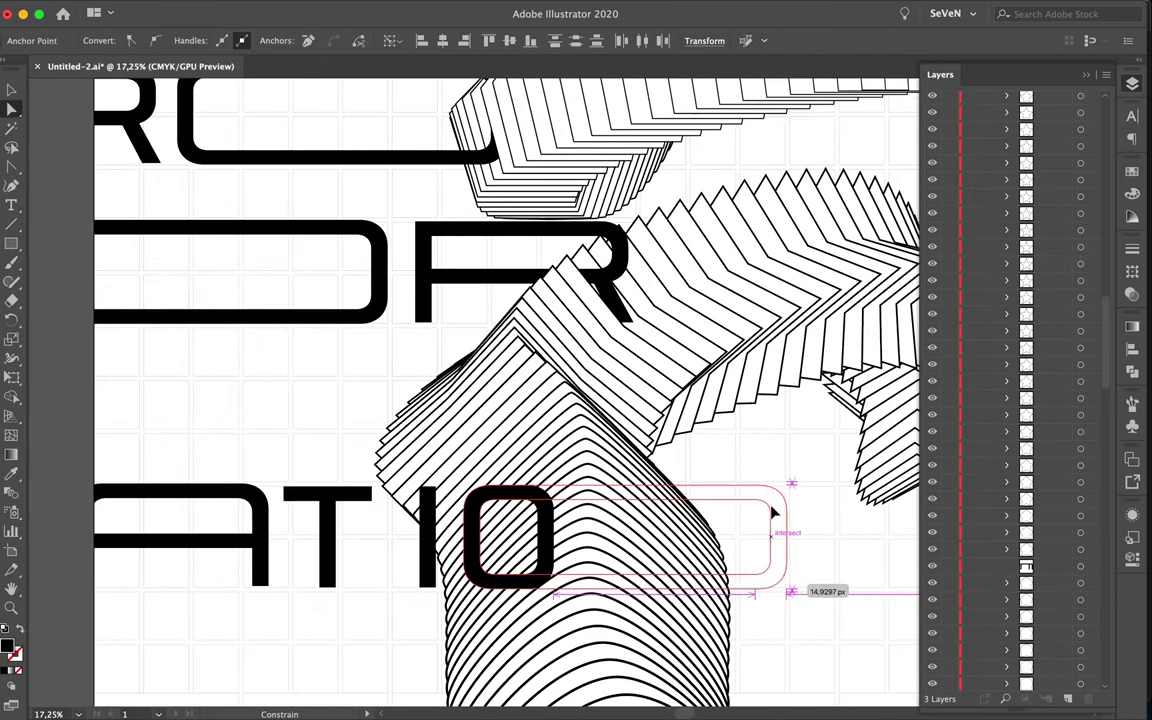
key("v")
Bring the stretched O in front of the hatching and zoom out to review the poster
scroll(1033, 224, "up", 5)
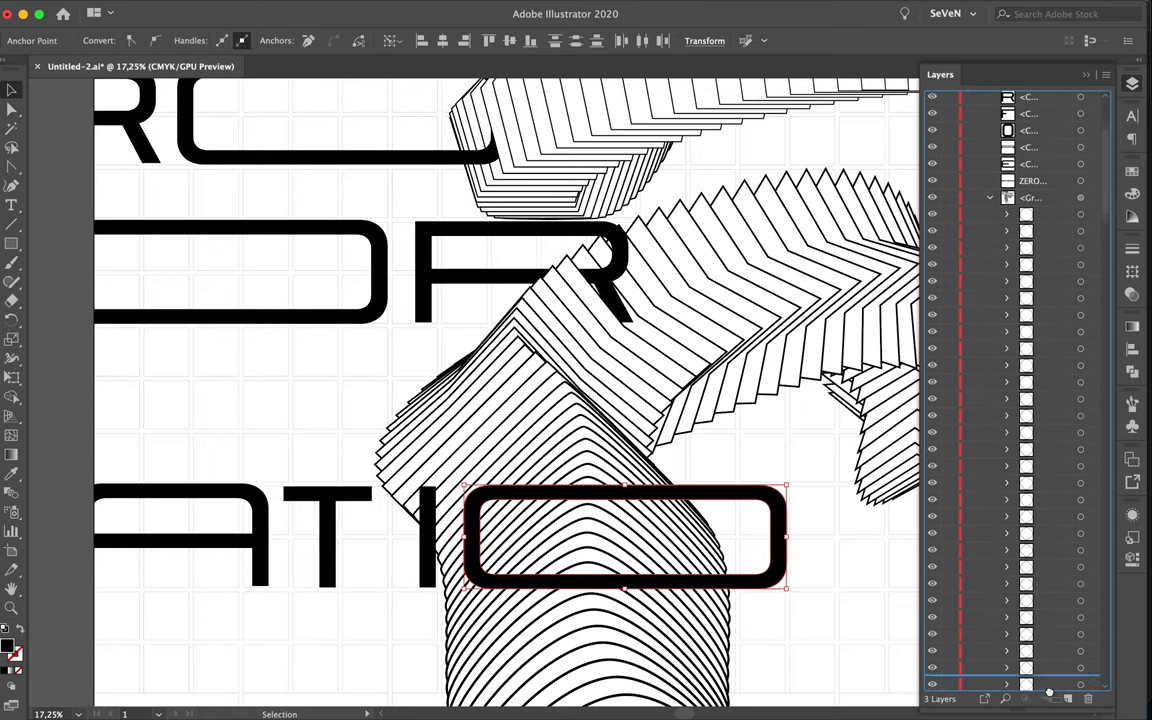
left_click_drag(1048, 683, 932, 518)
left_click_drag(1052, 201, 1049, 196)
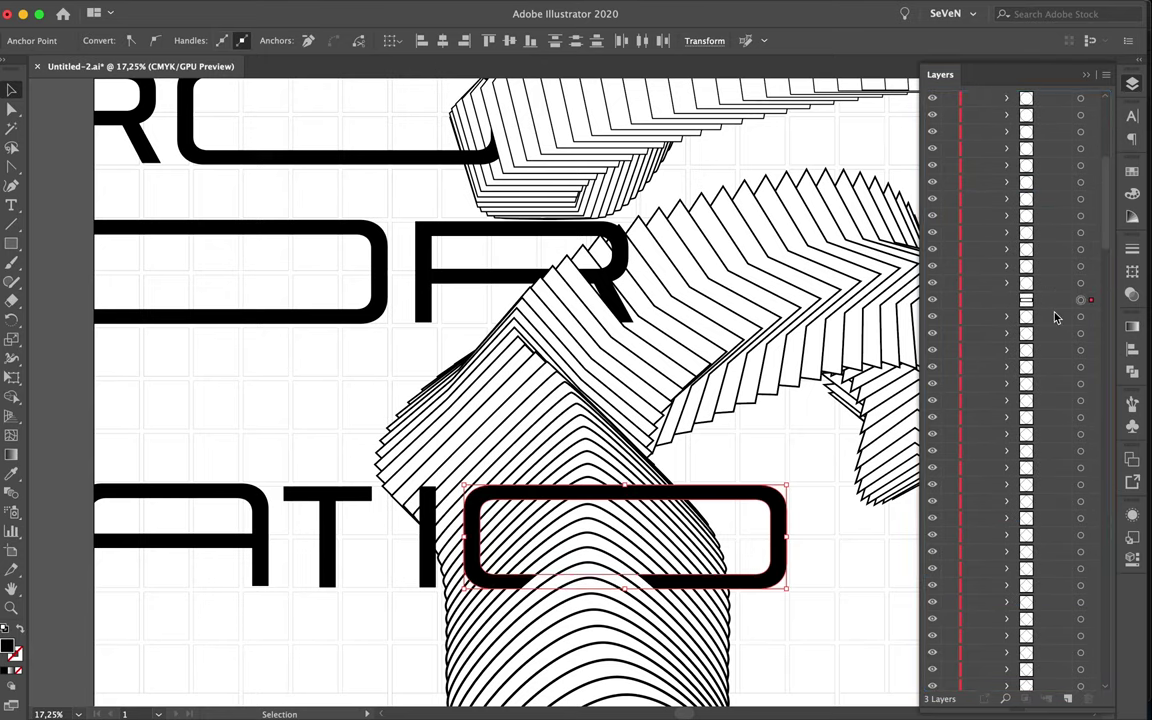
key("ctrl+minus")
key("ctrl+a")
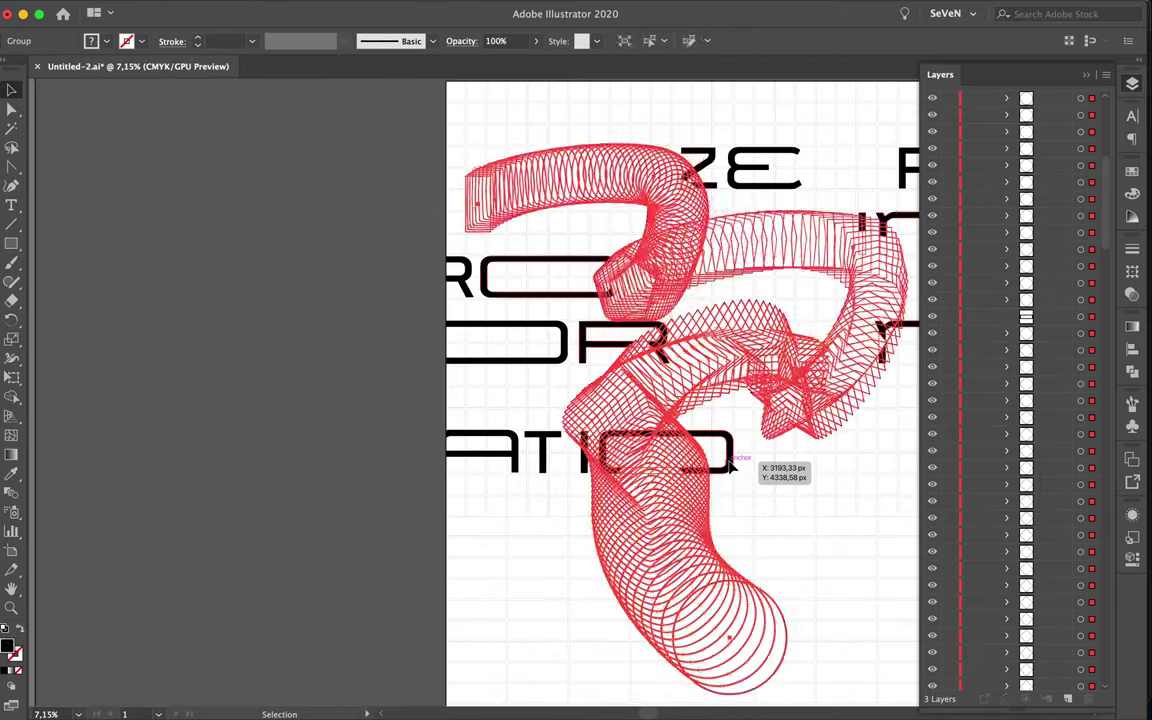
double_click(733, 466)
double_click(746, 535)
Draw an orange circle inside the tube's end circle and add a second copy beside it
scroll(694, 535, "down", 3)
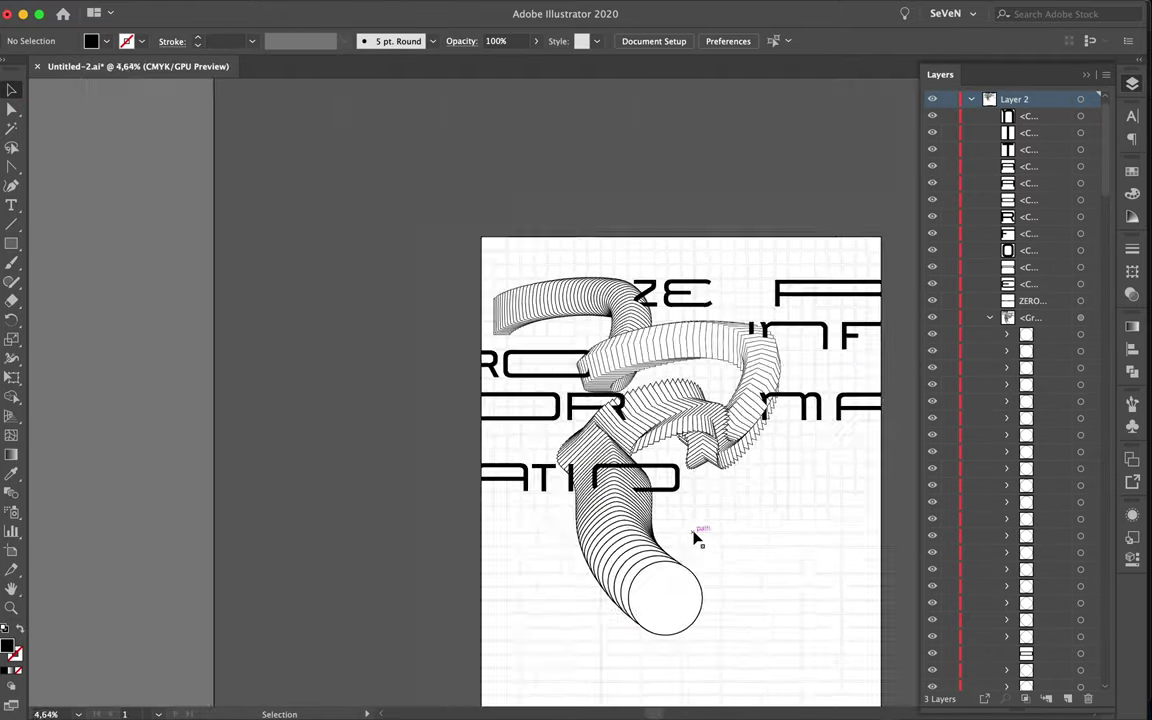
scroll(703, 401, "up", 2)
key("ctrl+a")
left_click(157, 216)
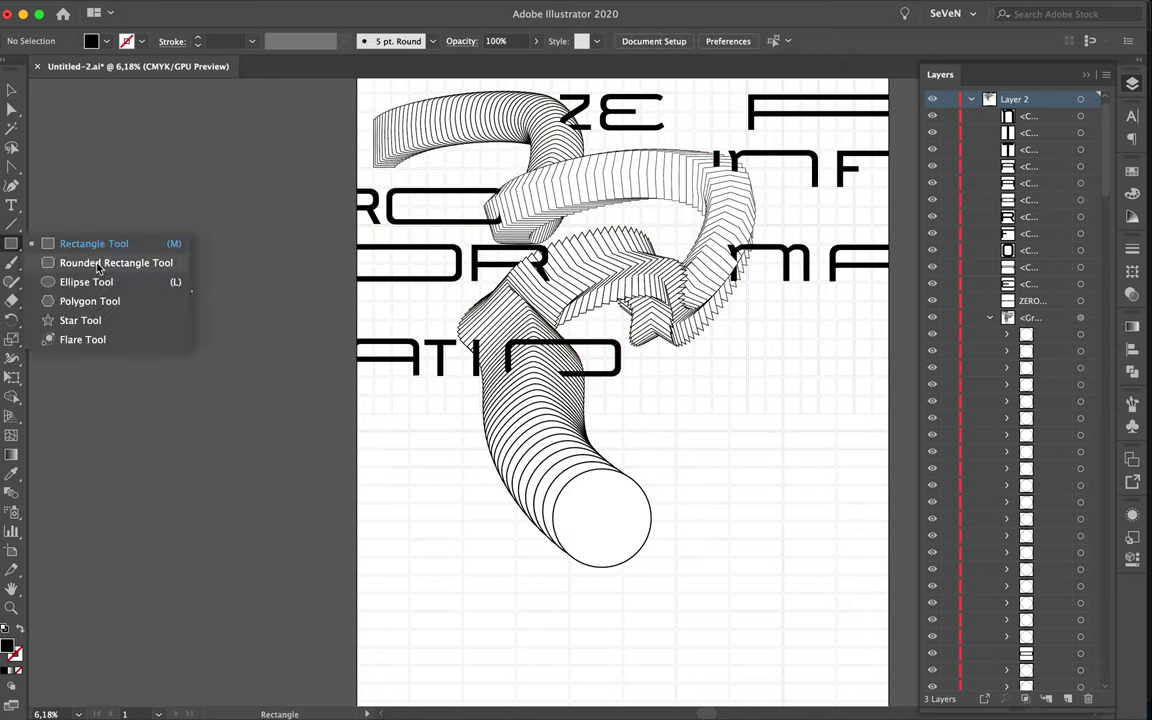
left_click_drag(12, 243, 90, 262)
left_click_drag(549, 487, 590, 527)
left_click(1131, 176)
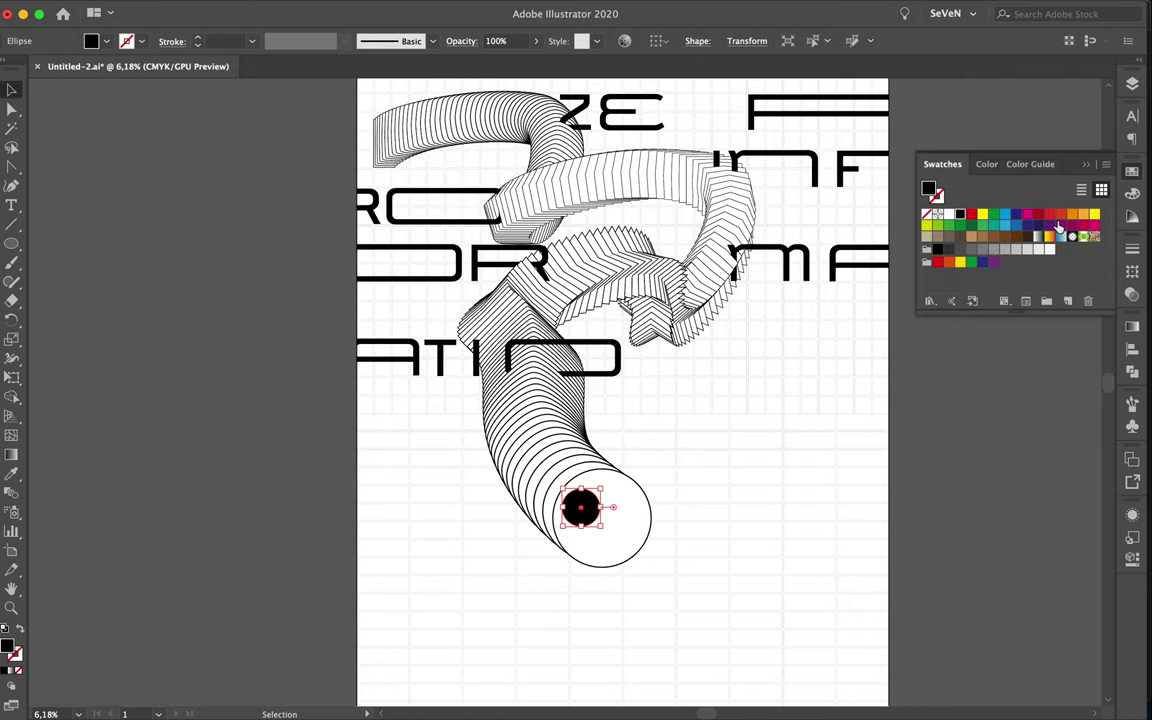
left_click_drag(628, 515, 630, 513)
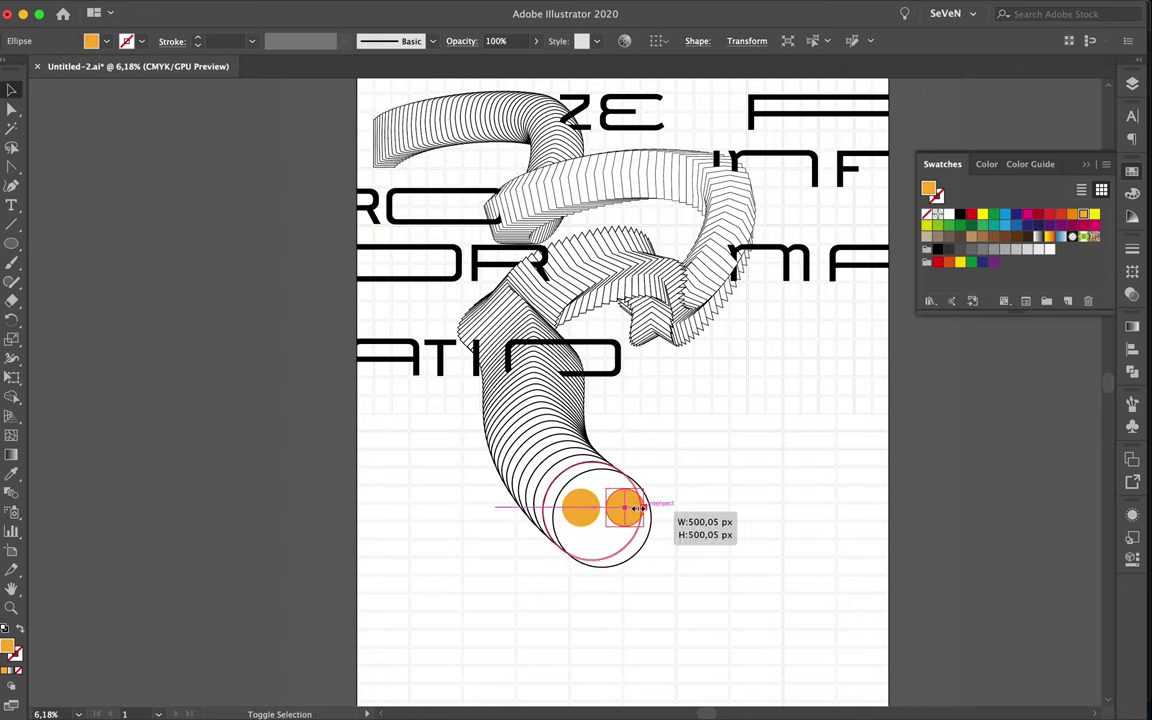
Recolour the stretched O shapes orange in isolation mode
scroll(755, 515, "up", 1)
double_click(600, 350)
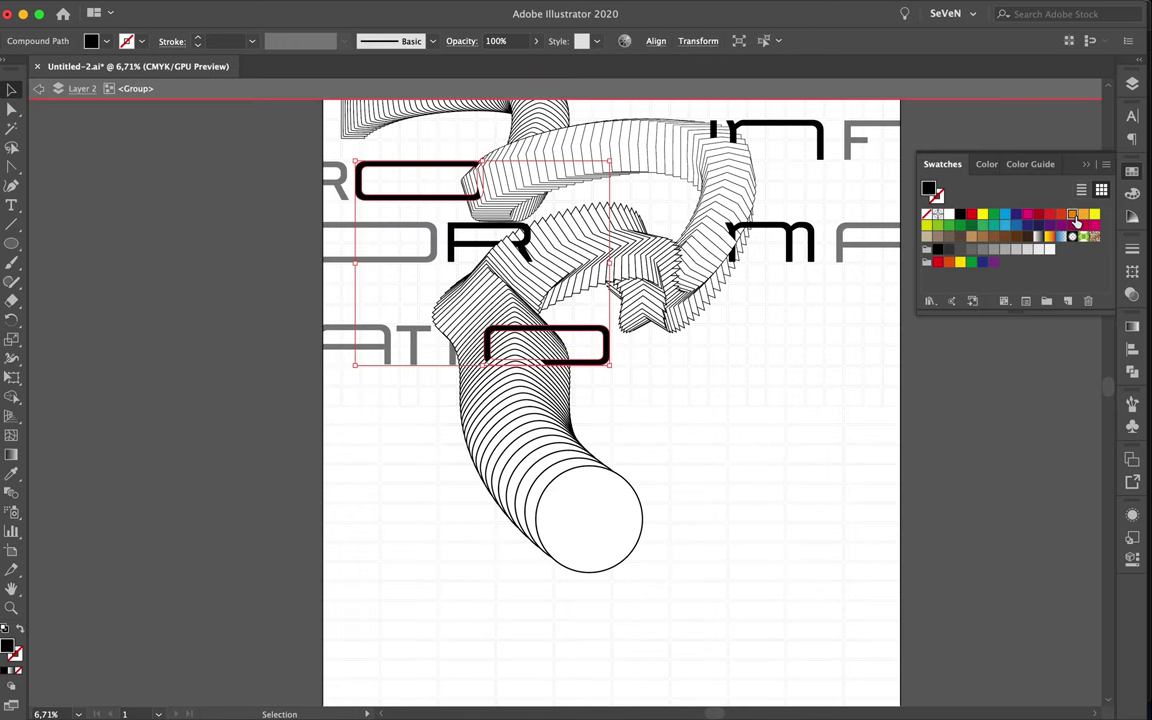
left_click(1074, 217)
double_click(866, 378)
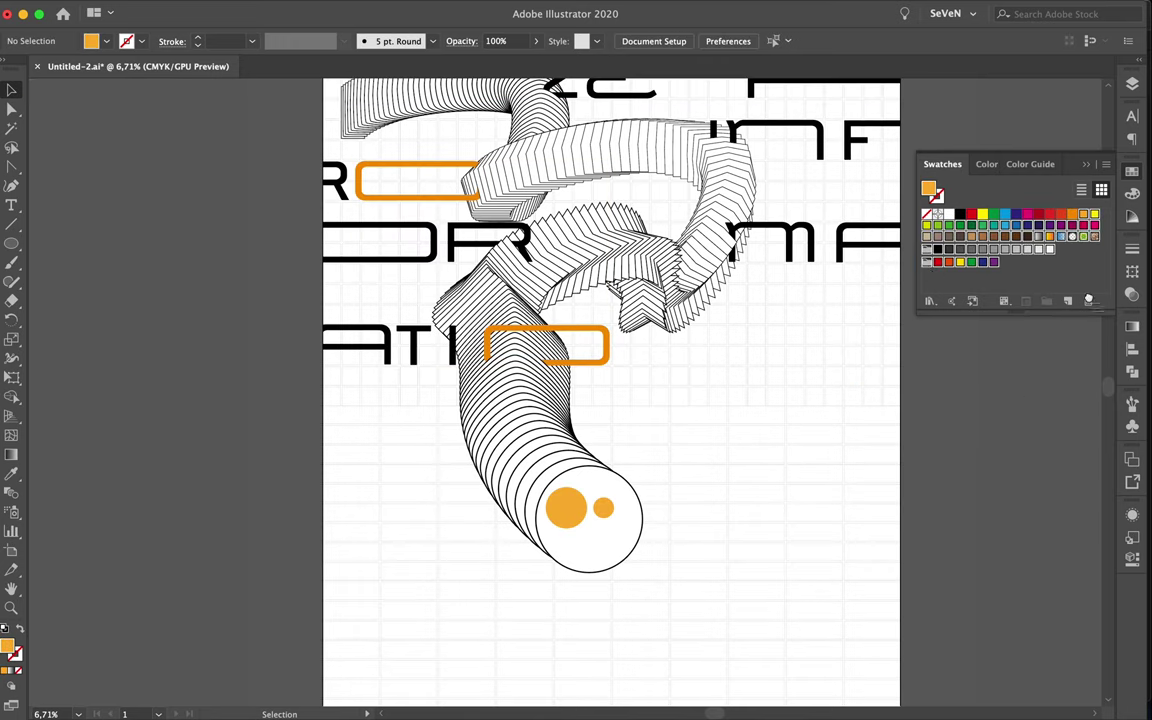
scroll(858, 367, "up", 2)
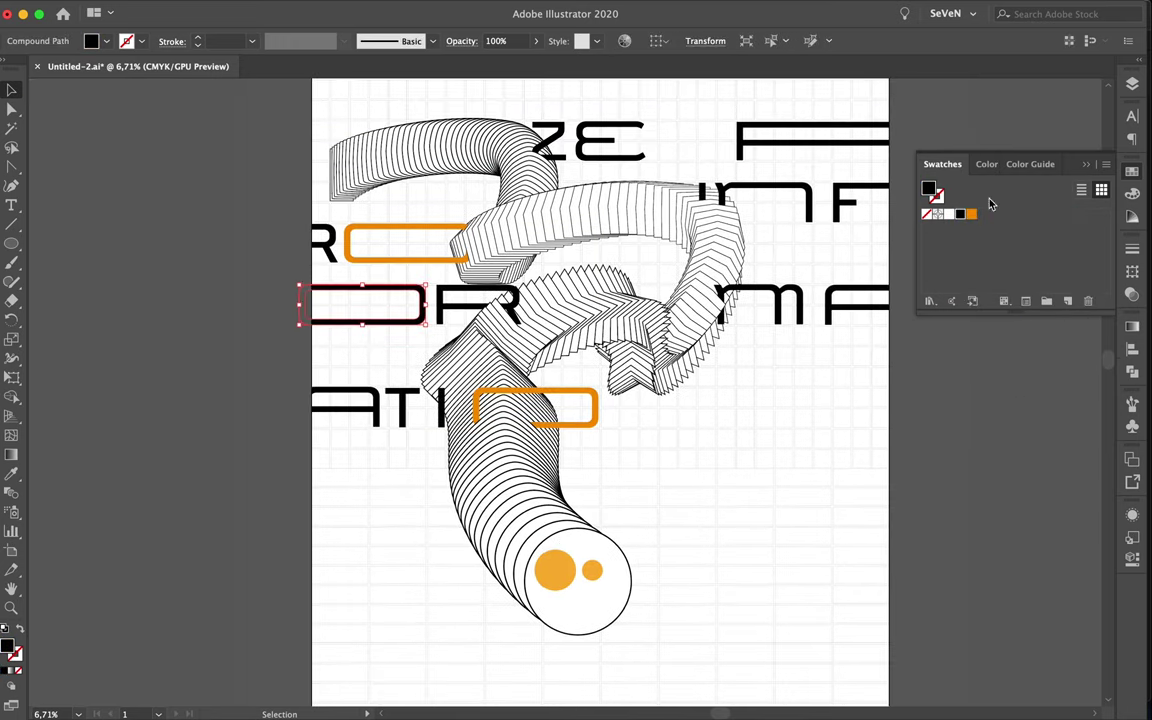
scroll(883, 350, "up", 3)
Stretch a grid cell into a larger rectangle and another down into a tall one
key("F7")
mouse_move(784, 344)
left_mouse_down()
mouse_move(605, 371)
mouse_move(758, 403)
mouse_move(633, 457)
left_mouse_up()
scroll(727, 403, "up", 2)
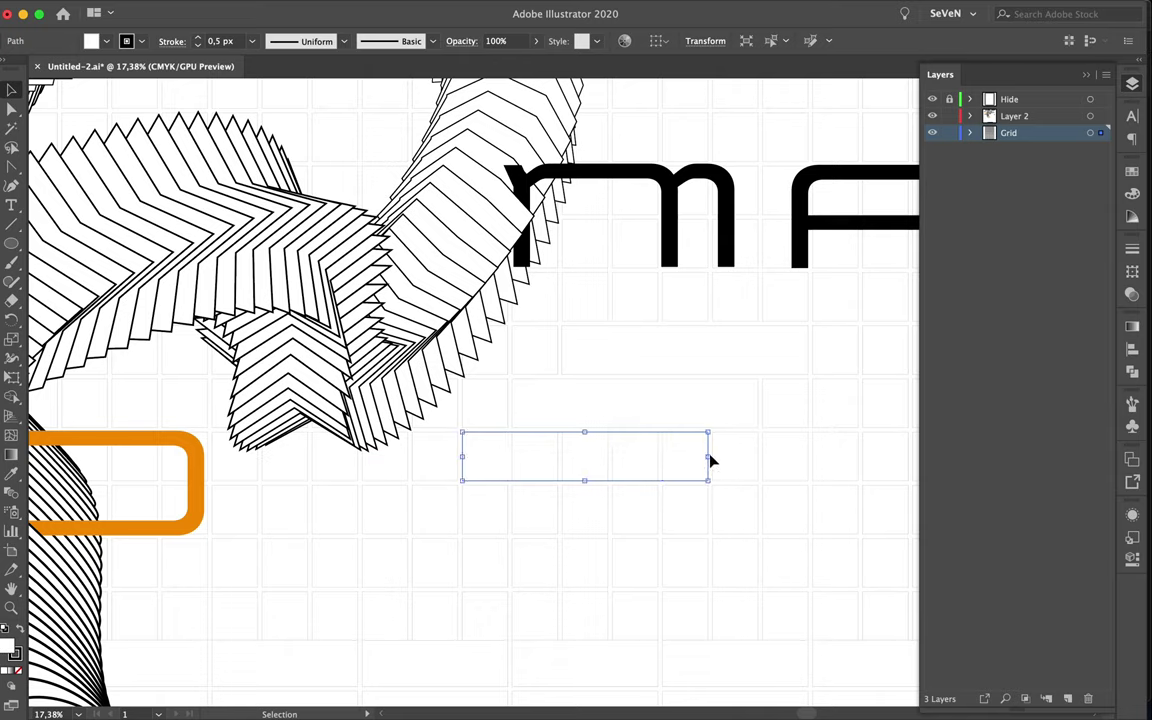
left_click(540, 458)
scroll(782, 422, "down", 3)
left_click(765, 330)
left_click_drag(787, 351, 786, 568)
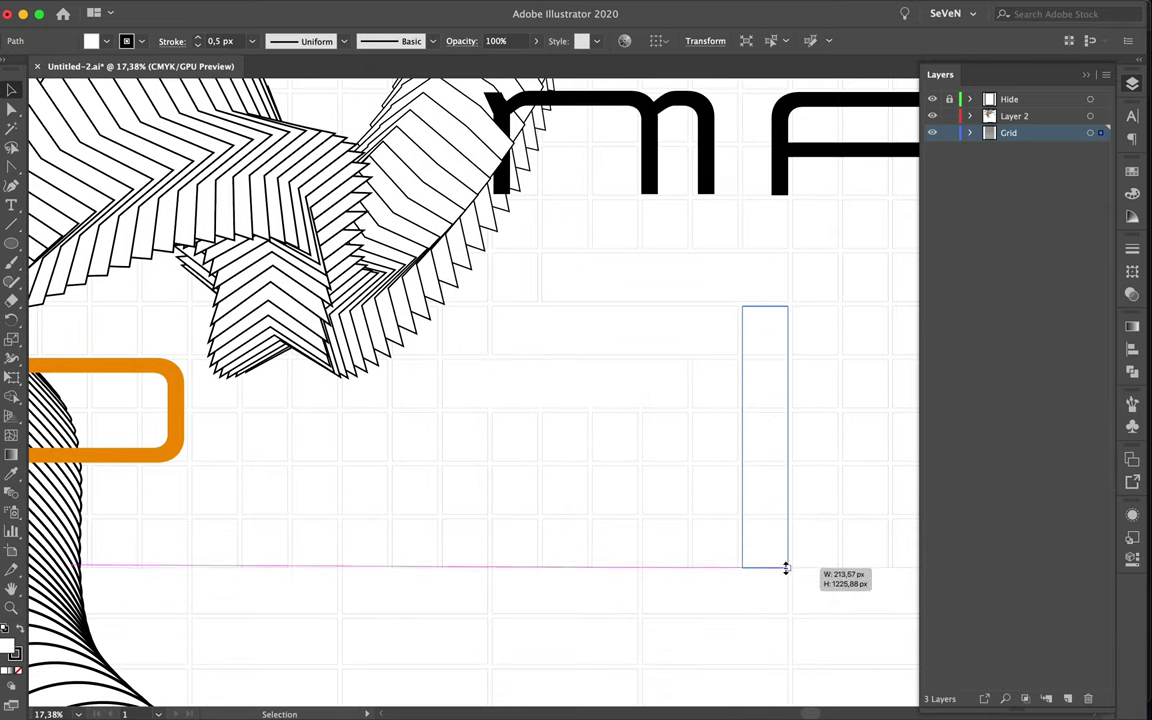
Lengthen two more grid cells downward over the row below
left_click(772, 420)
scroll(771, 398, "down", 3)
scroll(653, 327, "up", 2)
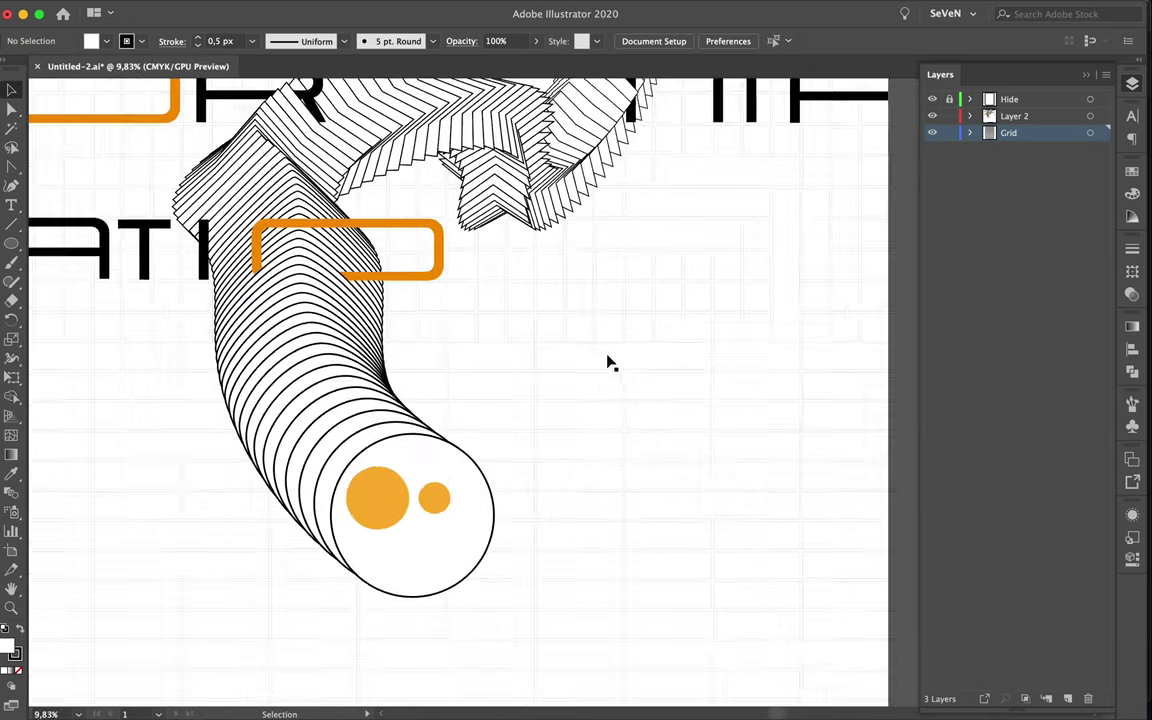
left_click_drag(577, 438, 577, 412)
left_click(675, 362)
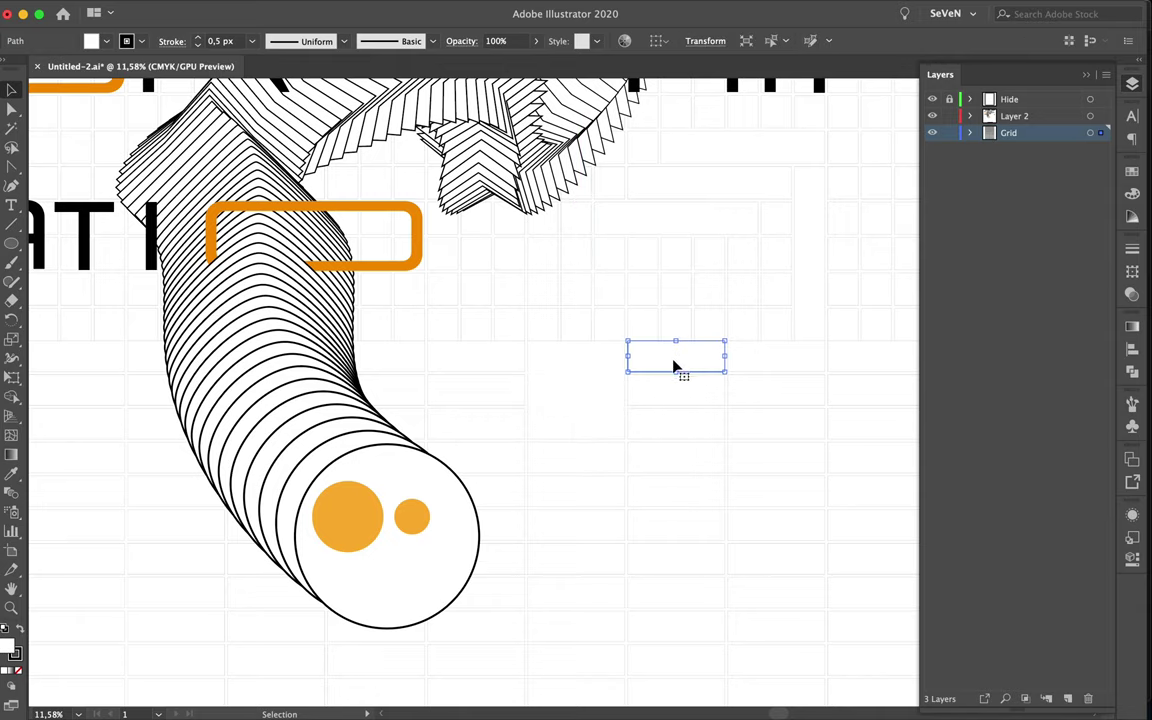
left_click_drag(676, 370, 681, 471)
Widen a grid cell sideways across the neighbouring column
left_click(591, 334)
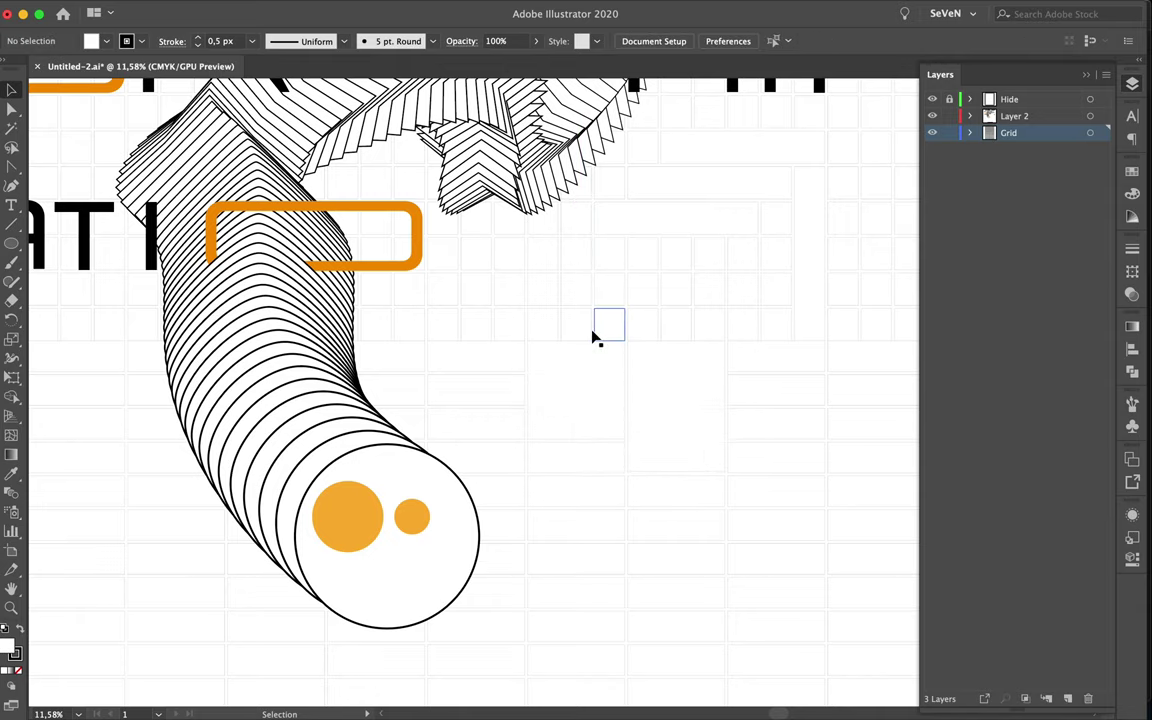
scroll(591, 334, "up", 2)
mouse_move(604, 321)
left_mouse_down()
mouse_move(625, 324)
mouse_move(406, 327)
left_mouse_up()
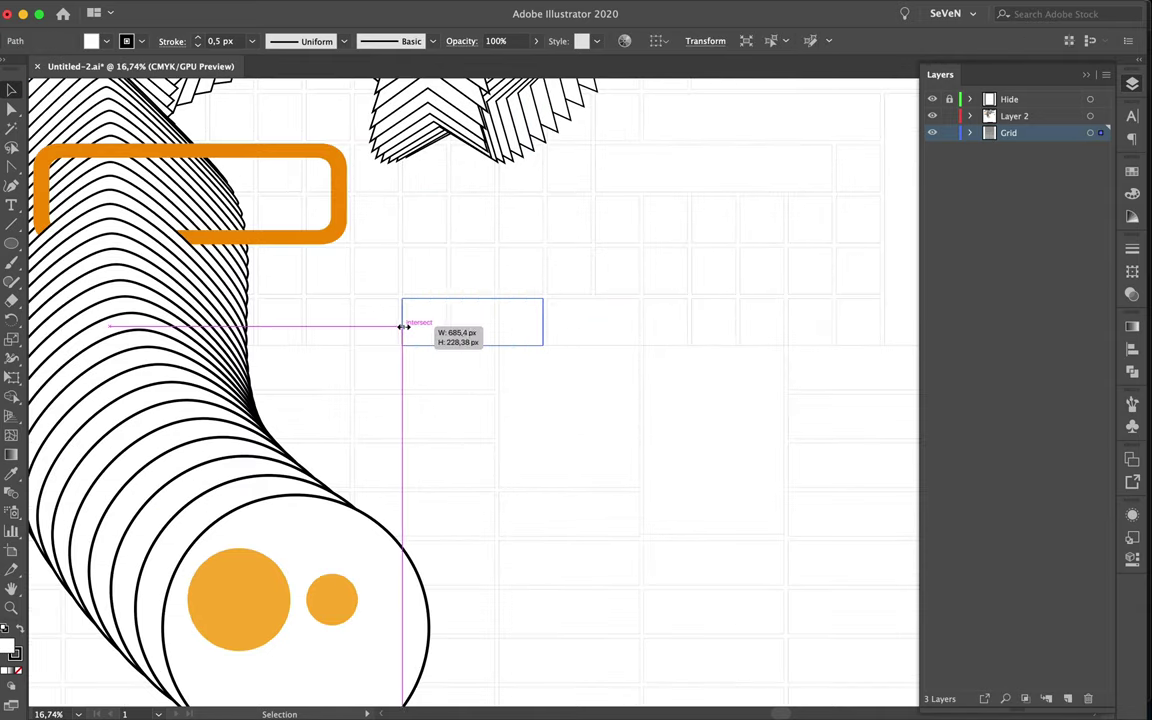
left_click(460, 321)
scroll(460, 321, "up", 2)
left_click(437, 295)
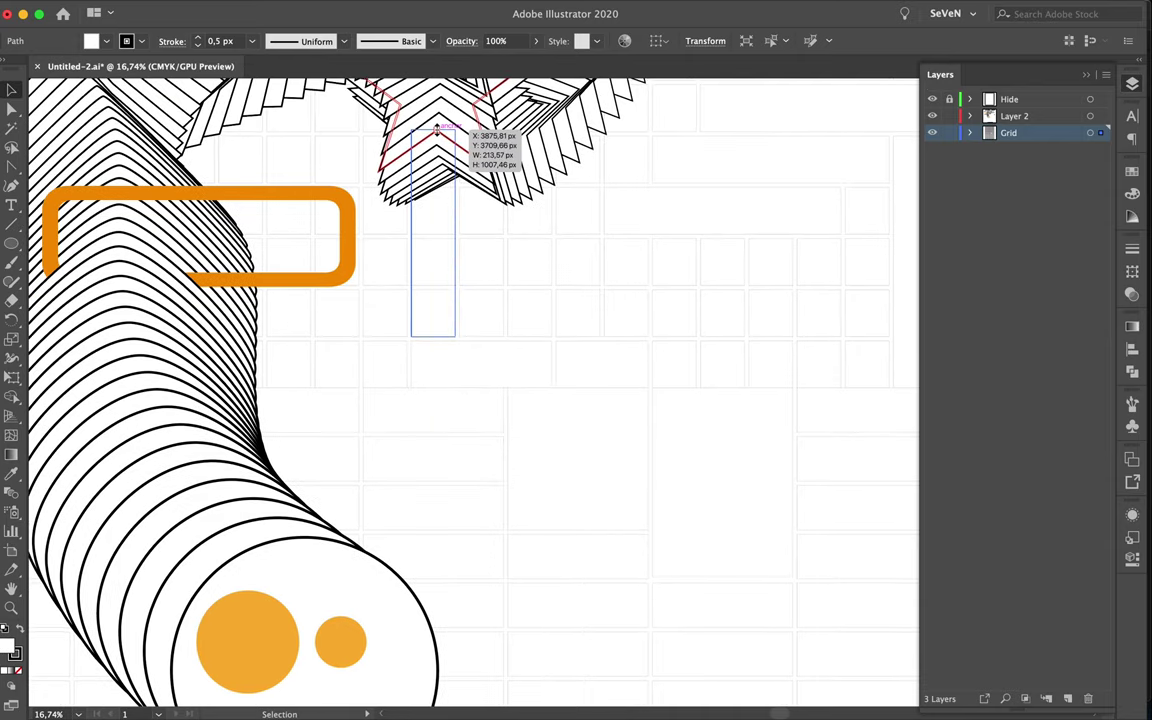
scroll(447, 195, "up", 2)
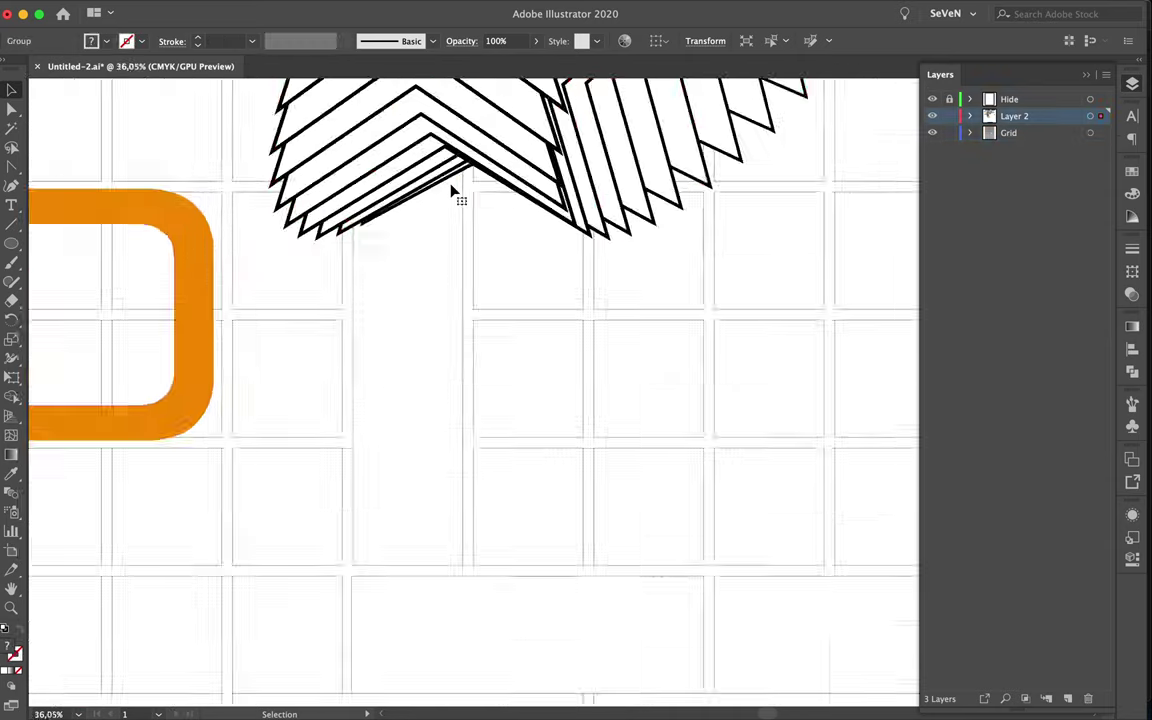
left_click(457, 187)
scroll(400, 210, "down", 4)
scroll(320, 232, "left", 5)
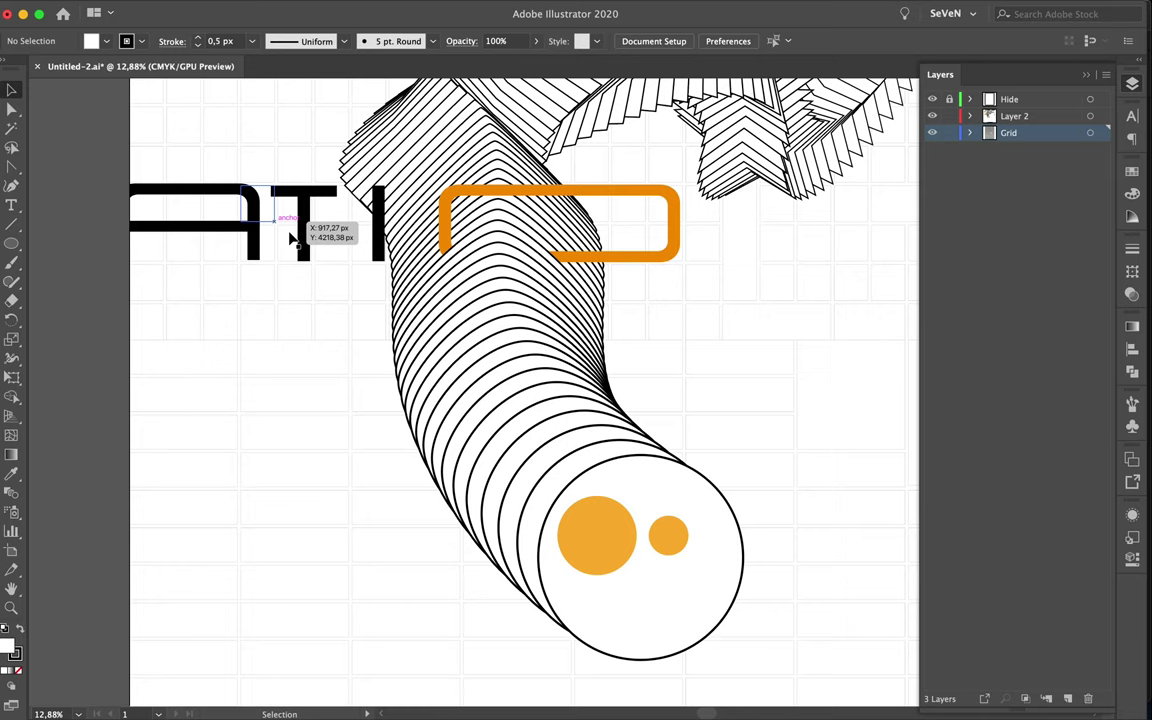
Add a new empty layer positioned above Layer 2
left_click(1104, 136)
left_click(1067, 698)
left_click_drag(1055, 114, 1105, 112)
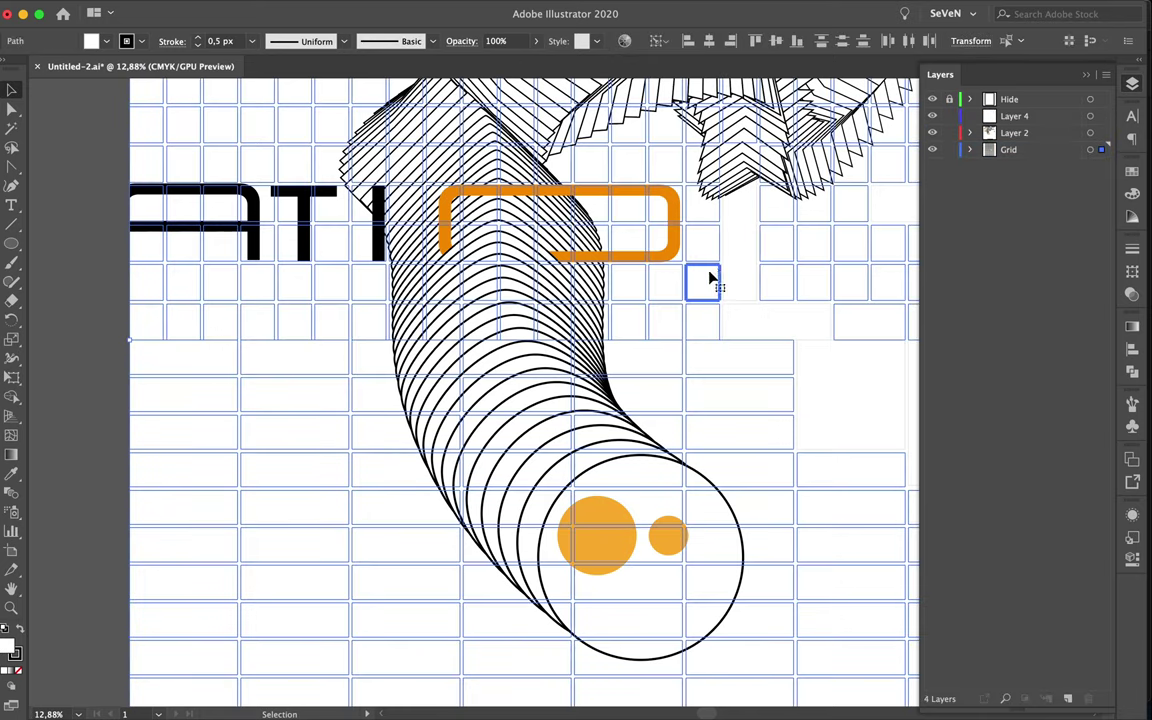
left_click(710, 278)
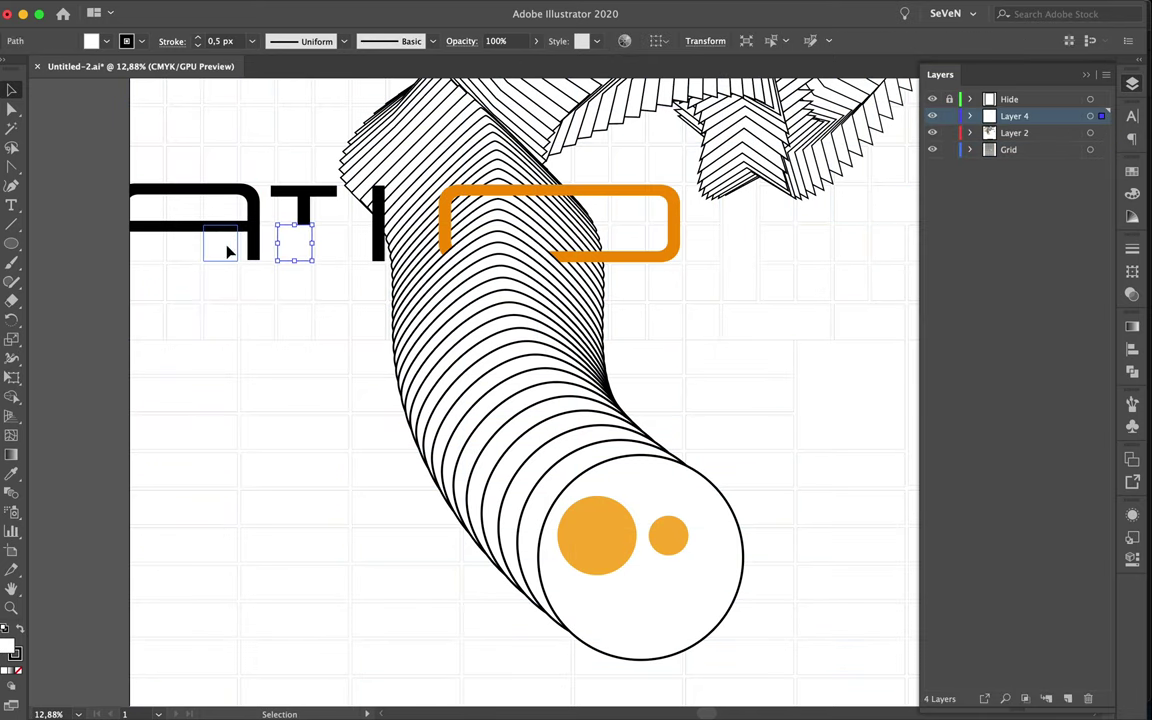
Stretch a grid cell wide across its row
left_click(879, 316)
scroll(878, 311, "down", 2)
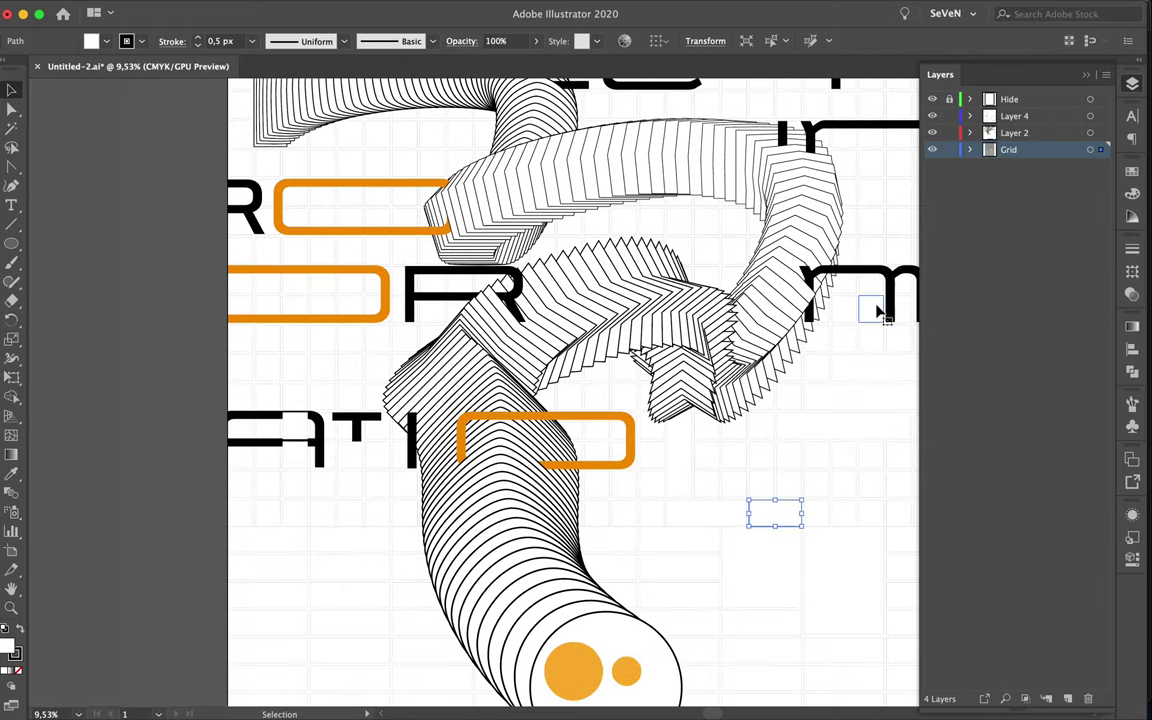
scroll(265, 344, "up", 2)
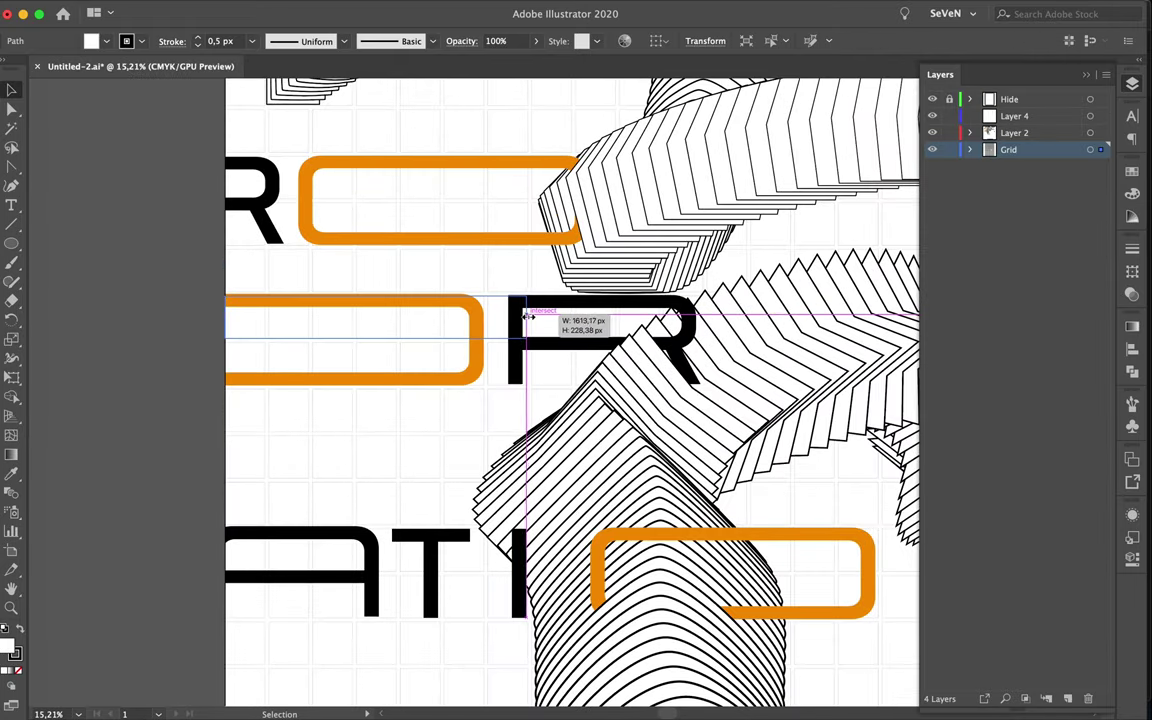
scroll(527, 316, "up", 2)
left_click_drag(527, 316, 470, 308)
left_click(208, 332)
Stretch a cell down across two rows and widen a top cell across several columns
scroll(225, 289, "down", 2)
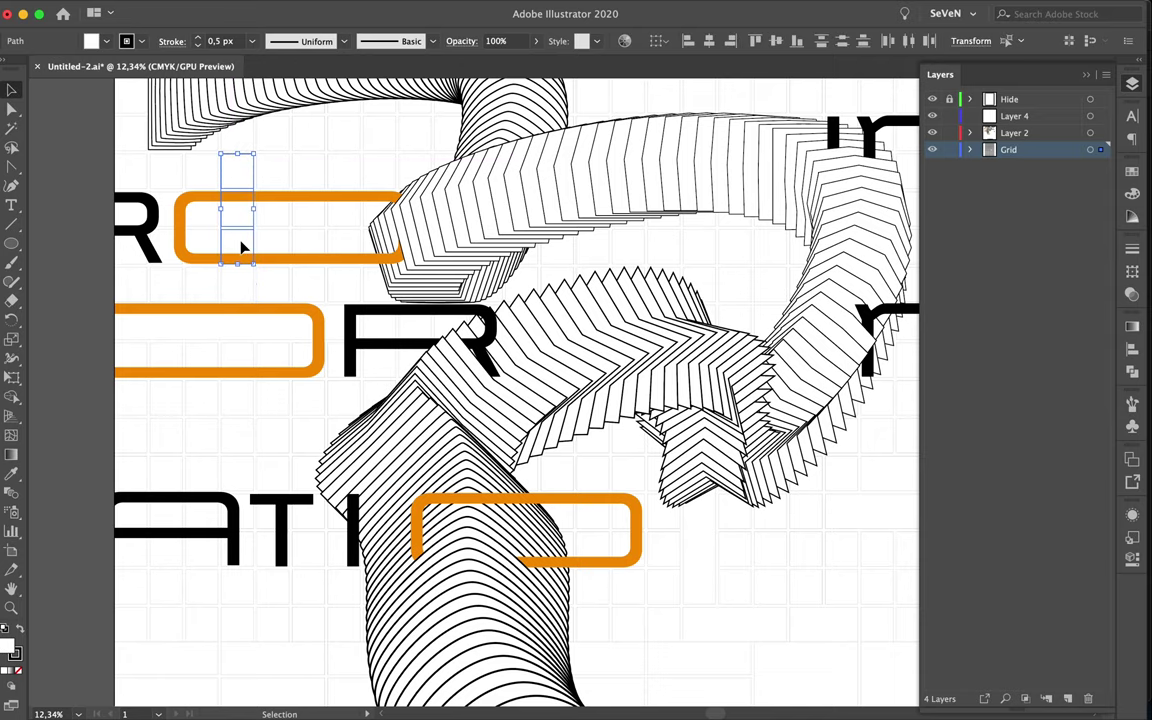
scroll(241, 247, "down", 3)
scroll(543, 200, "up", 3)
left_click_drag(548, 200, 561, 346)
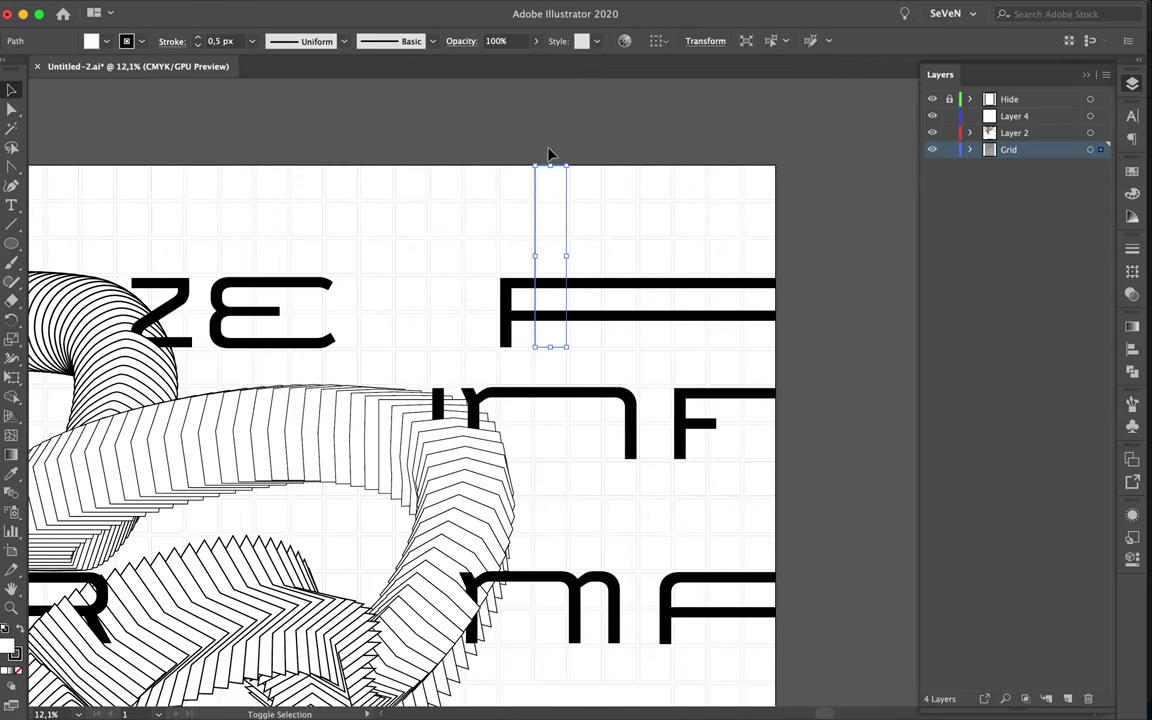
left_click(625, 325)
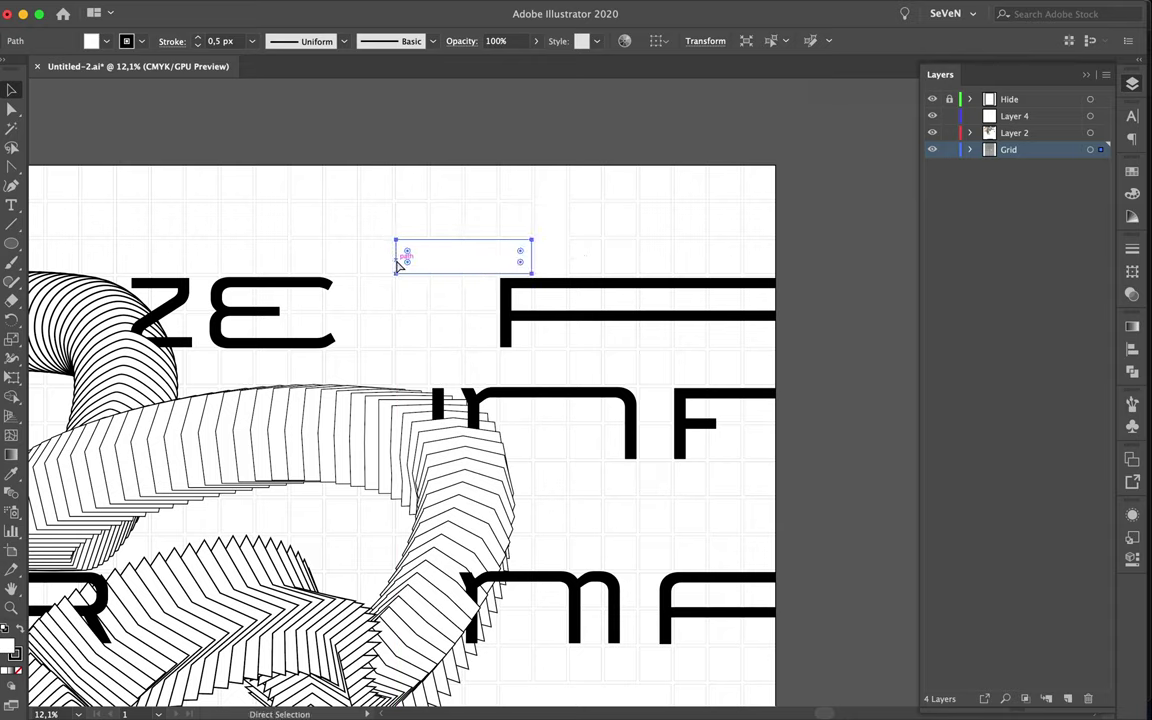
scroll(519, 265, "up", 3)
left_click(380, 236)
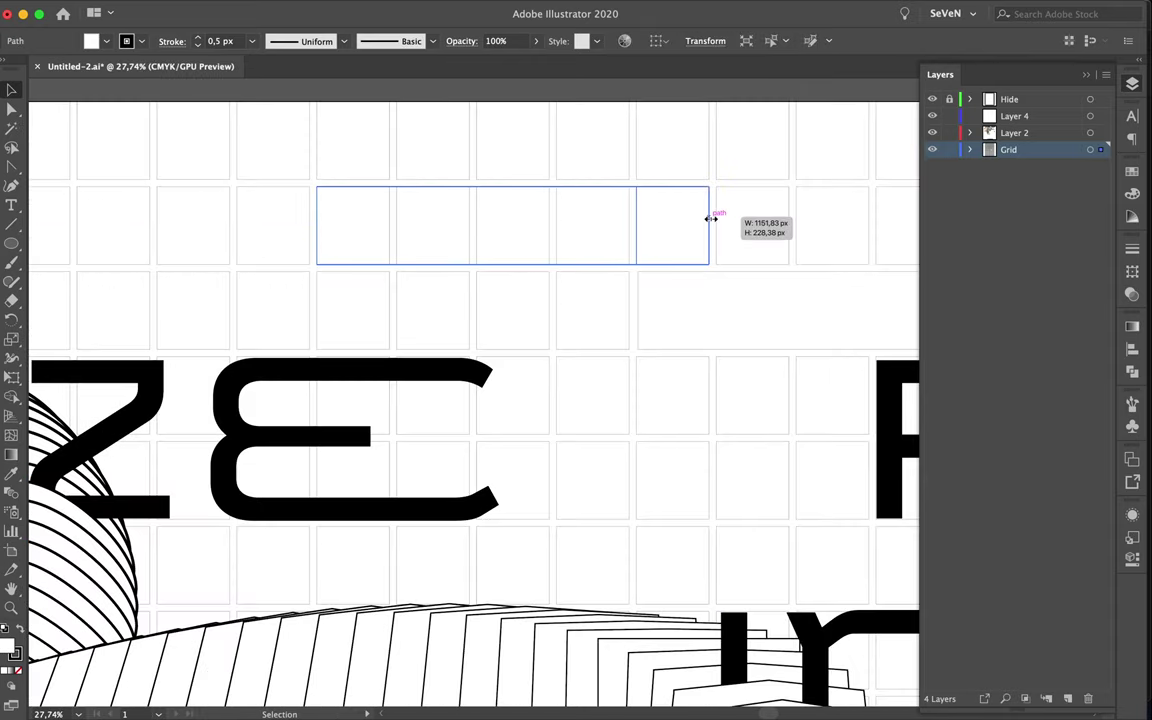
mouse_move(390, 222)
left_mouse_down()
mouse_move(698, 243)
mouse_move(643, 275)
left_mouse_up()
Stretch another grid cell across three columns
scroll(698, 243, "down", 3)
scroll(676, 257, "up", 1)
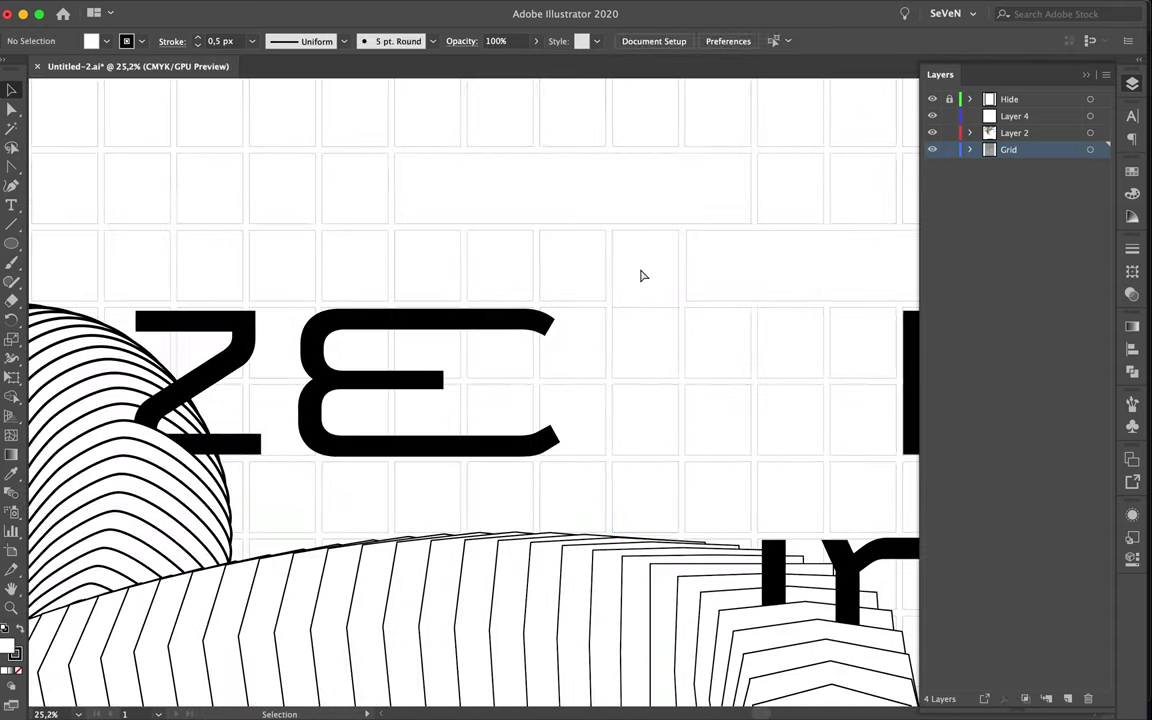
scroll(643, 275, "down", 2)
scroll(658, 512, "down", 2)
scroll(337, 419, "up", 2)
left_click(305, 434)
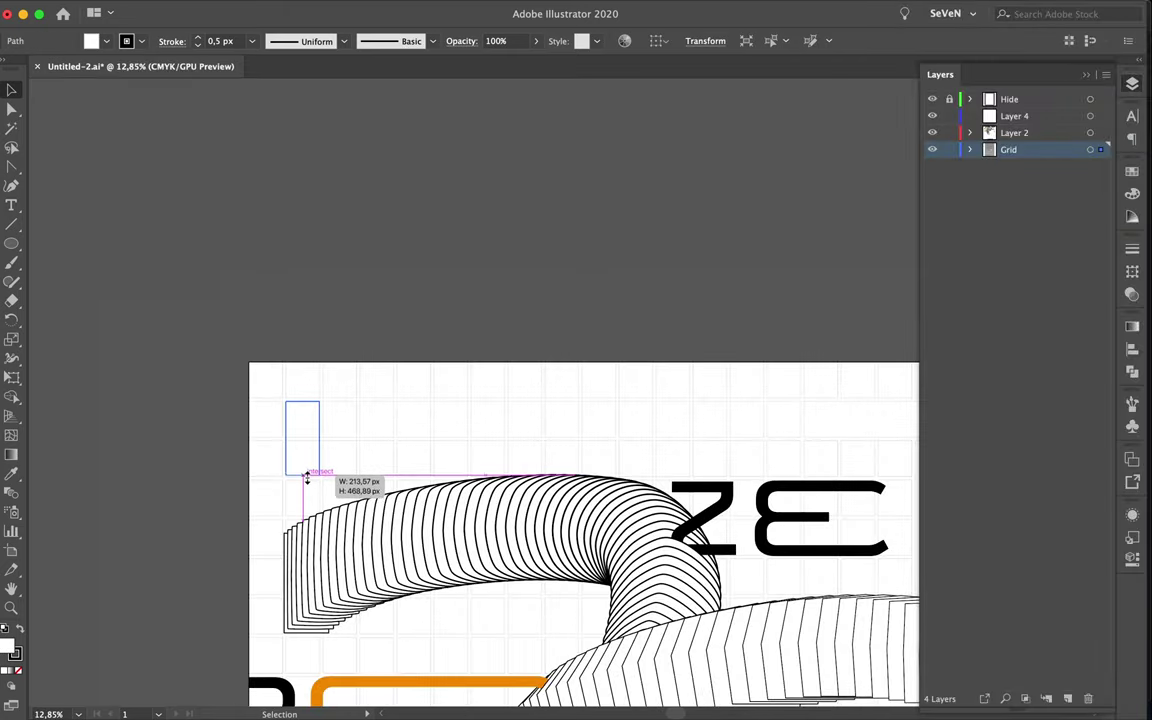
left_click(300, 447)
scroll(300, 447, "up", 2)
left_click_drag(573, 477, 573, 477)
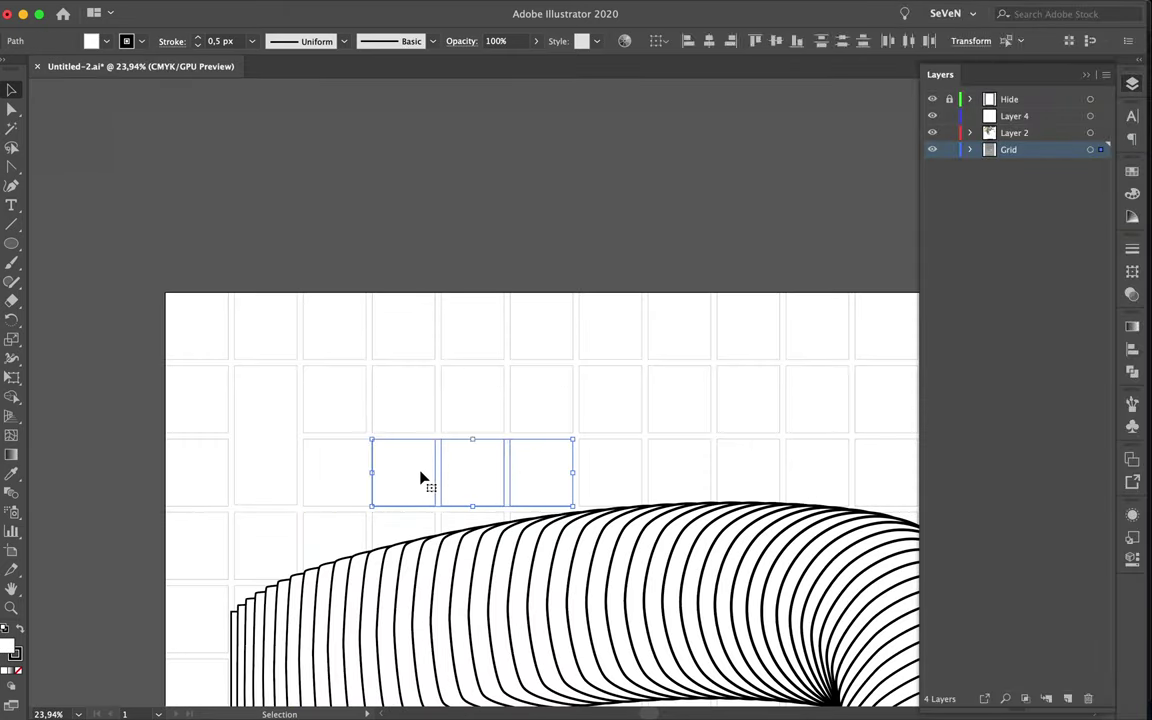
left_click(368, 397)
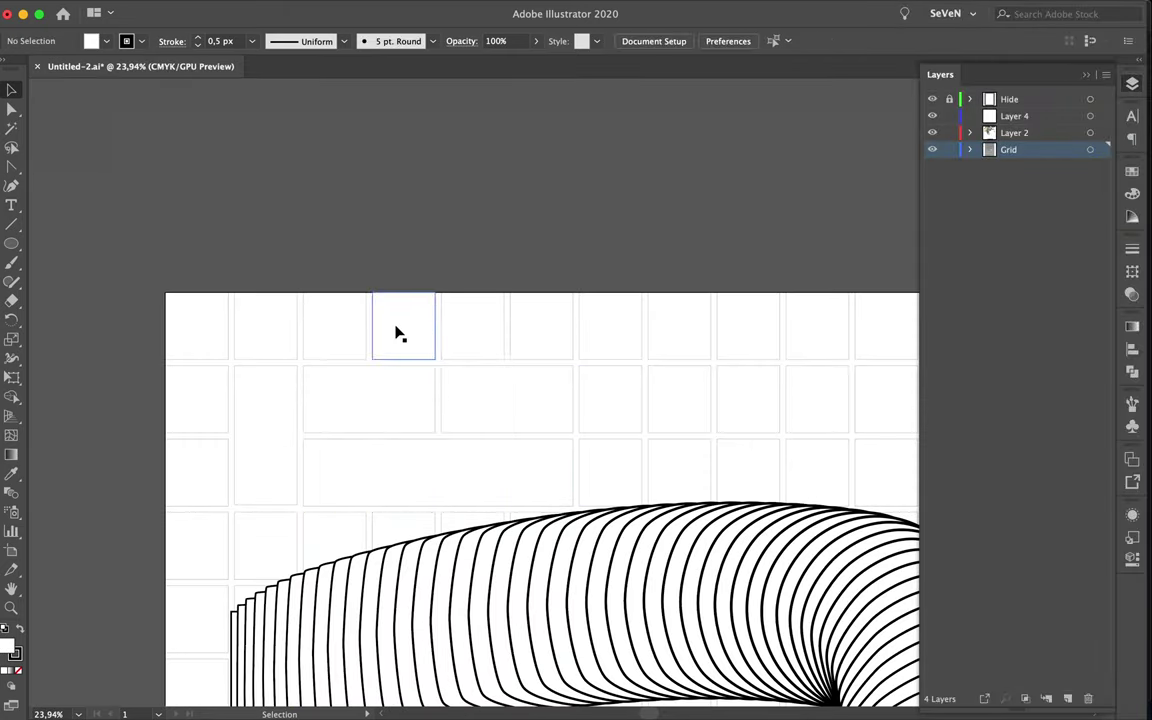
Stretch a cell at the artboard's right edge down across three rows
scroll(398, 333, "down", 1)
scroll(252, 420, "right", 10)
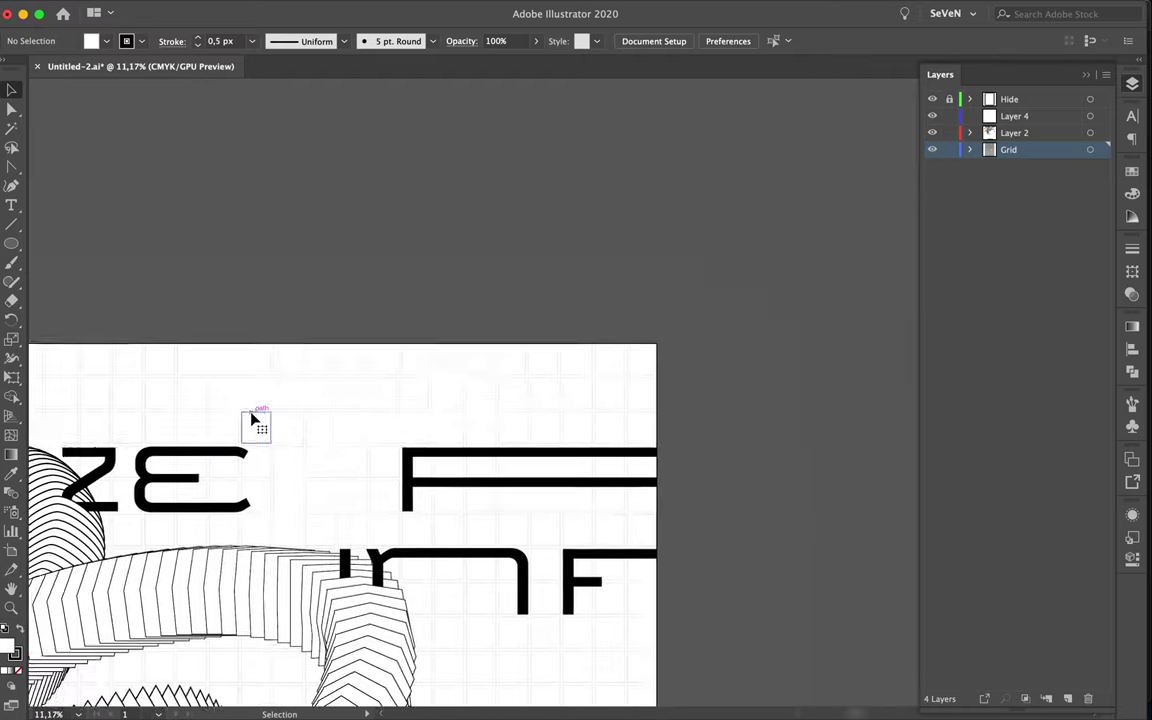
scroll(507, 362, "down", 1)
key("a")
left_click_drag(540, 326, 536, 467)
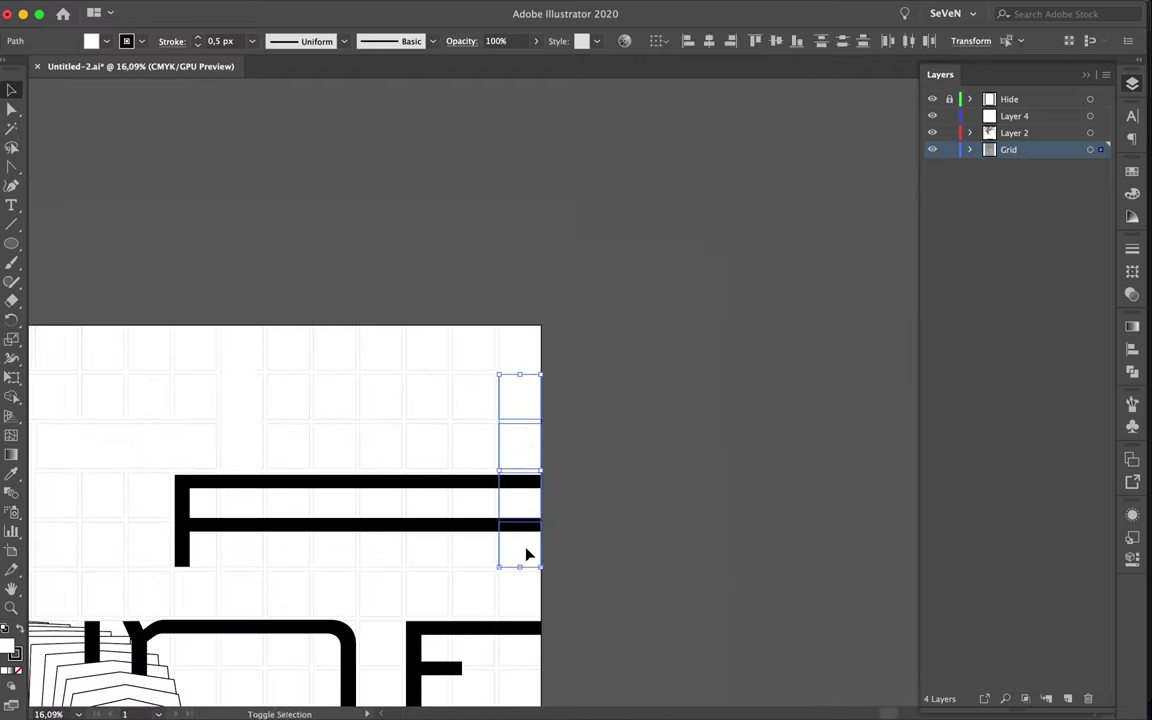
left_click(477, 424)
key("a")
left_click_drag(457, 396, 268, 400)
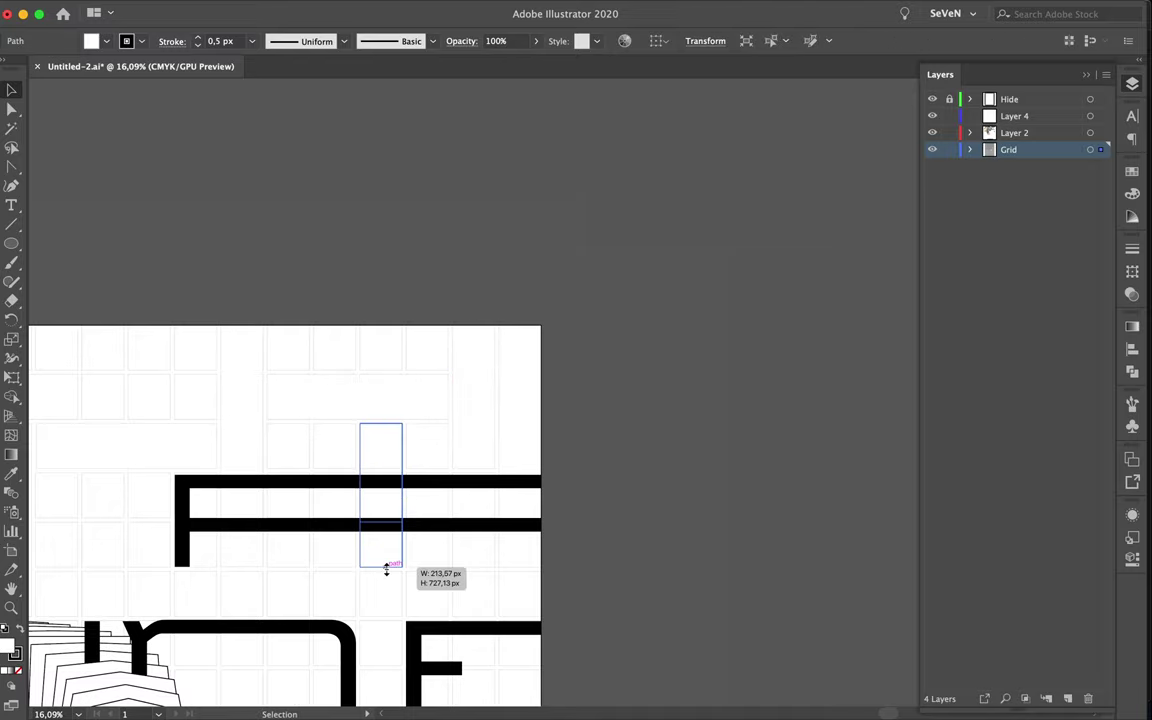
left_click(389, 504)
scroll(389, 506, "down", 5)
Lock the Grid layer and make Layer 4 active for the #18 text below the tube
scroll(388, 507, "down", 5)
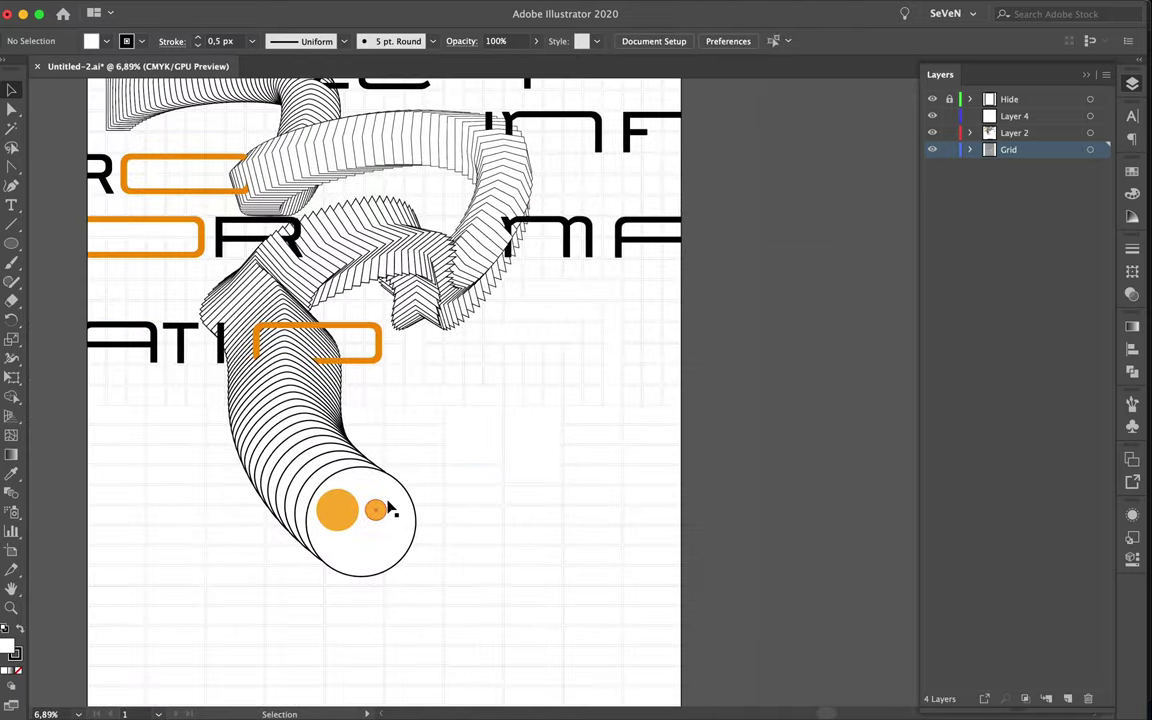
key("t")
left_click(386, 481)
key("ctrl+z")
left_click(949, 149)
left_click(1012, 116)
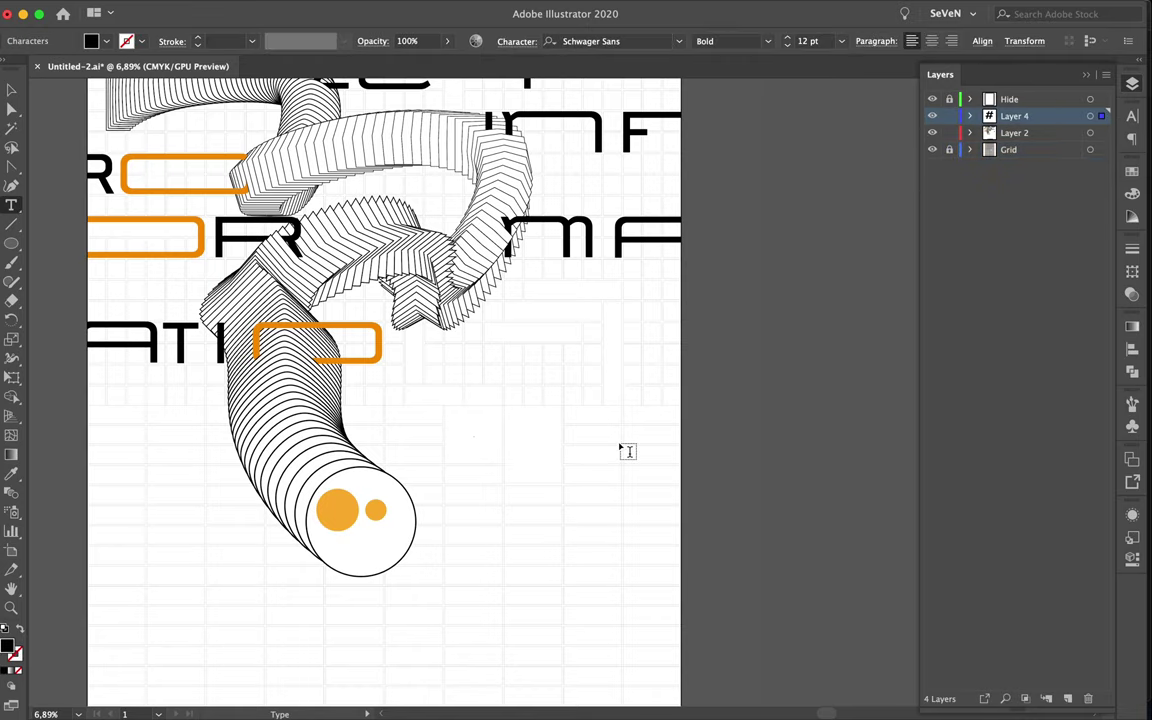
Enlarge #18 to about 1281 pt, set its weight to Thin, and position it
left_click_drag(495, 437, 677, 497)
key("ctrl+t")
left_click(1040, 154)
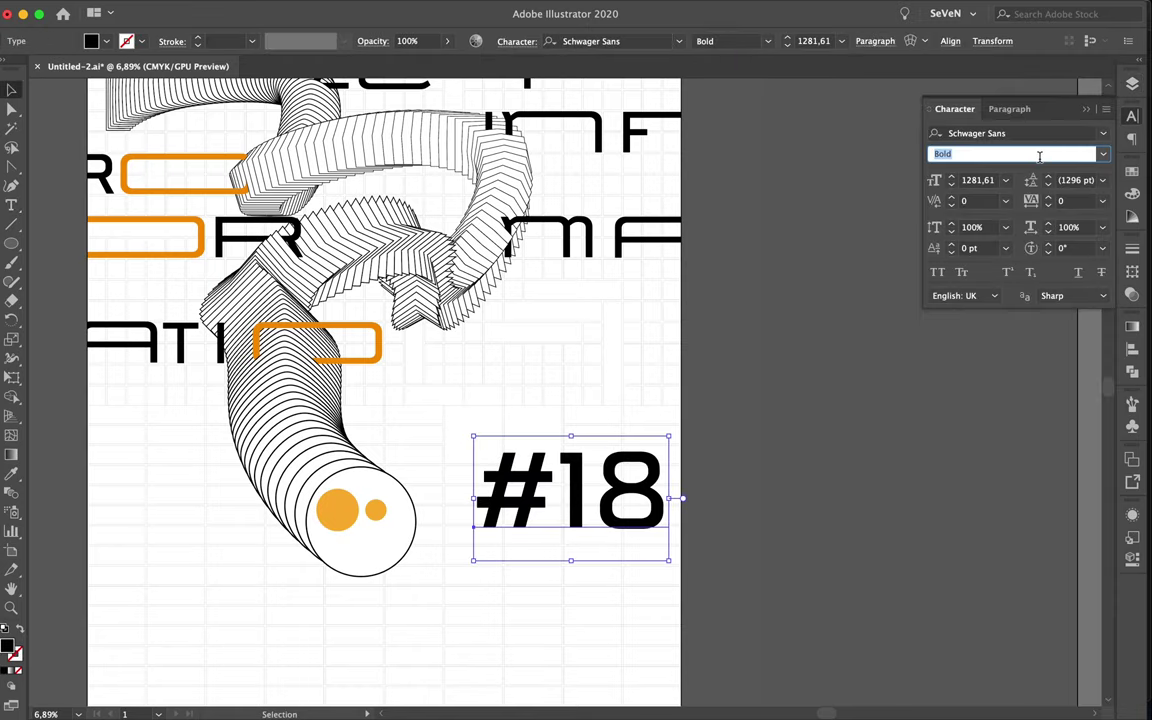
key("Up")
key("Up")
key("Up")
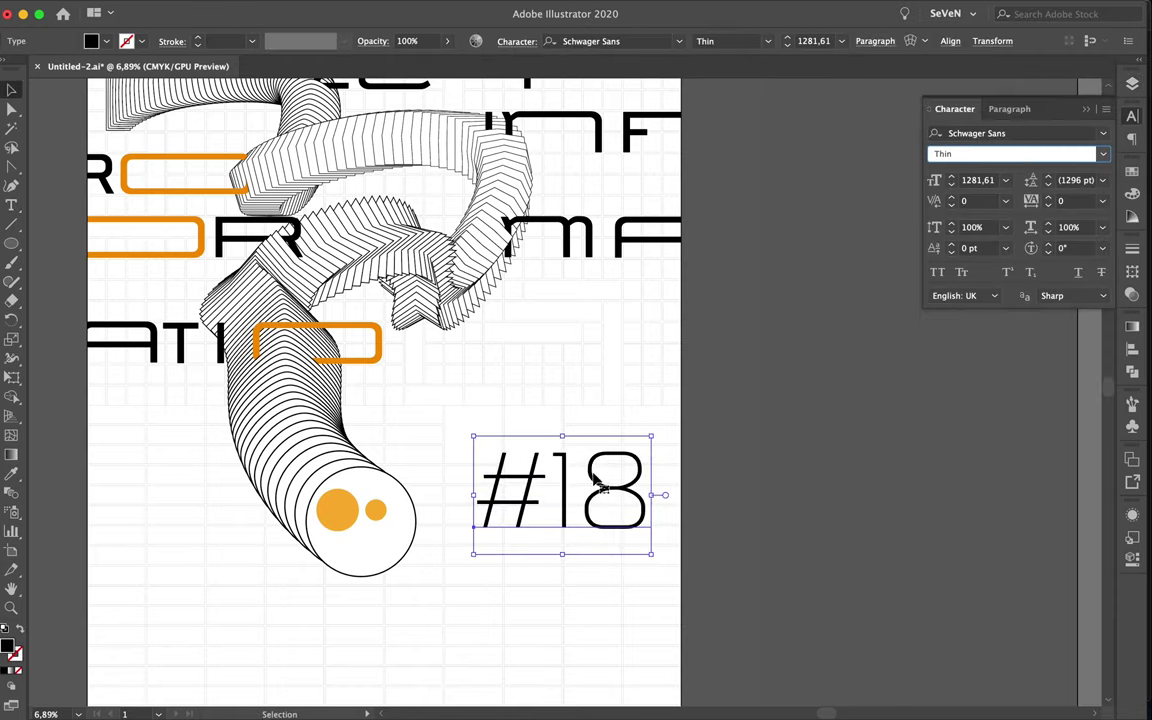
left_click_drag(587, 550, 587, 275)
left_click_drag(560, 350, 605, 425)
scroll(530, 390, "up", 2)
left_click_drag(532, 308, 532, 300)
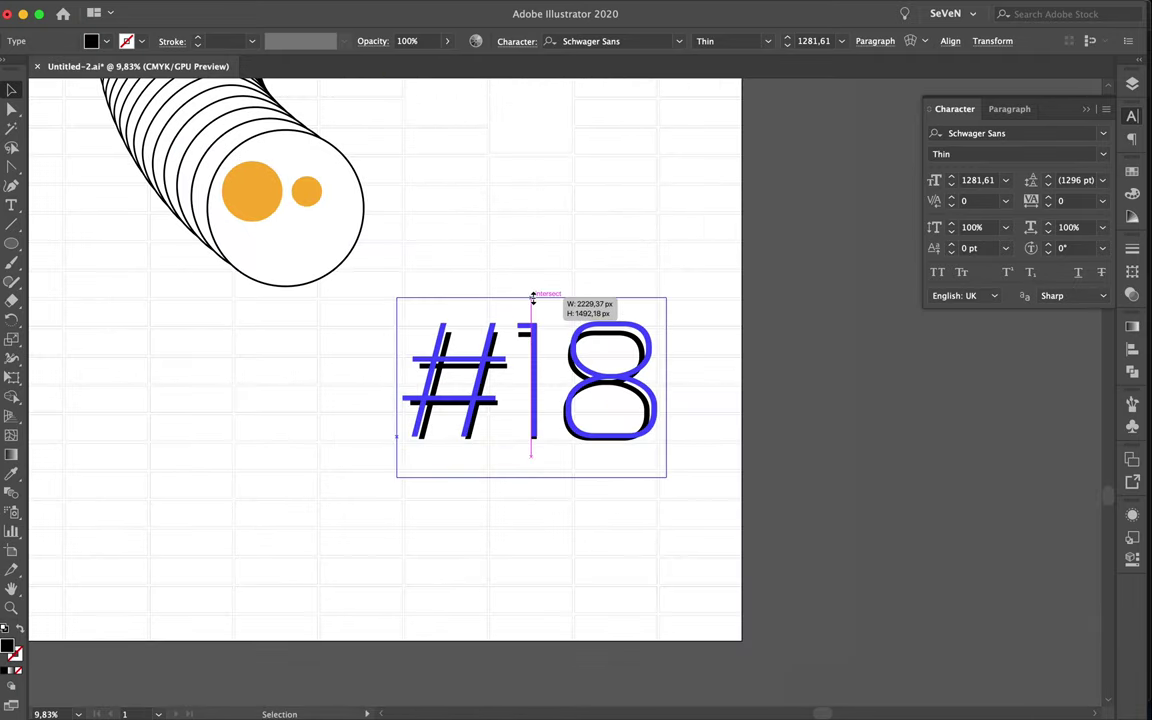
left_click_drag(529, 473, 529, 477)
left_click_drag(532, 368, 522, 301)
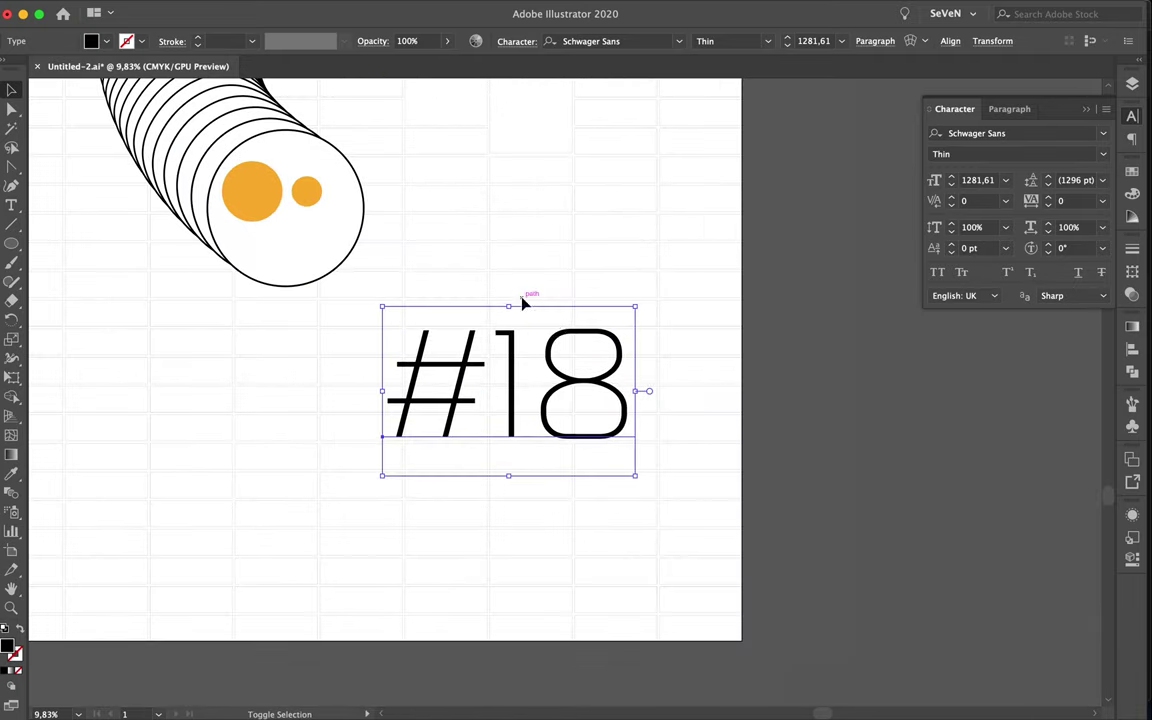
Convert #18 to outlines and nudge the outlined group into place
left_click(236, 8)
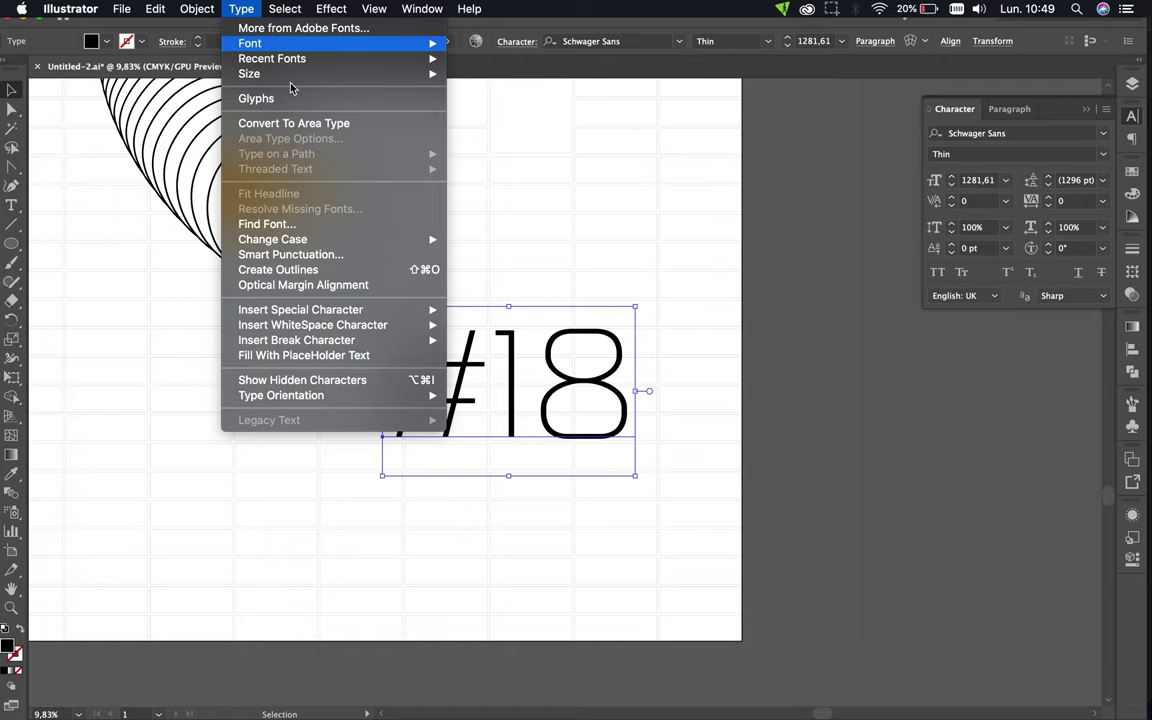
left_click(620, 457)
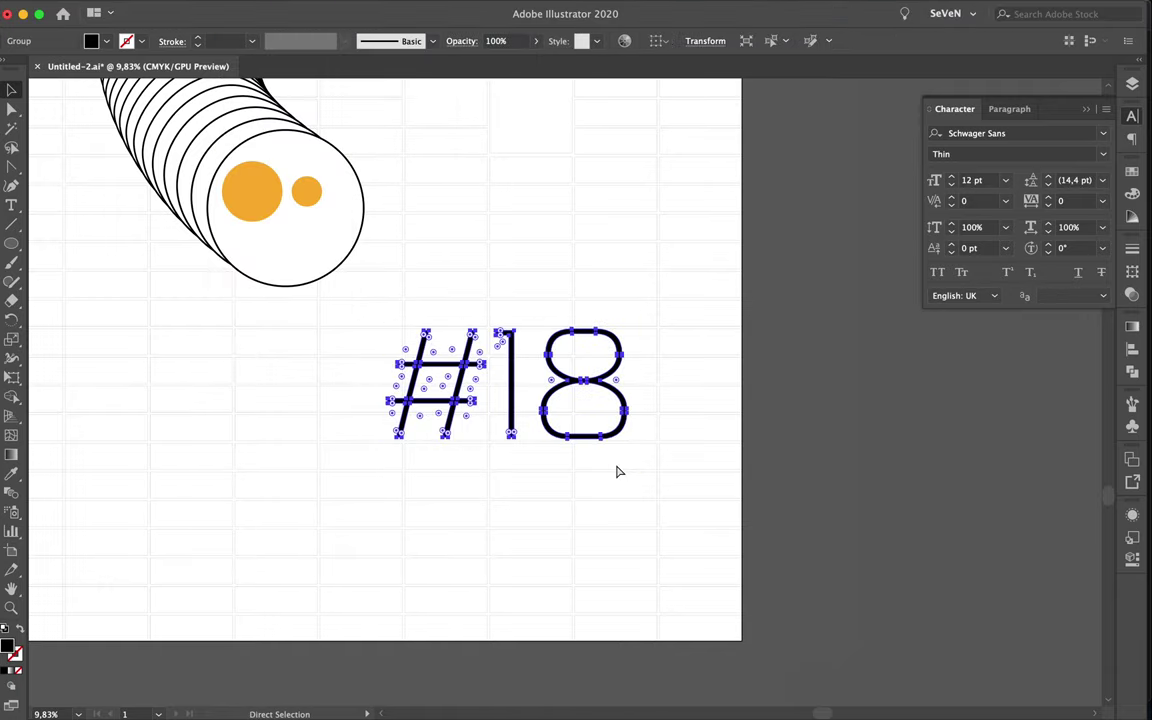
left_click(646, 471)
left_click(633, 419)
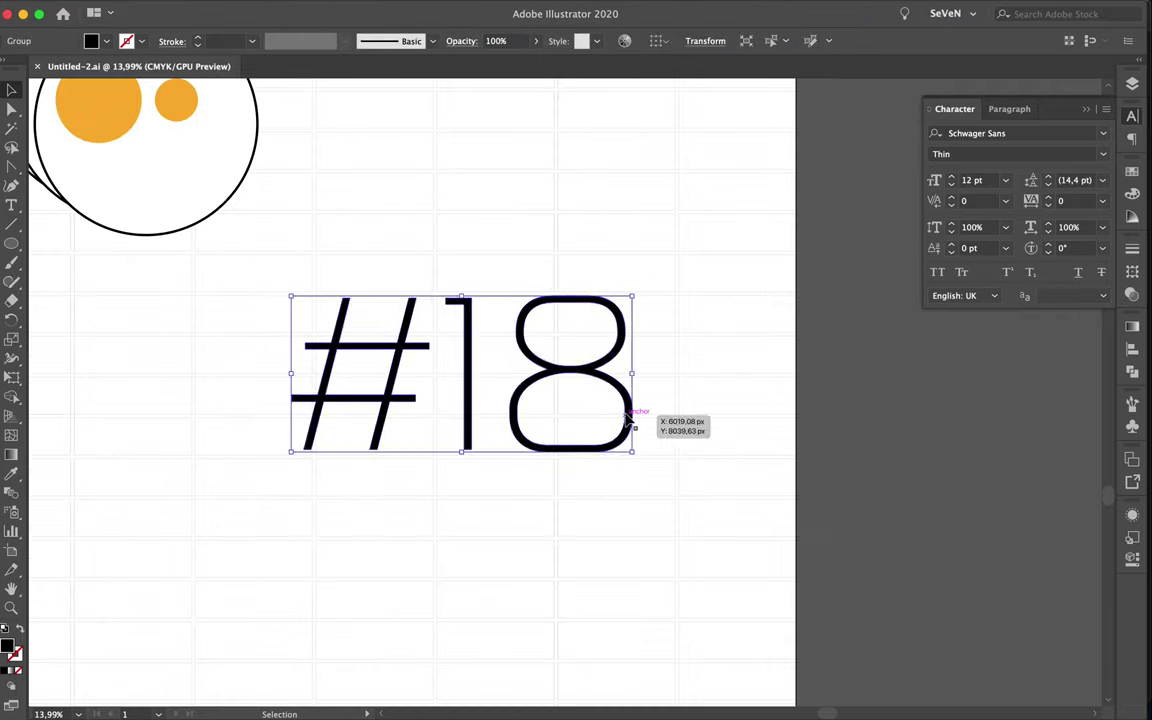
left_click_drag(633, 419, 648, 458)
double_click(513, 333)
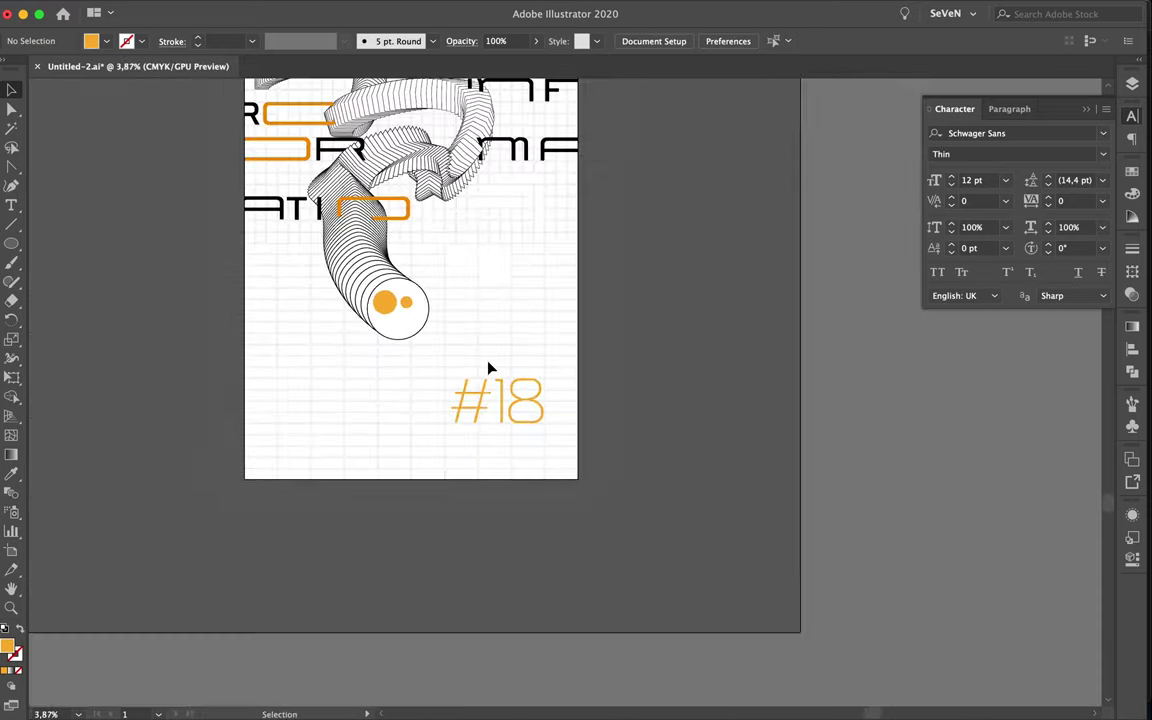
Draw rectangle bars along the left and bottom edges of the poster
key("m")
scroll(290, 360, "up", 2)
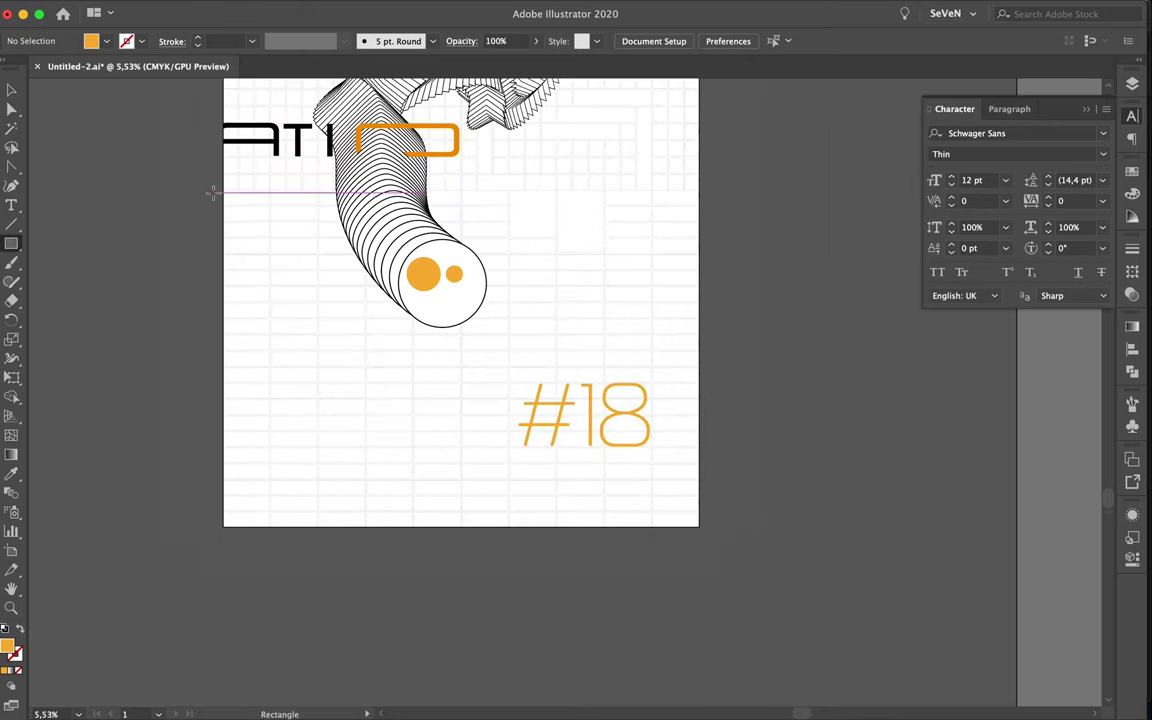
left_click_drag(236, 556, 236, 556)
scroll(514, 501, "up", 5)
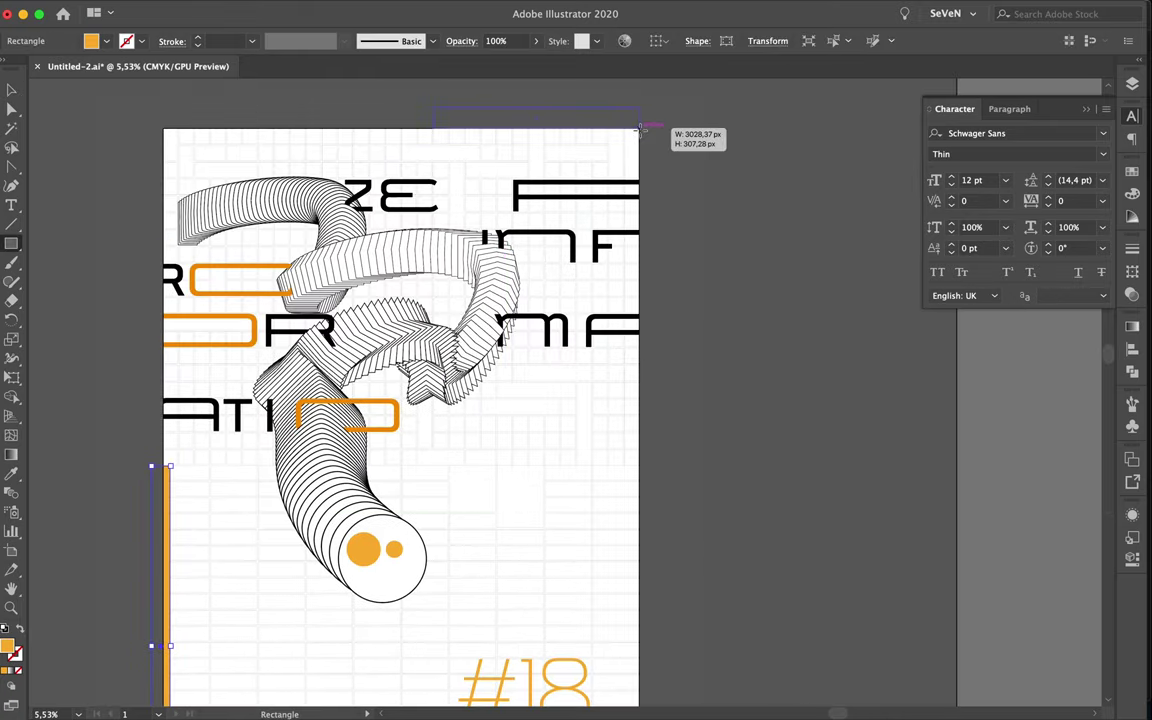
scroll(640, 128, "down", 5)
left_click_drag(412, 468, 609, 552)
scroll(609, 552, "down", 2)
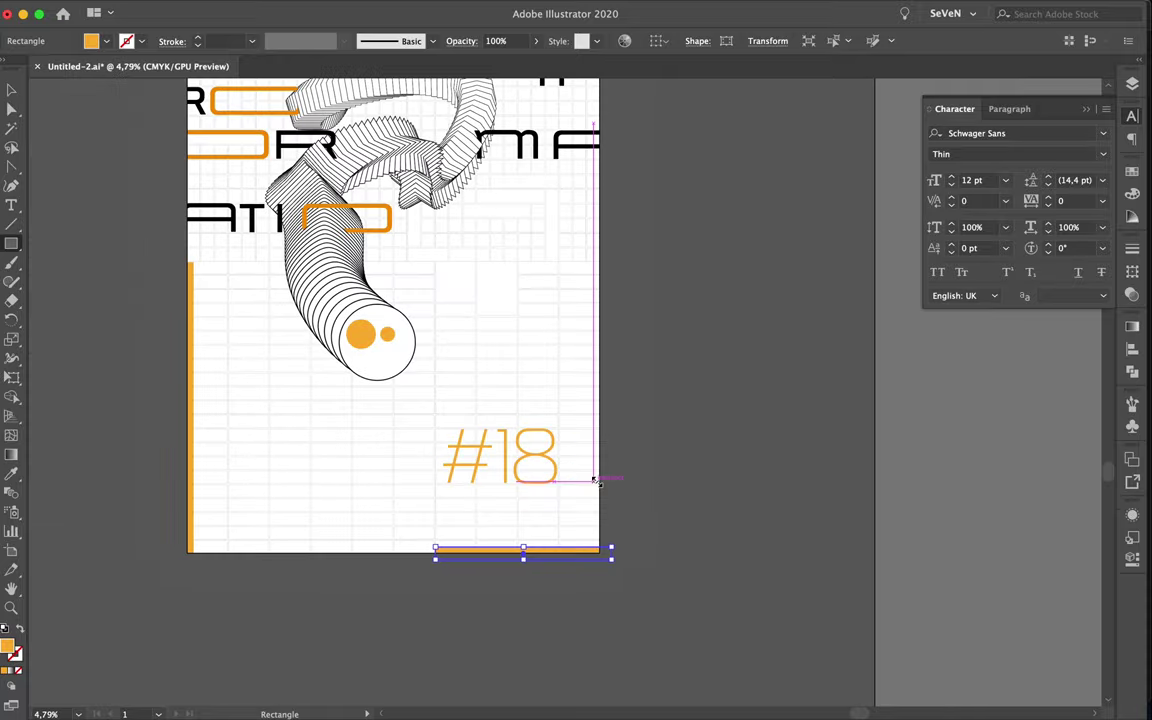
scroll(329, 496, "up", 2)
scroll(329, 496, "up", 5)
scroll(299, 516, "up", 2)
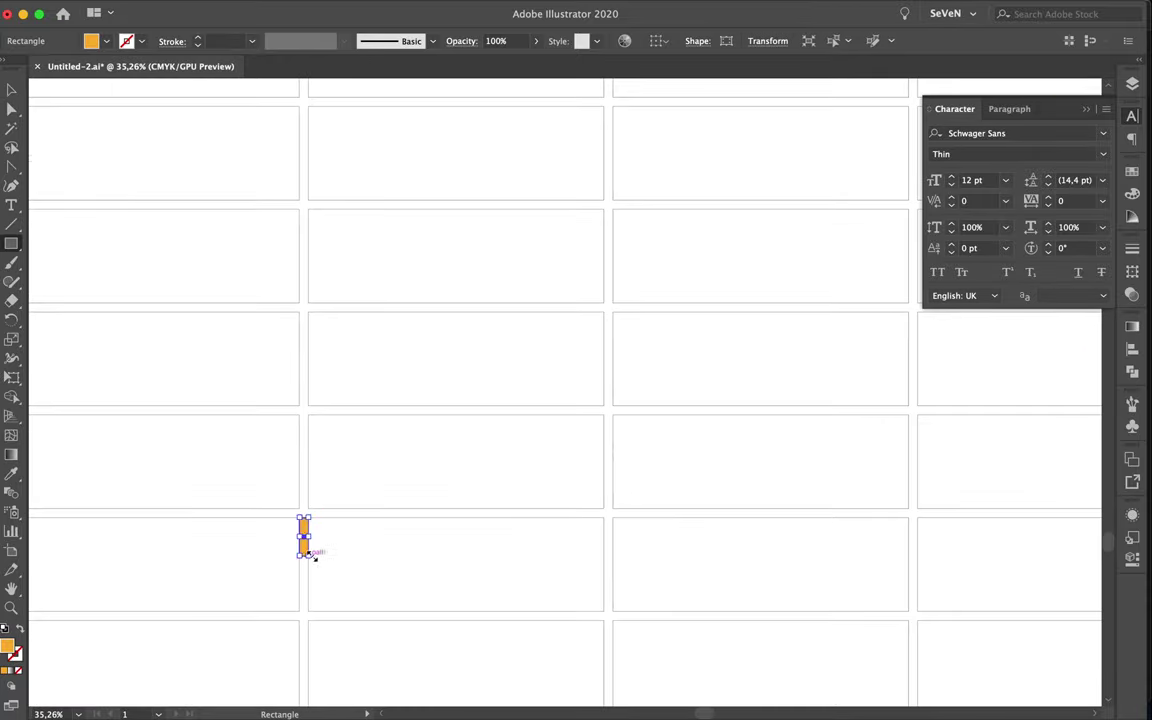
scroll(312, 556, "down", 5)
scroll(327, 599, "down", 3)
Give two small rectangles near the bottom the orange fill sampled from the artwork
key("F7")
key("i")
left_click(480, 598)
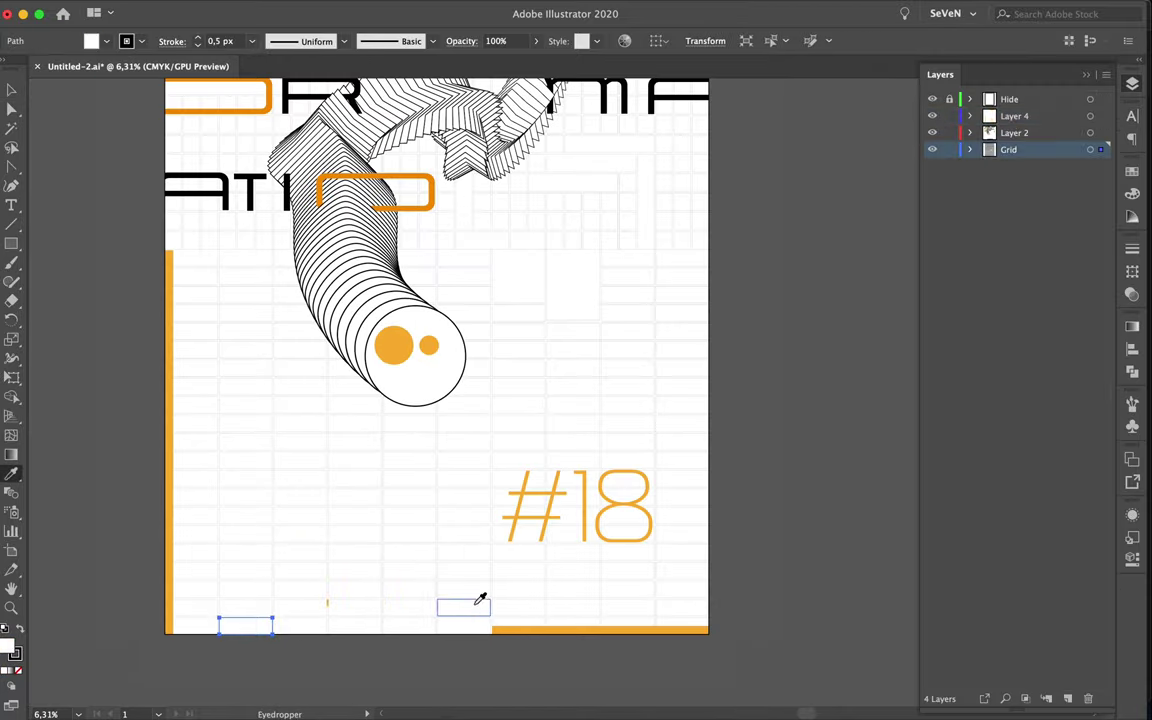
left_click(245, 624)
key("v")
left_click(289, 634)
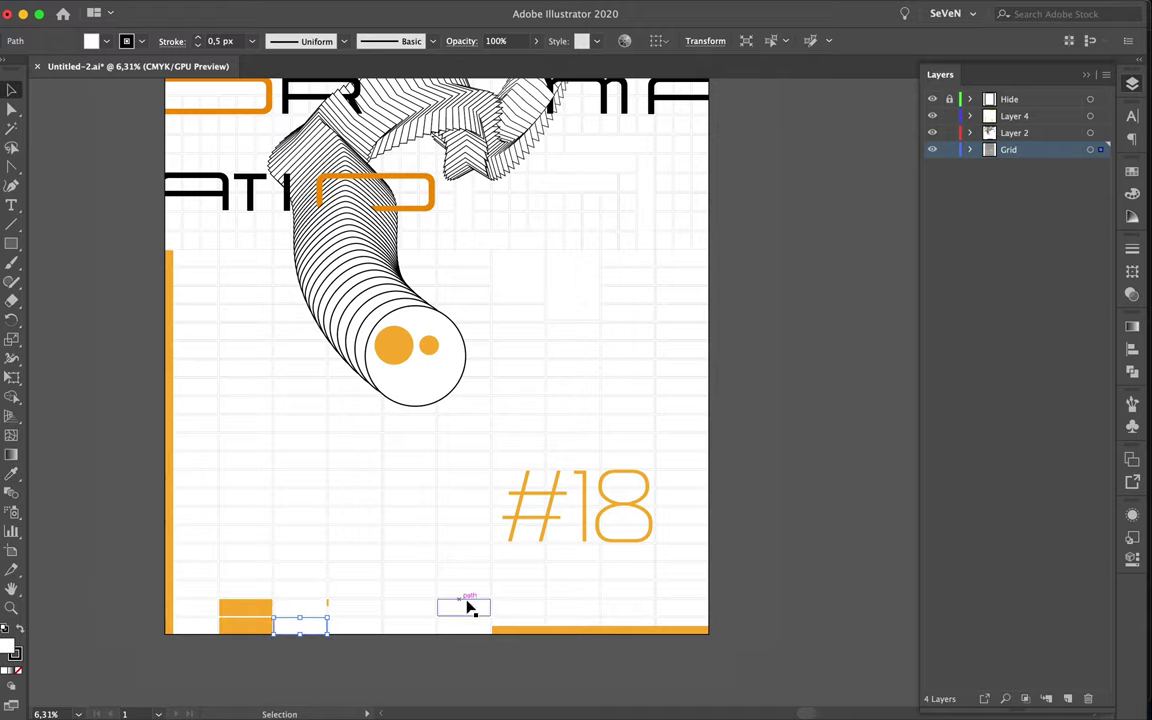
left_click(328, 603)
Move the small orange rectangle into place among the lower grid cells
scroll(350, 590, "up", 5)
left_click(377, 600)
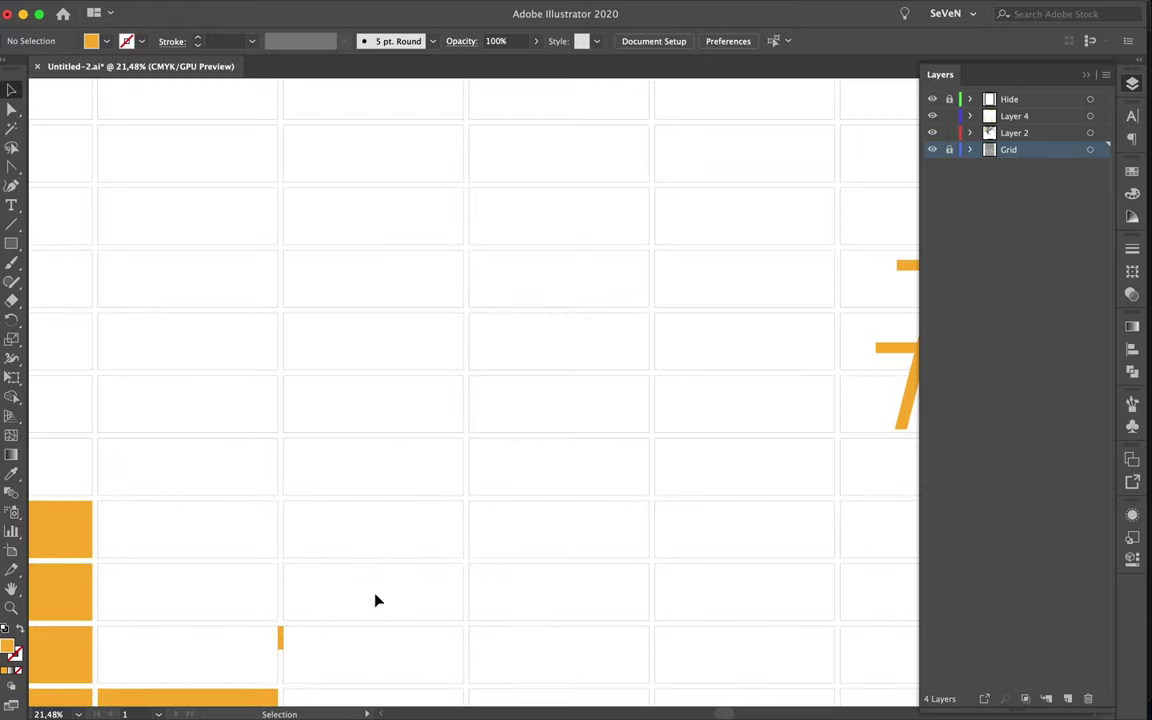
left_click_drag(279, 632, 465, 519)
scroll(465, 505, "up", 5)
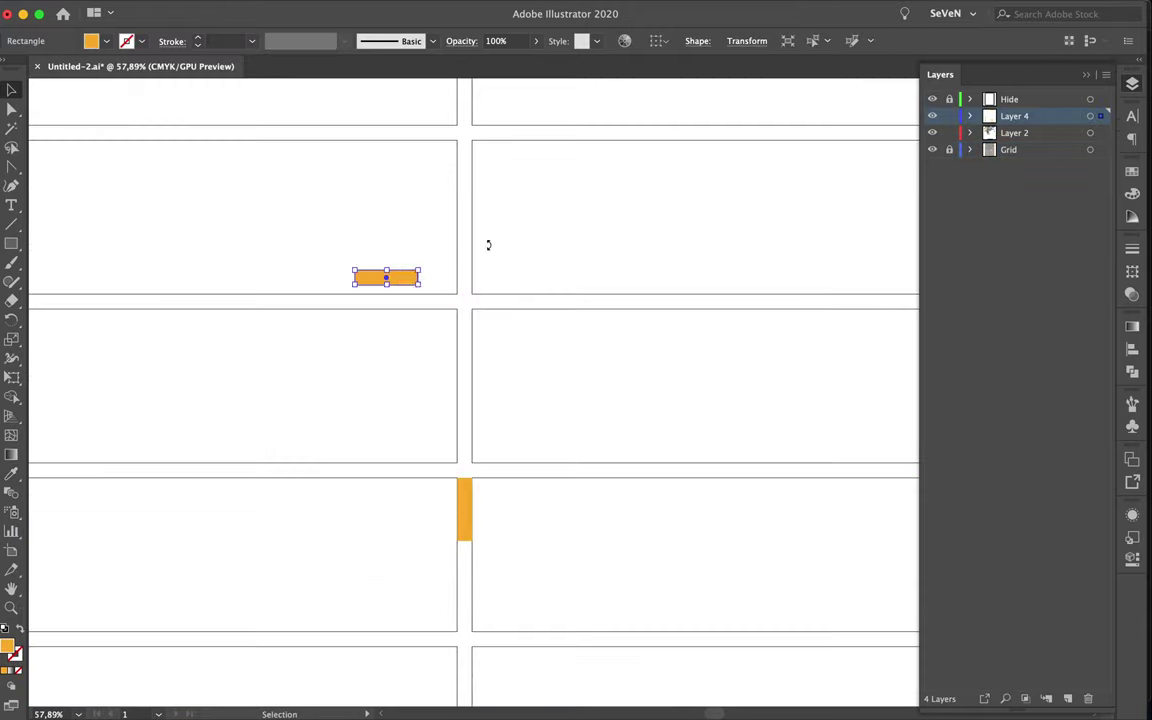
scroll(448, 307, "down", 5)
scroll(448, 307, "up", 3)
key("t")
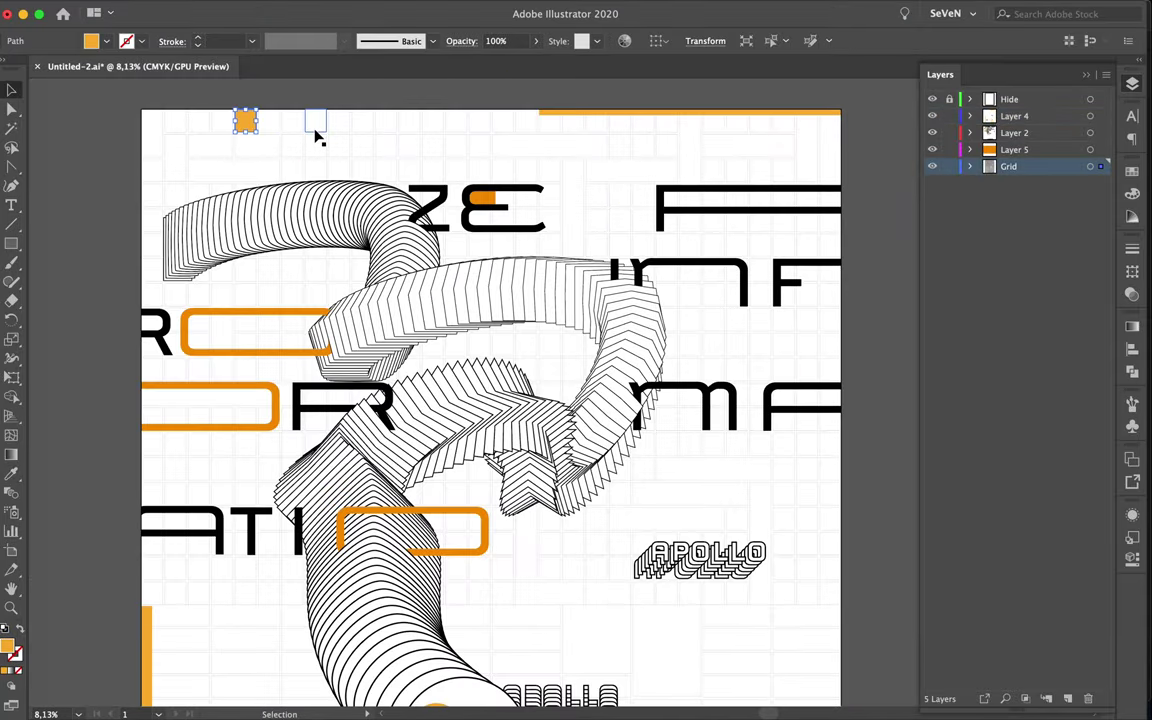
scroll(316, 137, "up", 2)
key("m")
scroll(437, 337, "down", 4)
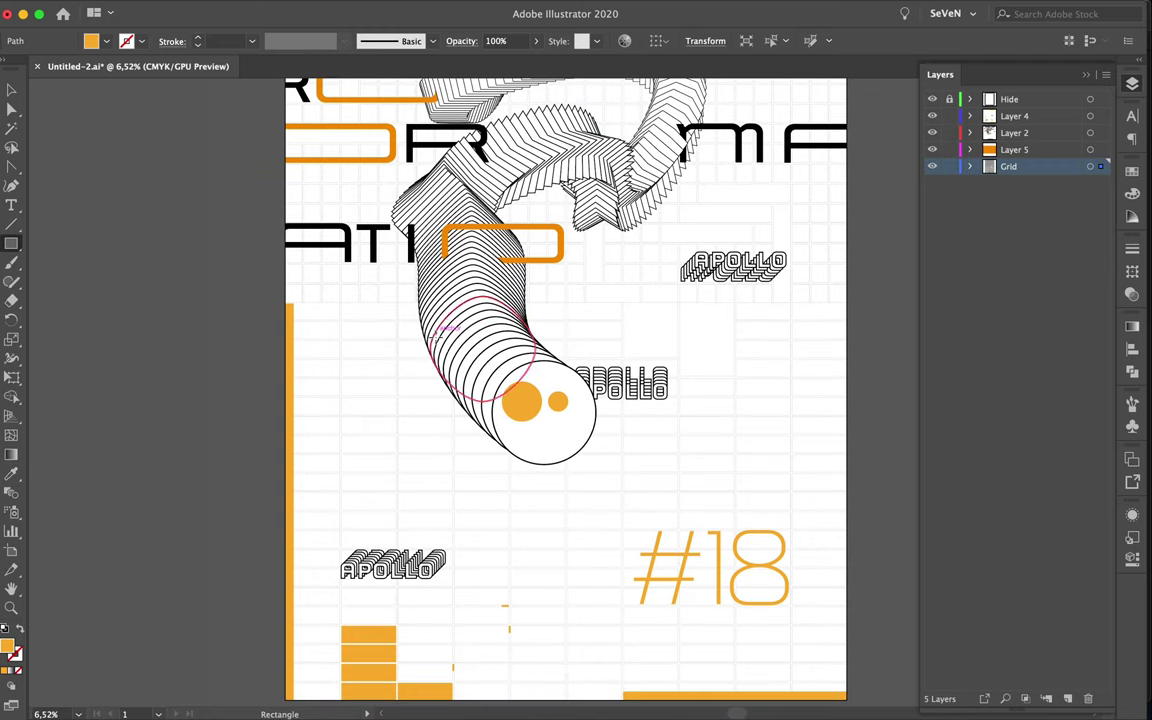
Inside the tube group, give one ring the thick orange stroke sampled from the artwork
scroll(474, 318, "up", 3)
double_click(470, 322)
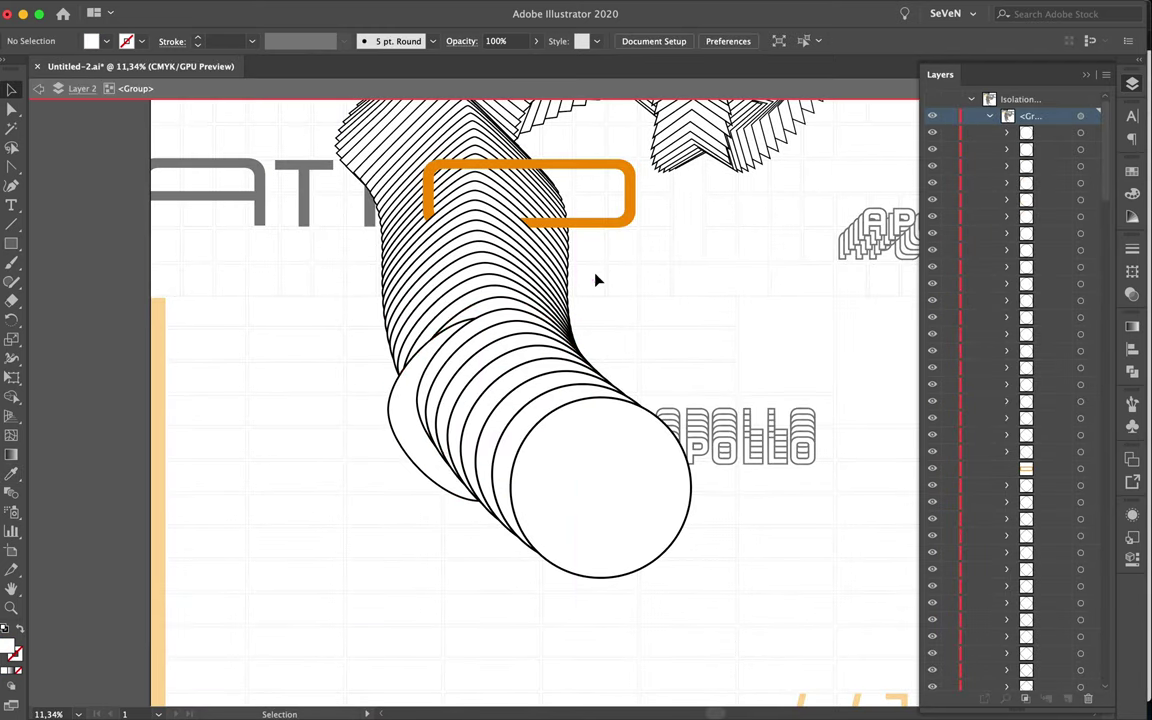
left_click(455, 252)
key("i")
left_click(455, 243)
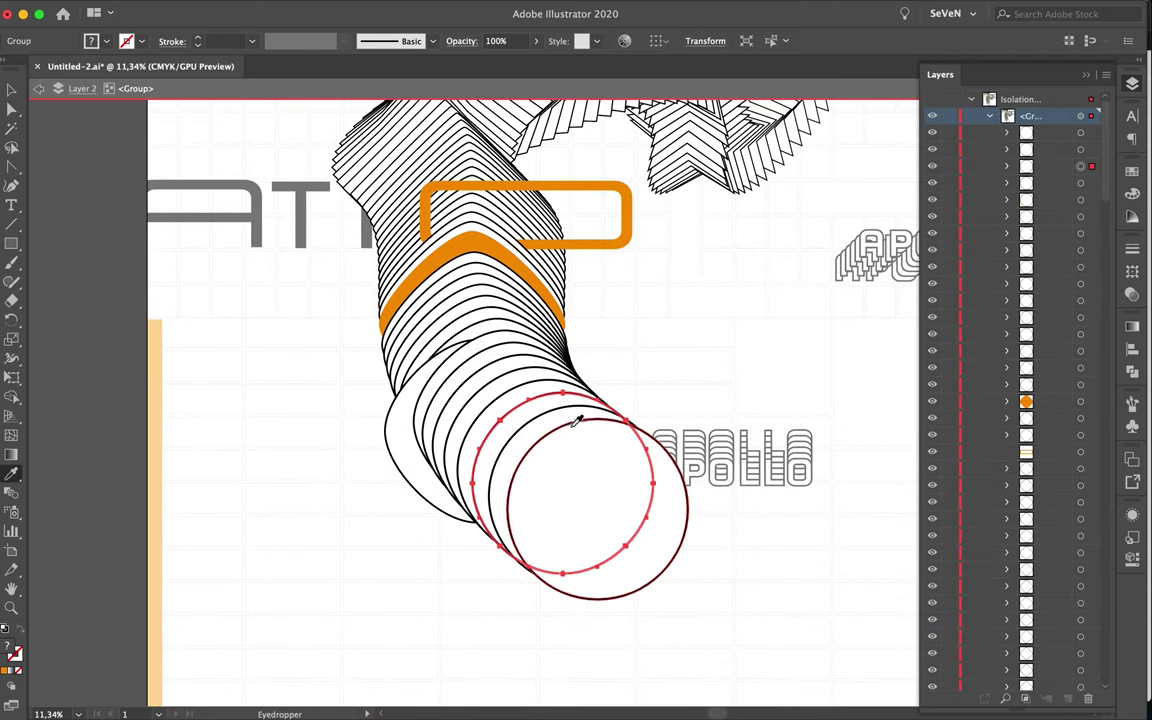
scroll(632, 180, "up", 3)
left_click_drag(632, 180, 558, 210)
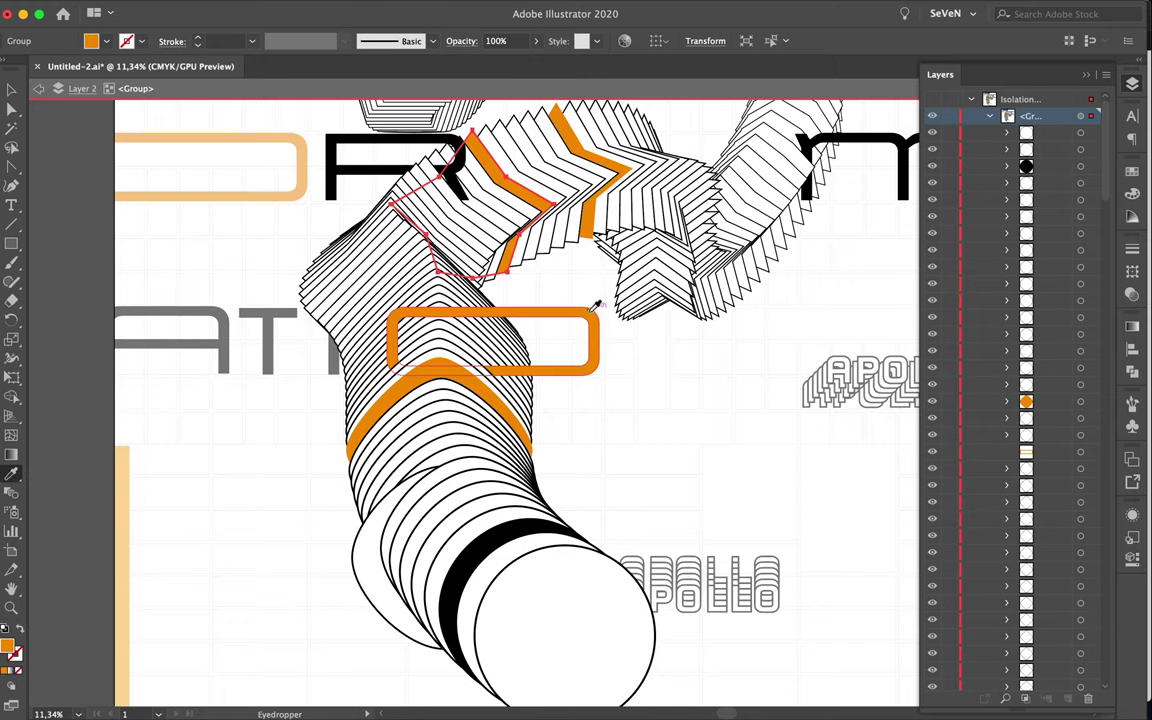
Fill selected chevrons on the middle ribbon with the sampled orange
key("v")
left_click(745, 225)
scroll(828, 288, "up", 5)
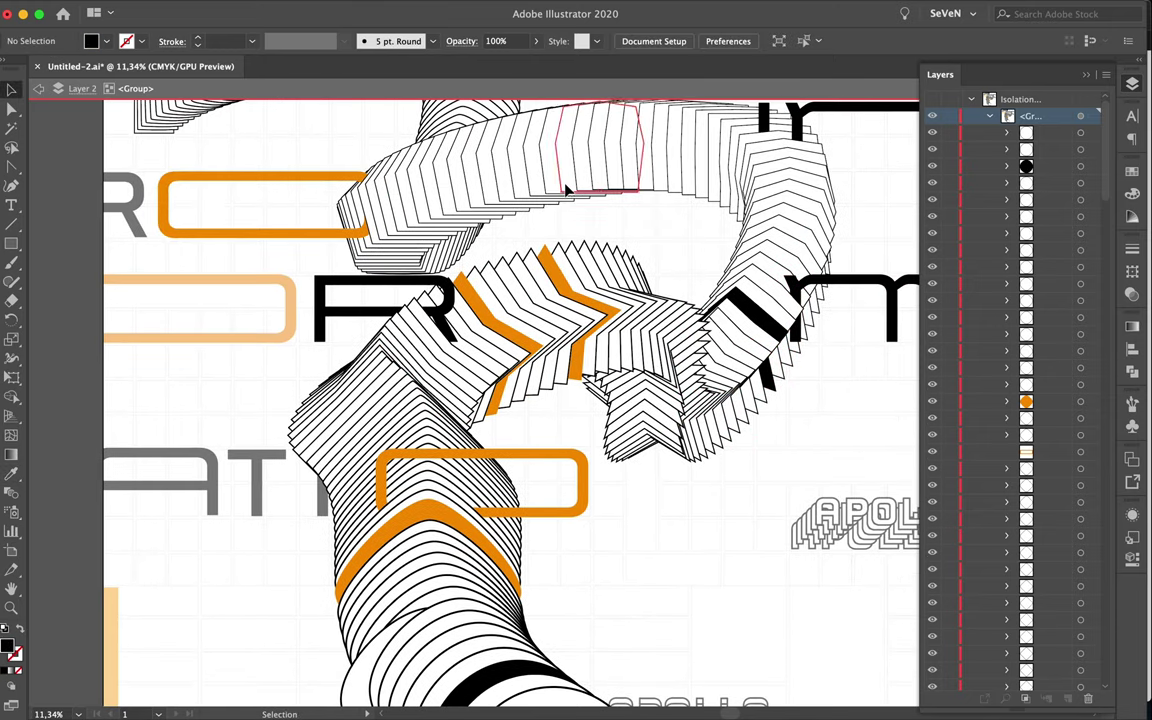
left_click_drag(776, 172, 368, 262)
scroll(560, 185, "up", 1)
key("i")
scroll(368, 262, "up", 2)
left_click(318, 346)
Give a ring on the upper coil an orange fill, then clear the selection
key("v")
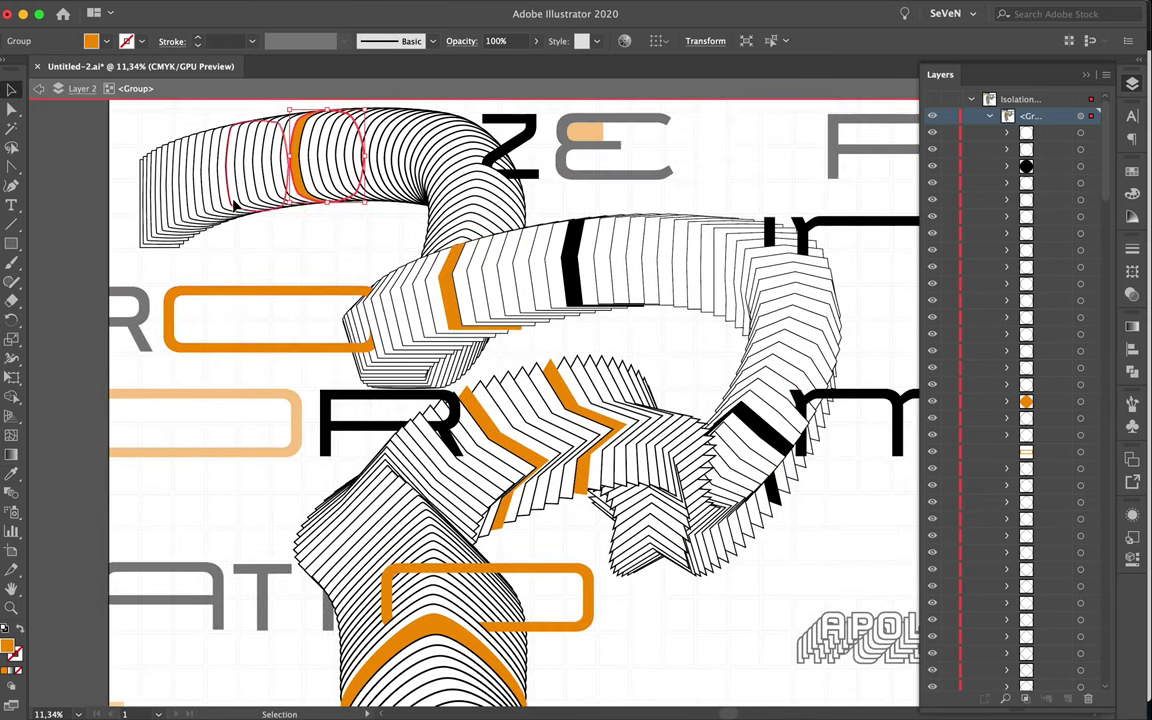
left_click(458, 185)
key("i")
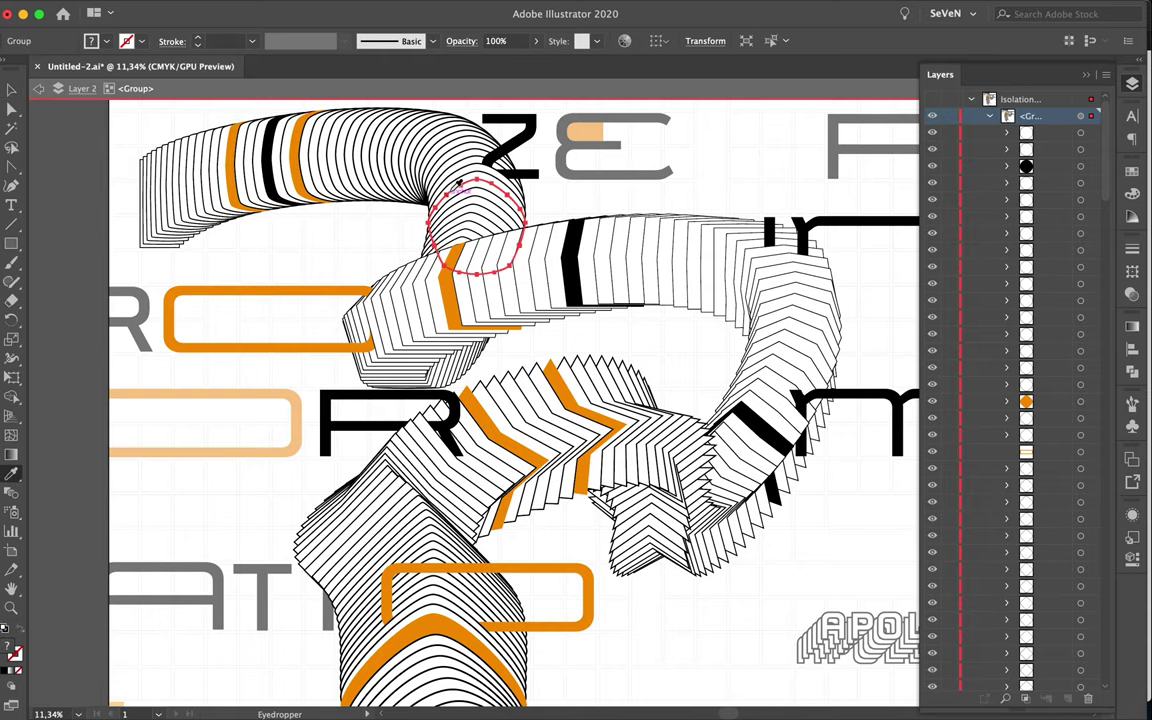
left_click(718, 258)
key("i")
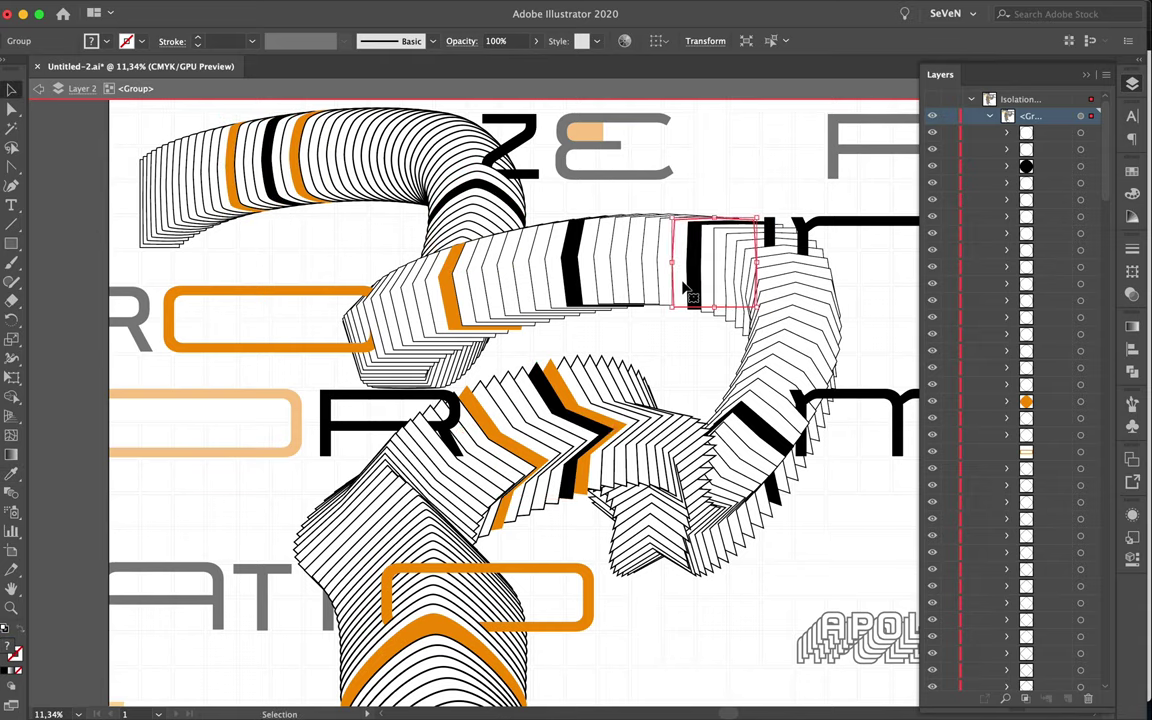
left_click(612, 424)
scroll(700, 380, "down", 2)
key("v")
key("ctrl+shift+a")
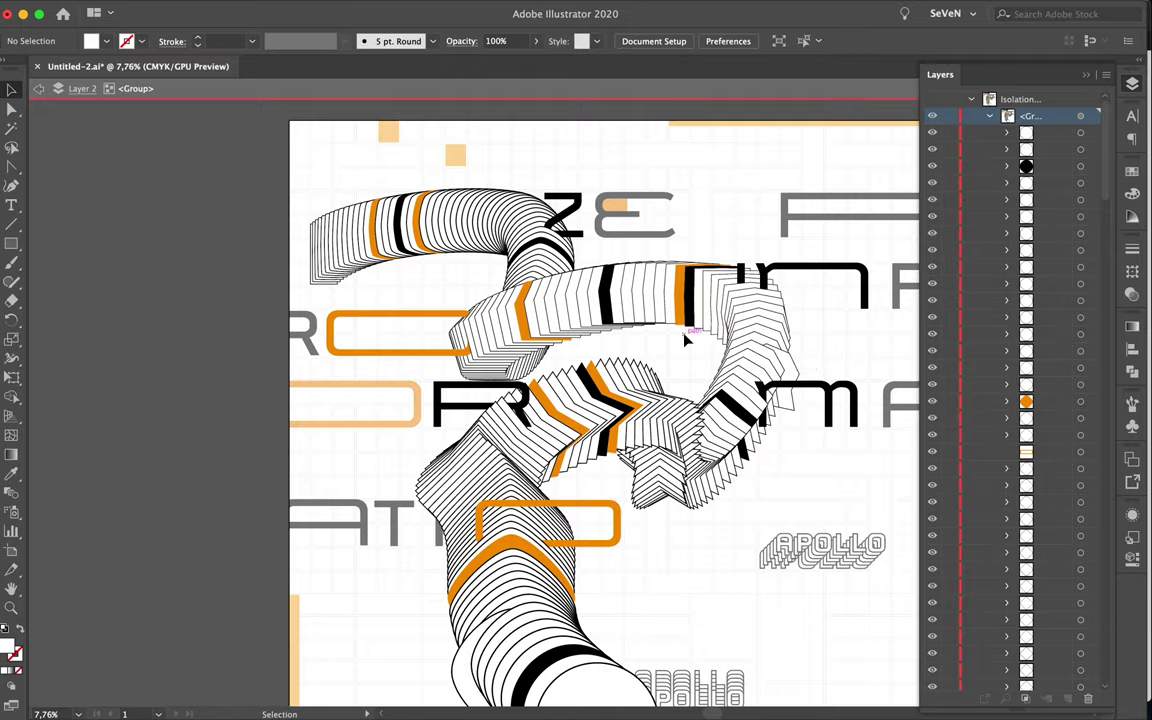
scroll(686, 340, "up", 3)
Move an upper-coil ring toward the Z, then enter the ribbon group to edit its parts
left_click(466, 260)
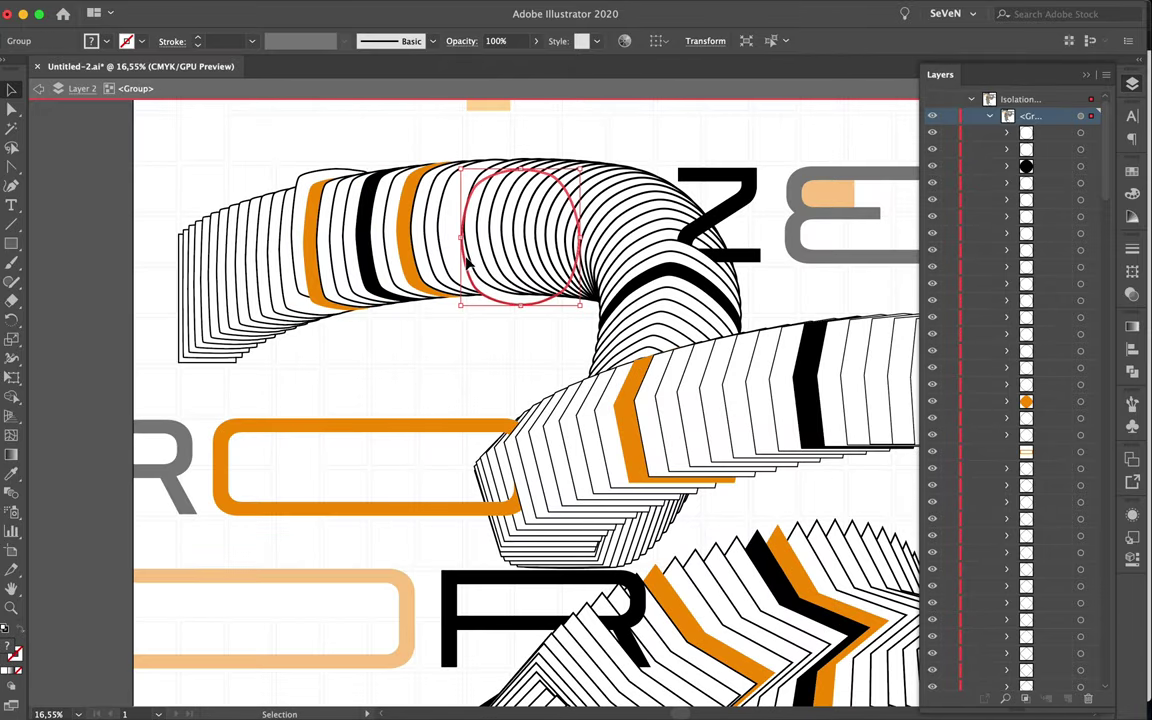
left_click(485, 335)
left_click_drag(560, 250, 716, 224)
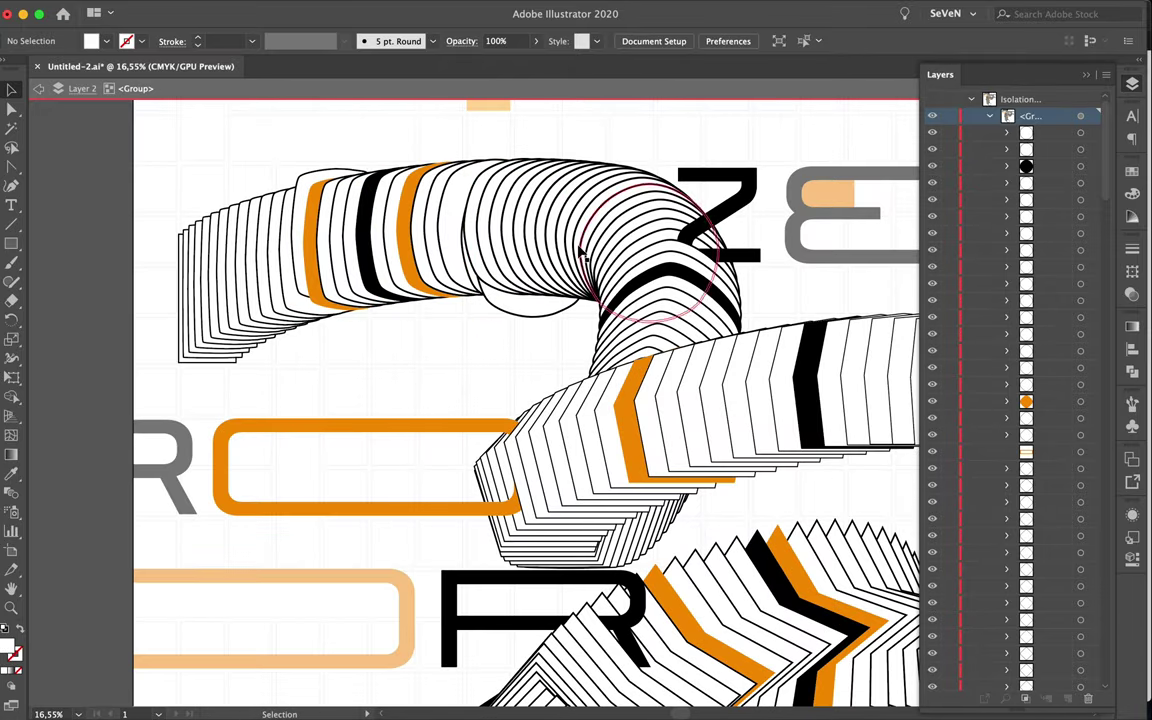
left_click(765, 208)
scroll(765, 208, "down", 3)
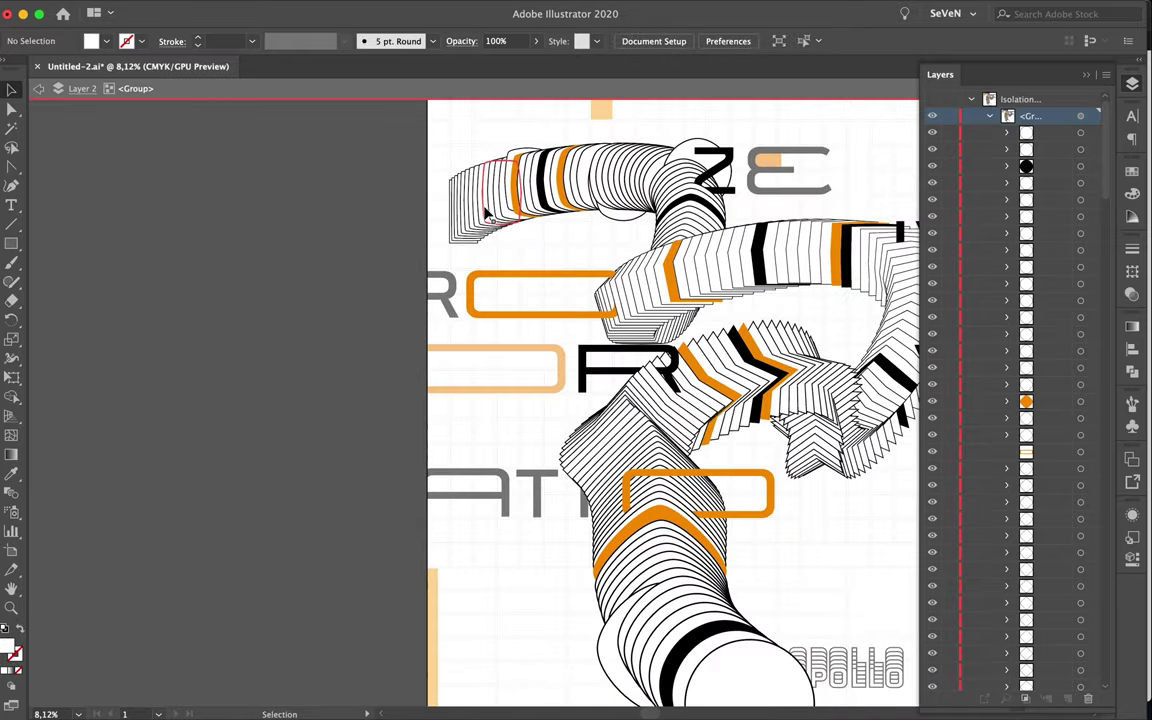
left_click_drag(501, 138, 501, 138)
scroll(551, 220, "down", 3)
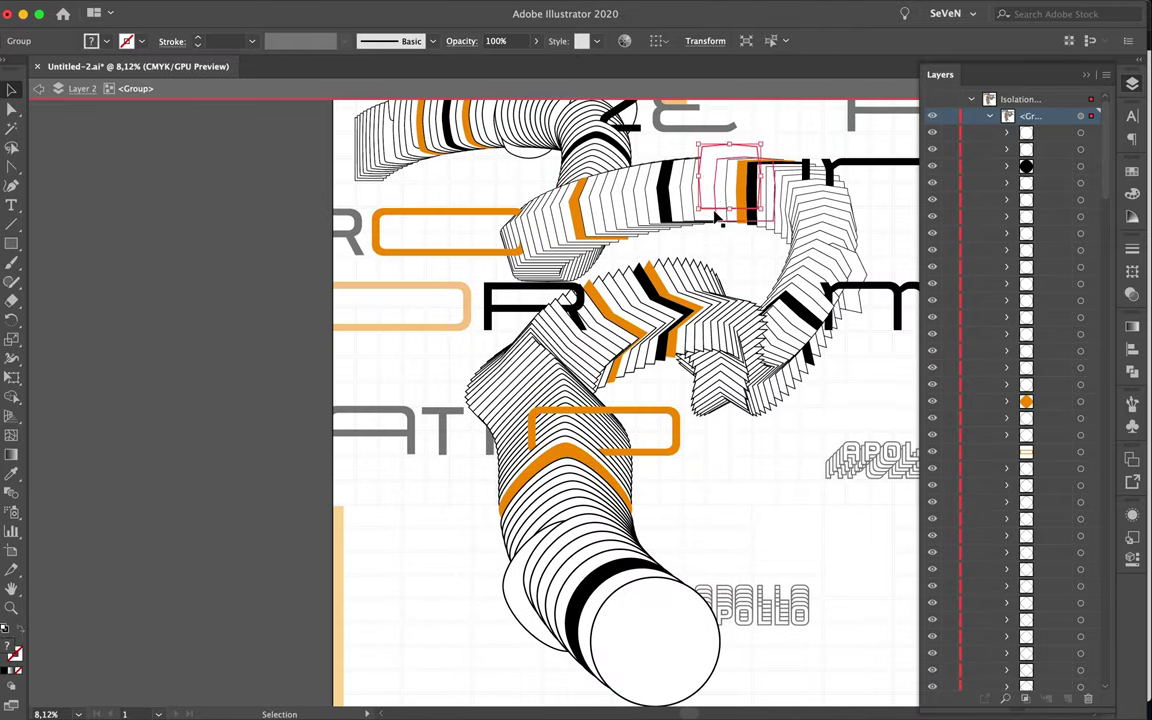
key("Escape")
scroll(718, 222, "down", 5)
double_click(489, 238)
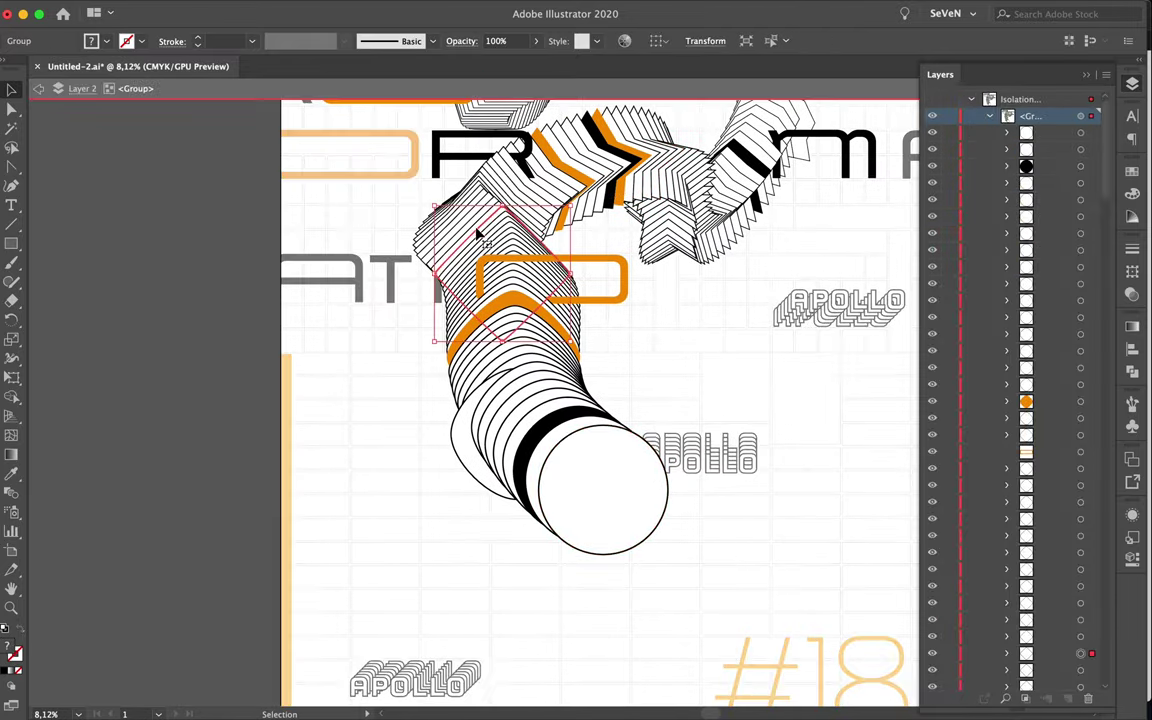
key("ctrl+F10")
scroll(395, 231, "up", 5)
Raise a lower-tube ring's stroke weight to 30 px, then revert it to 10 px
scroll(395, 231, "down", 5)
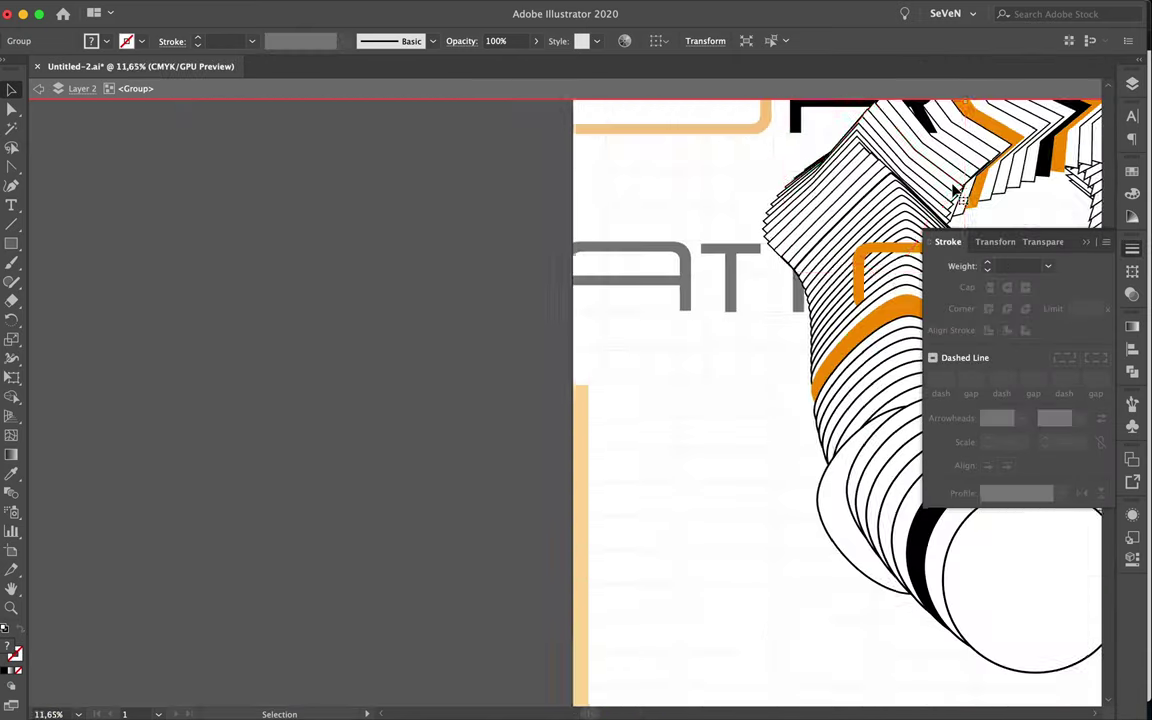
left_click(720, 420)
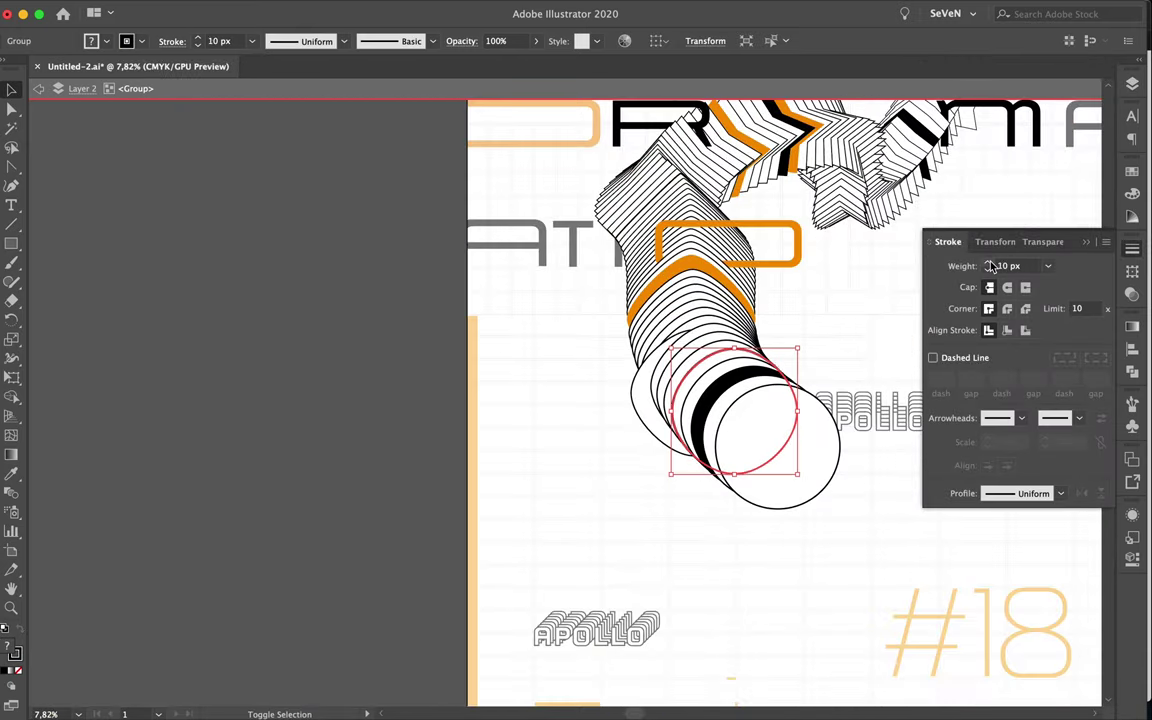
left_click(990, 265)
left_click(990, 265)
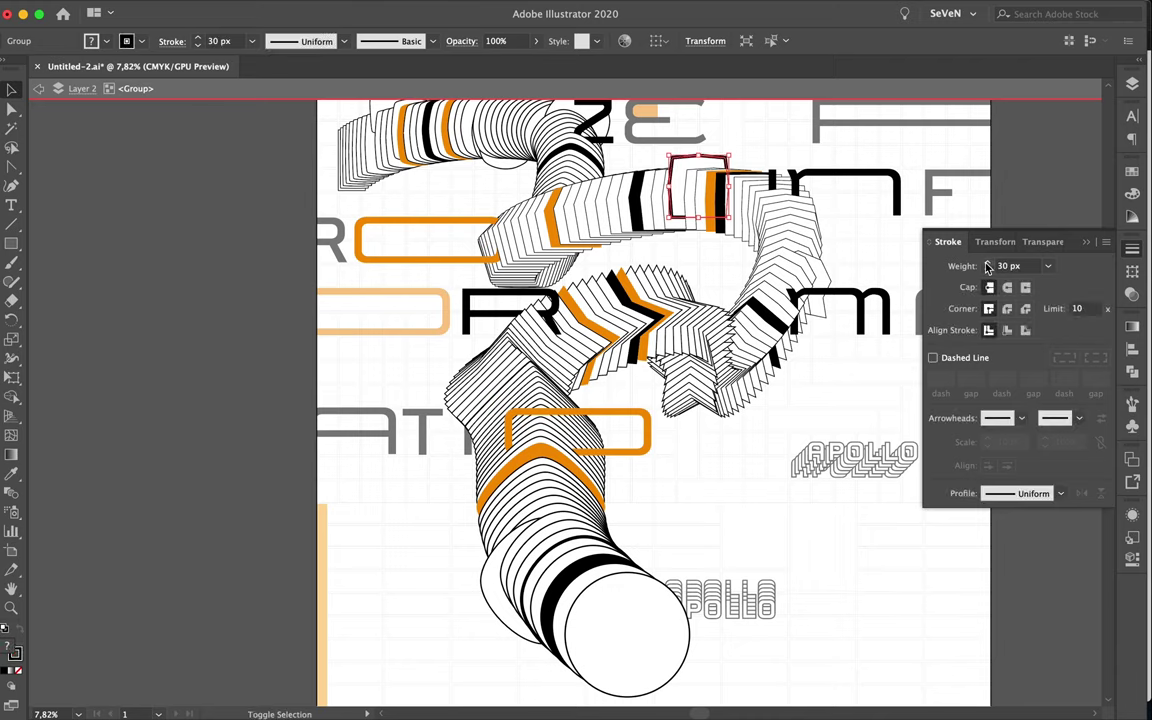
key("ctrl+z")
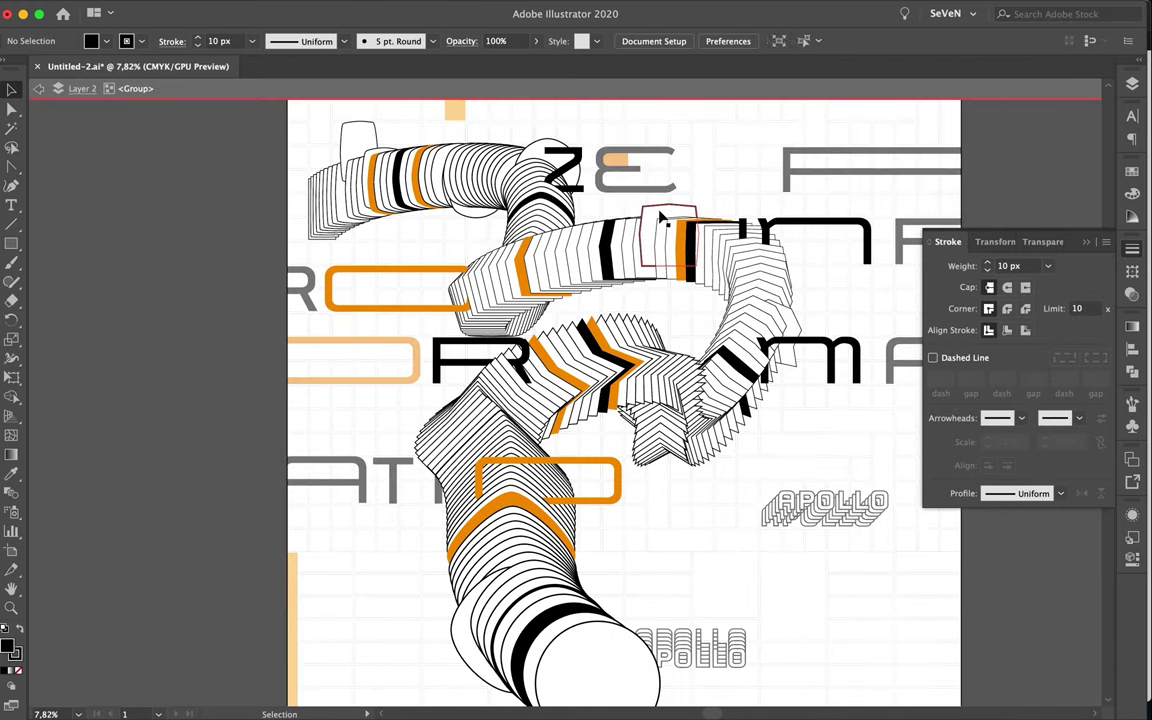
left_click(660, 217)
scroll(797, 296, "right", 3)
Lengthen background grid cells downward and widen one grid rectangle to the right
scroll(797, 296, "up", 3)
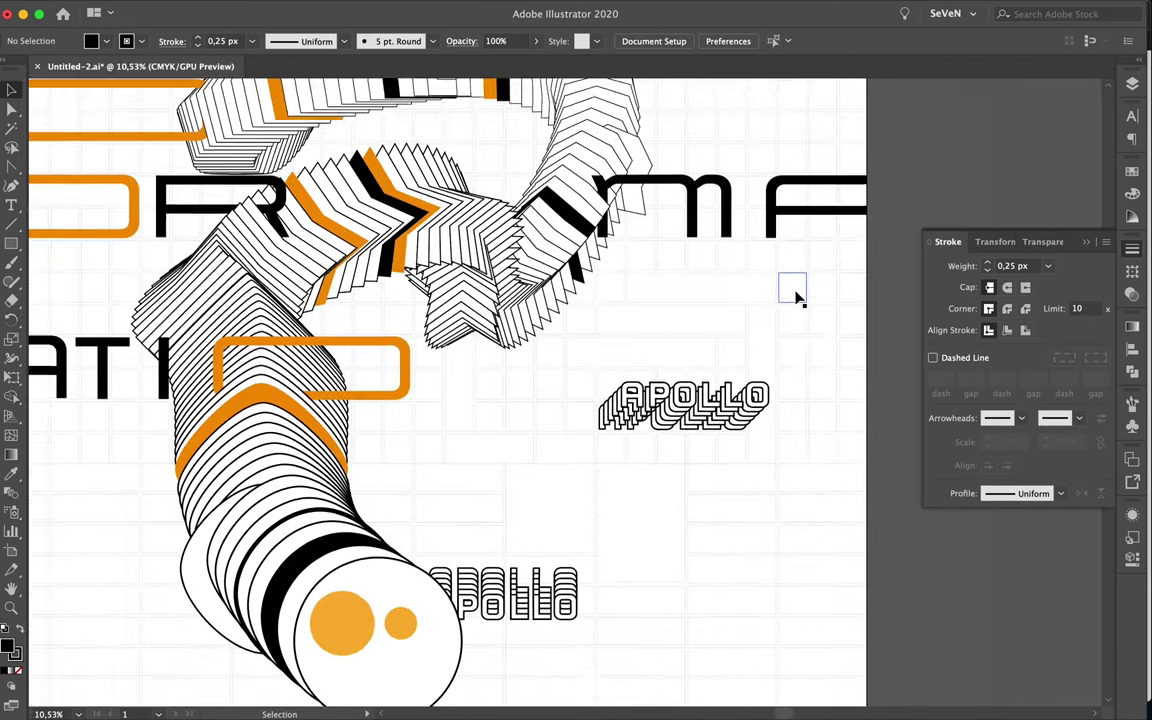
left_click_drag(798, 297, 803, 347)
scroll(808, 330, "down", 5)
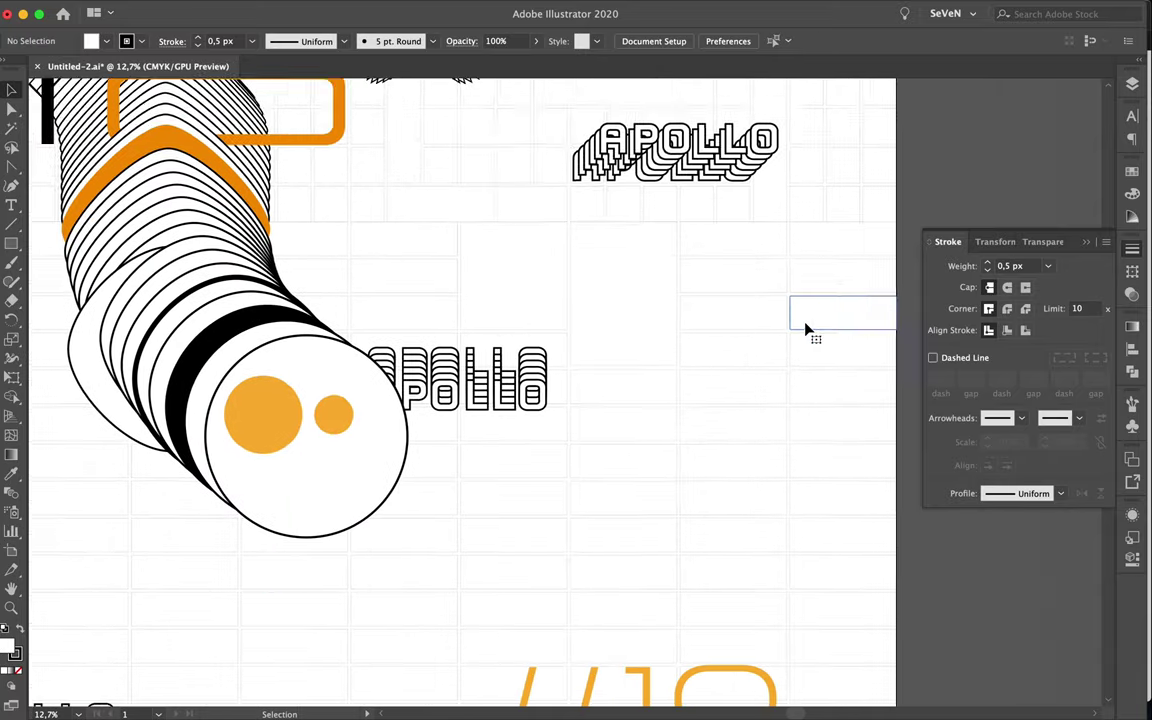
mouse_move(699, 355)
left_mouse_down()
mouse_move(591, 342)
mouse_move(537, 395)
left_mouse_up()
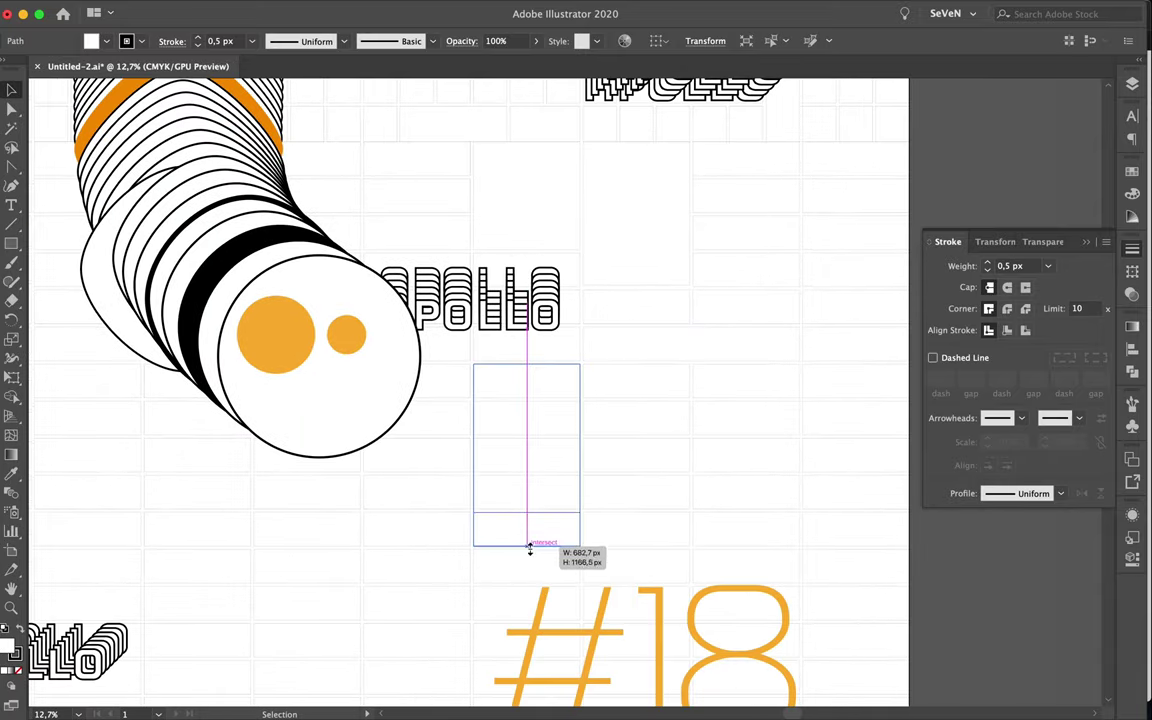
left_click_drag(530, 546, 530, 546)
left_click(523, 534)
left_click_drag(690, 454, 800, 458)
left_click(736, 401)
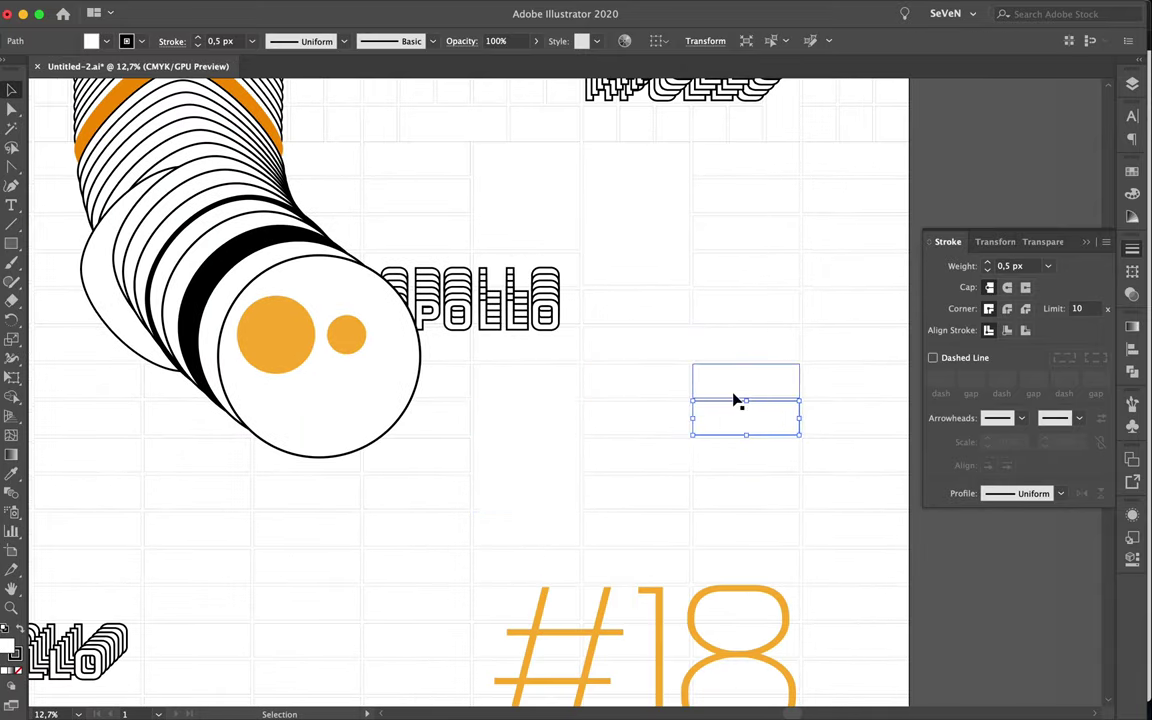
Reshape a left grid rectangle into a wide short bar spanning two cells
scroll(738, 406, "left", 6)
left_click(339, 303)
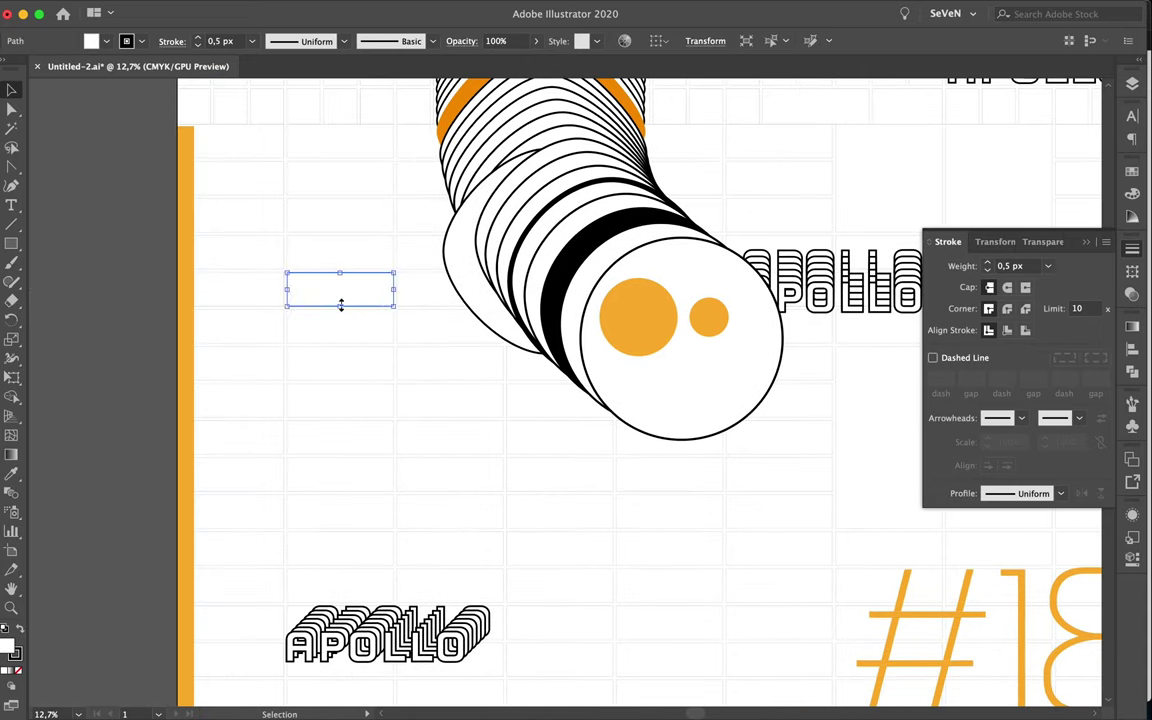
mouse_move(340, 307)
left_mouse_down()
mouse_move(348, 455)
mouse_move(618, 474)
left_mouse_up()
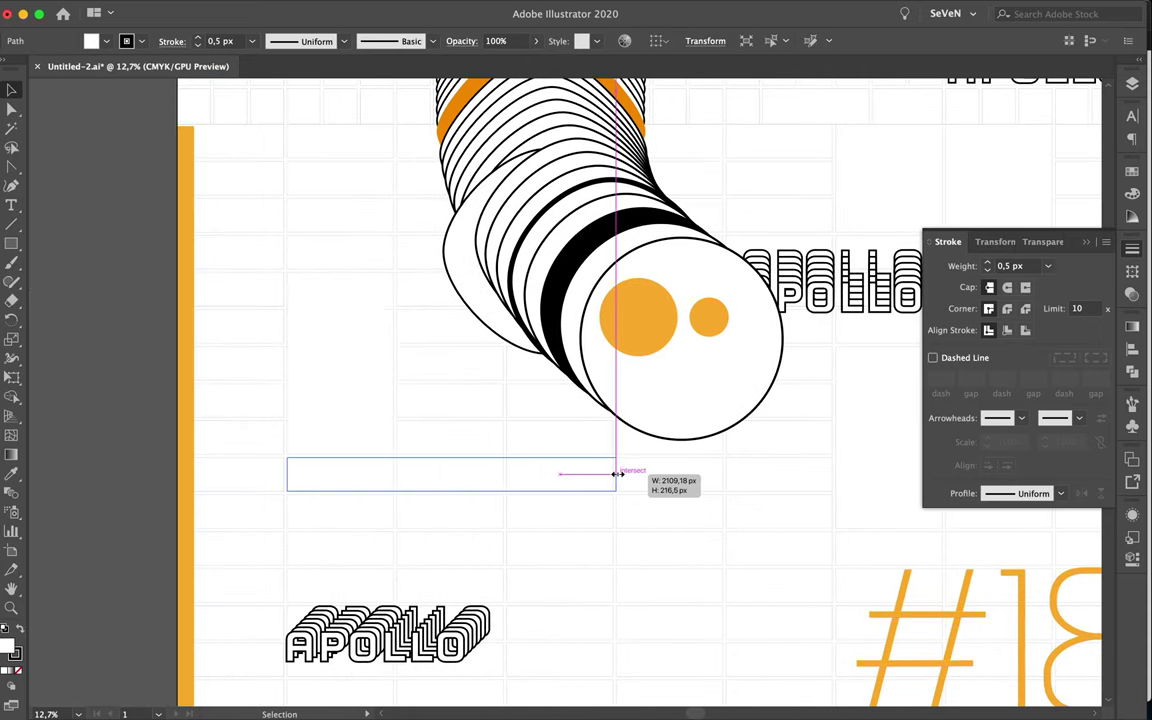
key("ctrl+z")
key("ctrl+z")
left_click_drag(448, 370, 450, 401)
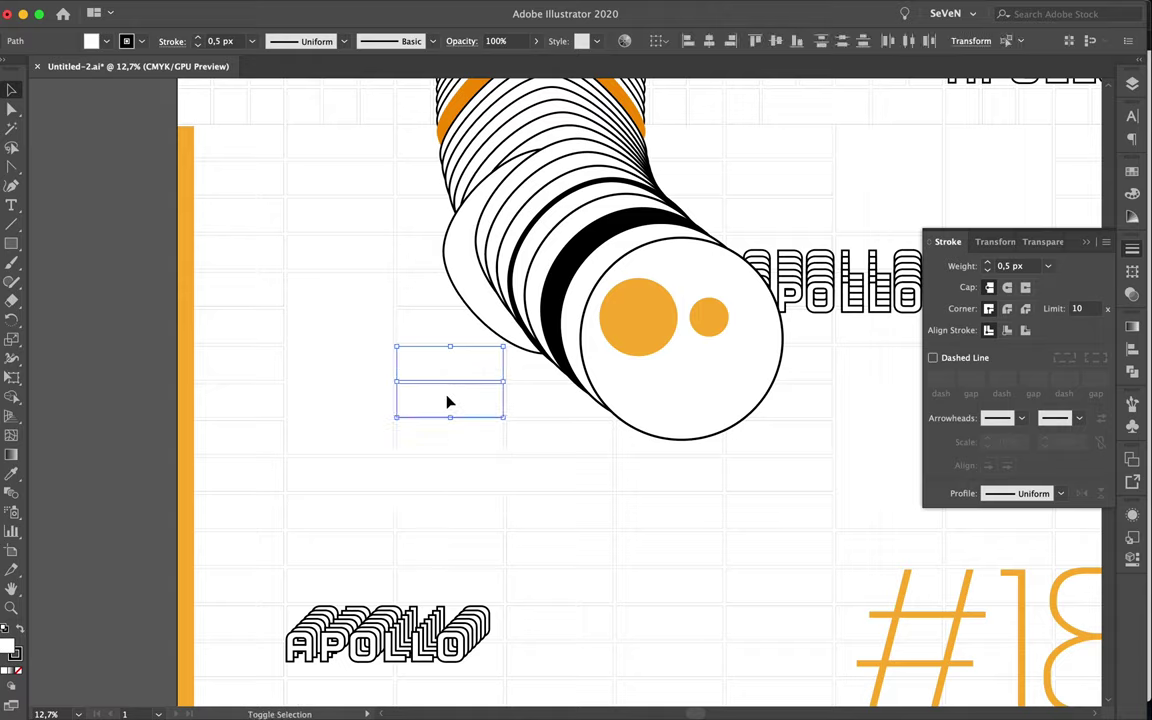
scroll(373, 401, "down", 3)
scroll(578, 360, "up", 4)
left_click_drag(578, 360, 515, 317)
left_click(520, 340)
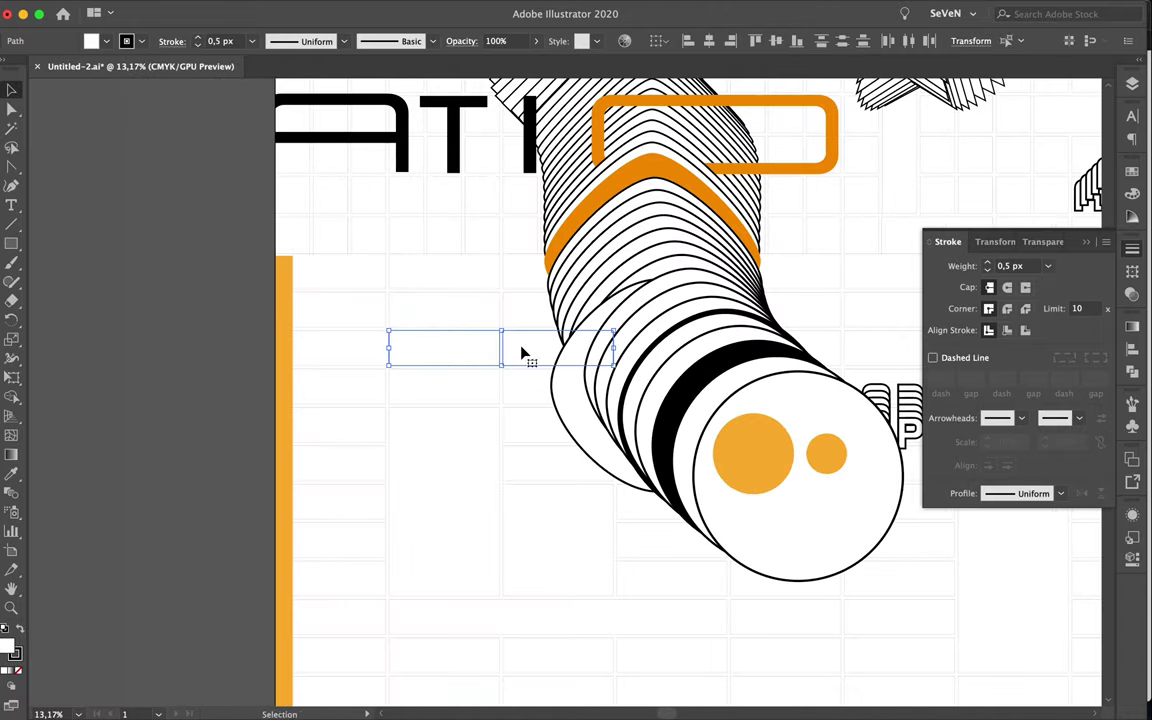
Stretch a grid cell's top edge upward and adjust a small cell near the ATI letters
scroll(417, 267, "up", 2)
scroll(478, 289, "up", 4)
key("ctrl+z")
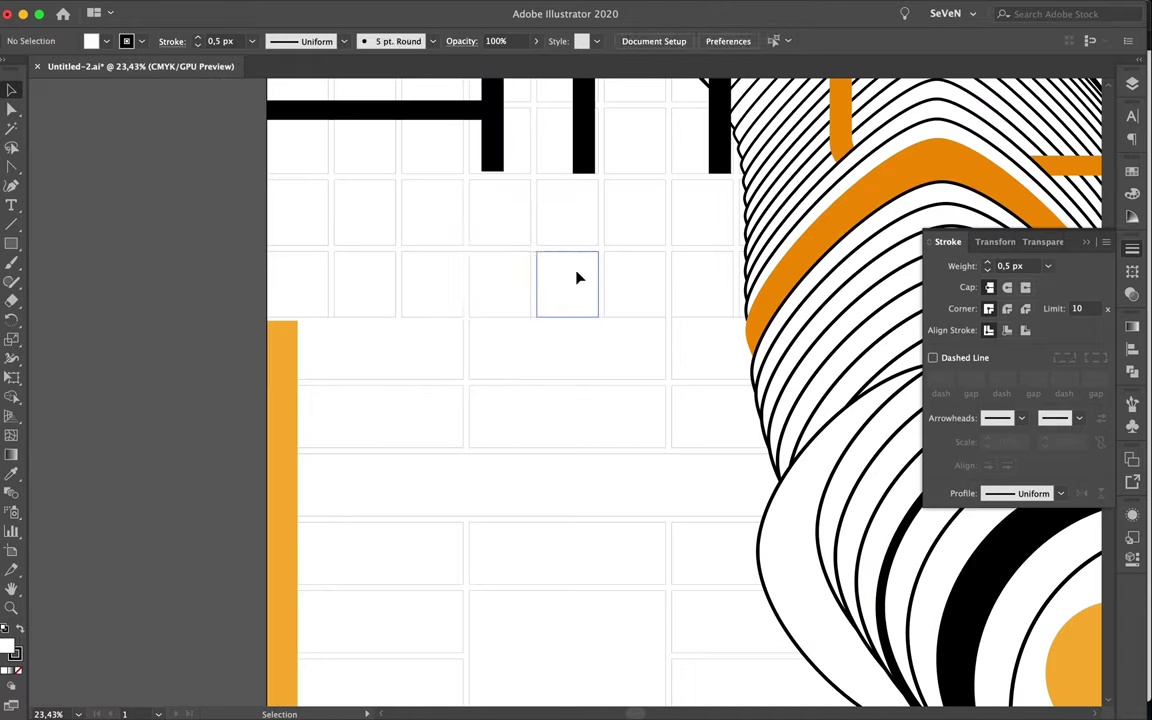
key("ctrl+z")
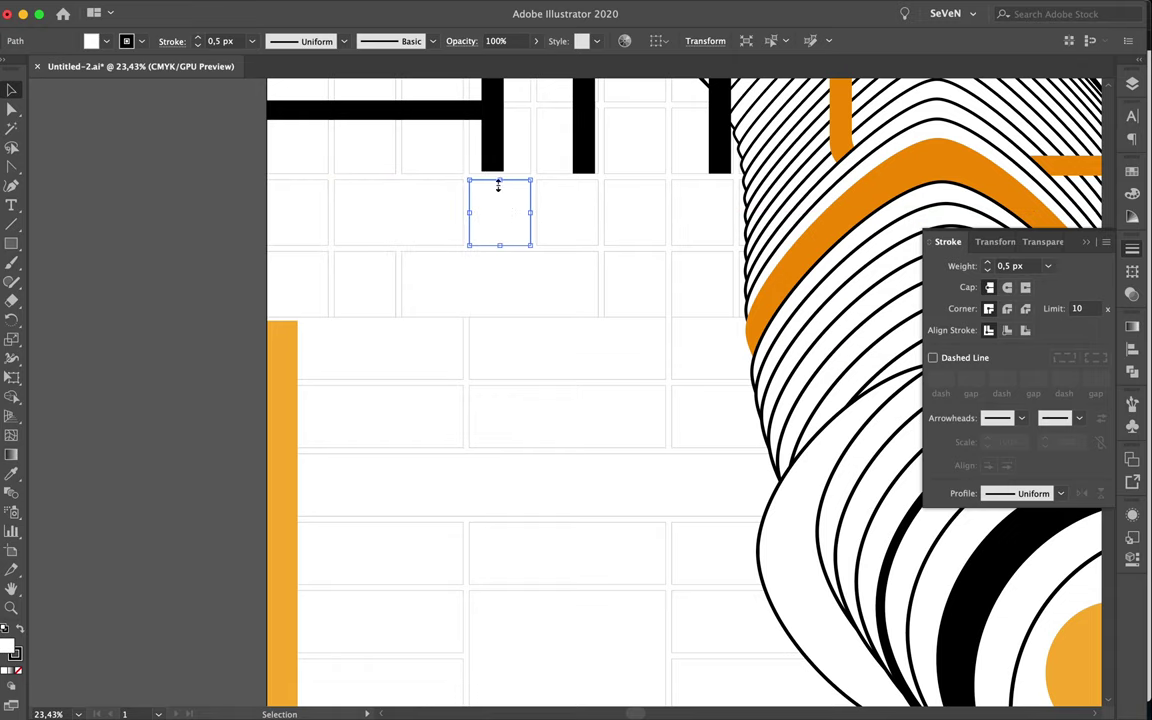
left_click_drag(498, 183, 495, 110)
key("ctrl+minus")
left_click(664, 202)
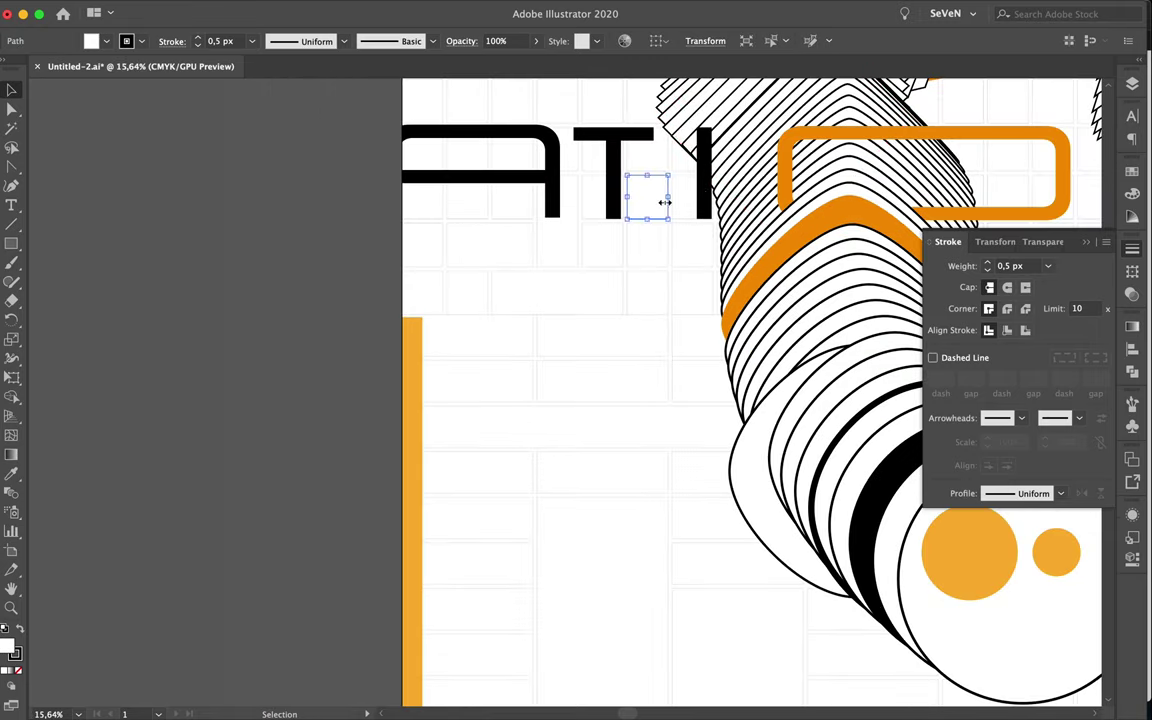
left_click_drag(766, 195, 694, 188)
key("ctrl+z")
scroll(661, 210, "up", 3)
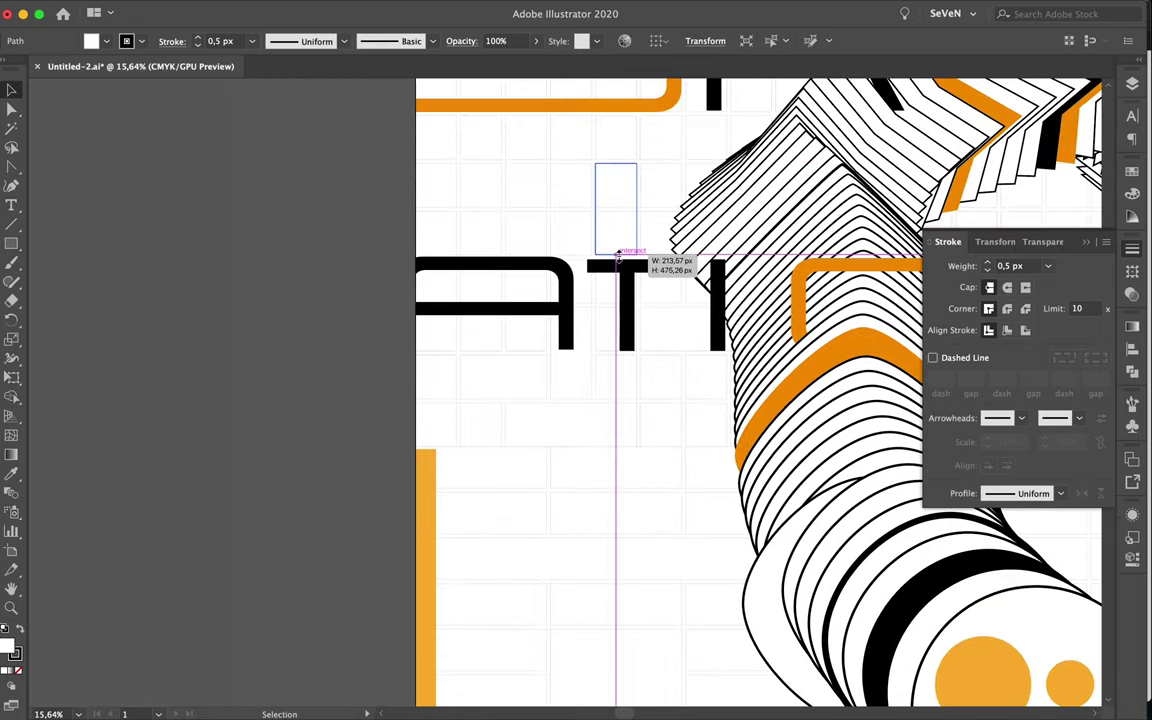
scroll(622, 240, "up", 3)
Stretch two selected grid cells downward together
left_click(500, 150)
left_click(316, 180, "shift")
left_click_drag(402, 310, 400, 310)
scroll(402, 316, "up", 2)
scroll(400, 310, "up", 3)
scroll(520, 250, "down", 5)
scroll(503, 230, "down", 2)
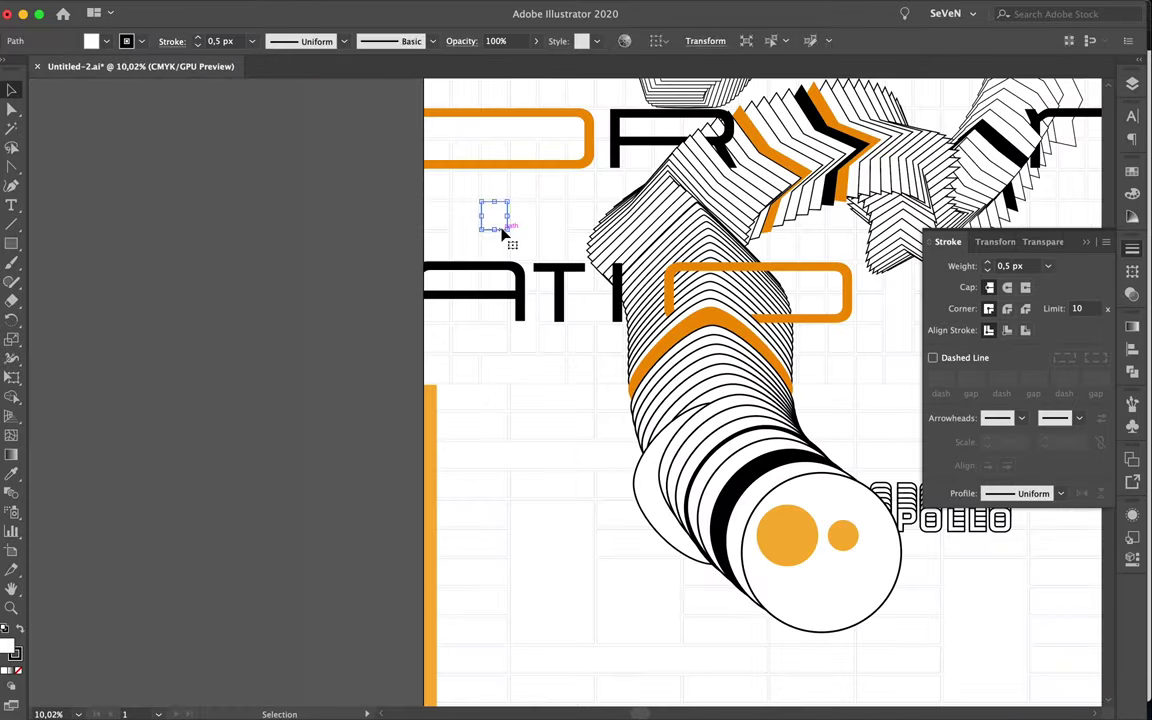
scroll(503, 231, "right", 5)
Adjust the block of grid rectangles around #18 beside the lower tube, then deselect
left_click(560, 283)
left_click(683, 343)
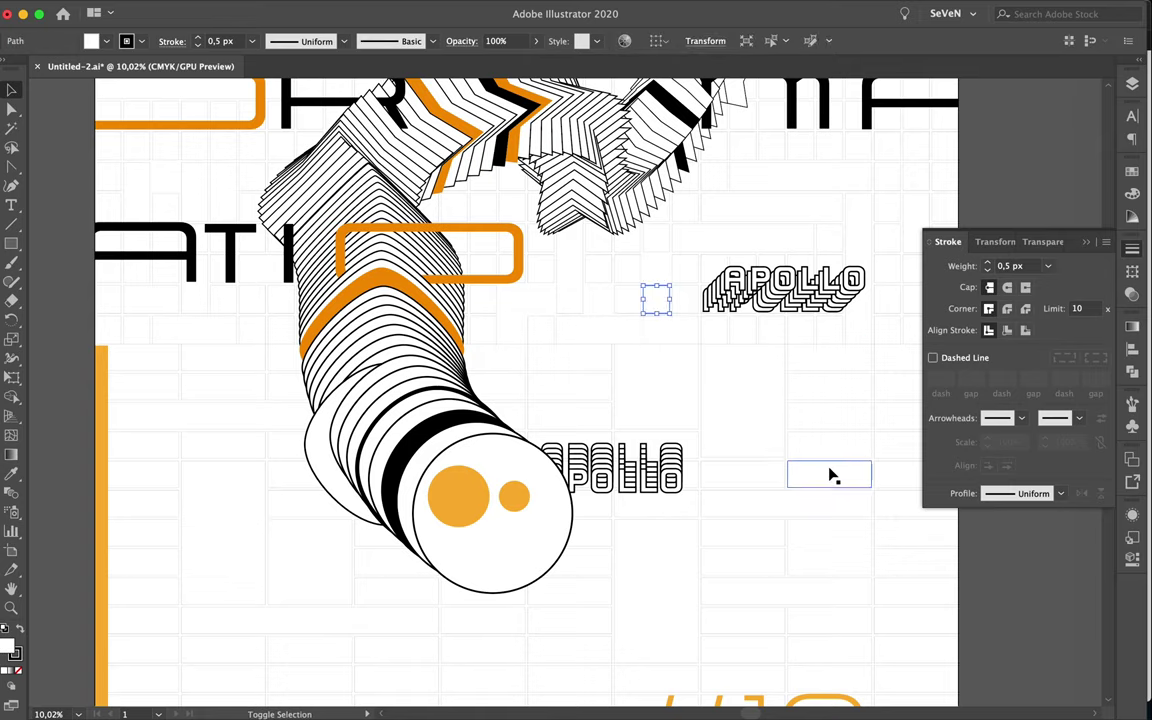
scroll(833, 470, "down", 2)
left_click_drag(790, 470, 825, 589)
left_click(506, 583, "shift")
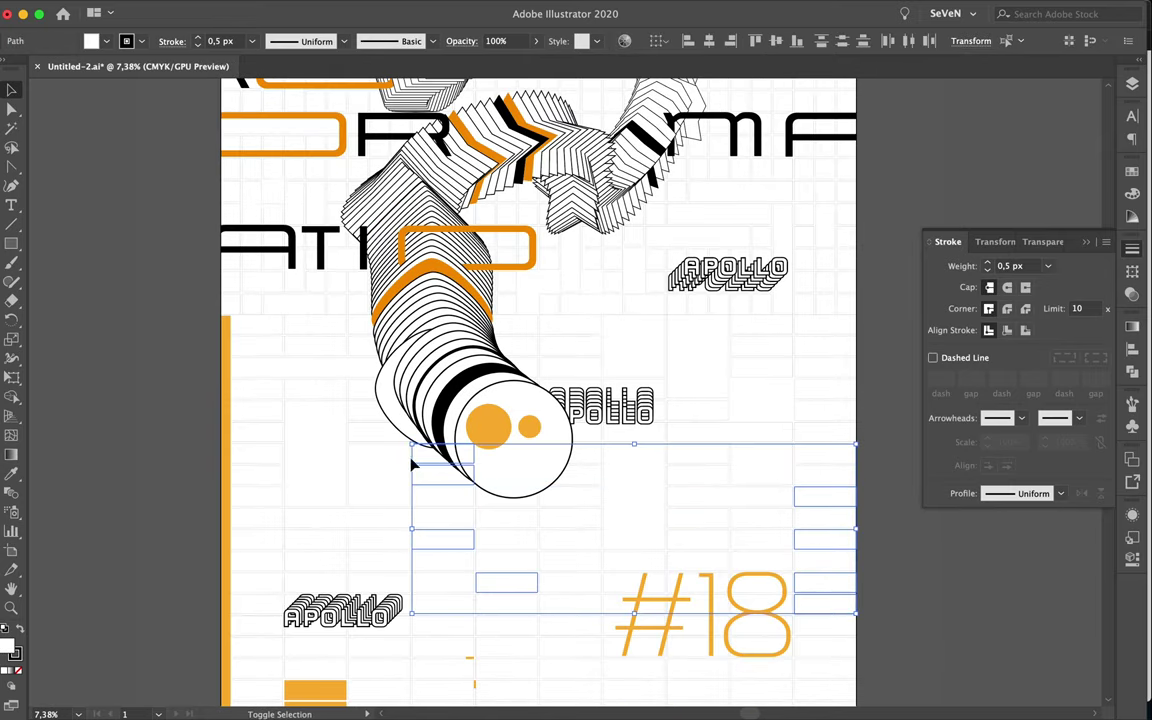
left_click(265, 617)
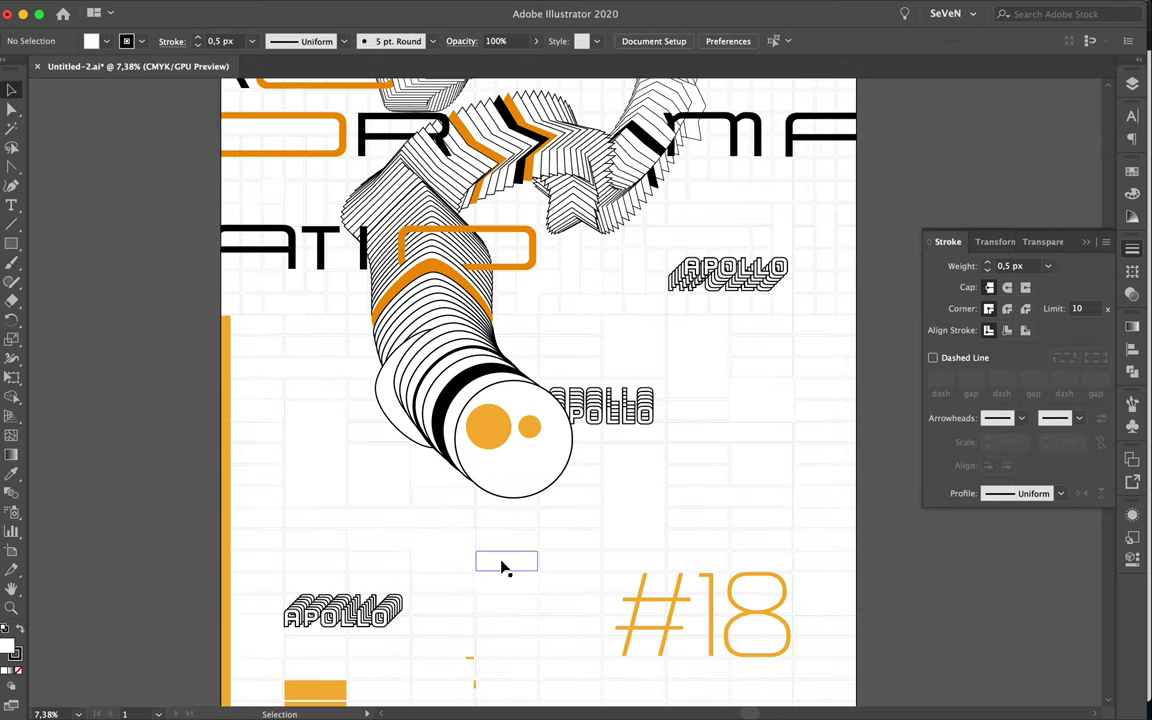
scroll(503, 567, "up", 1)
scroll(527, 620, "up", 2)
Widen a grid cell near the #18 to the right and stretch another cell taller on the left
scroll(558, 433, "up", 1)
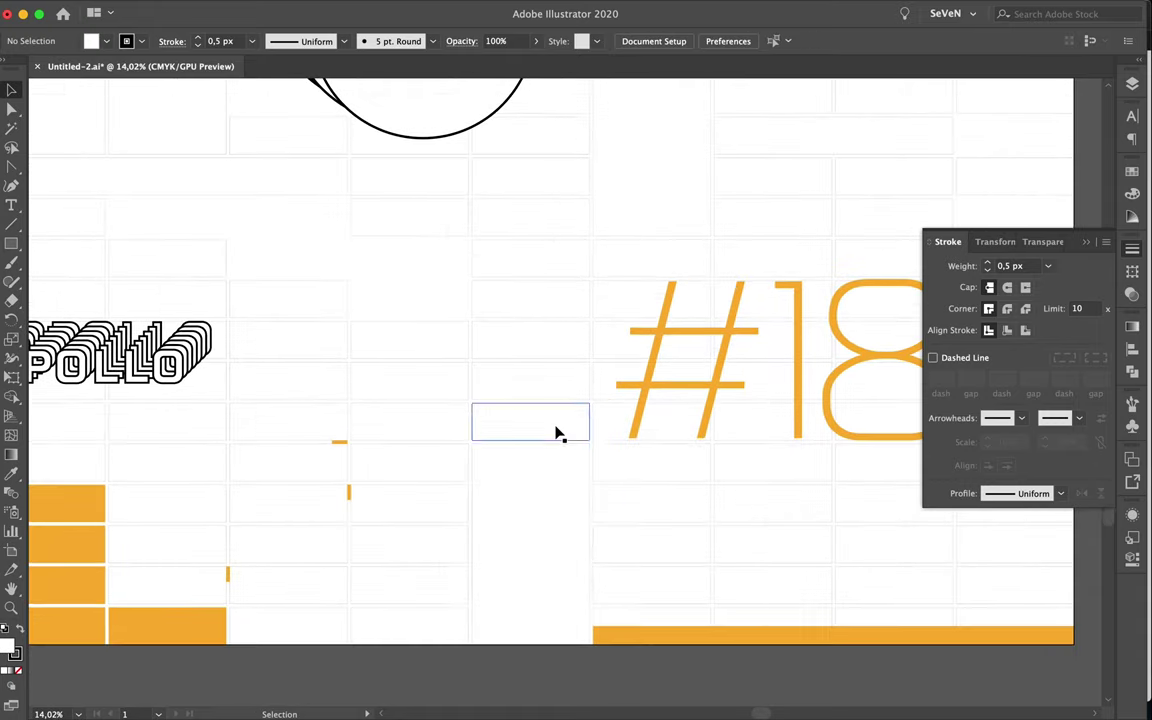
left_click(558, 433)
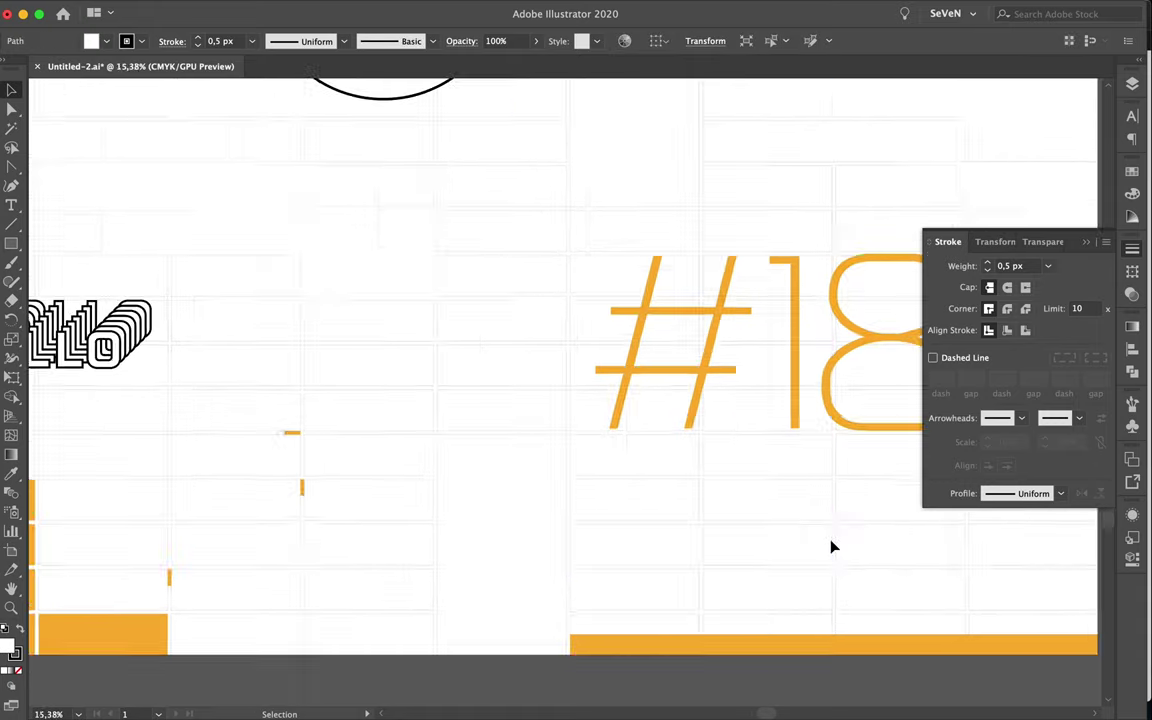
left_click_drag(832, 542, 1021, 548)
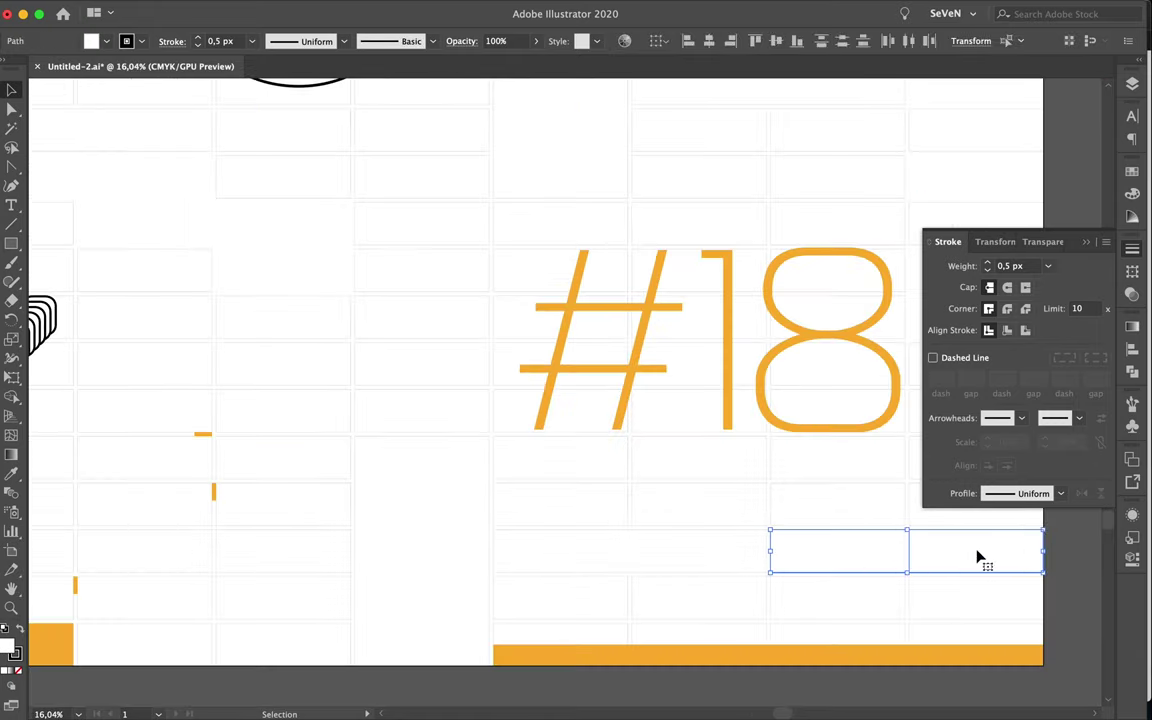
left_click(1022, 555)
mouse_move(839, 476)
left_mouse_down()
mouse_move(832, 463)
mouse_move(715, 496)
mouse_move(694, 424)
mouse_move(562, 240)
mouse_move(419, 373)
mouse_move(429, 429)
left_mouse_up()
mouse_move(424, 262)
left_mouse_down()
mouse_move(290, 402)
mouse_move(296, 465)
left_mouse_up()
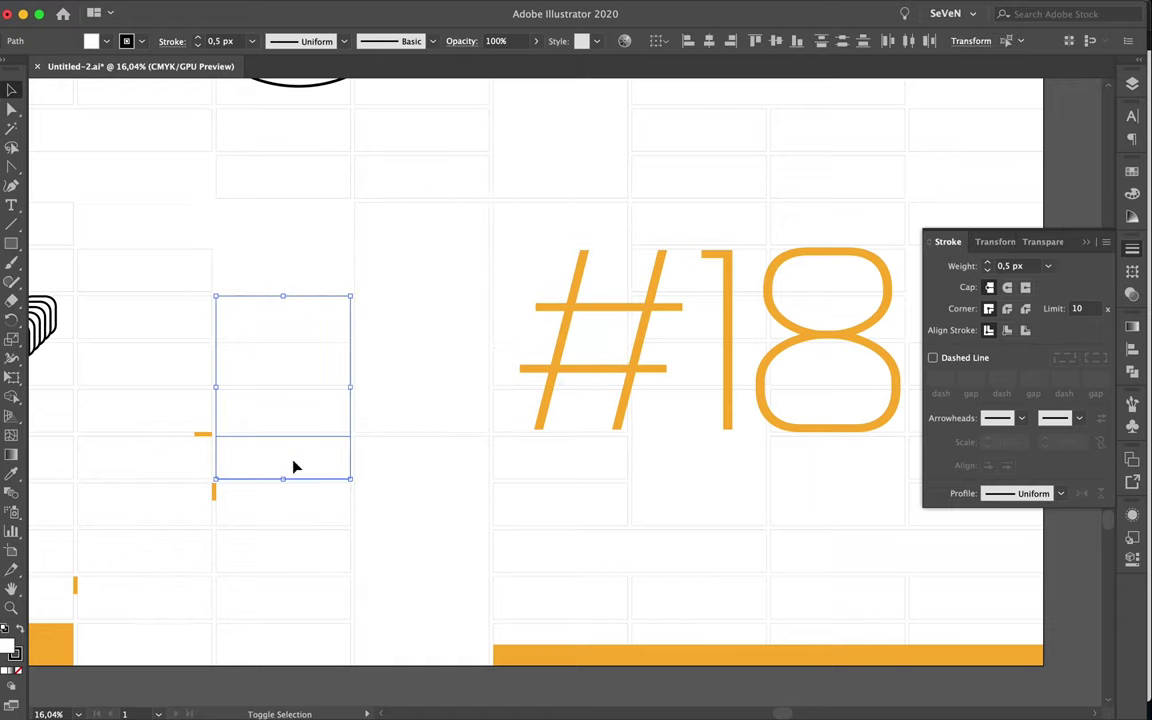
left_click(285, 334)
Move a small empty grid cell next to the left orange column
scroll(320, 400, "left", 5)
left_click(362, 427)
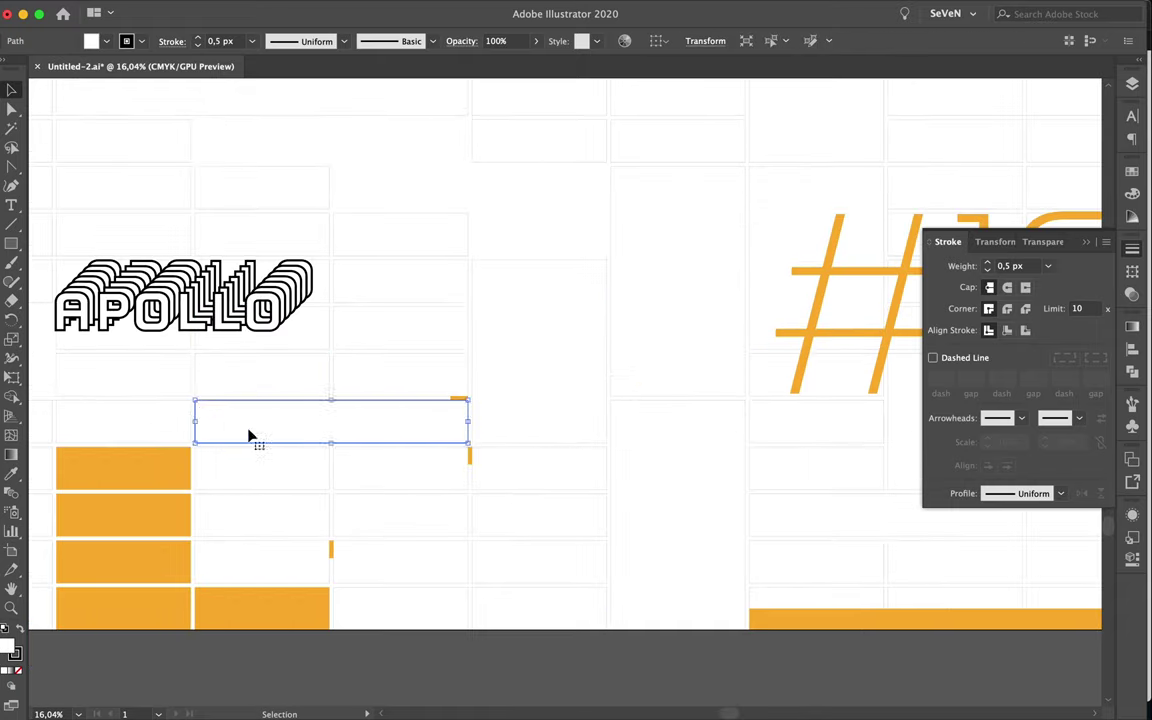
scroll(364, 440, "down", 3)
left_click_drag(160, 450, 141, 442)
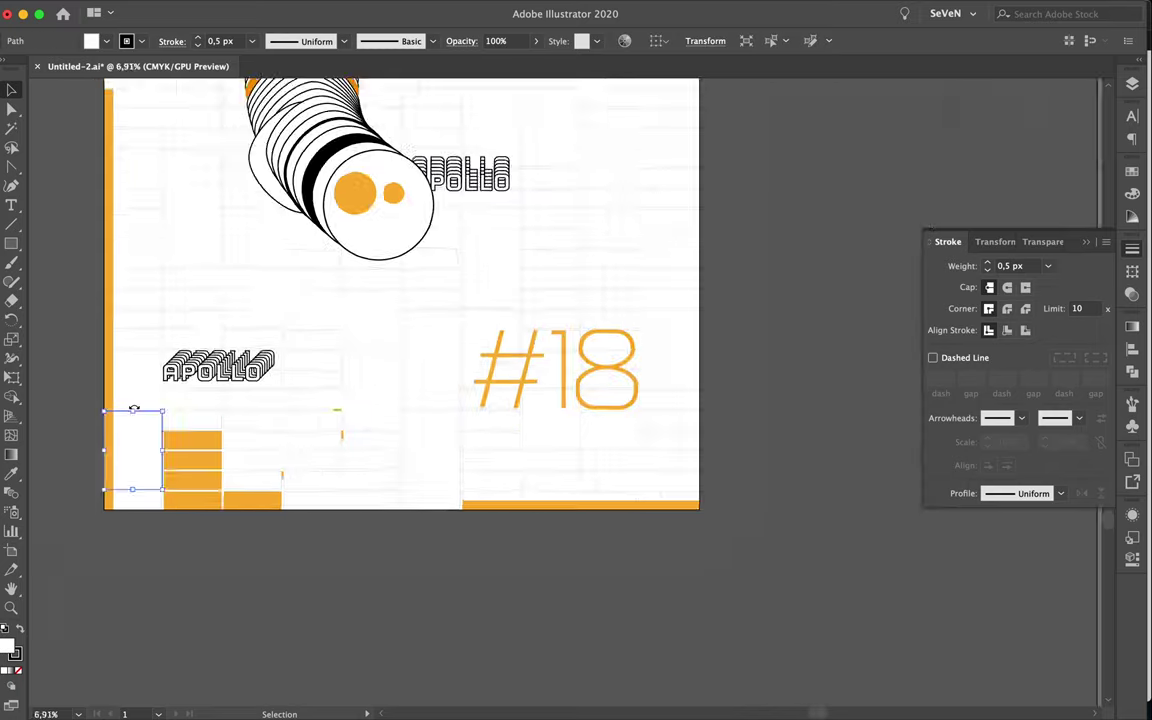
scroll(141, 442, "up", 2)
left_click(149, 555)
Shift the empty cell below APOLLO and stretch another cell taller beside the orange column
scroll(180, 500, "up", 2)
left_click(205, 483)
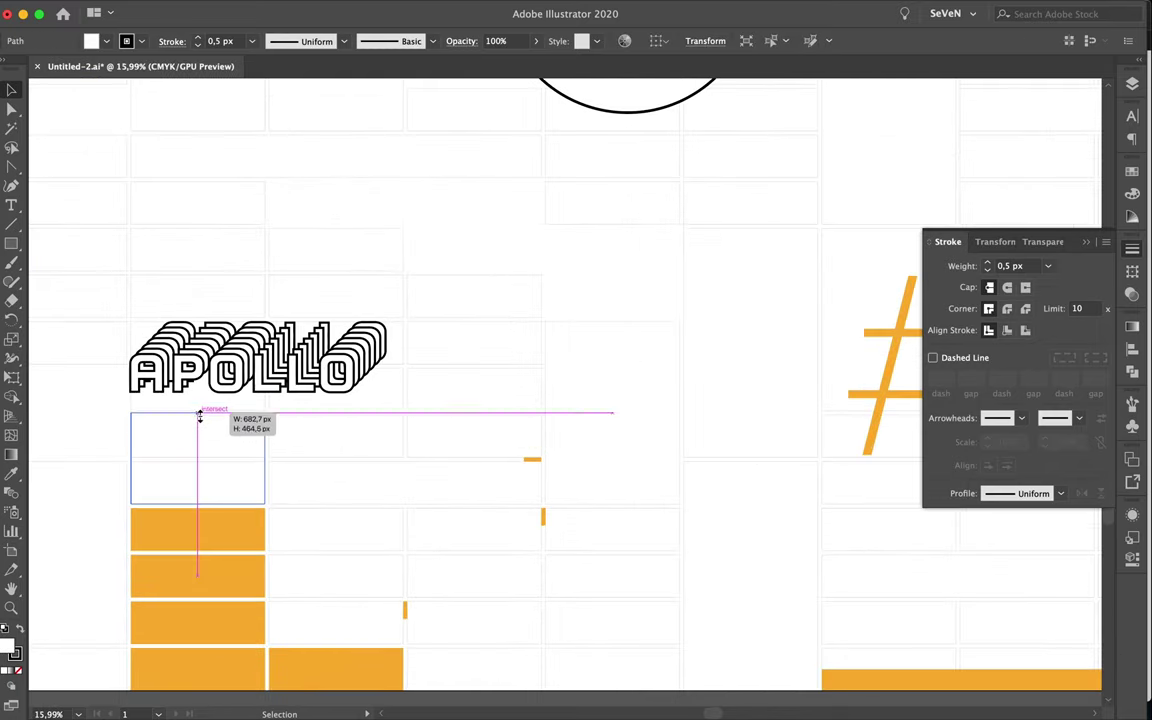
left_click_drag(335, 528, 353, 563)
scroll(355, 584, "up", 5)
scroll(355, 584, "left", 3)
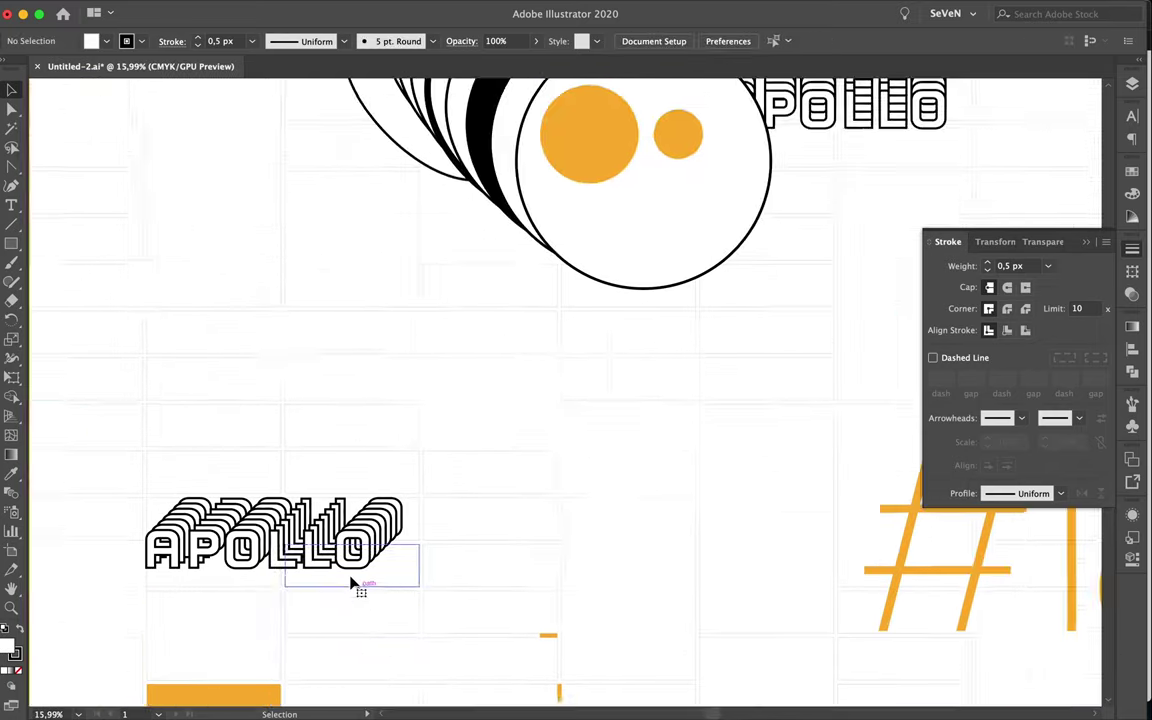
left_click_drag(216, 497, 213, 403)
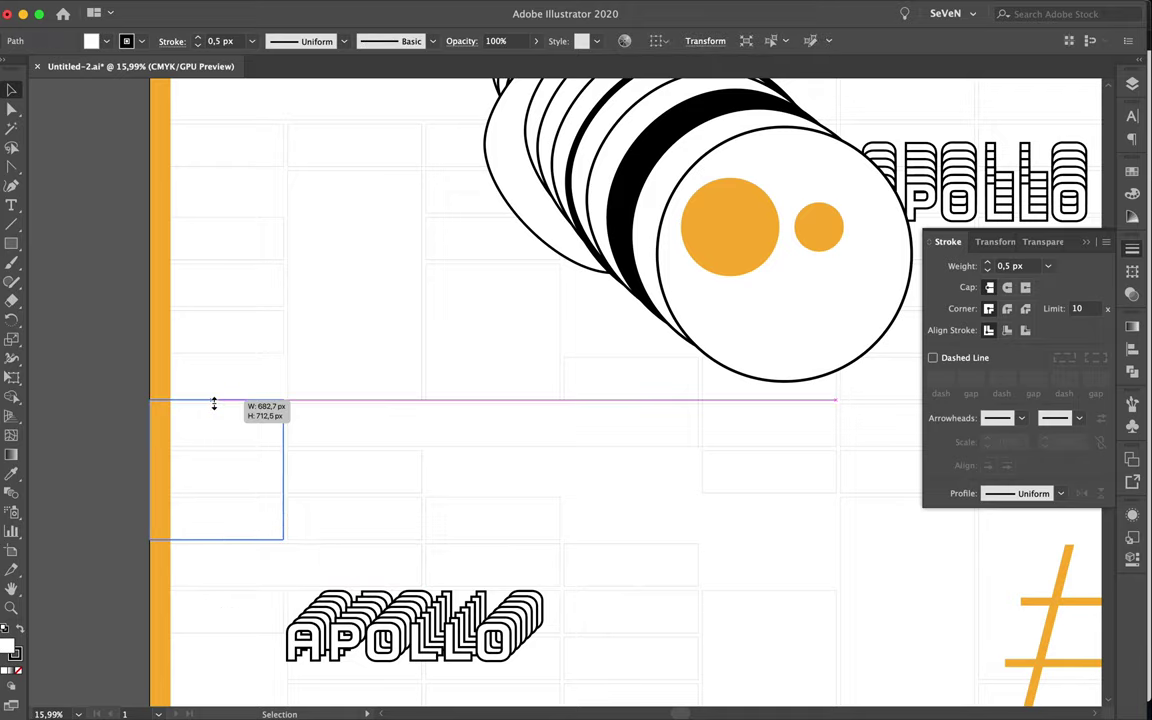
left_click(216, 424)
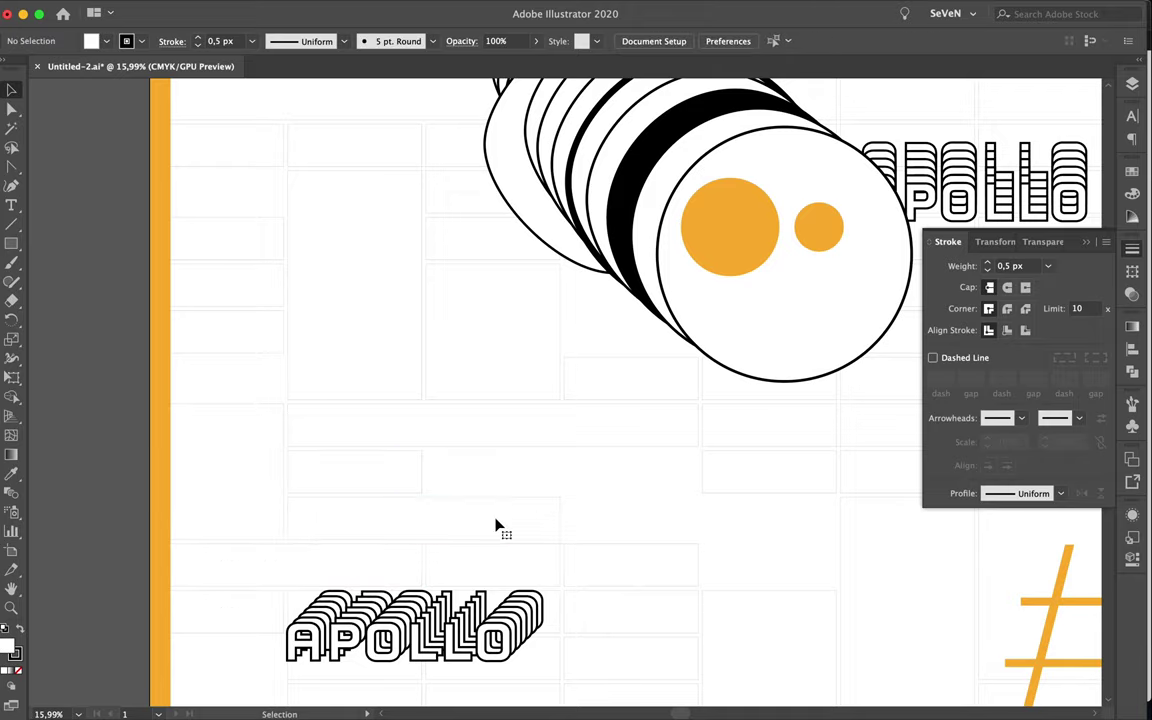
Position a small grid cell beneath the n stem
scroll(525, 501, "down", 4)
scroll(309, 453, "up", 8)
left_click(350, 421)
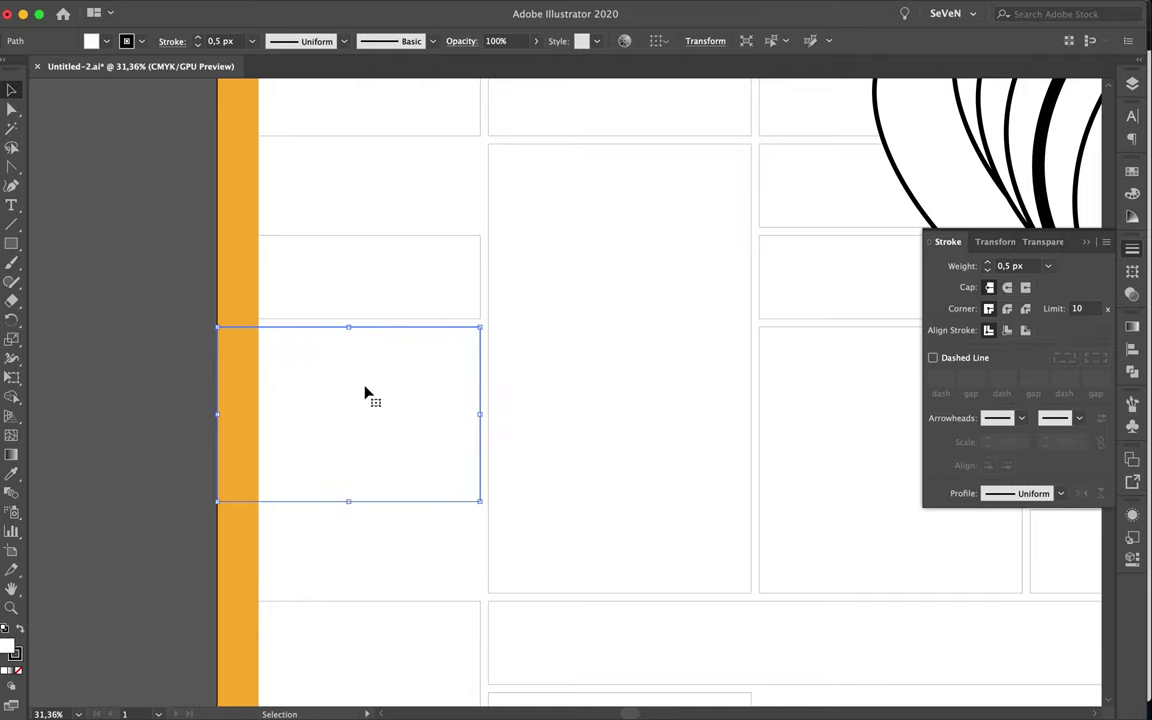
left_click(366, 393)
scroll(366, 390, "down", 5)
scroll(389, 379, "up", 2)
left_click(390, 125)
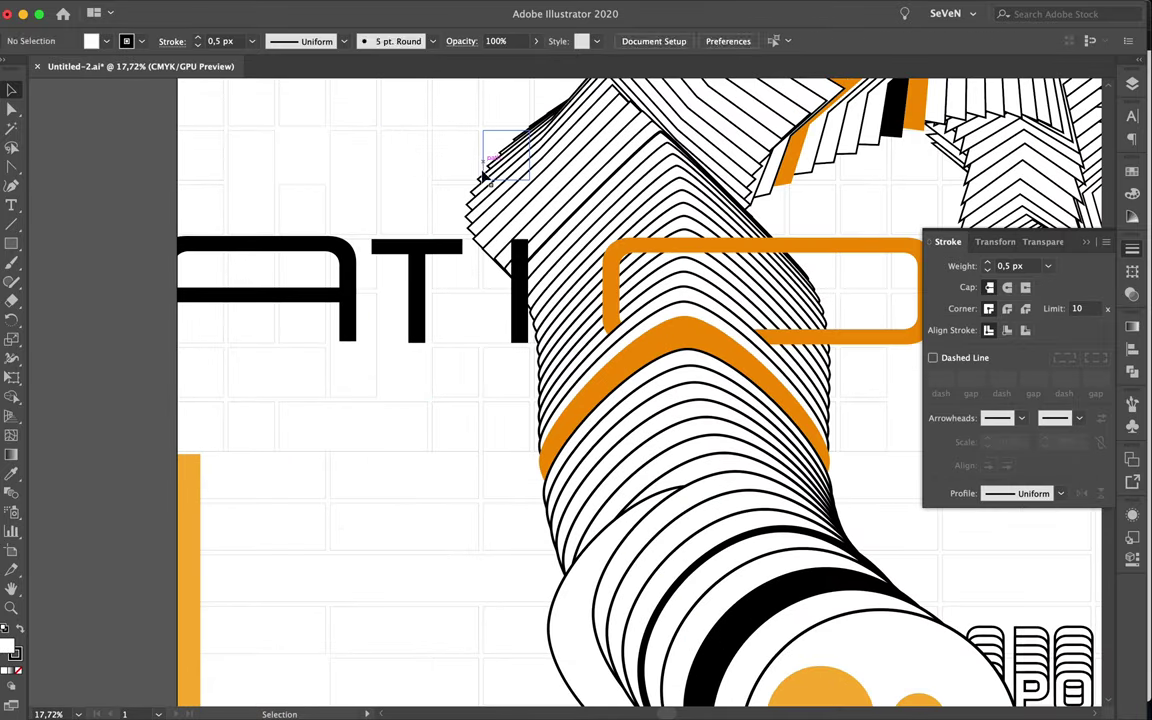
scroll(321, 324, "up", 2)
scroll(411, 337, "up", 5)
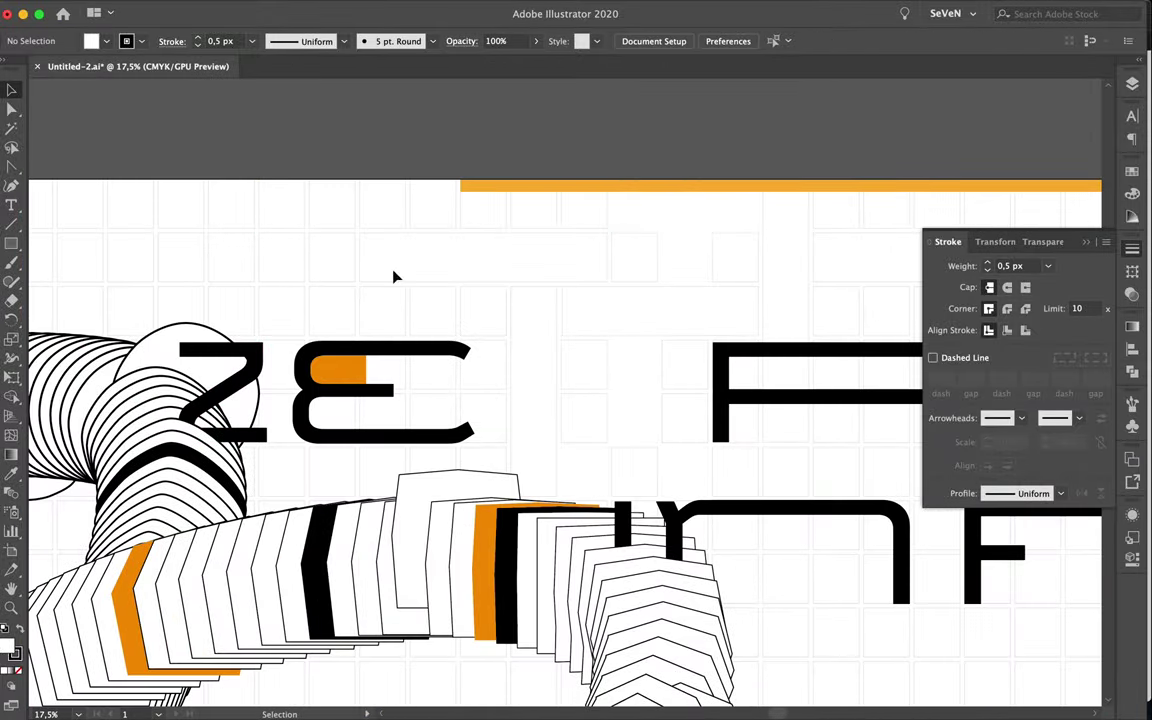
left_click(140, 320)
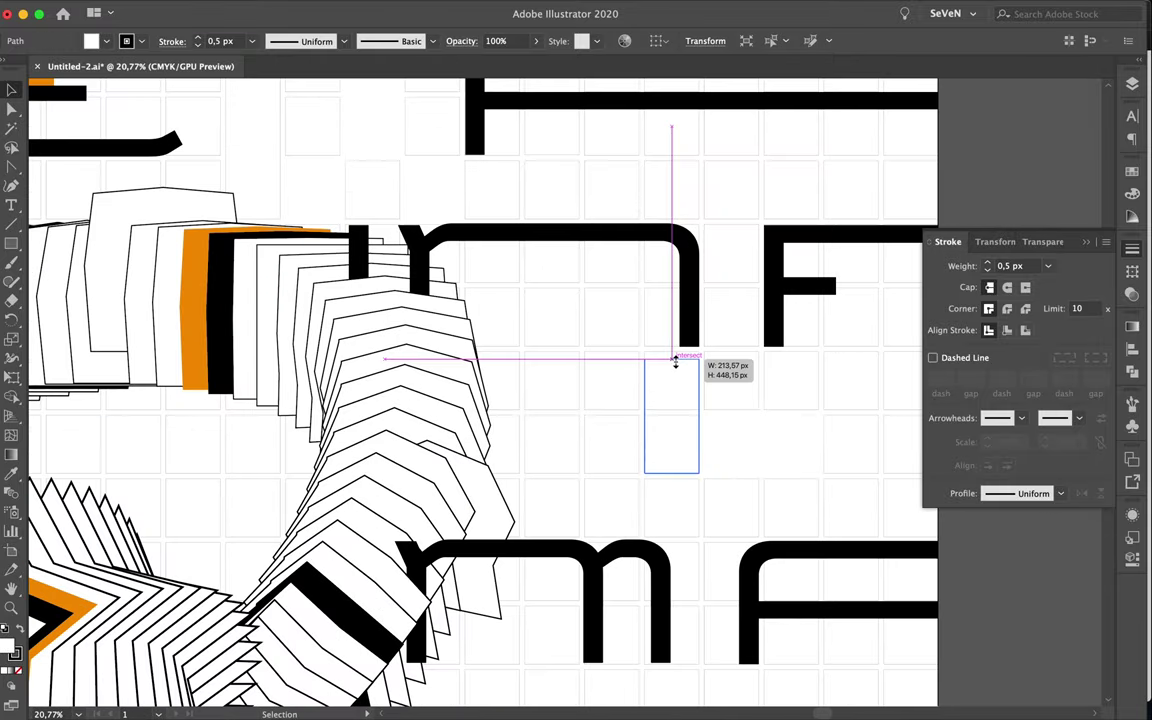
left_click_drag(675, 400, 672, 392)
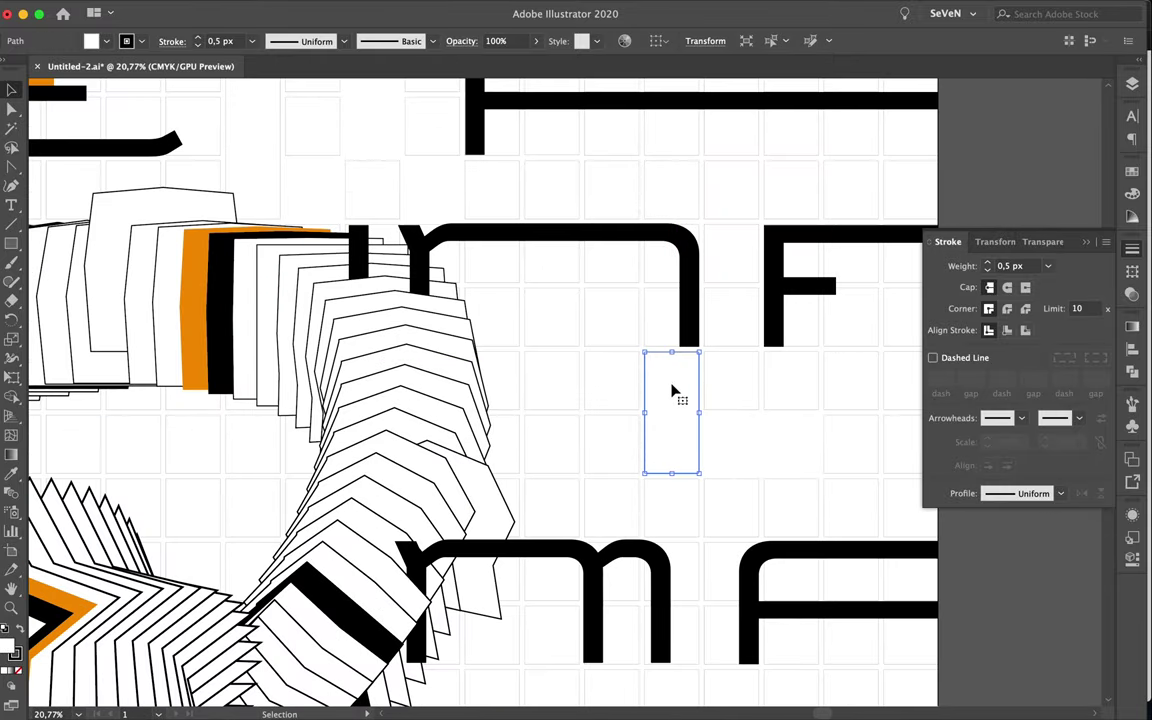
Reposition three more grid cells, moving them down-left and to the right
left_click_drag(610, 364, 507, 455)
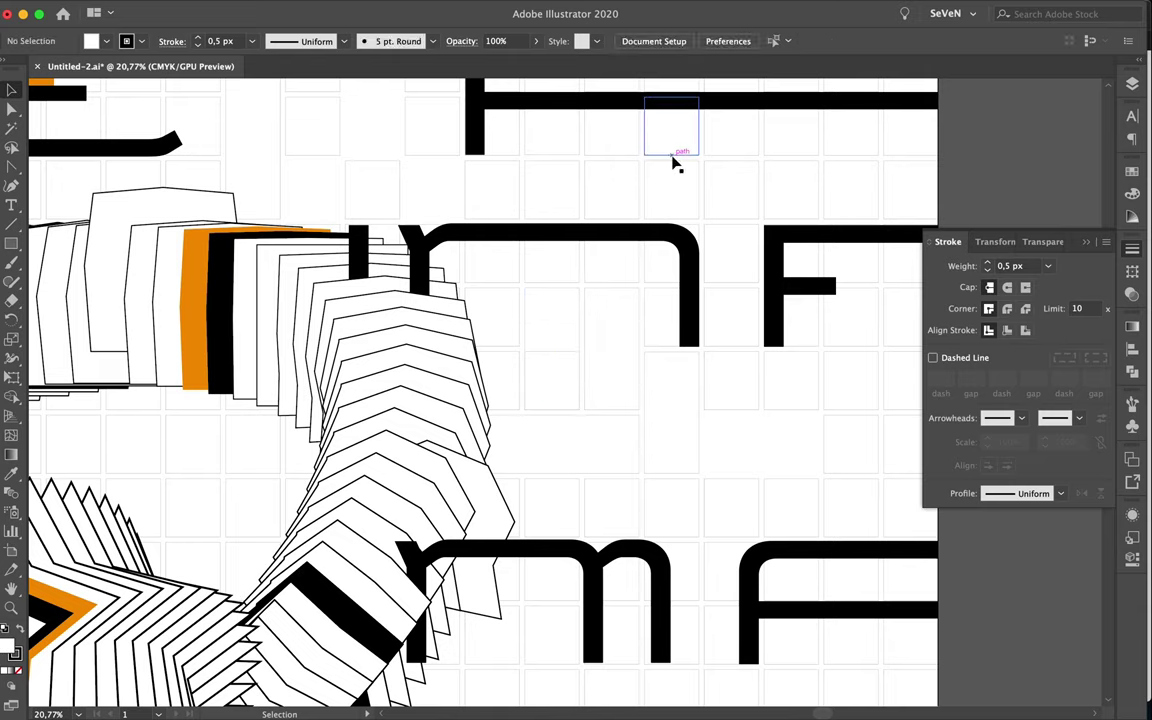
left_click_drag(675, 160, 795, 123)
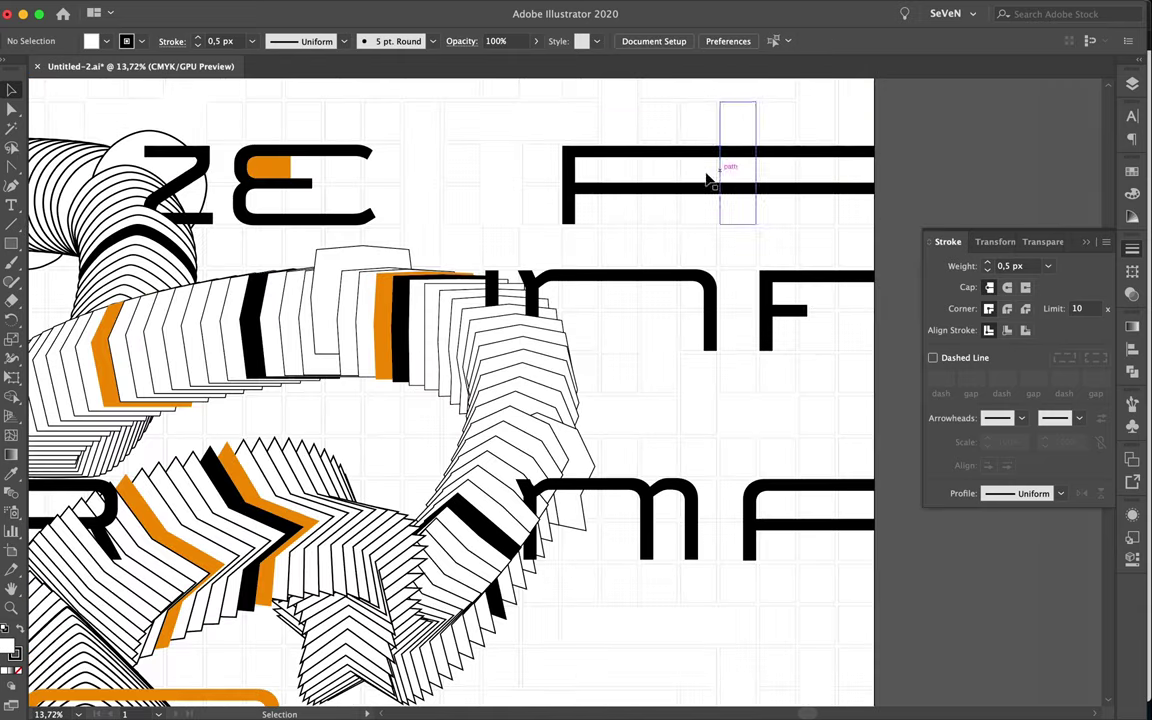
left_click_drag(706, 180, 633, 170)
scroll(784, 170, "down", 5)
Fill the two cells beside the middle APOLLO with the orange swatch
left_click(690, 390)
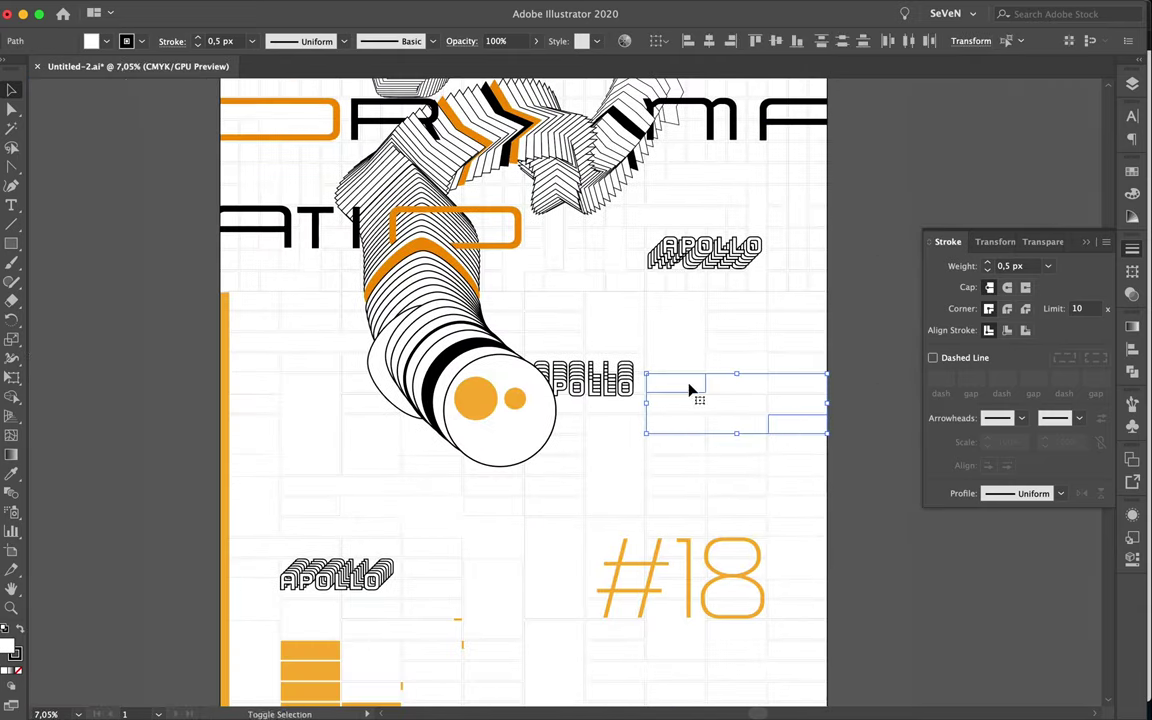
key("i")
left_click(497, 274)
left_click(1132, 84)
On Layer 5, draw a stepped path from the poster's left edge past the tube to the bottom
left_click(1036, 151)
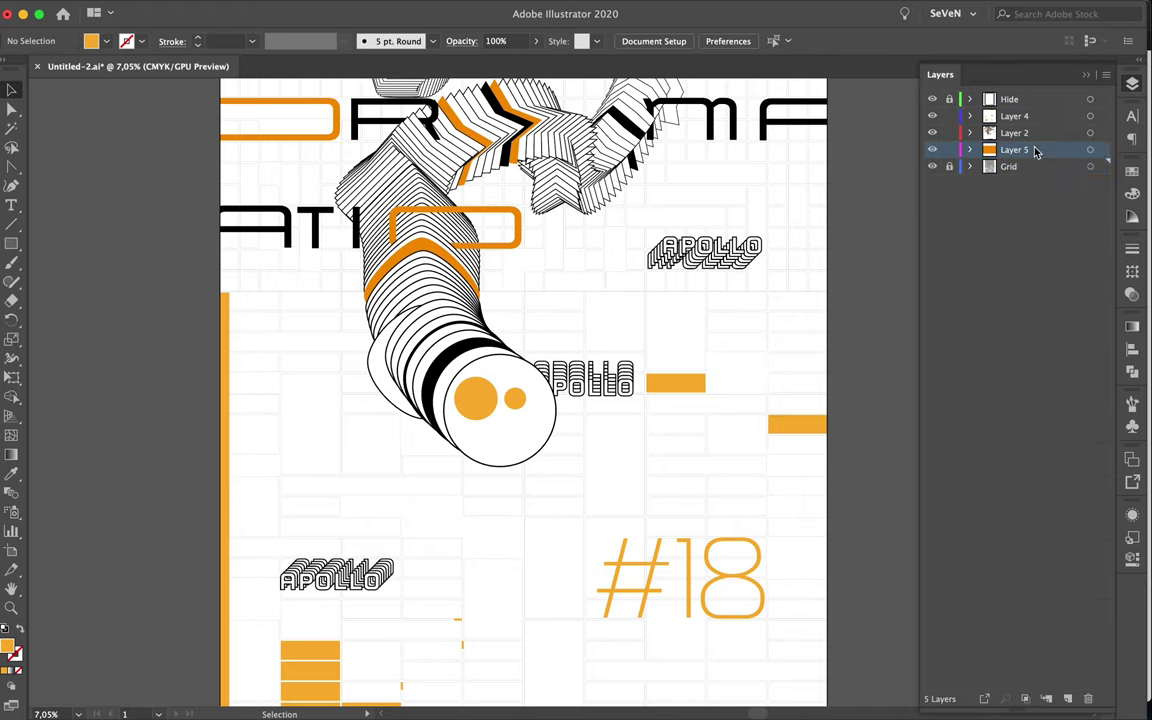
key("p")
scroll(476, 457, "down", 2)
scroll(370, 432, "up", 2)
left_click(185, 369)
left_click(489, 369)
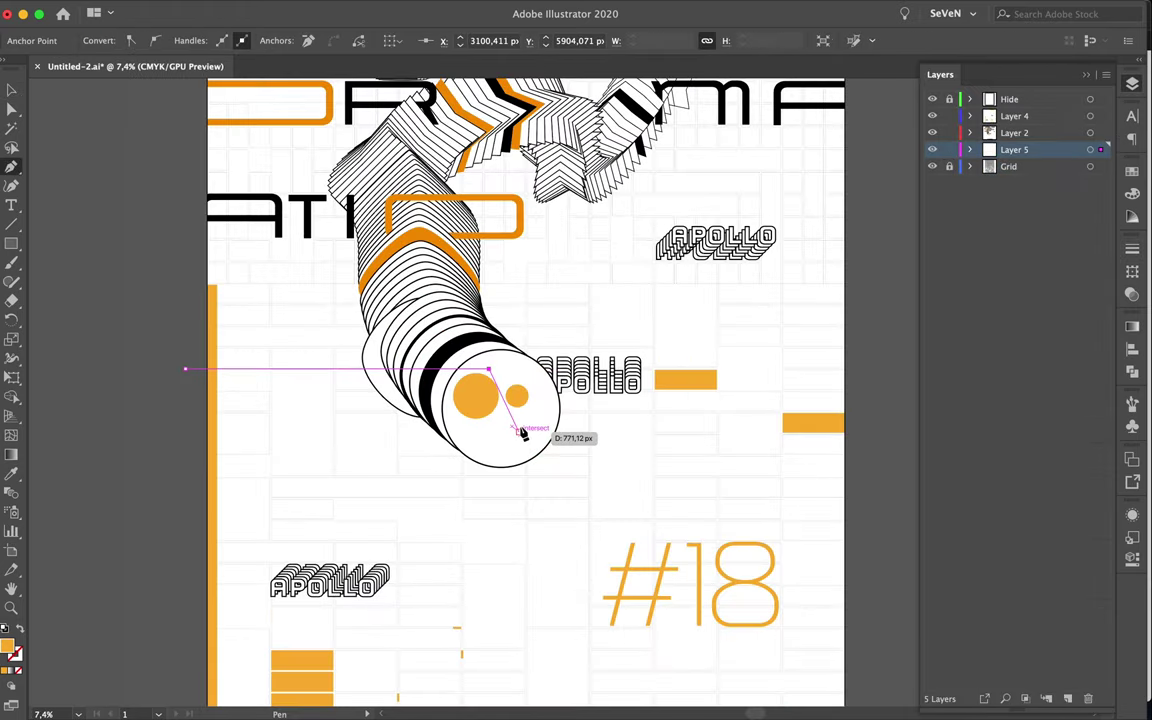
scroll(531, 460, "up", 2)
left_click(527, 464)
left_click(527, 527)
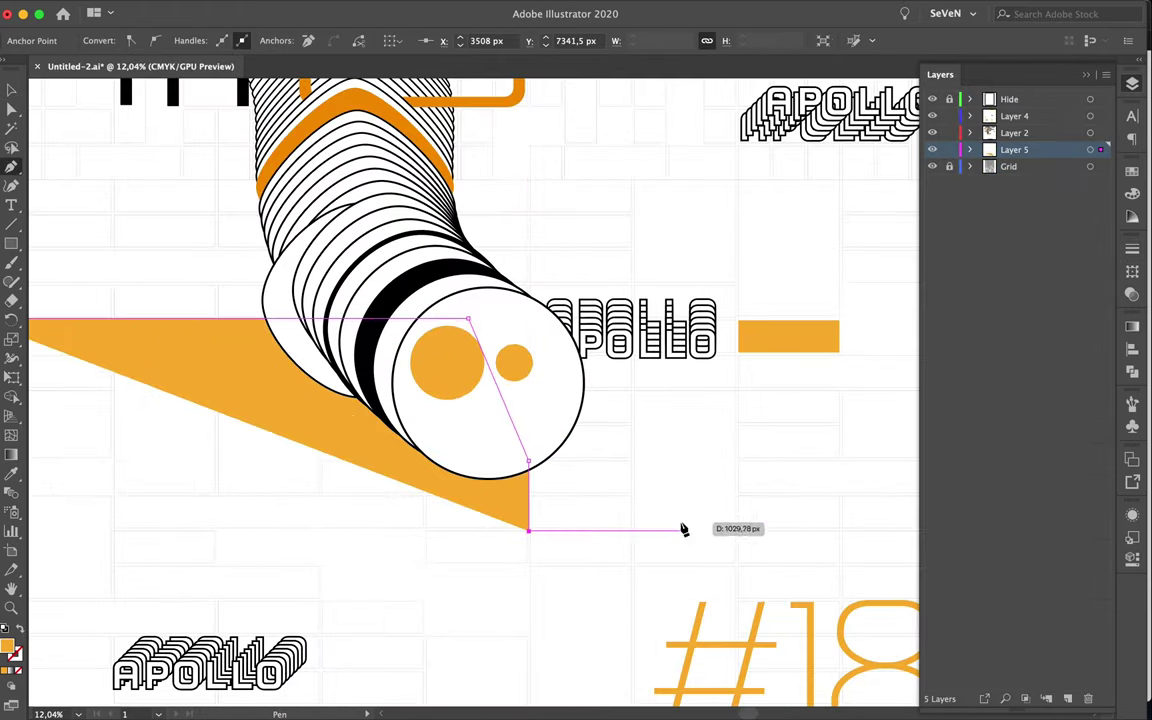
left_click(622, 527)
scroll(636, 555, "down", 2)
scroll(636, 555, "down", 2)
left_click(603, 690)
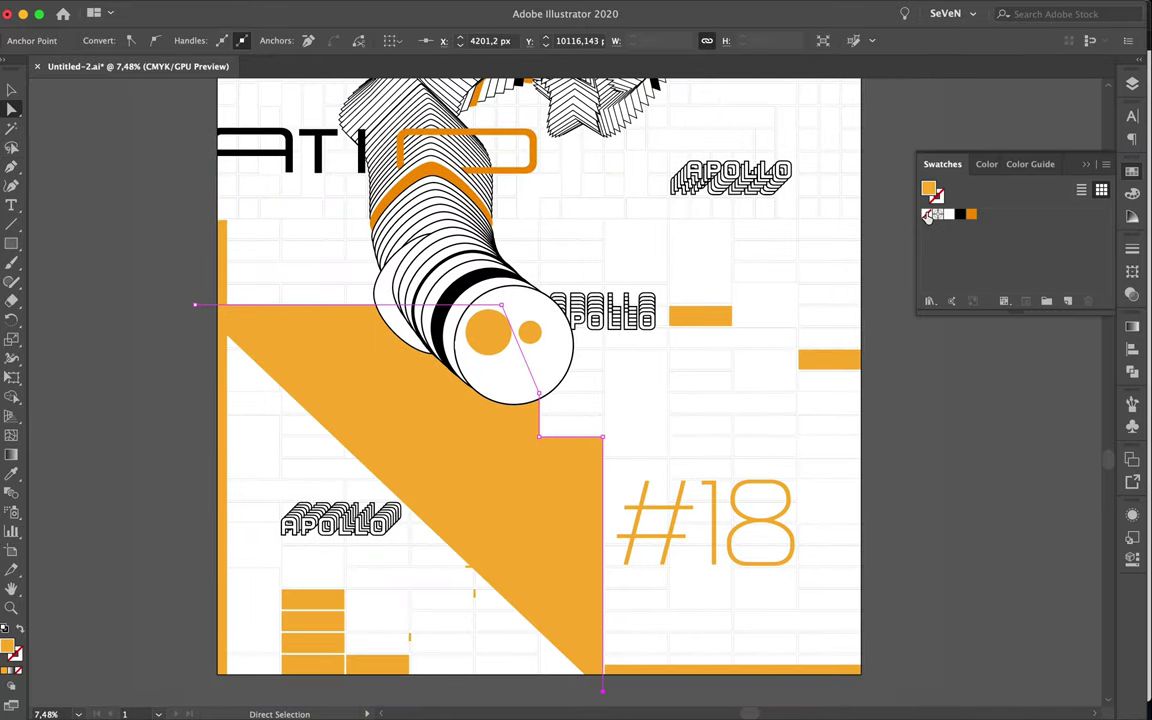
Give the path a 60 px orange dashed stroke (210 dash) and add a dashed circle at the right
key("shift+x")
key("ctrl+F10")
left_click(933, 358)
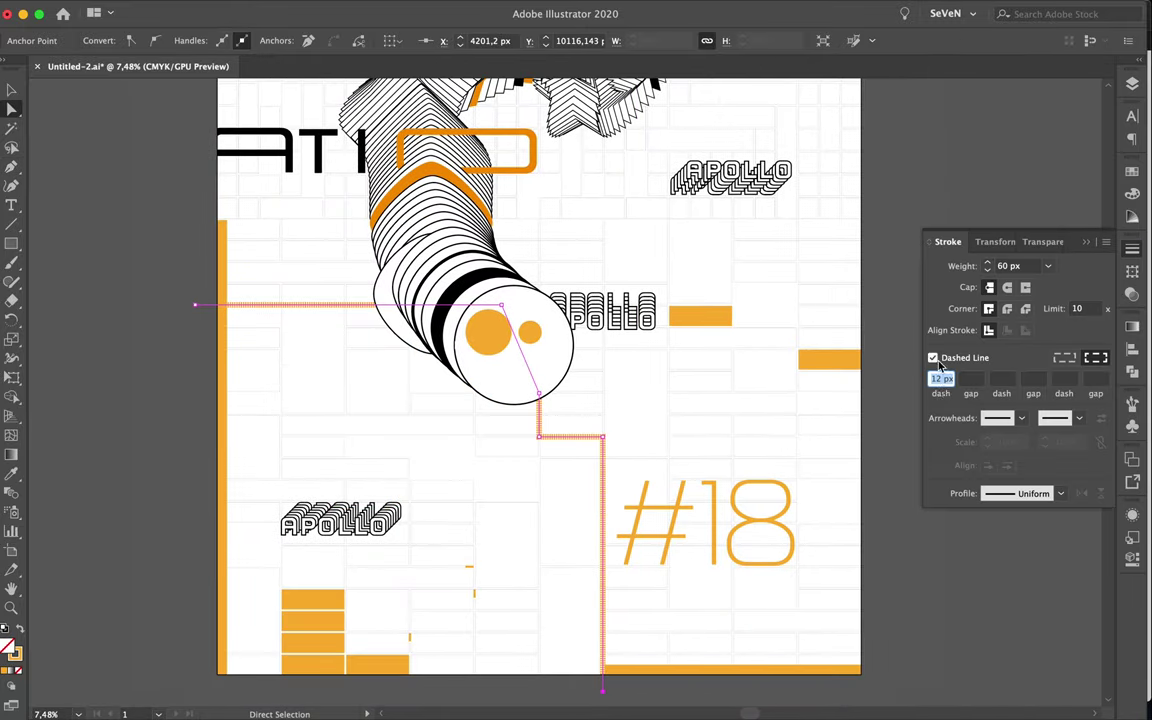
left_click(870, 423)
key("ctrl+0")
left_click_drag(11, 243, 100, 278)
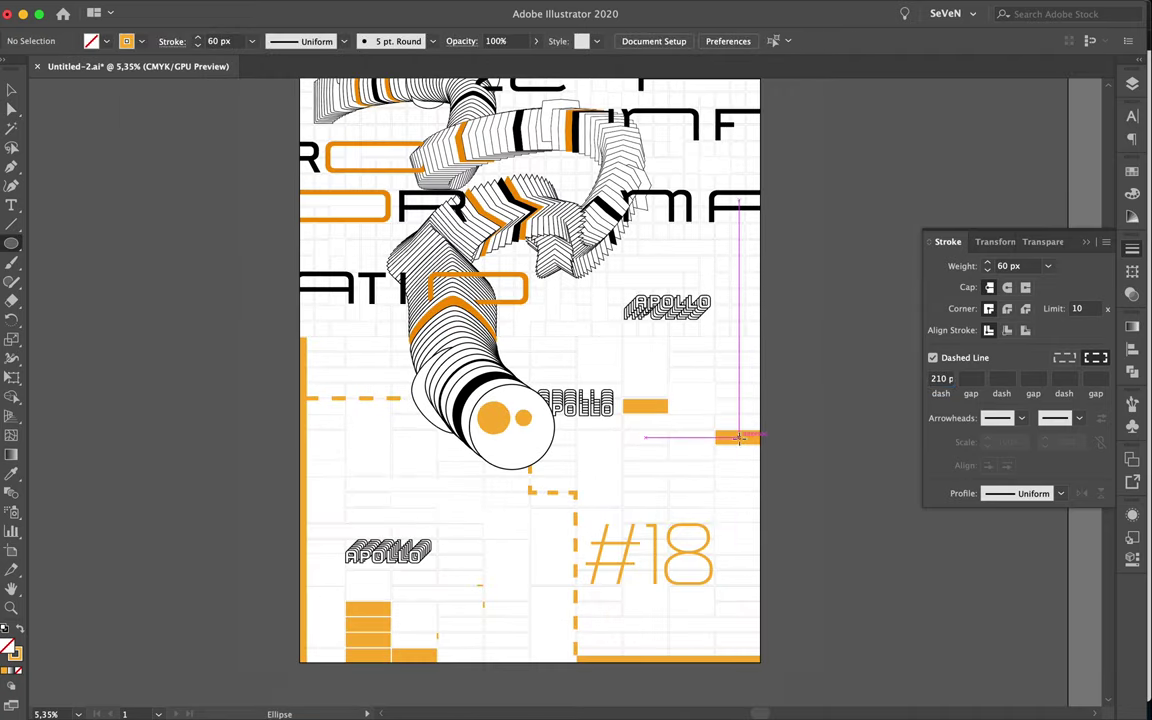
left_click_drag(759, 437, 830, 437)
Draw a small circle and Alt-drag repeated copies to lengthen the upper circle chain
key("a")
scroll(830, 440, "down", 2)
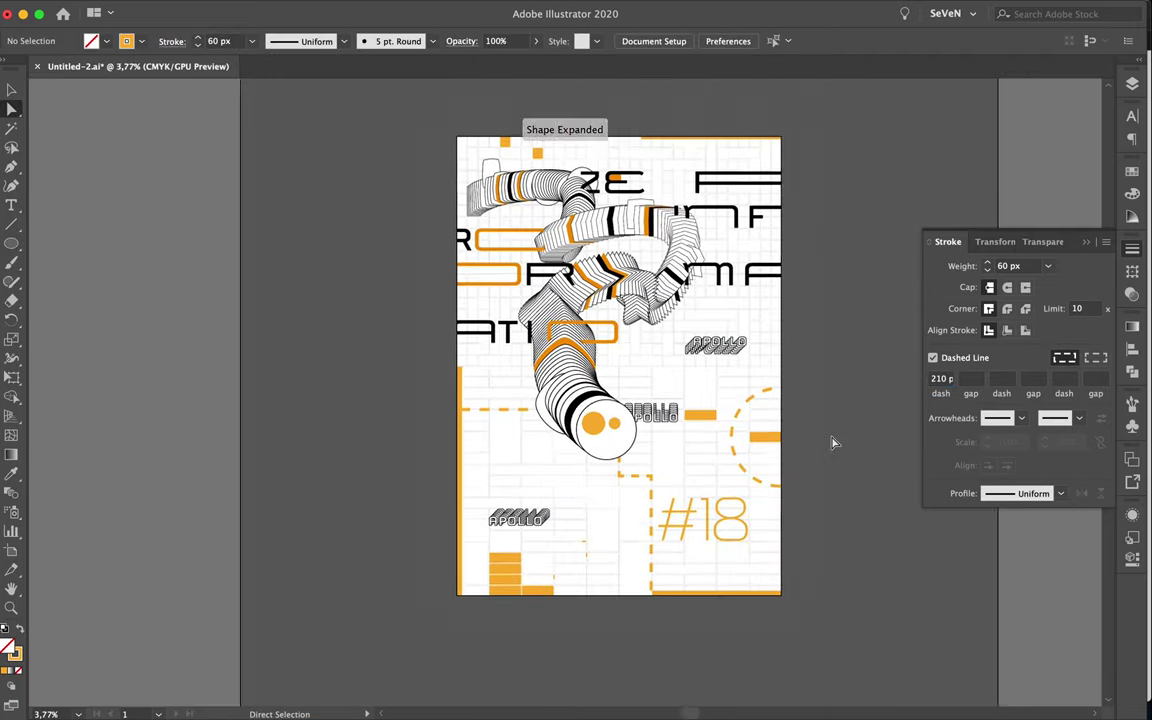
scroll(685, 455, "up", 1)
scroll(503, 441, "up", 2)
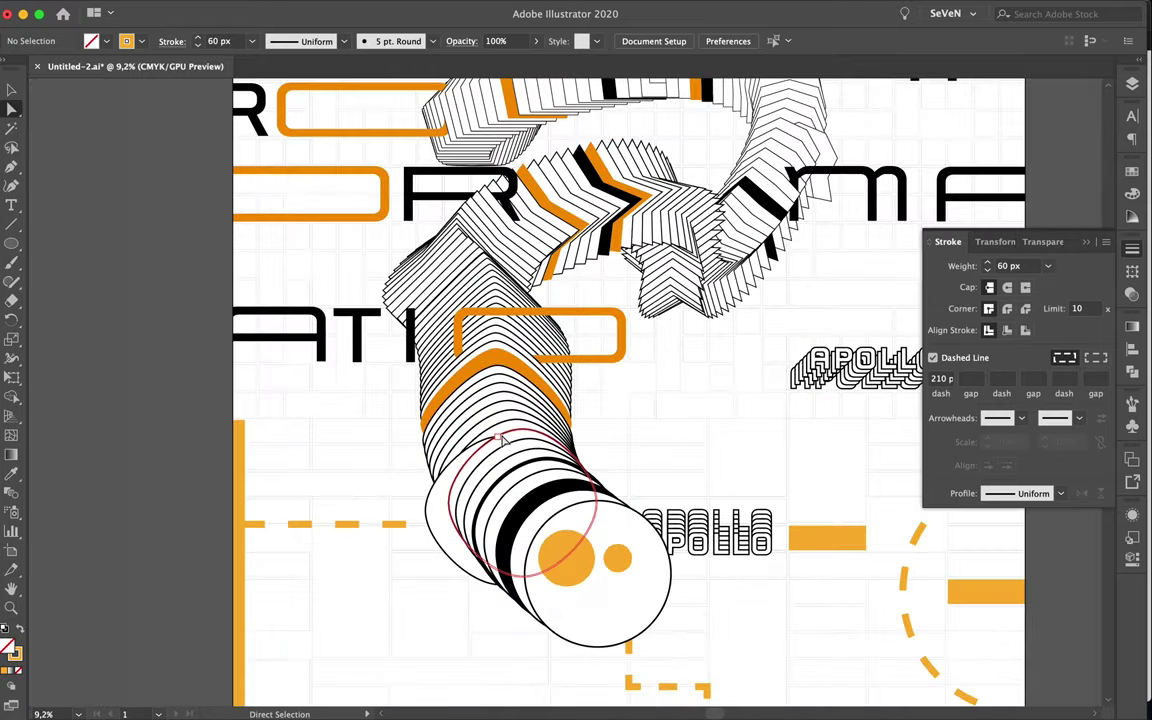
key("l")
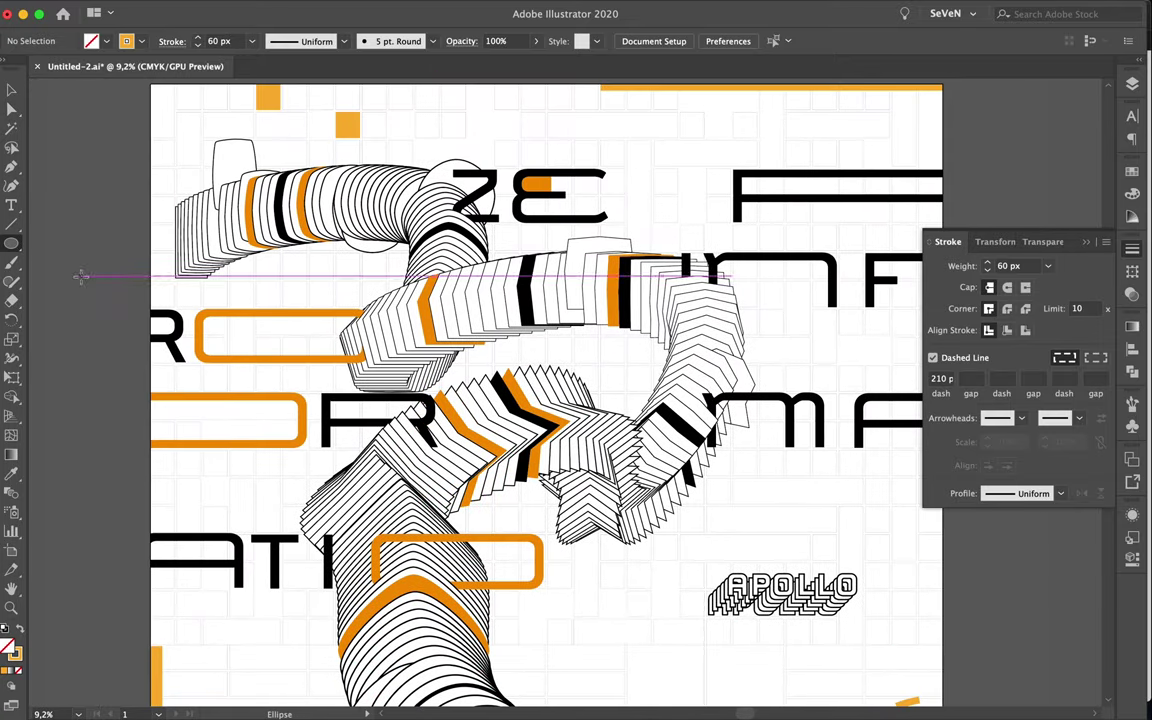
key("ctrl+z")
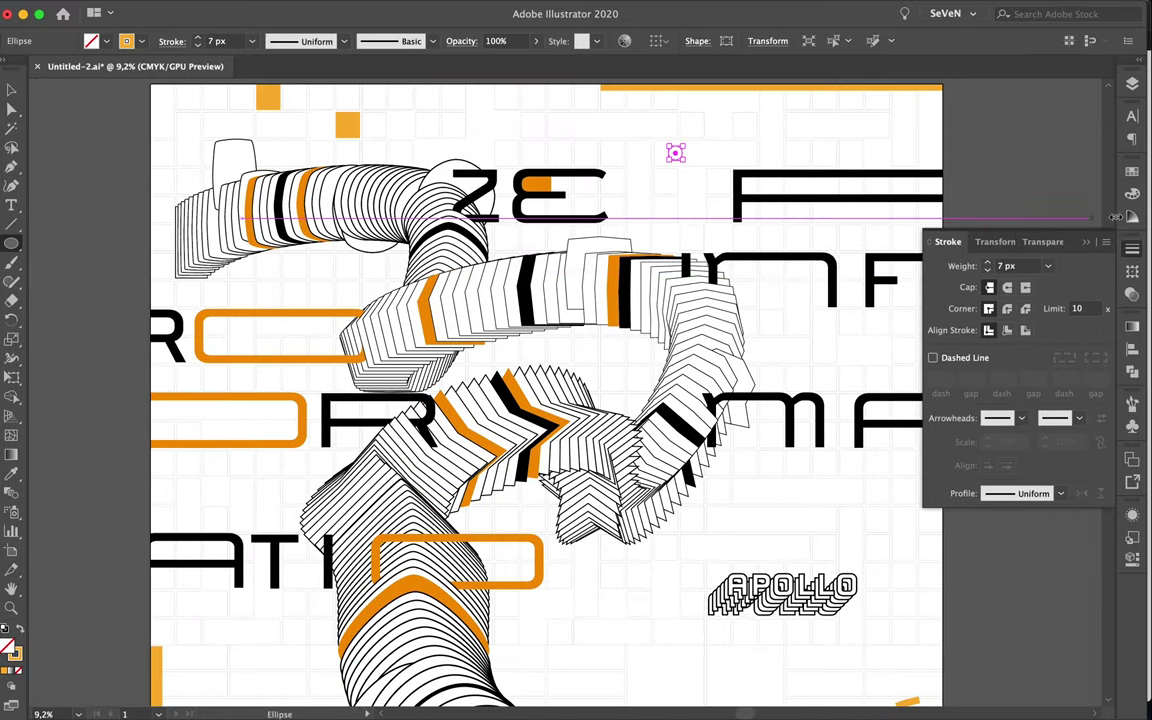
left_click(1132, 172)
scroll(684, 143, "up", 5)
key("v")
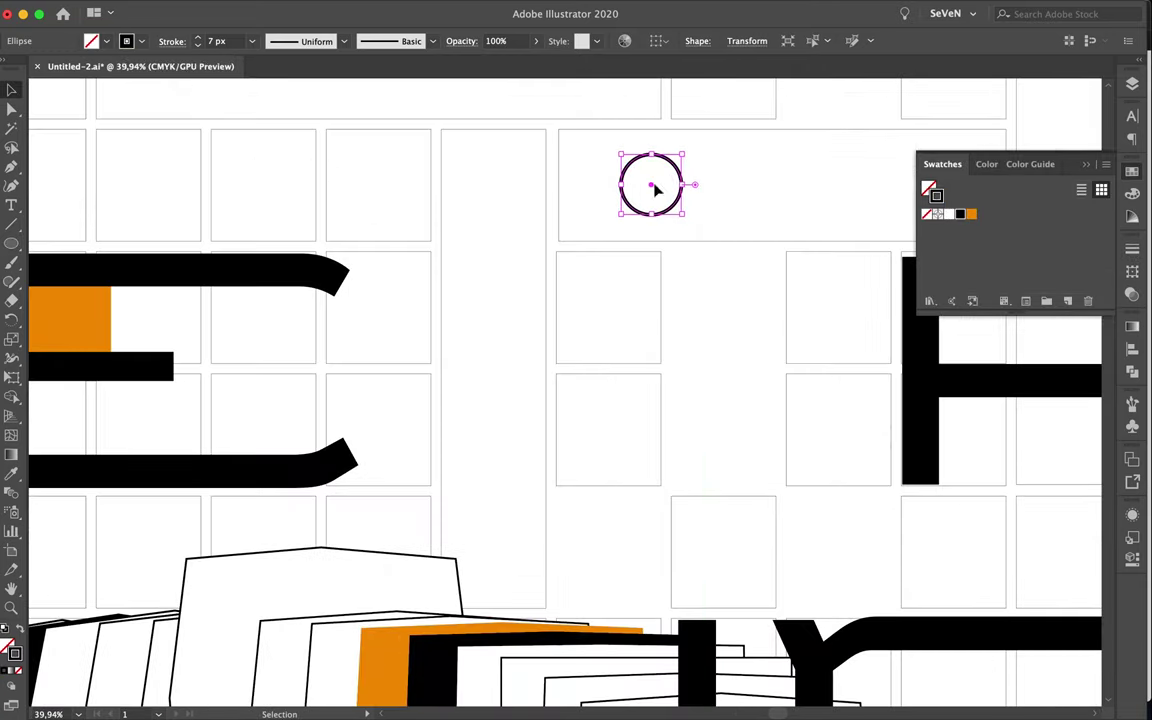
left_click_drag(653, 188, 657, 207)
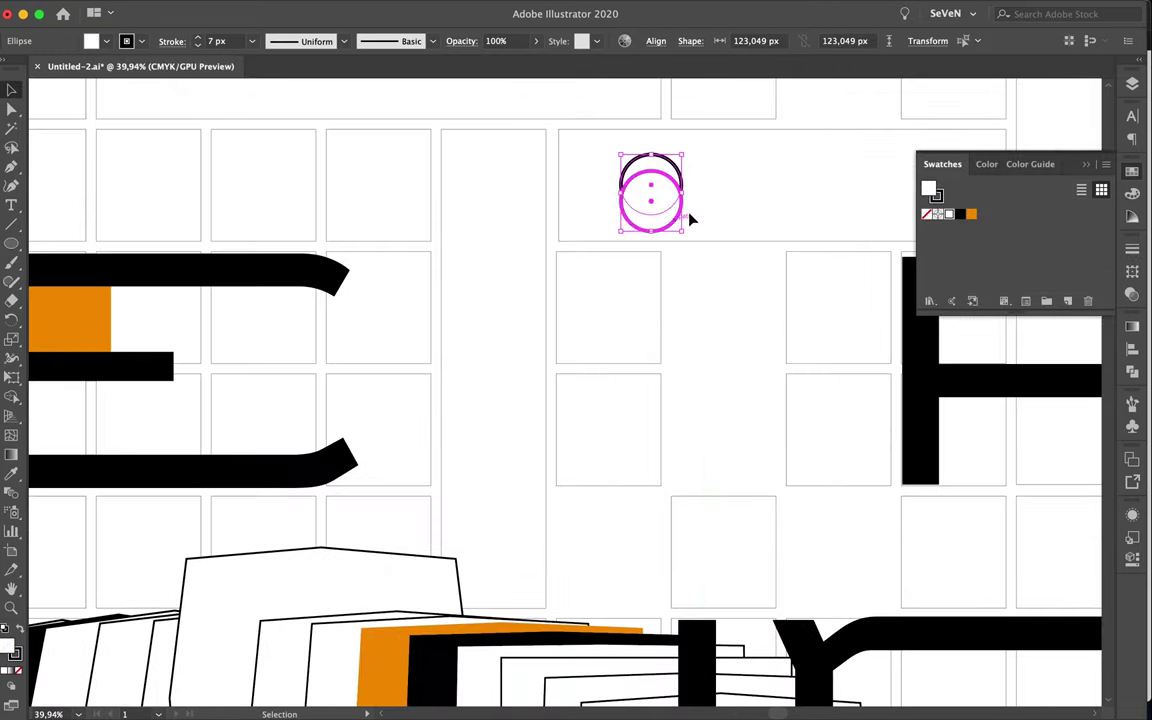
key("ctrl+d")
left_click_drag(653, 326, 641, 345)
key("ctrl+d")
key("ctrl+d")
key("ctrl+d")
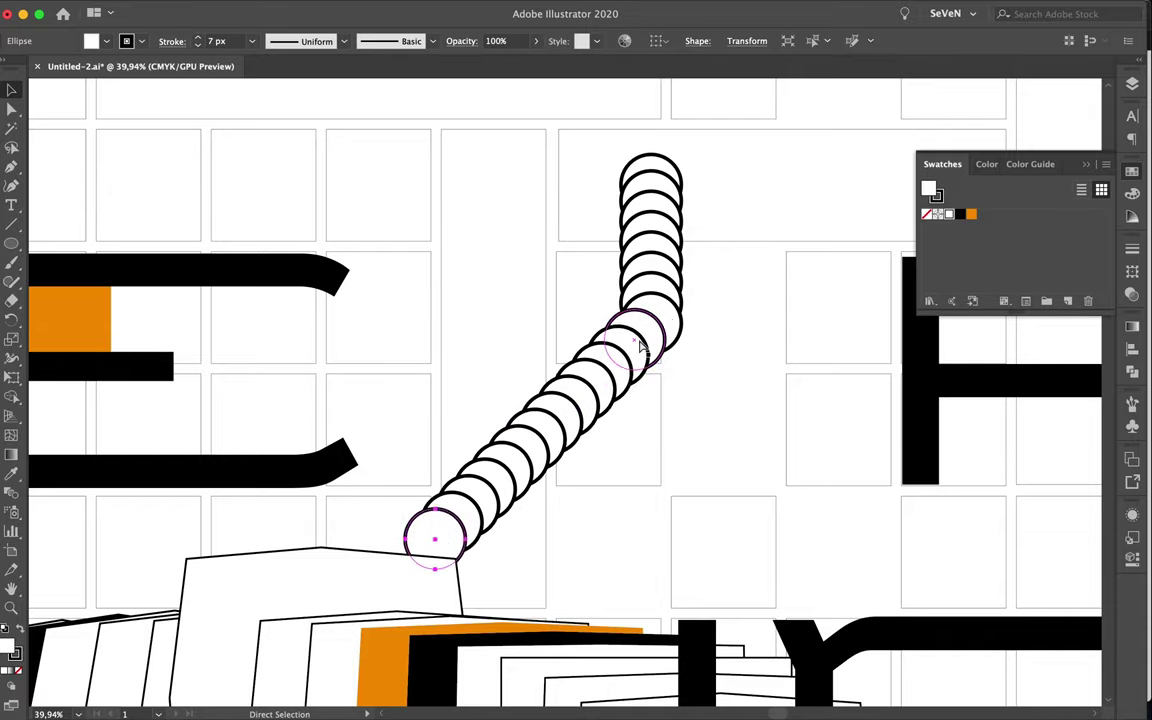
Build a new circle chain below the tube's end and bend it horizontally then diagonally
key("ctrl+shift+a")
scroll(643, 345, "down", 8)
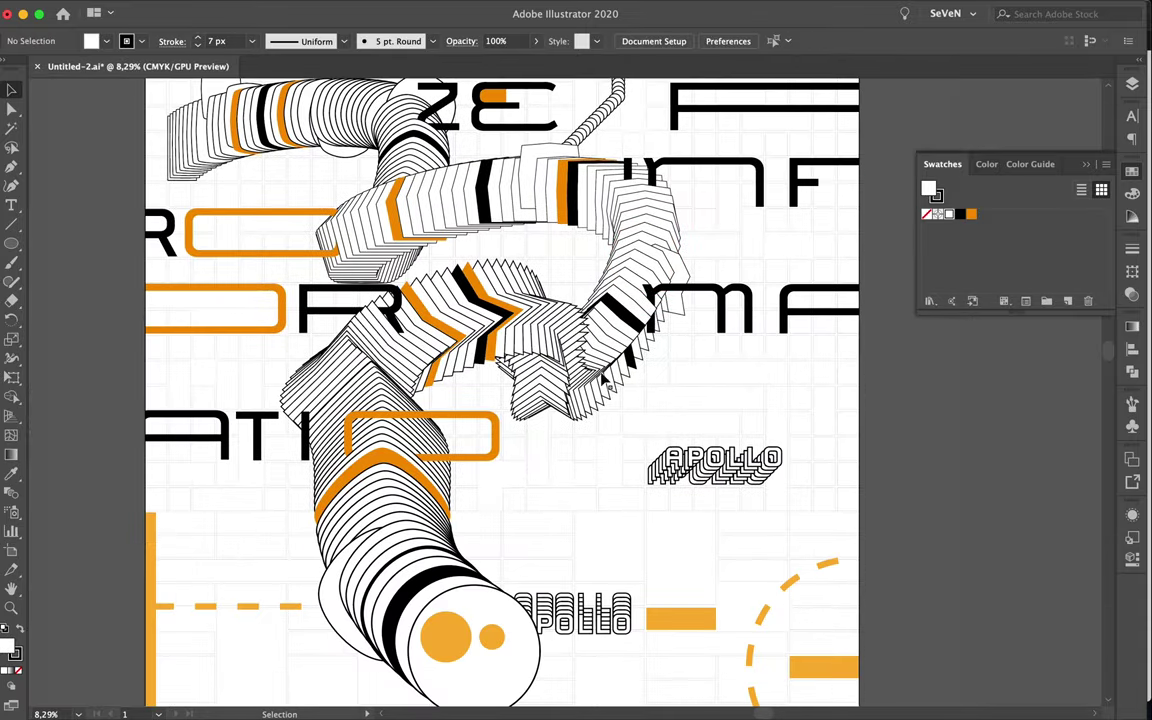
left_click_drag(548, 408, 548, 408)
key("F7")
scroll(681, 394, "up", 5)
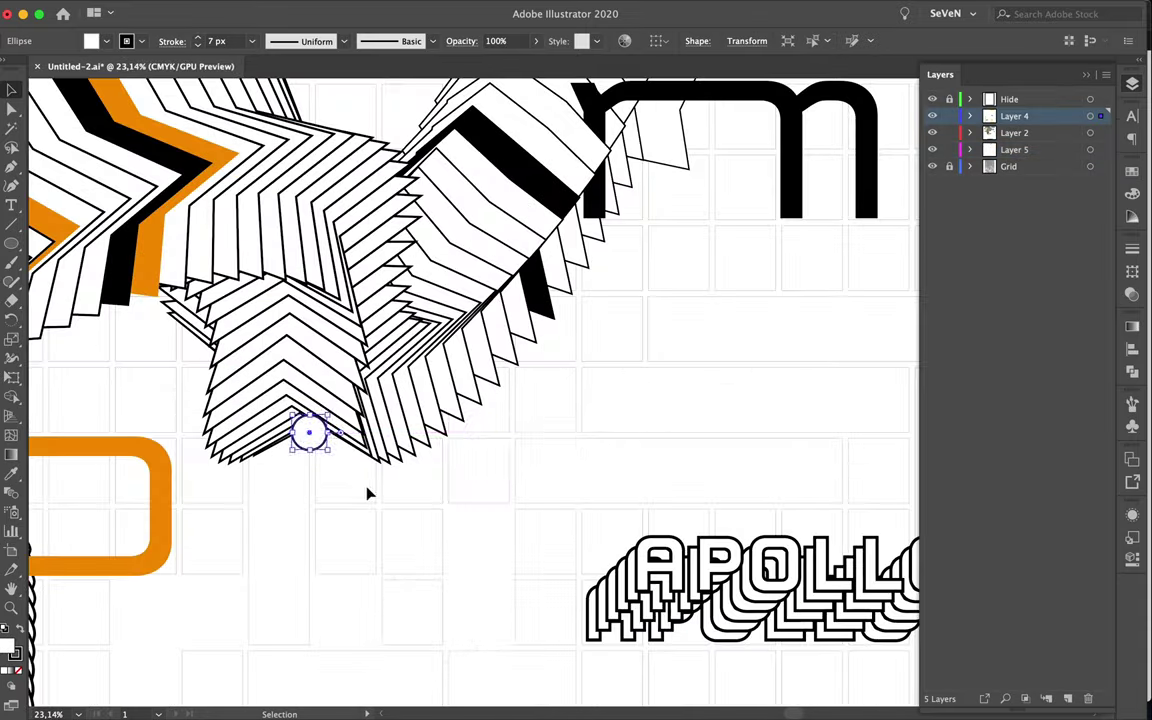
left_click_drag(478, 429, 487, 420)
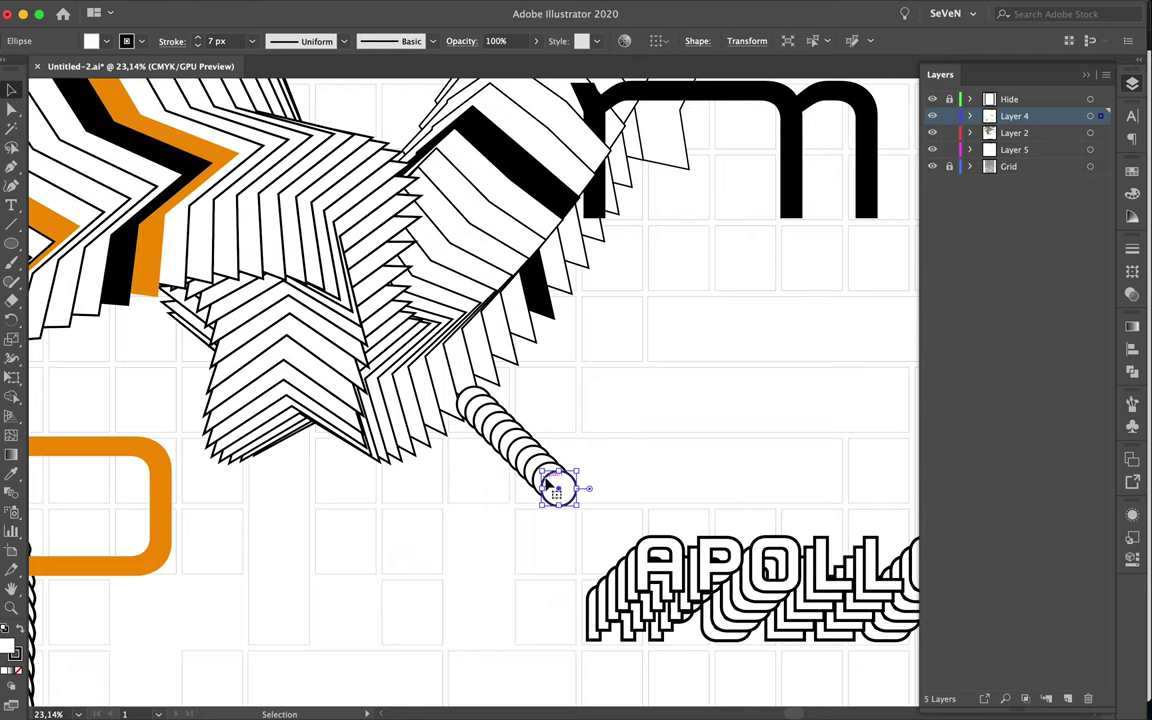
left_click_drag(563, 481, 563, 481)
key("ctrl+d")
key("ctrl+d")
key("ctrl+d")
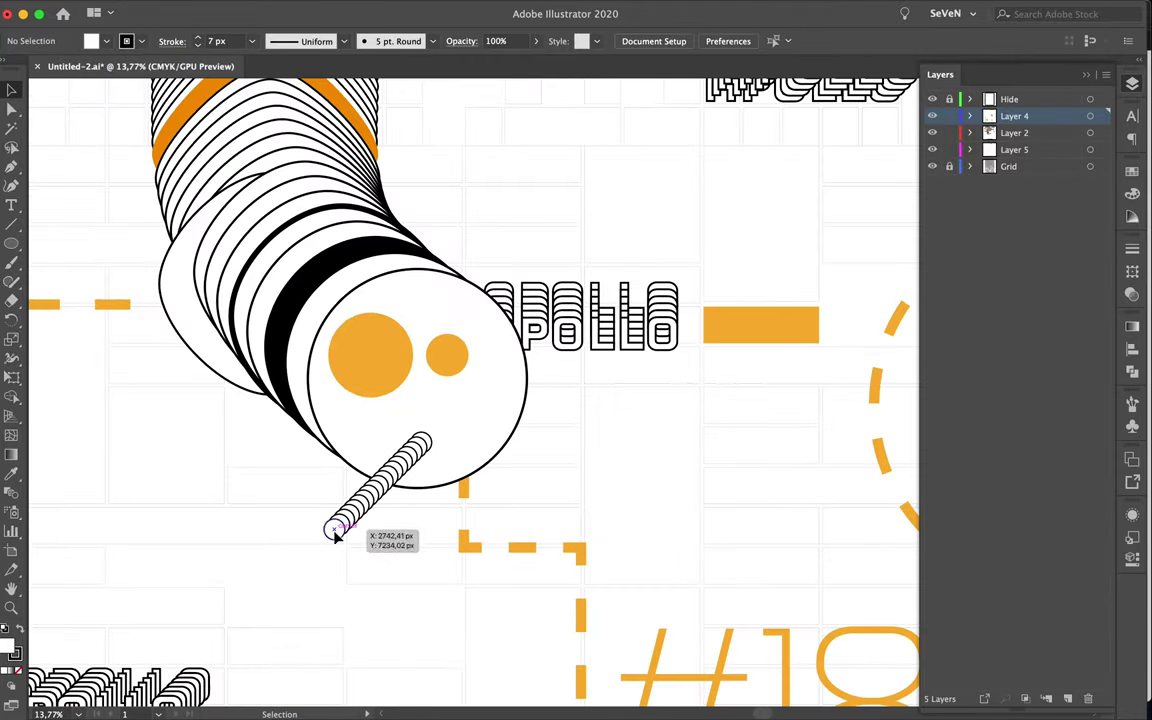
left_click_drag(336, 535, 328, 532)
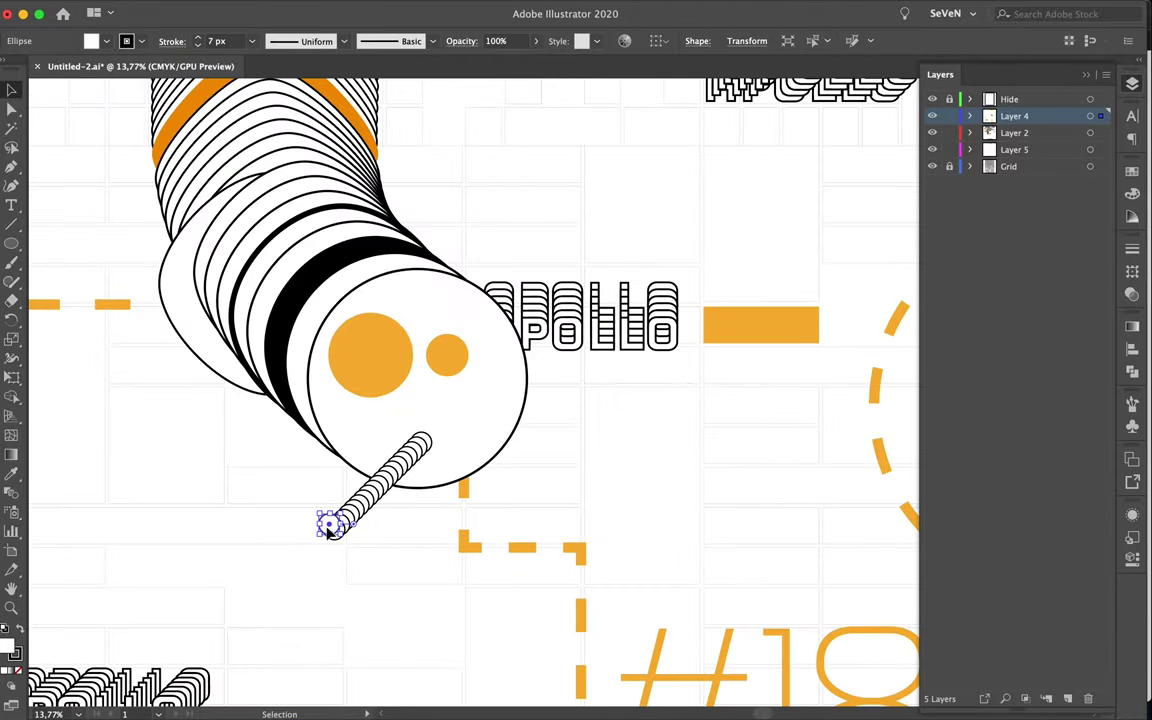
mouse_move(261, 457)
left_mouse_down()
mouse_move(277, 387)
mouse_move(172, 401)
left_mouse_up()
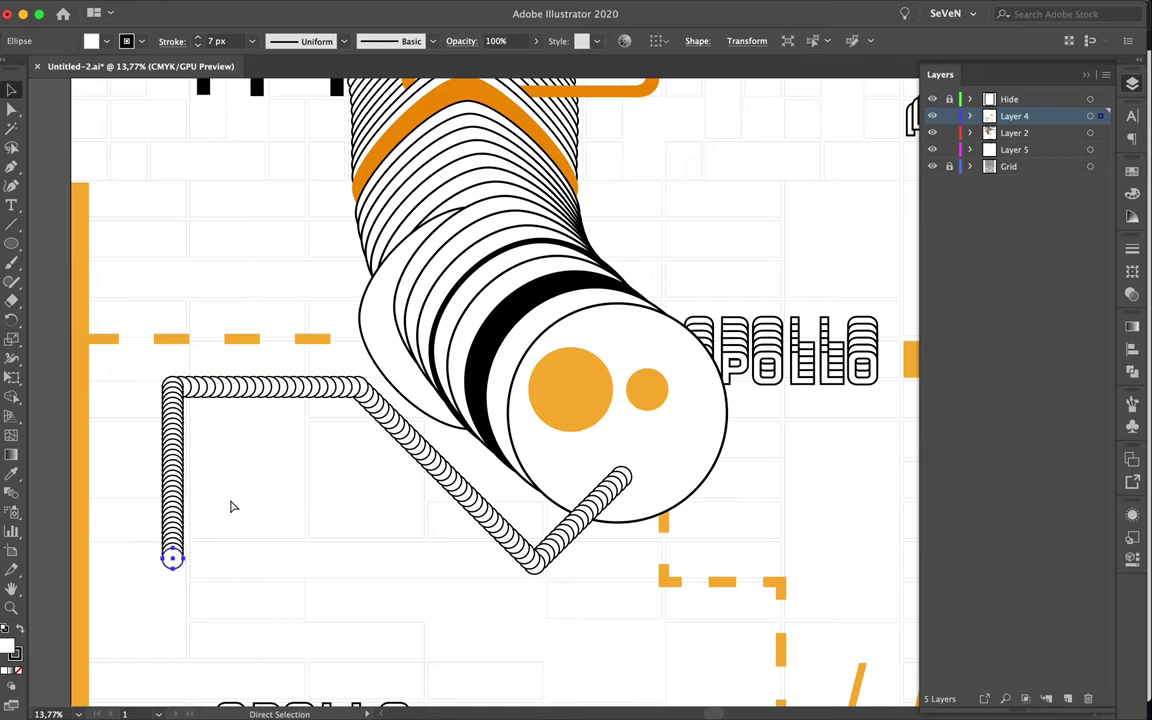
left_click(231, 507)
key("super+0")
scroll(424, 579, "up", 3)
Select the tube blends, then deselect and target Layer 5
scroll(463, 573, "down", 3)
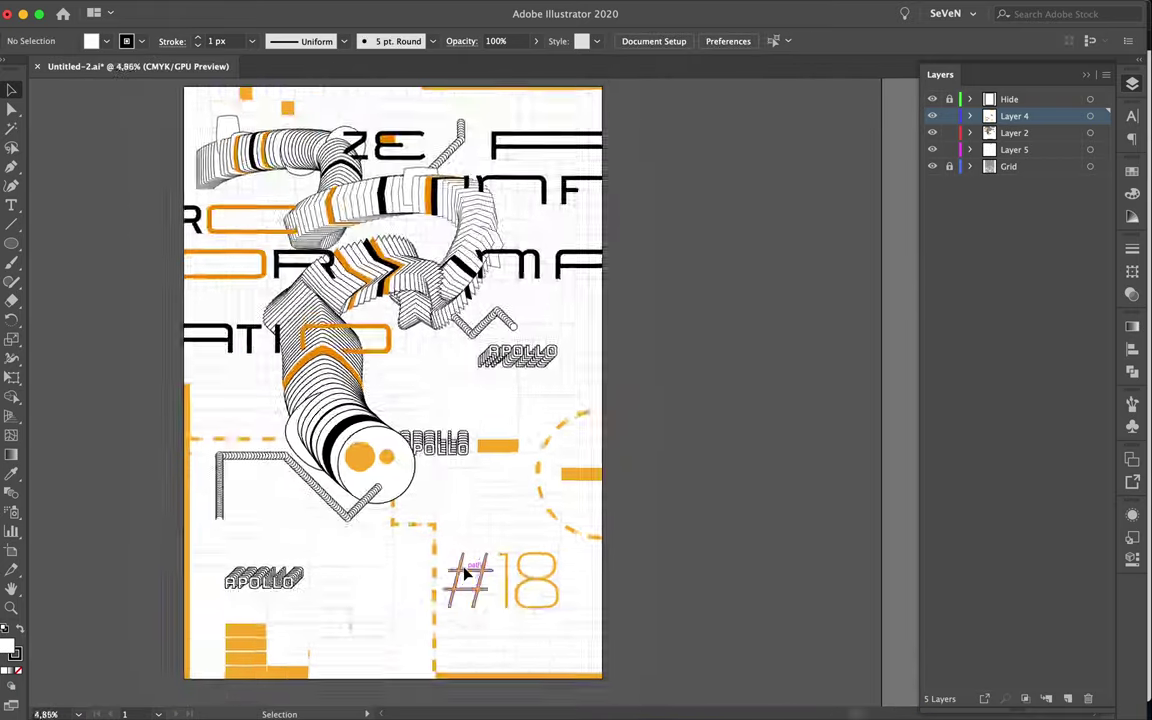
left_click(348, 440)
scroll(348, 438, "up", 3)
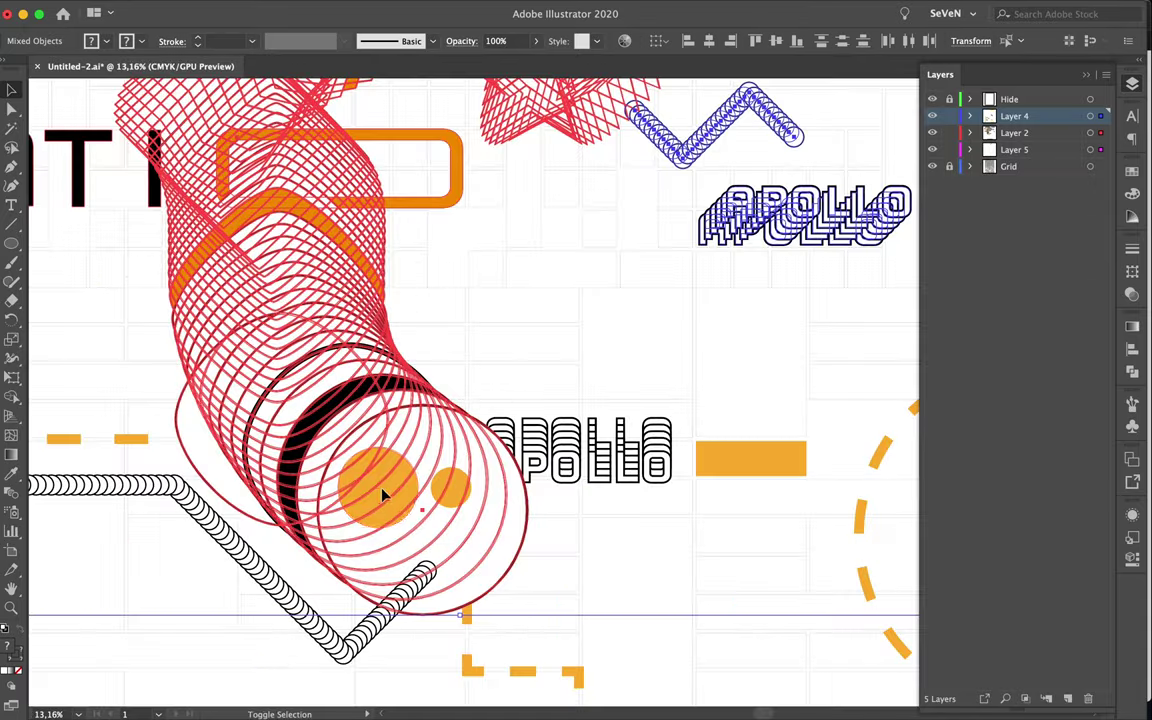
scroll(455, 493, "down", 2)
scroll(396, 464, "down", 3)
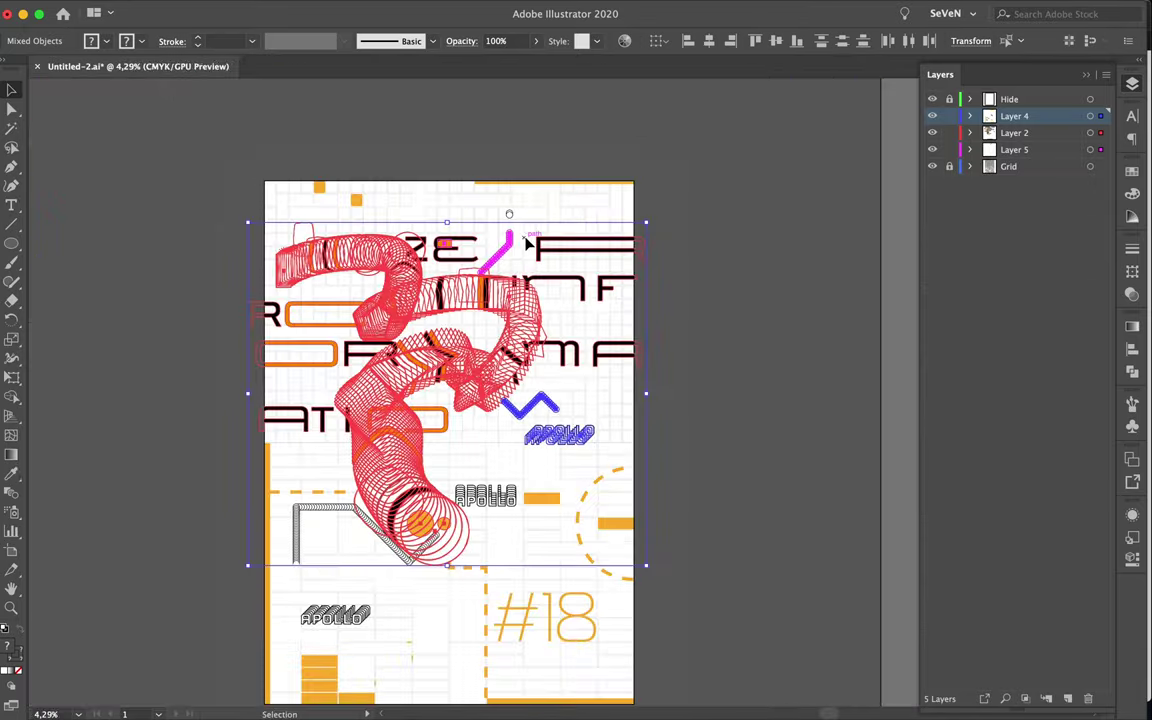
scroll(527, 243, "up", 4)
left_click(501, 180)
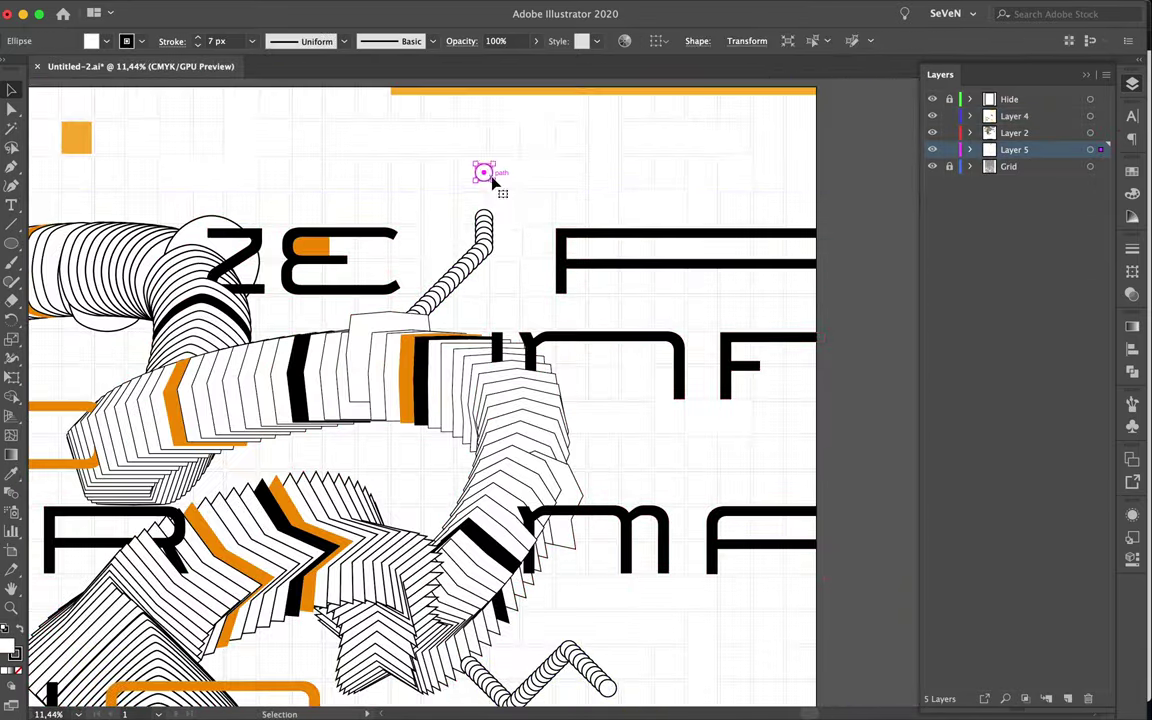
Draw a small orange triangle in a grid box's corner
scroll(492, 193, "down", 1)
scroll(492, 193, "up", 6)
scroll(494, 193, "up", 3)
key("p")
mouse_move(532, 166)
left_mouse_down()
mouse_move(506, 186)
mouse_move(350, 190)
mouse_move(360, 612)
mouse_move(360, 589)
mouse_move(314, 513)
mouse_move(317, 525)
mouse_move(656, 527)
left_mouse_up()
left_click(514, 193)
key("v")
Move the mirrored triangle into the left box and copy it to the box's top-left corner
scroll(365, 415, "up", 5)
scroll(314, 513, "down", 5)
left_click(686, 524)
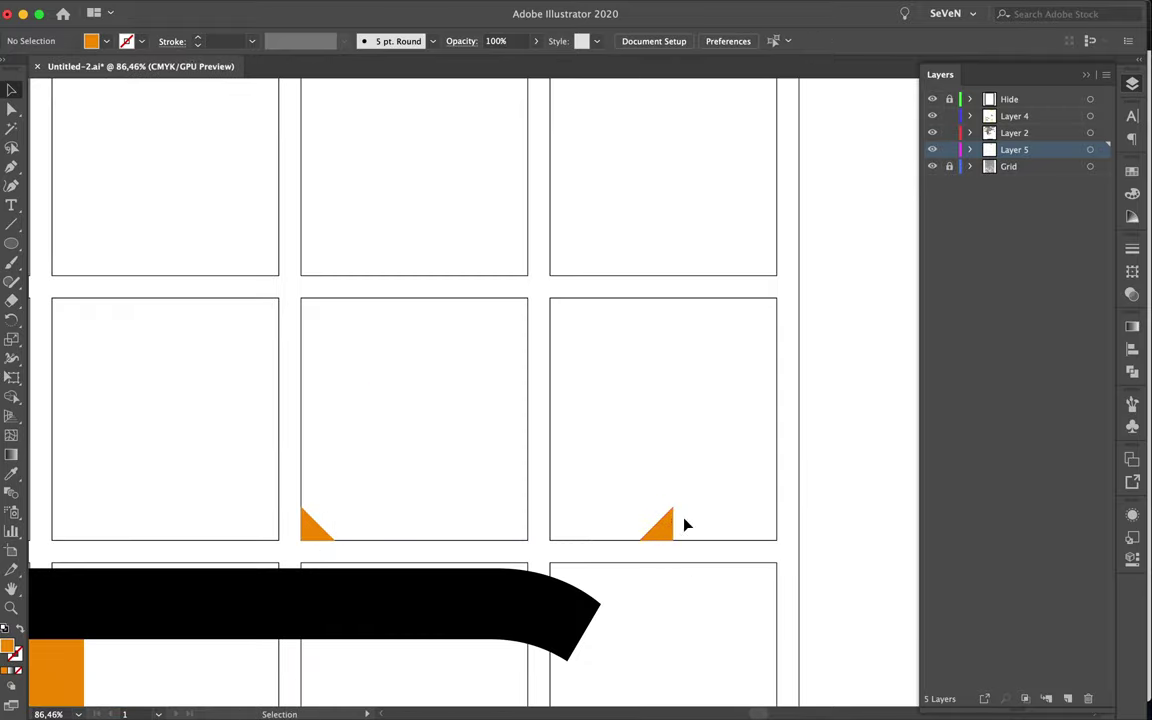
scroll(703, 462, "down", 3)
mouse_move(728, 481)
left_mouse_down()
mouse_move(527, 373)
mouse_move(474, 389)
left_mouse_up()
scroll(530, 375, "down", 1)
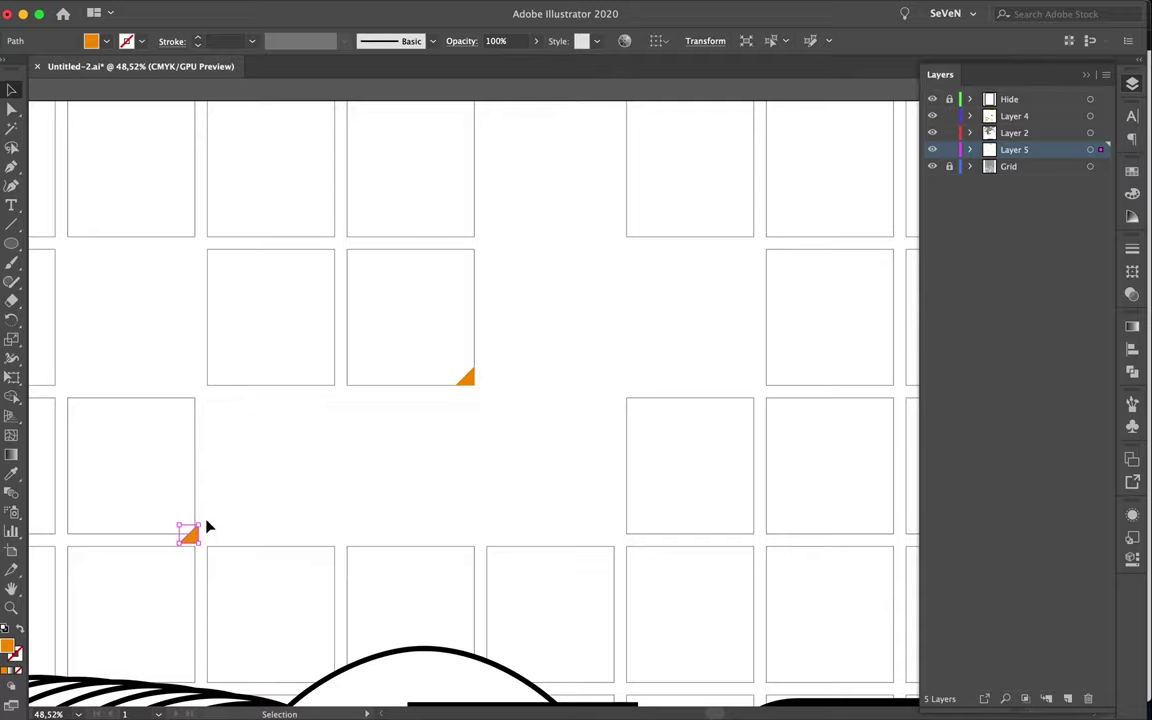
scroll(207, 527, "up", 2)
scroll(180, 548, "left", 3)
mouse_move(303, 553)
left_mouse_down()
mouse_move(123, 368)
mouse_move(140, 366)
left_mouse_up()
Move another orange triangle into a grid box's top-left corner
scroll(123, 368, "up", 3)
scroll(247, 432, "down", 8)
scroll(347, 368, "up", 2)
scroll(347, 368, "up", 2)
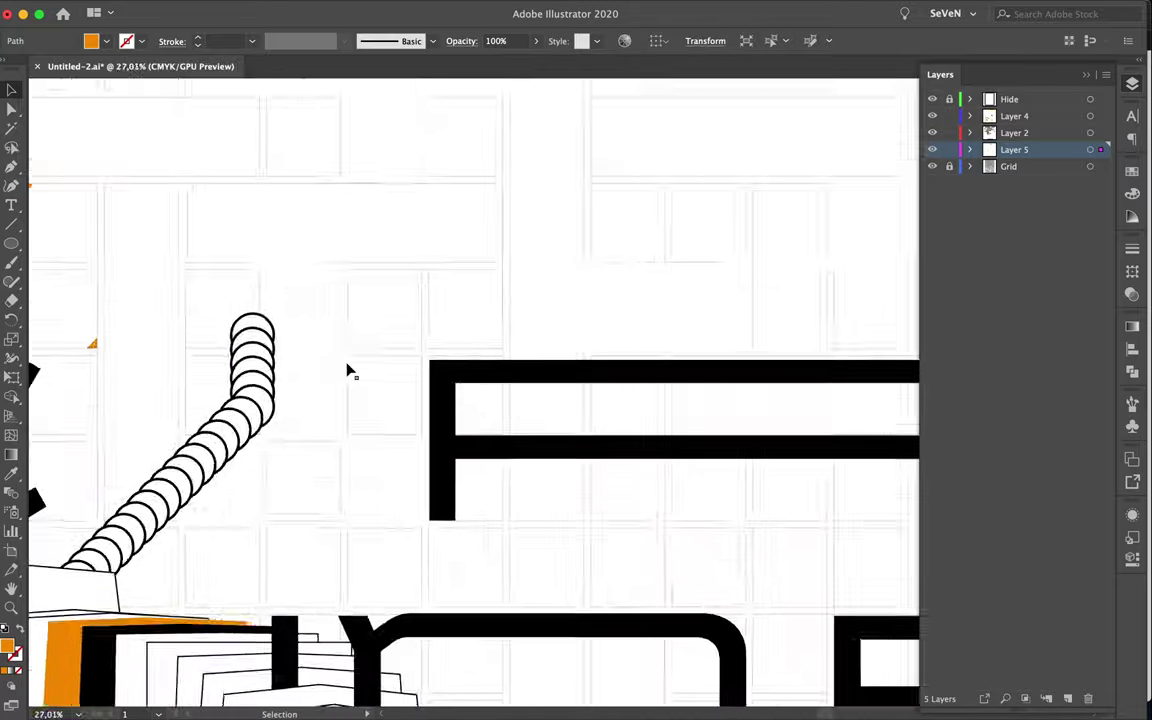
scroll(572, 396, "up", 3)
left_click(572, 396)
scroll(563, 391, "up", 2)
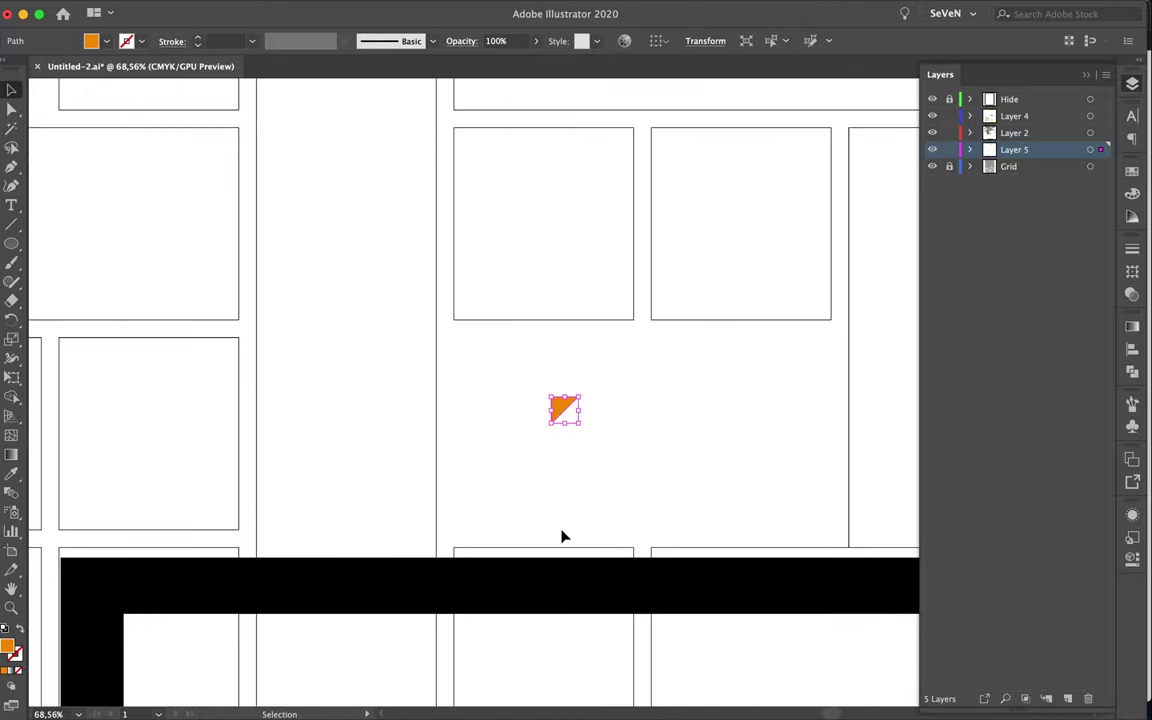
left_click_drag(564, 410, 473, 134)
scroll(460, 141, "up", 3)
scroll(560, 162, "down", 4)
left_click_drag(560, 162, 612, 216)
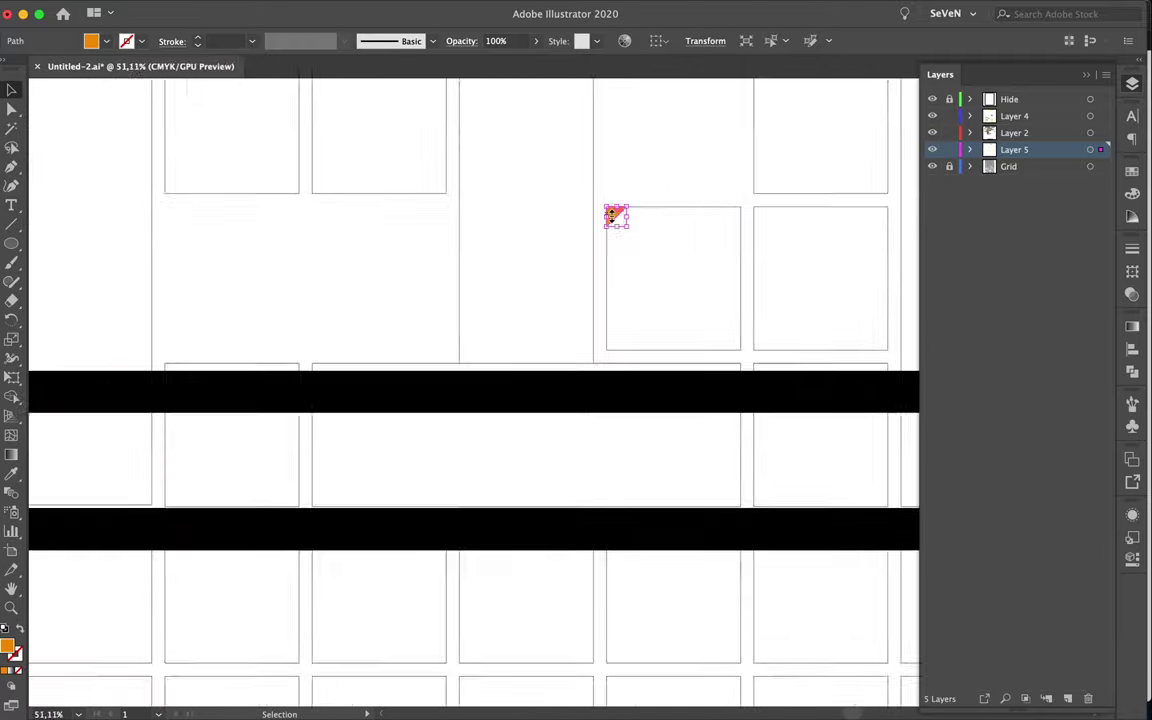
Turn a triangle to face the lower right and place it in a box's bottom-right corner
scroll(625, 249, "down", 5)
scroll(625, 249, "up", 4)
mouse_move(578, 391)
left_mouse_down()
mouse_move(612, 316)
mouse_move(594, 262)
left_mouse_up()
scroll(609, 314, "up", 4)
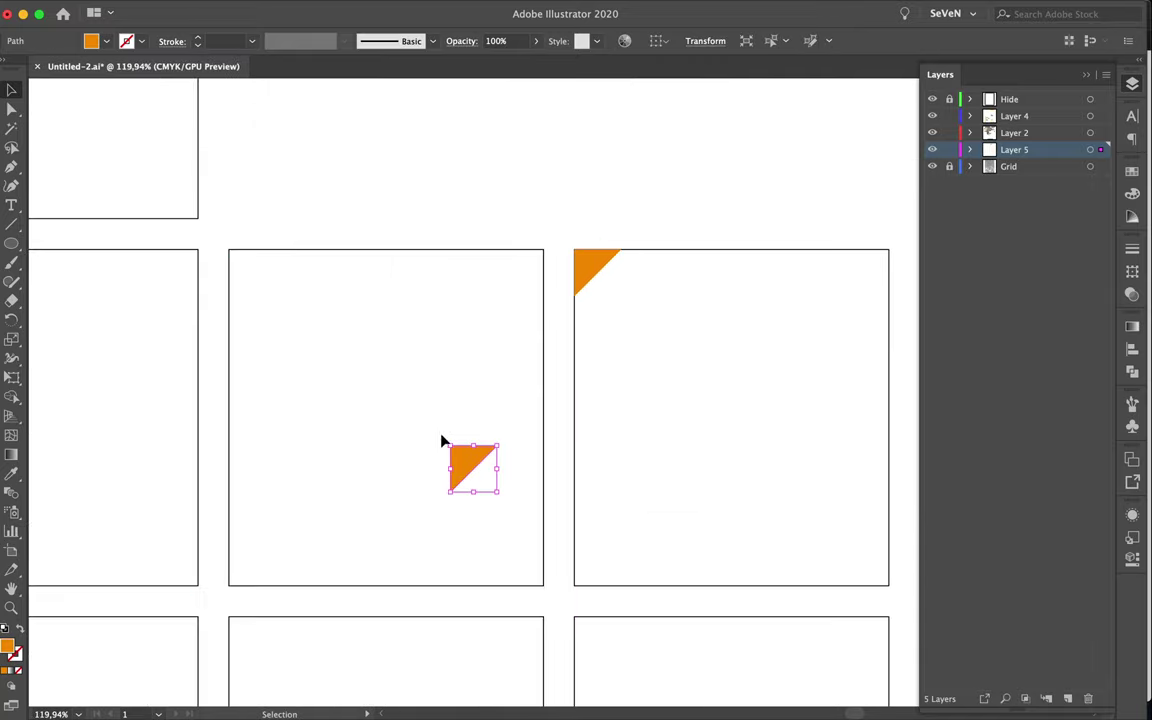
key("ctrl+z")
scroll(536, 568, "down", 5)
scroll(609, 563, "down", 2)
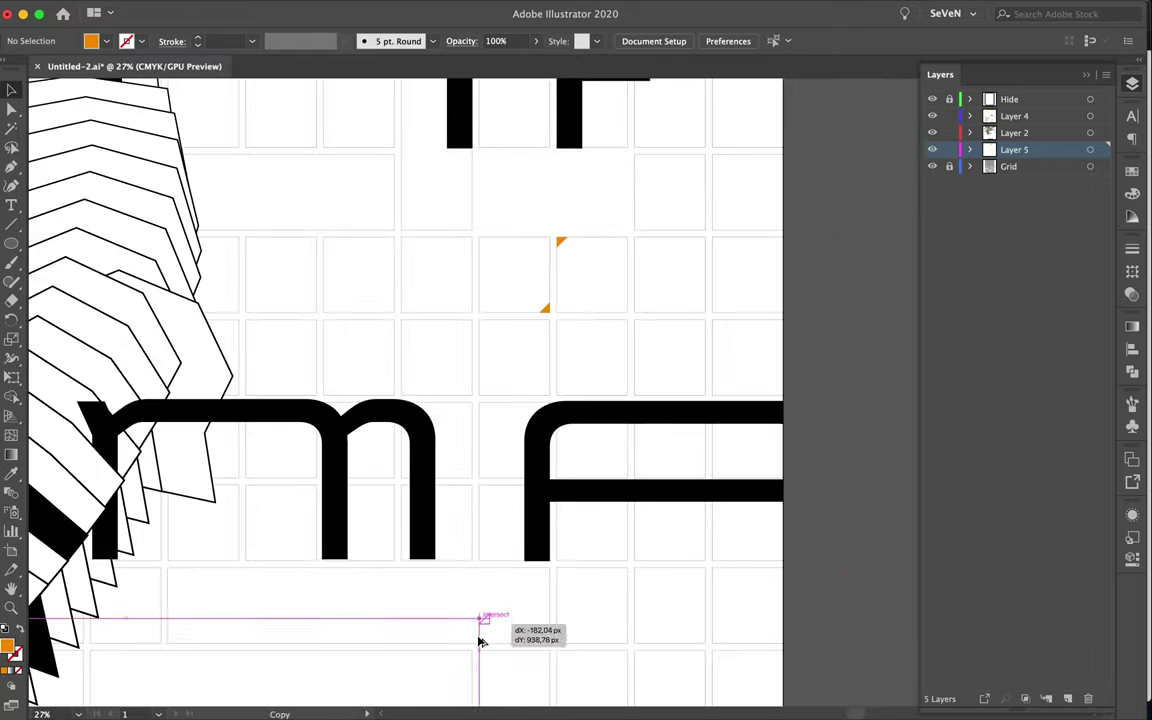
scroll(545, 637, "up", 4)
left_click_drag(536, 568, 714, 463)
left_click(714, 463)
Copy a triangle into another grid box, then deselect everything
scroll(648, 527, "down", 2)
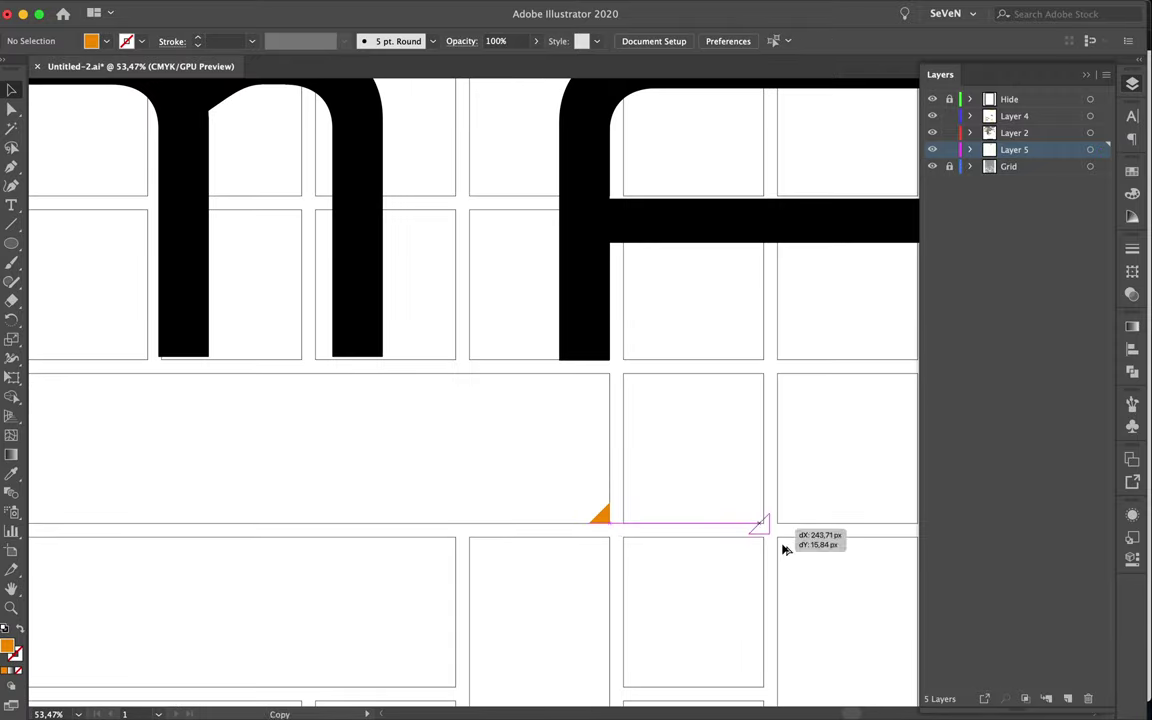
left_click_drag(596, 514, 823, 648)
scroll(866, 669, "up", 3)
left_click(720, 545)
scroll(681, 470, "down", 10)
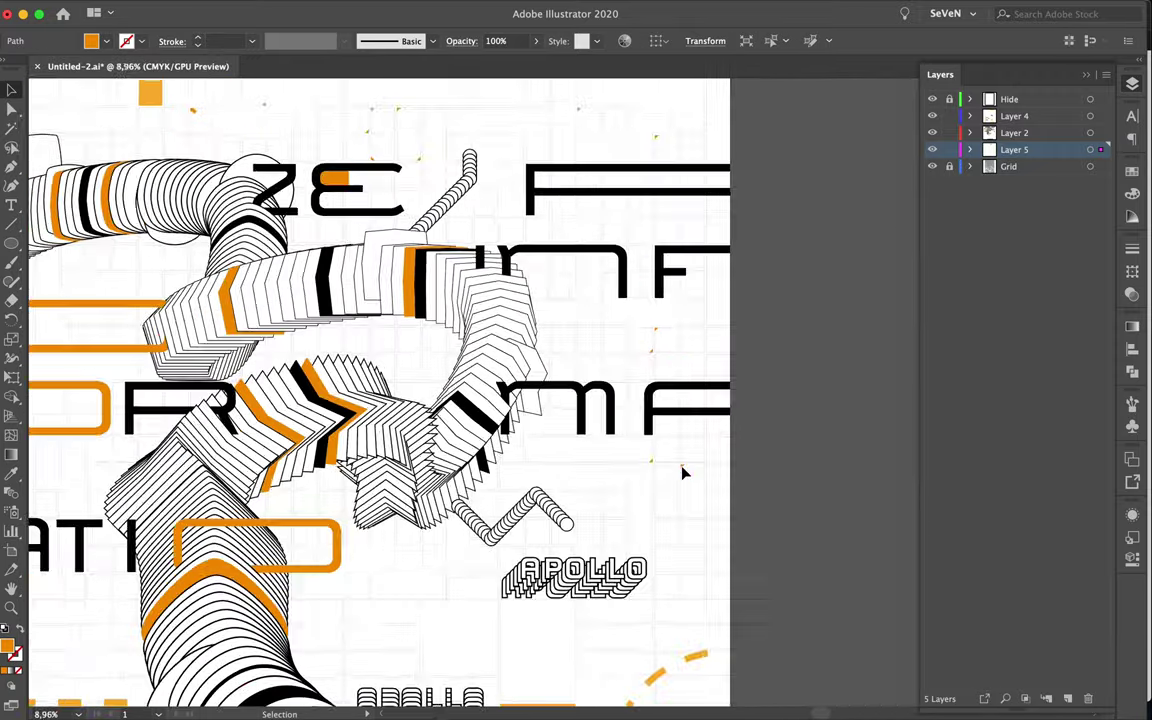
key("a")
left_click(248, 388)
scroll(540, 275, "down", 3)
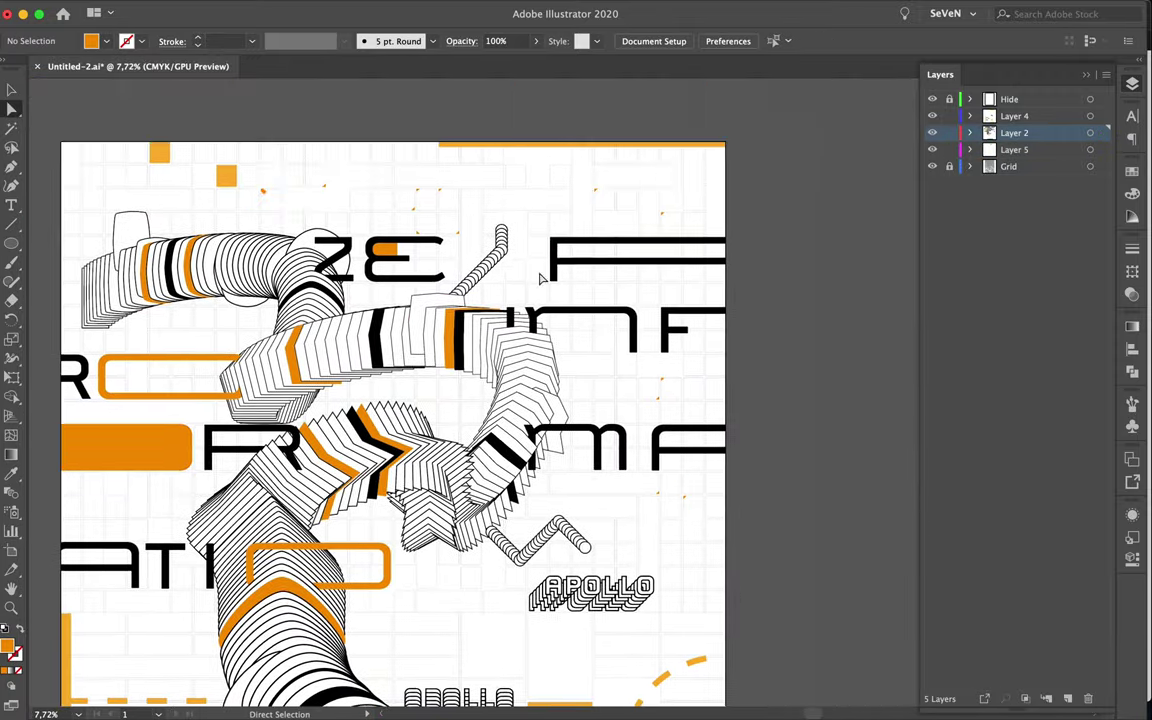
scroll(650, 290, "down", 2)
scroll(655, 287, "down", 2)
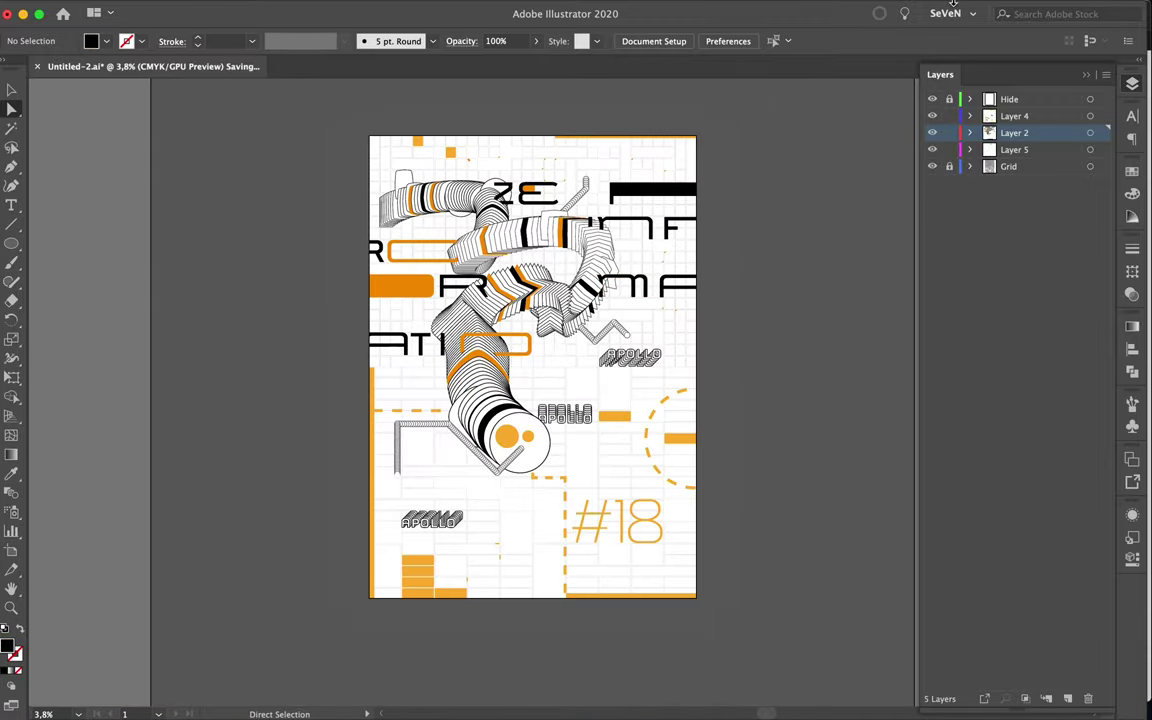
left_click(836, 10)
left_click(933, 41)
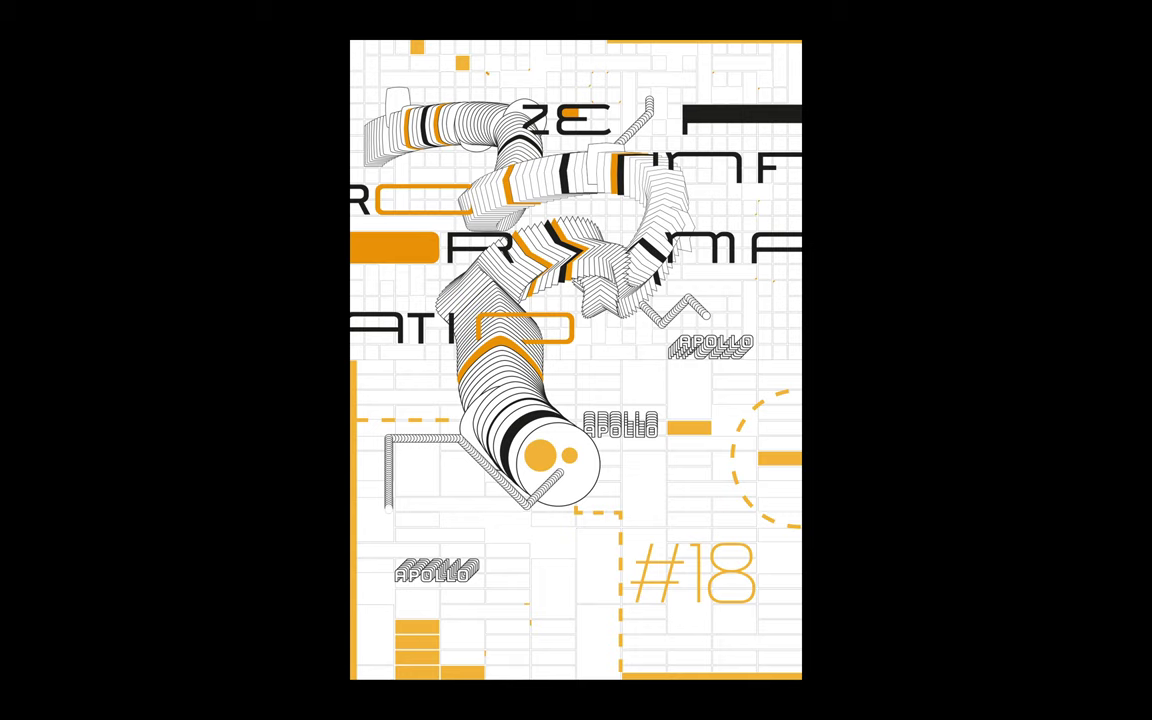